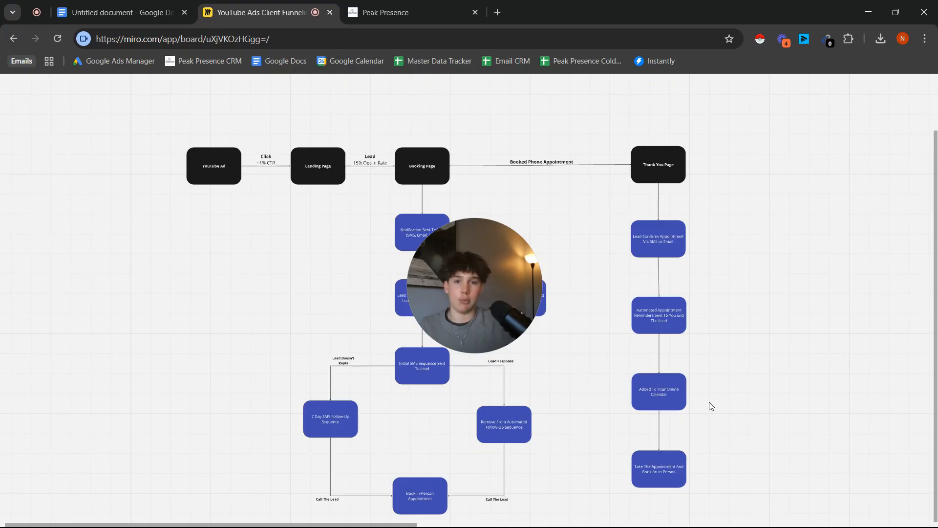
Leave the Miro funnel board for the blank Untitled Google Docs document.
{"action": "left_click_drag", "start_coordinate": [446, 266], "coordinate": [338, 339]}
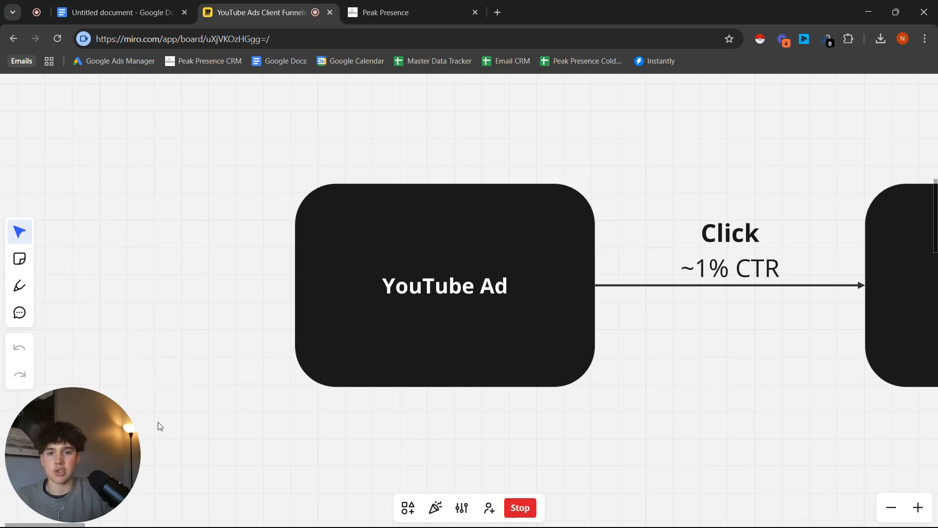
{"action": "mouse_move", "coordinate": [123, 416]}
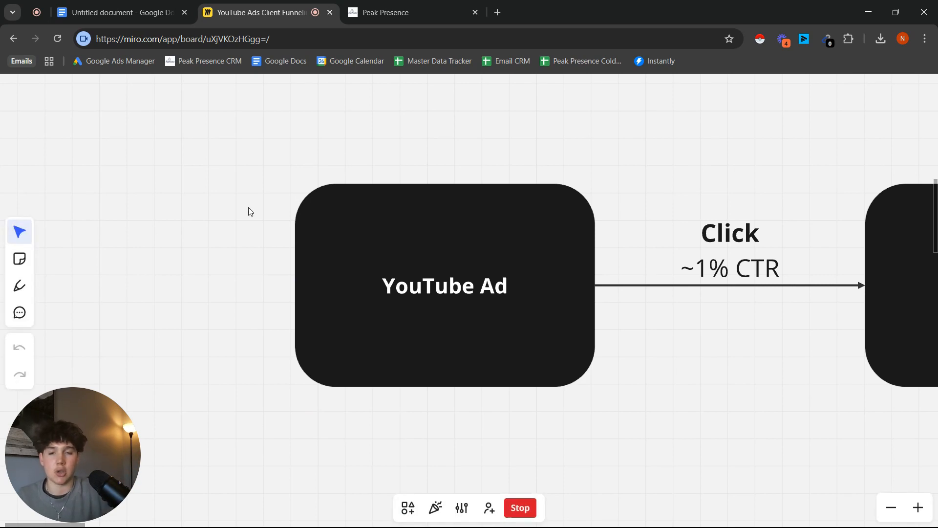
{"action": "left_click", "coordinate": [122, 12]}
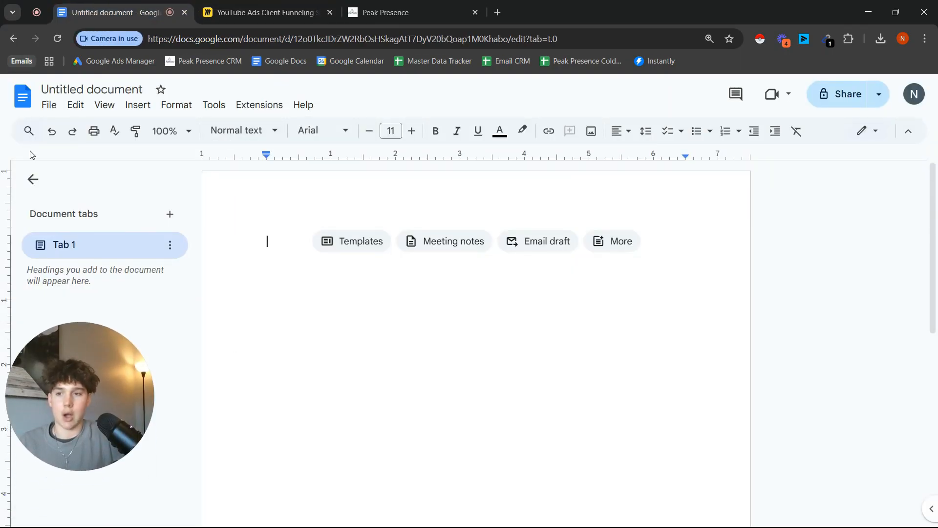
Type the headings 'Buyers' and 'Sellers' on separate lines.
{"action": "left_click", "coordinate": [32, 179]}
{"action": "type", "text": "Buyers"}
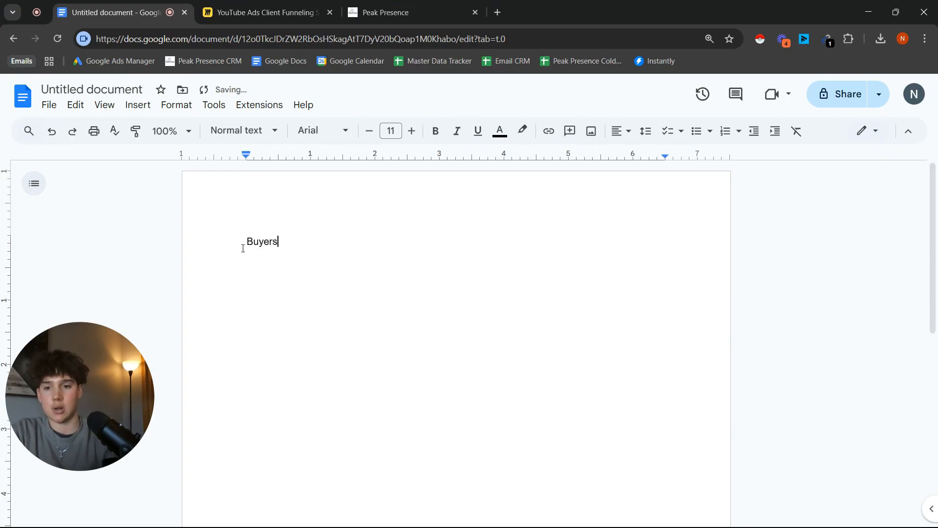
{"action": "key", "text": "Return"}
{"action": "type", "text": "Sellers"}
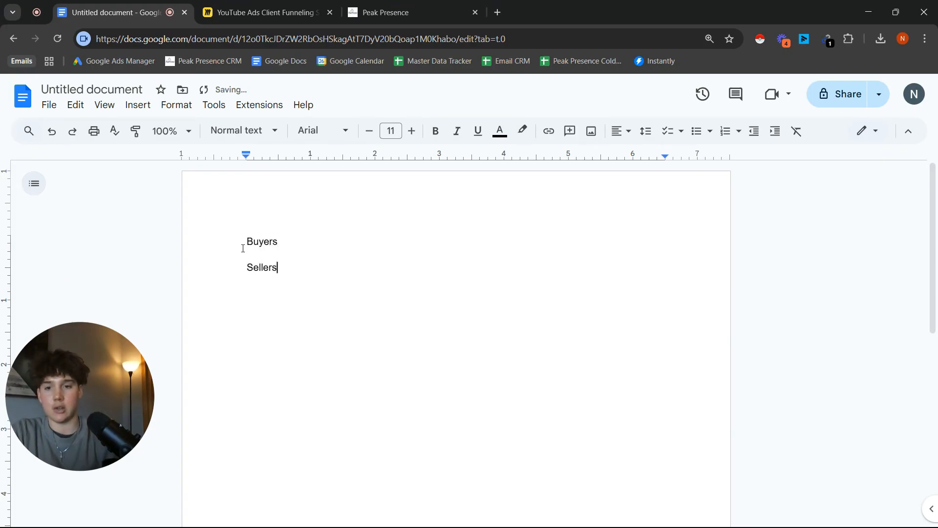
Make both the Buyers and Sellers headings bold.
{"action": "double_click", "coordinate": [251, 241]}
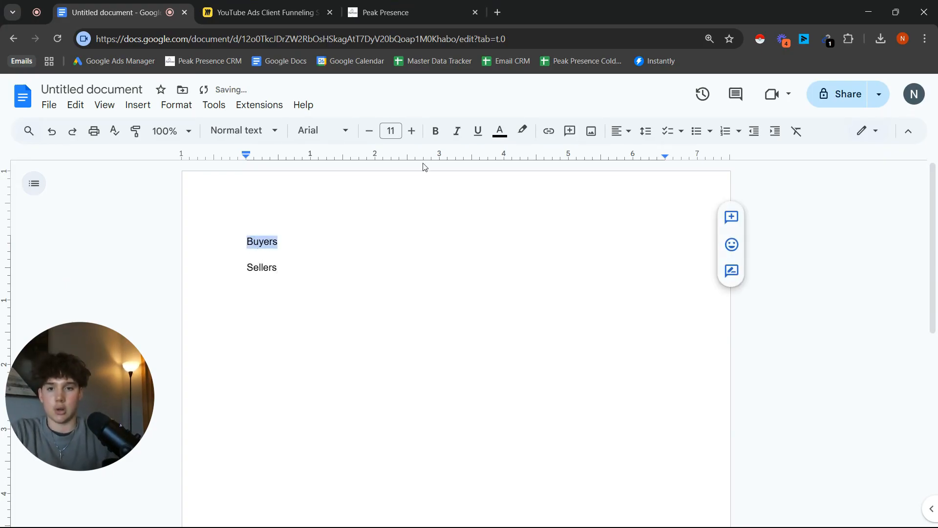
{"action": "left_click", "coordinate": [436, 131]}
{"action": "left_click", "coordinate": [264, 267]}
{"action": "double_click", "coordinate": [266, 267]}
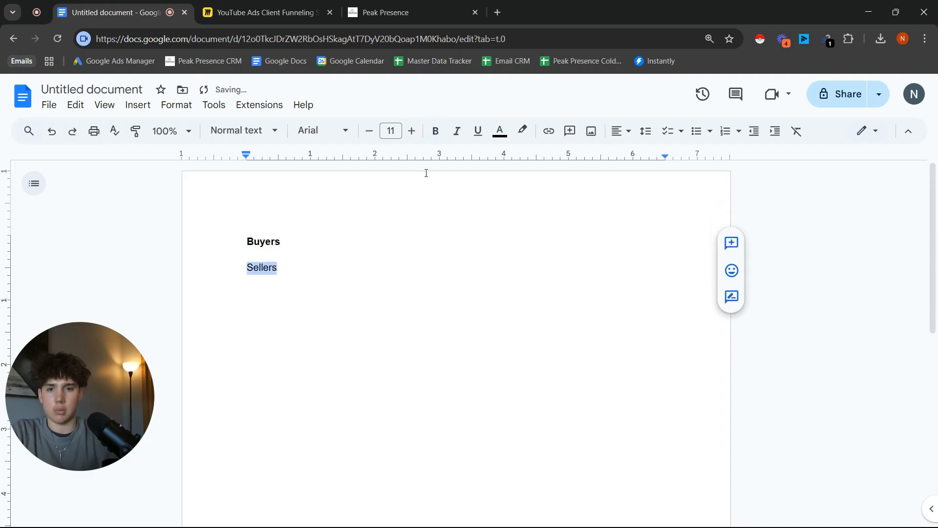
{"action": "left_click", "coordinate": [434, 131]}
Add blank lines between Buyers and Sellers and an empty line above Buyers.
{"action": "left_click", "coordinate": [312, 244]}
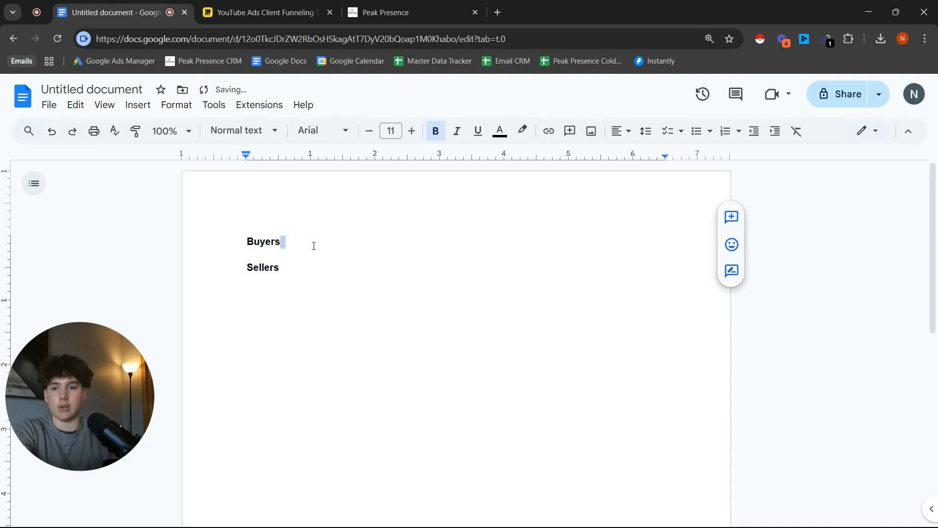
{"action": "key", "text": "Return"}
{"action": "key", "text": "Return"}
{"action": "key", "text": "Return"}
{"action": "key", "text": "Return"}
{"action": "key", "text": "Return"}
{"action": "key", "text": "Return"}
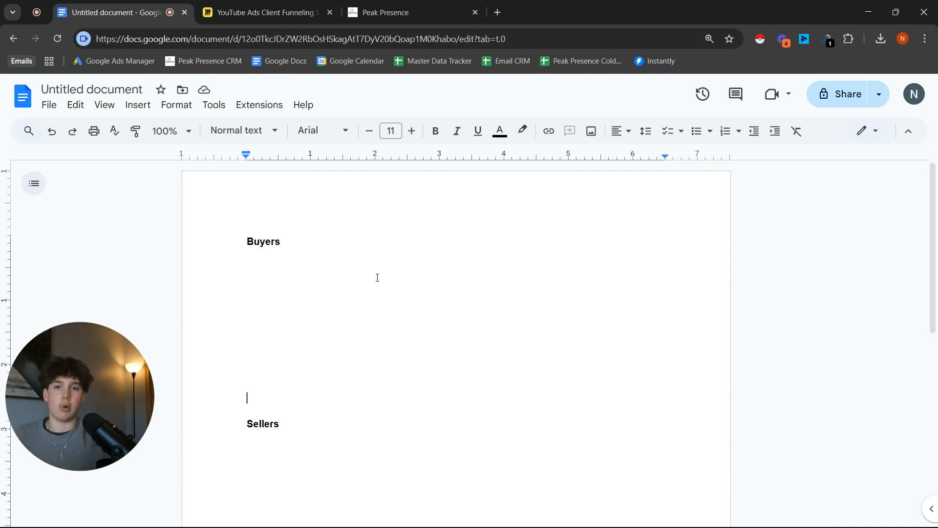
{"action": "left_click", "coordinate": [247, 220]}
{"action": "key", "text": "Return"}
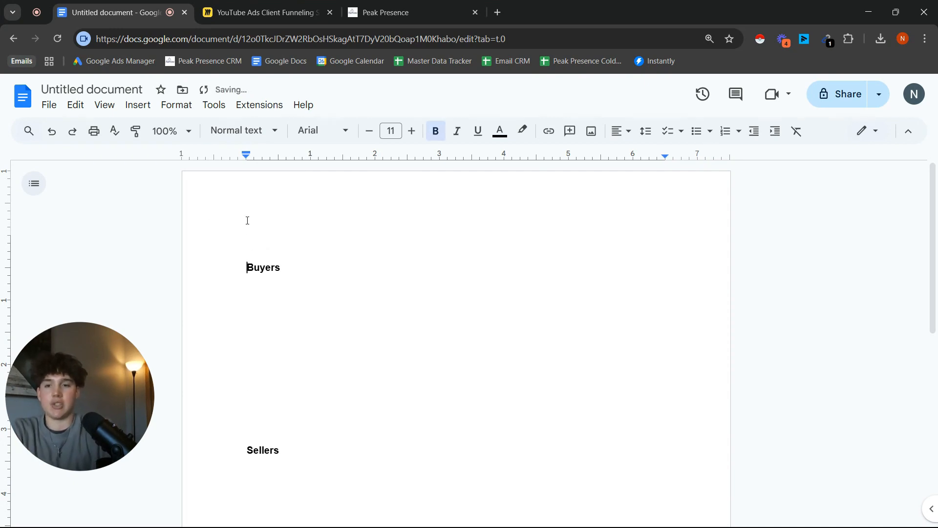
On the top line, in plain text, write 'Context: Realtor in Miami targeting people looking for luxury homes'.
{"action": "left_click", "coordinate": [440, 133]}
{"action": "type", "text": "Context:"}
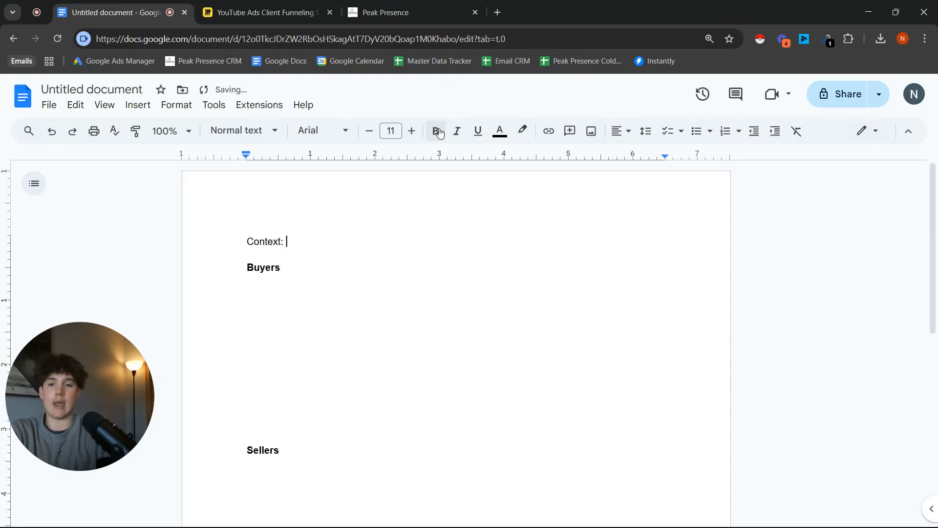
{"action": "type", "text": " Relator In"}
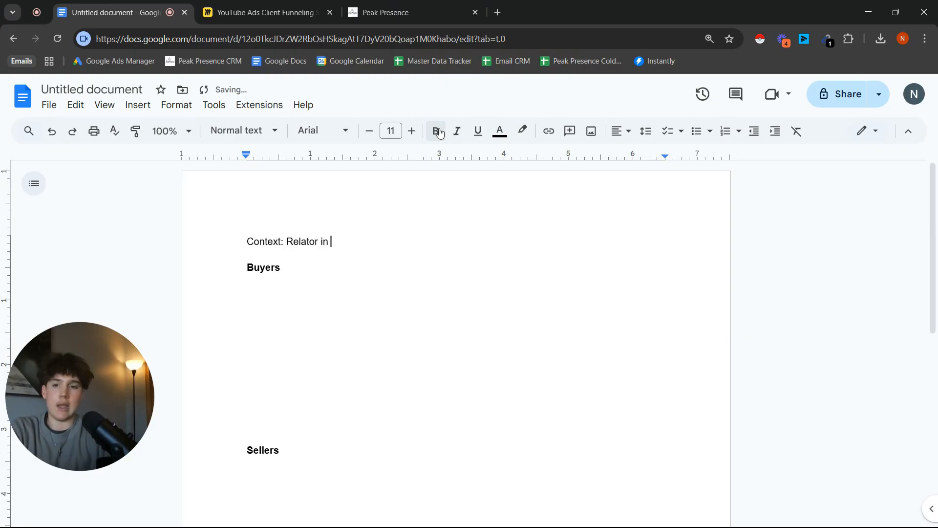
{"action": "key", "text": "BackSpace"}
{"action": "key", "text": "BackSpace"}
{"action": "key", "text": "BackSpace"}
{"action": "key", "text": "BackSpace"}
{"action": "key", "text": "BackSpace"}
{"action": "key", "text": "BackSpace"}
{"action": "key", "text": "BackSpace"}
{"action": "key", "text": "BackSpace"}
{"action": "type", "text": "altor"}
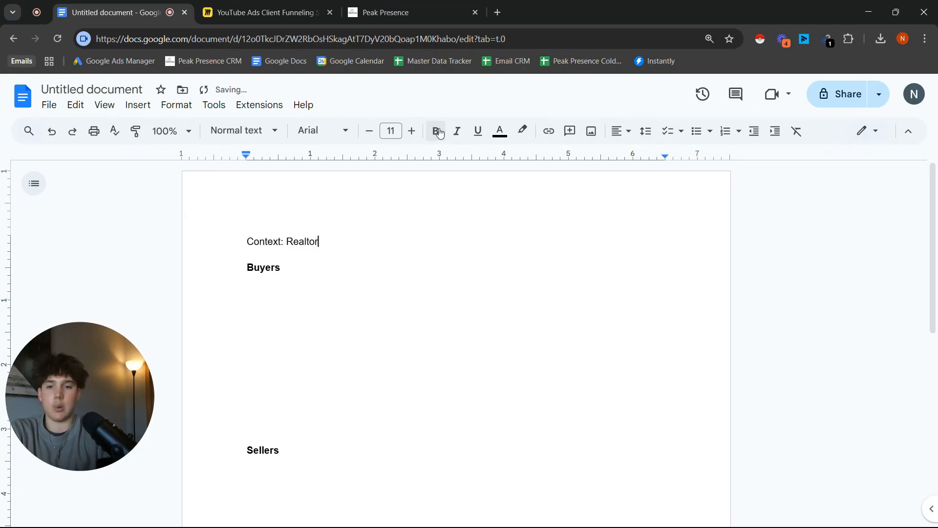
{"action": "type", "text": " in Miami"}
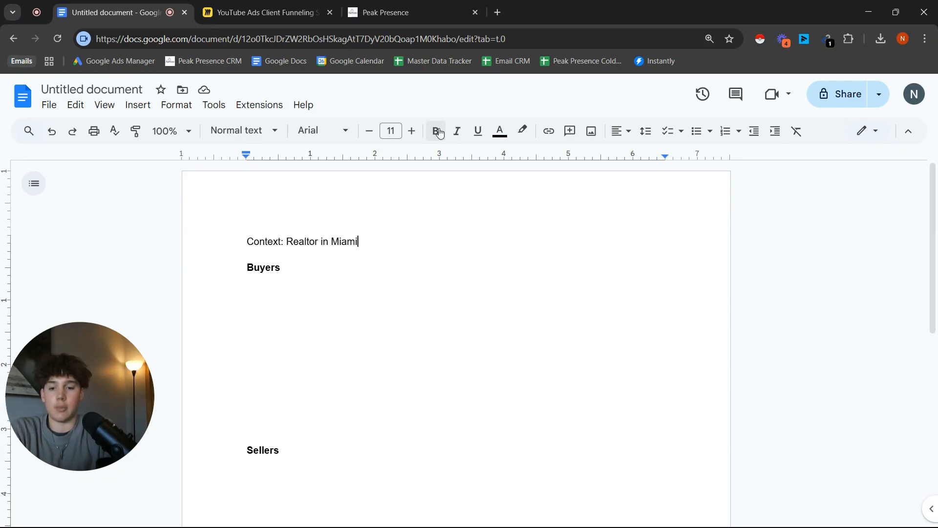
{"action": "type", "text": "targeting "}
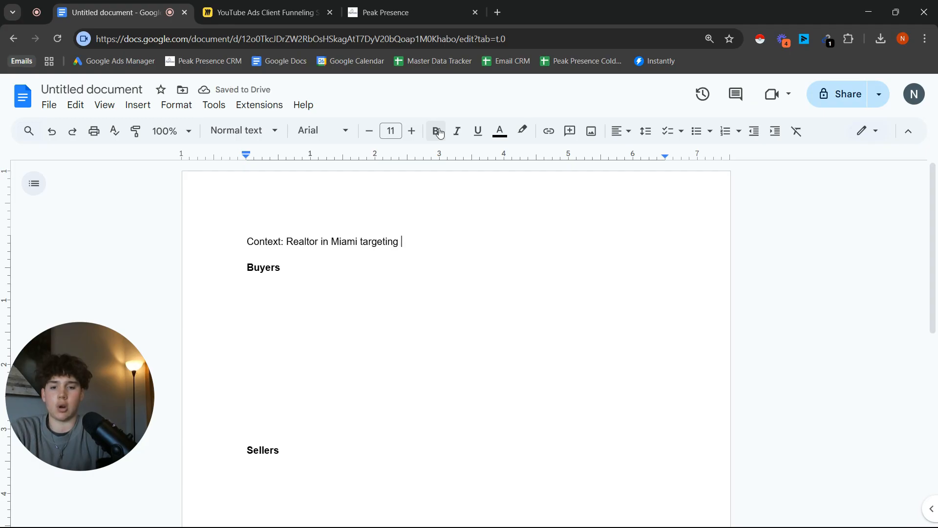
{"action": "type", "text": "people looking"}
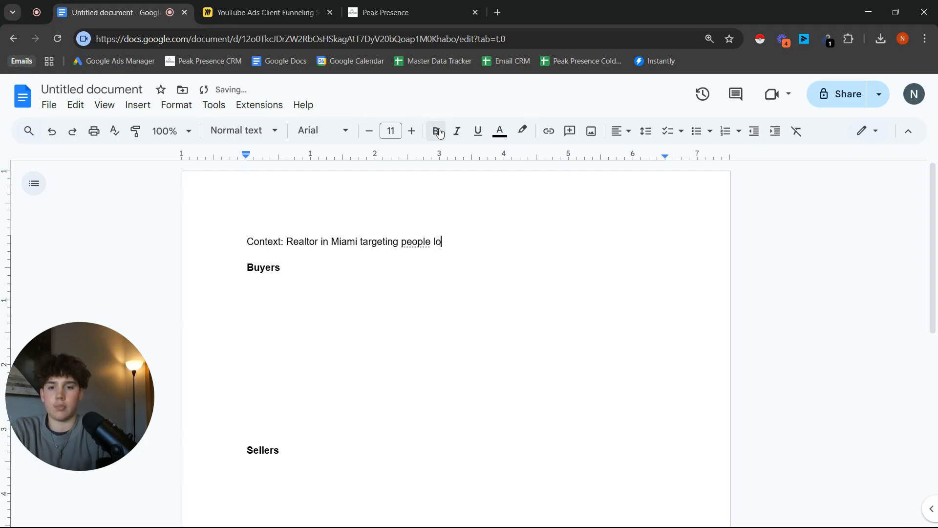
{"action": "key", "text": "BackSpace"}
{"action": "key", "text": "BackSpace"}
{"action": "key", "text": "BackSpace"}
{"action": "type", "text": "ing for l"}
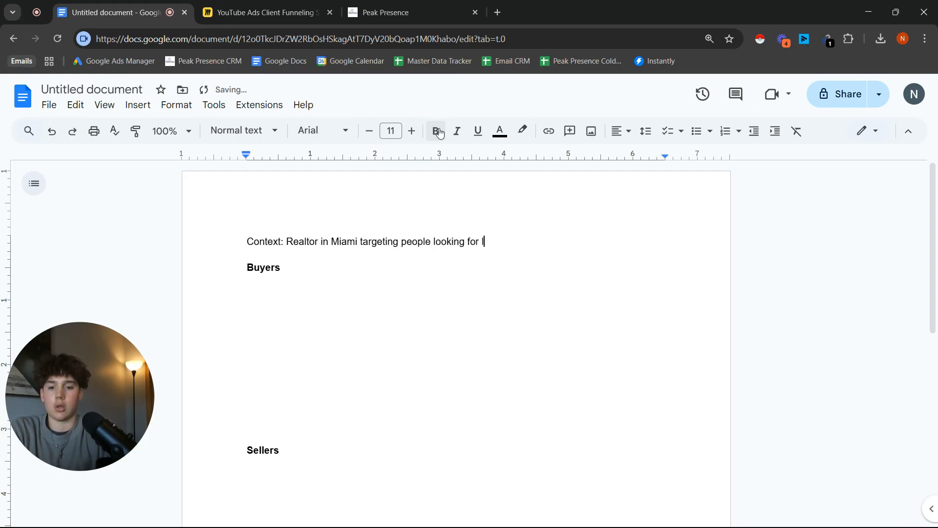
{"action": "type", "text": "uxury homes"}
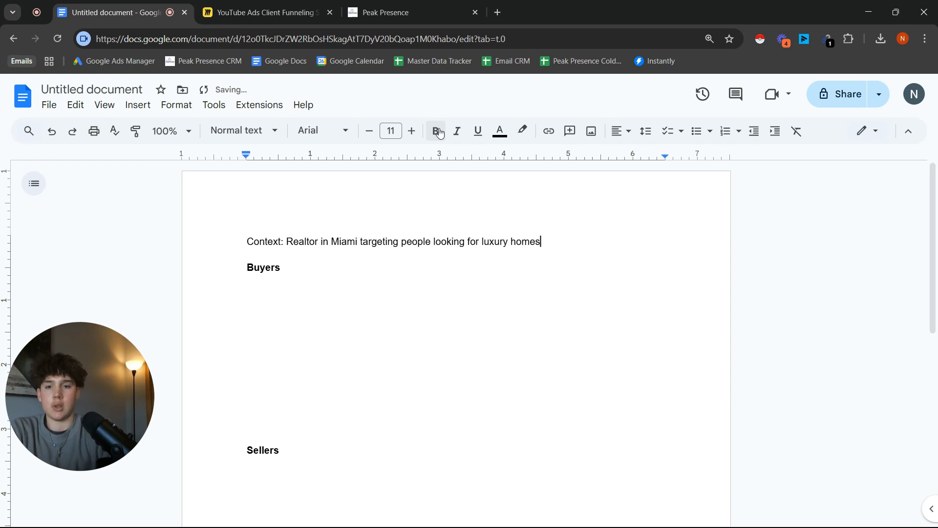
Add the line 'Sellers: Luxury listings' below the Context line.
{"action": "key", "text": "Return"}
{"action": "type", "text": "Sellers"}
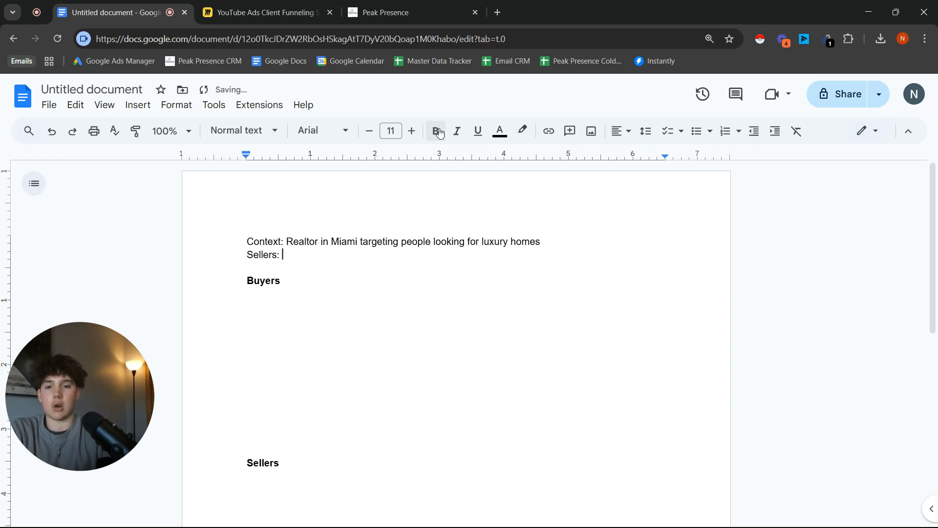
{"action": "type", "text": ": Luxury listin"}
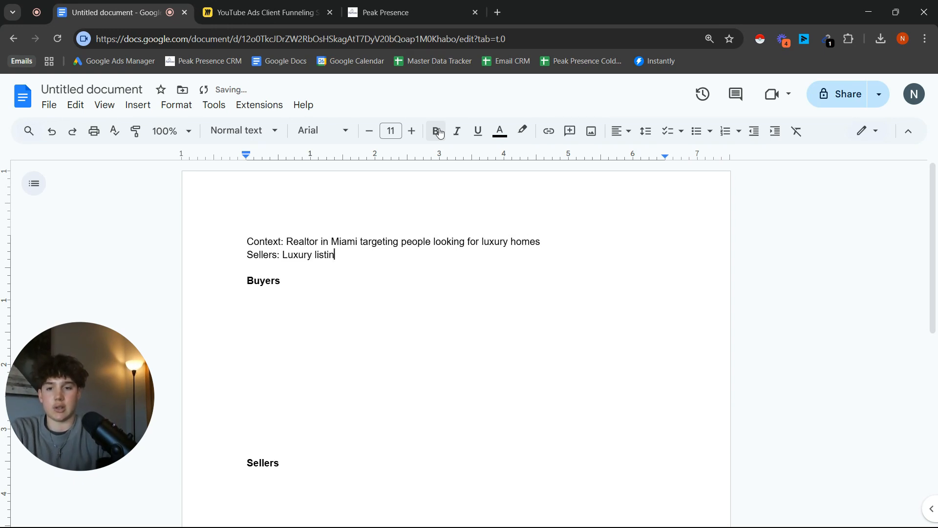
{"action": "type", "text": "gs"}
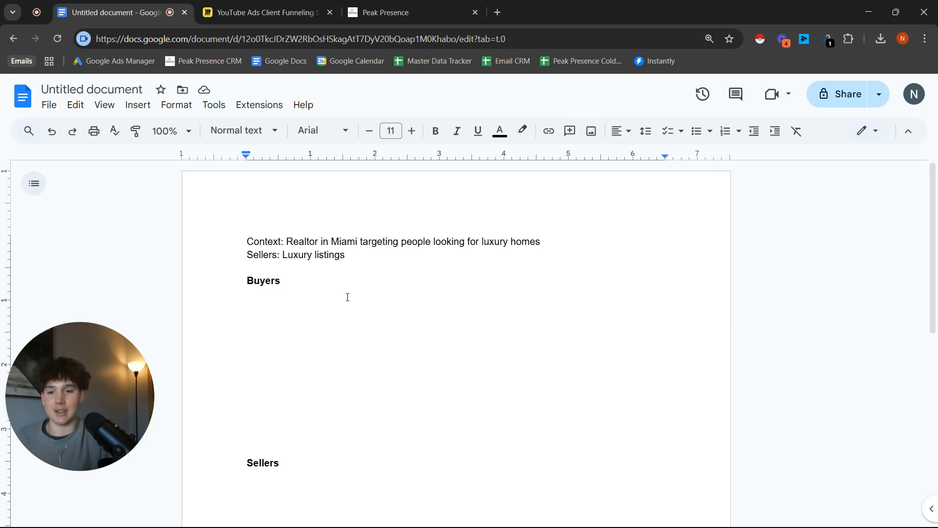
{"action": "left_click", "coordinate": [300, 306]}
{"action": "key", "text": "ctrl+b"}
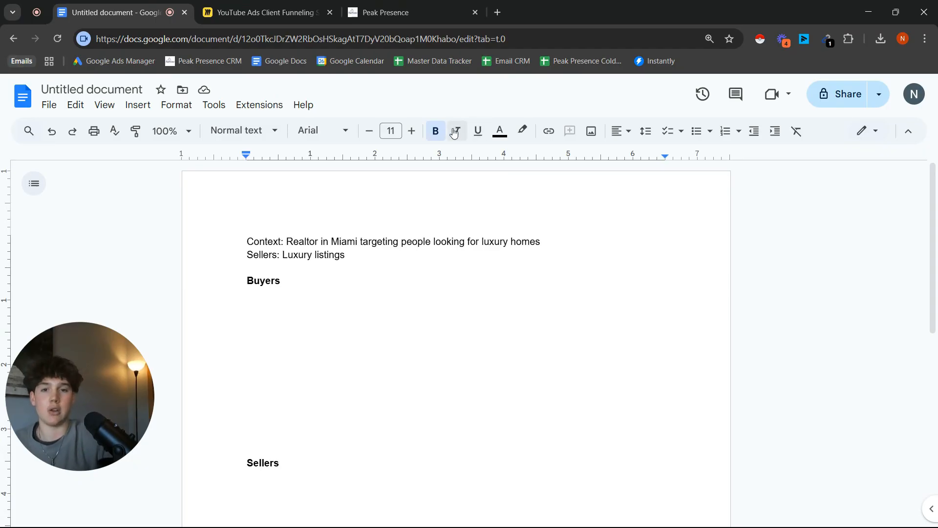
Add a plain 'Hook:' label under the Buyers heading.
{"action": "left_click", "coordinate": [439, 135]}
{"action": "type", "text": "Hook"}
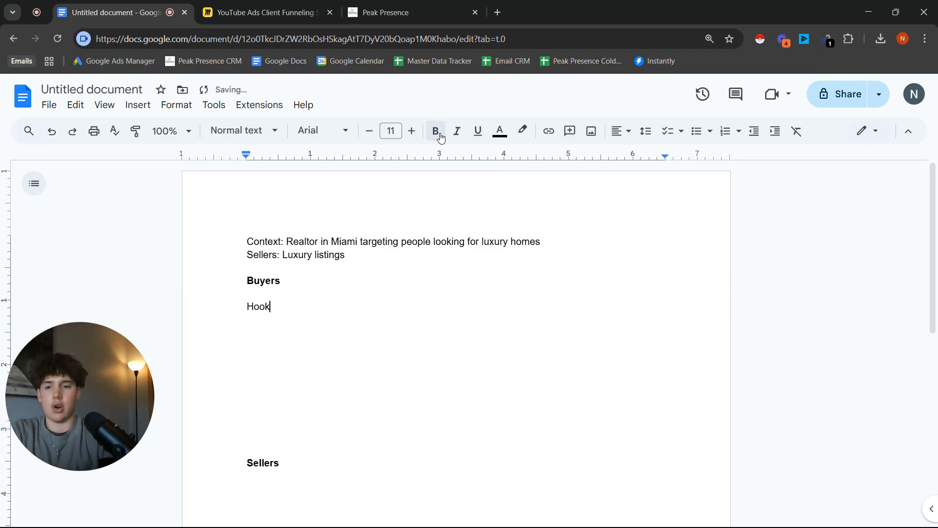
{"action": "type", "text": ":"}
{"action": "key", "text": "Return"}
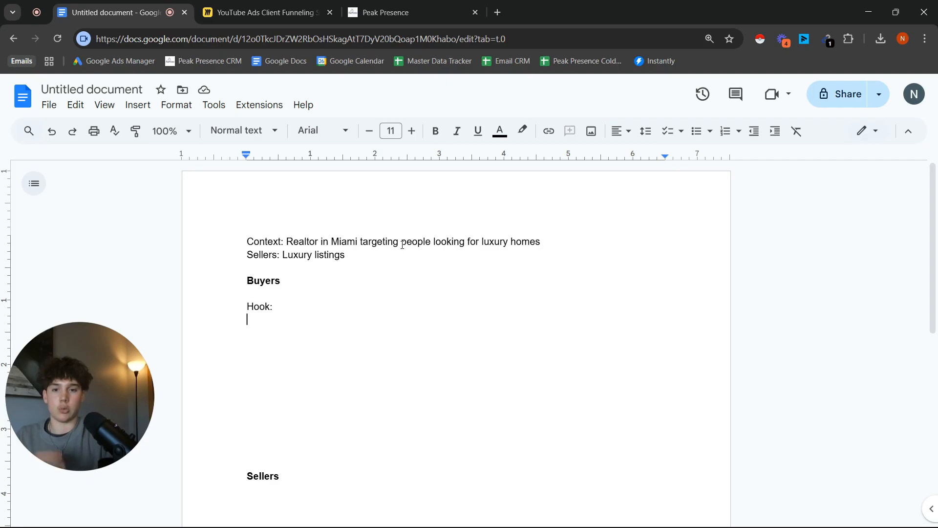
Underline 'people looking for luxury homes' on the Context line.
{"action": "left_click_drag", "start_coordinate": [403, 241], "coordinate": [561, 241]}
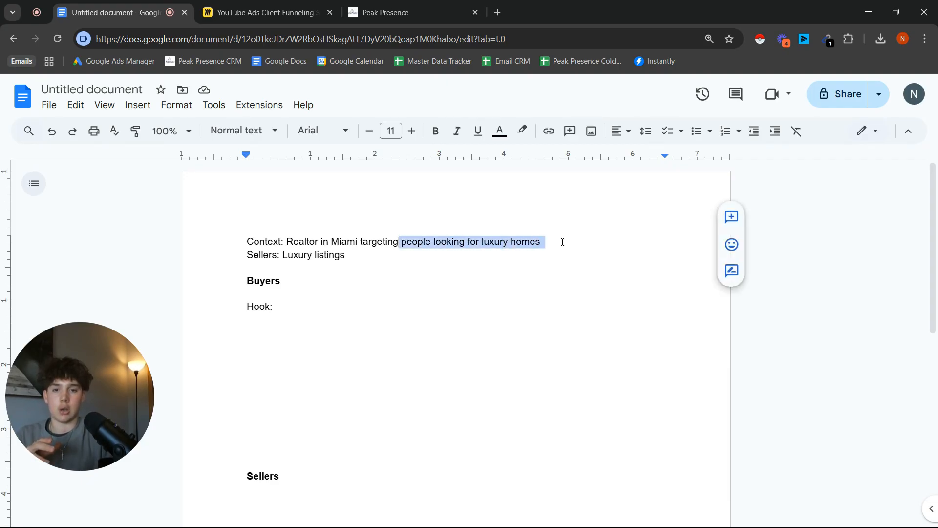
{"action": "left_click", "coordinate": [476, 139]}
{"action": "left_click", "coordinate": [395, 260]}
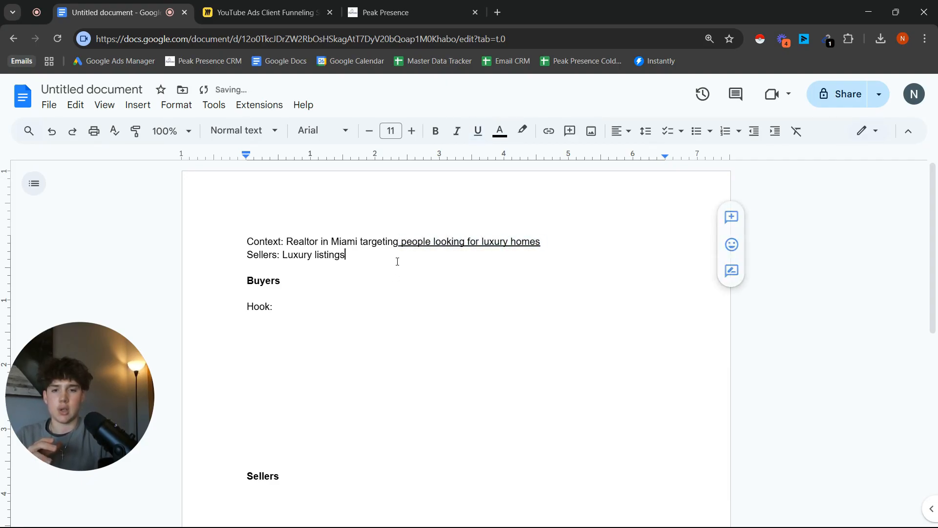
Write the hook asking about buying a luxury Miami home, ending '…your next home in the Miami area.'.
{"action": "left_click", "coordinate": [292, 318]}
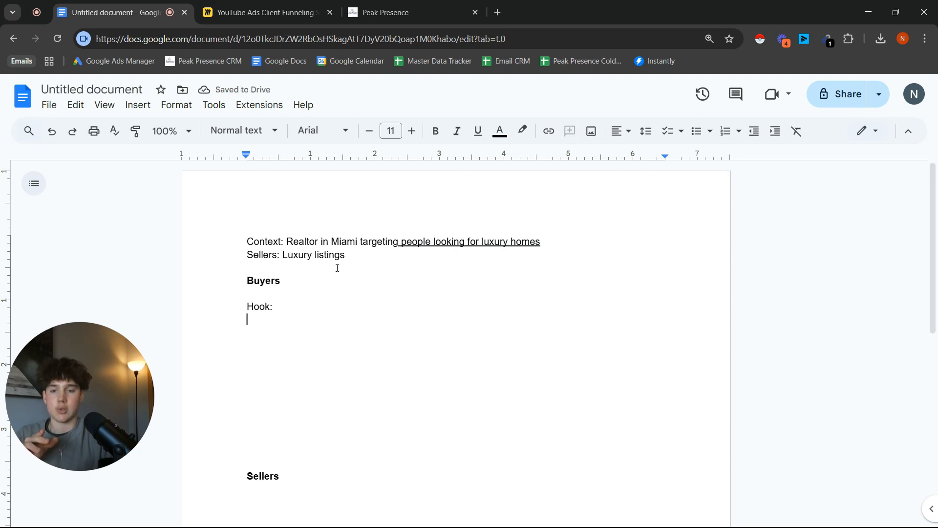
{"action": "type", "text": "Hey"}
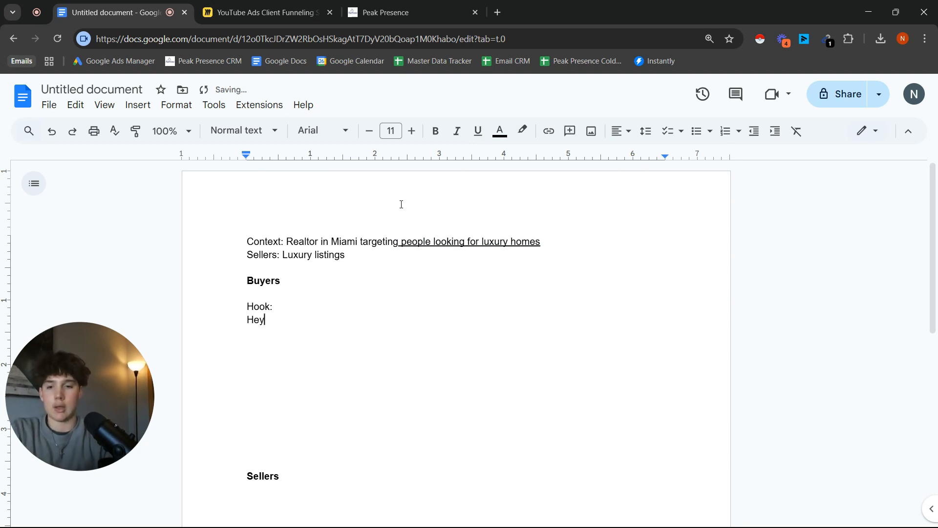
{"action": "type", "text": ", are you thinking "}
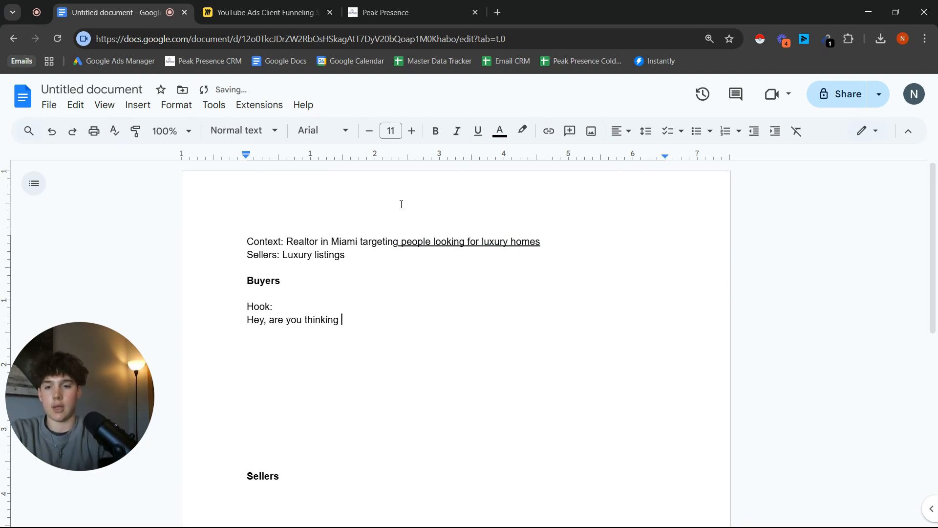
{"action": "type", "text": "of buying a "}
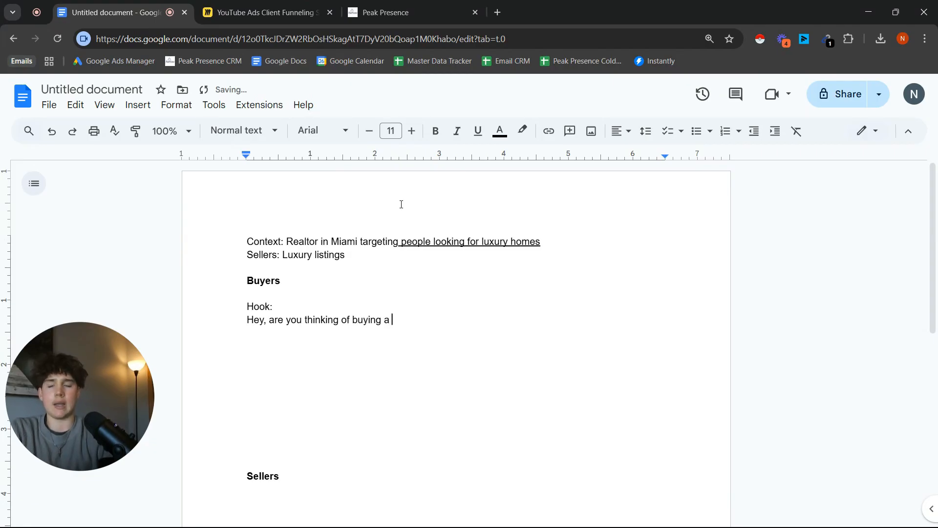
{"action": "type", "text": "luxury "}
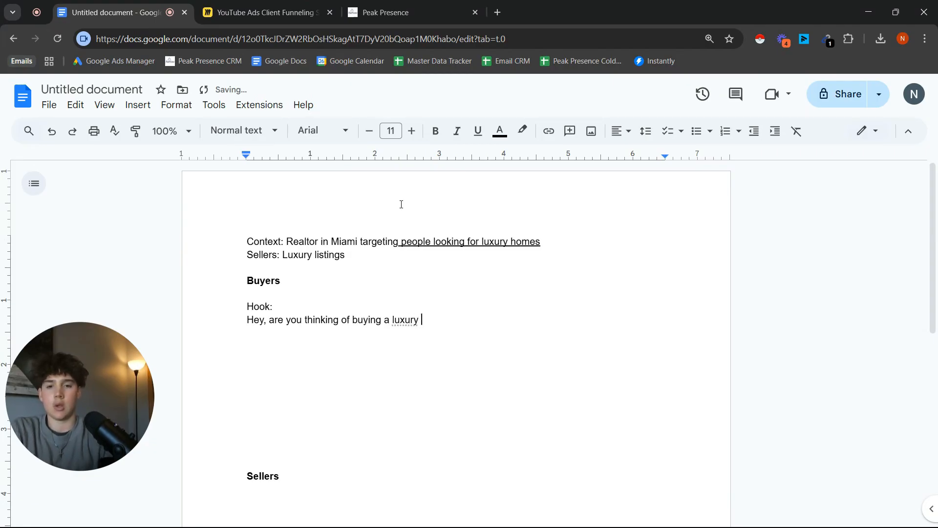
{"action": "type", "text": "home in Miami"}
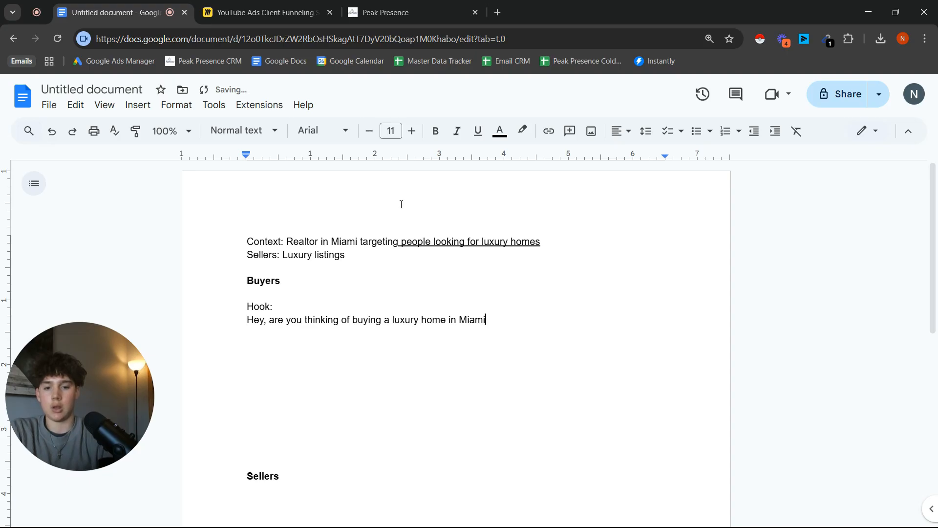
{"action": "type", "text": "? Then y"}
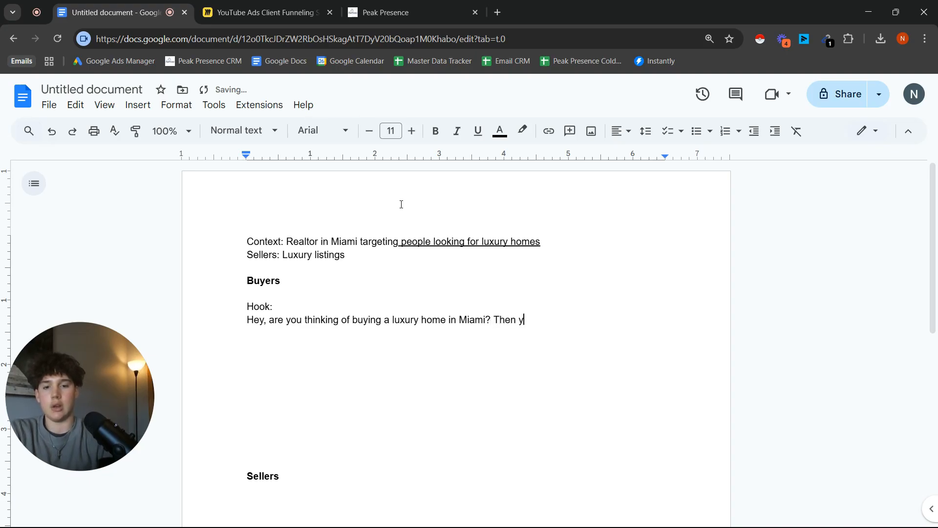
{"action": "type", "text": "ou need to watch t"}
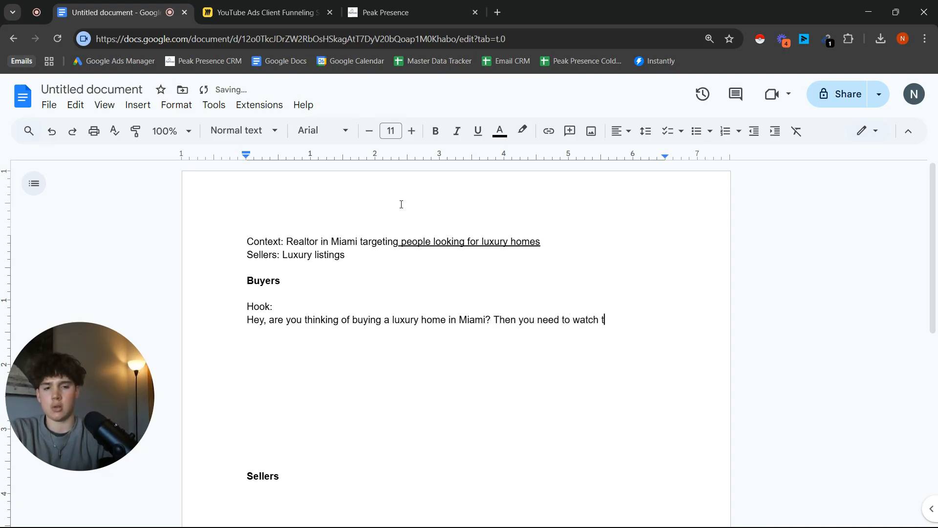
{"action": "type", "text": "his video."}
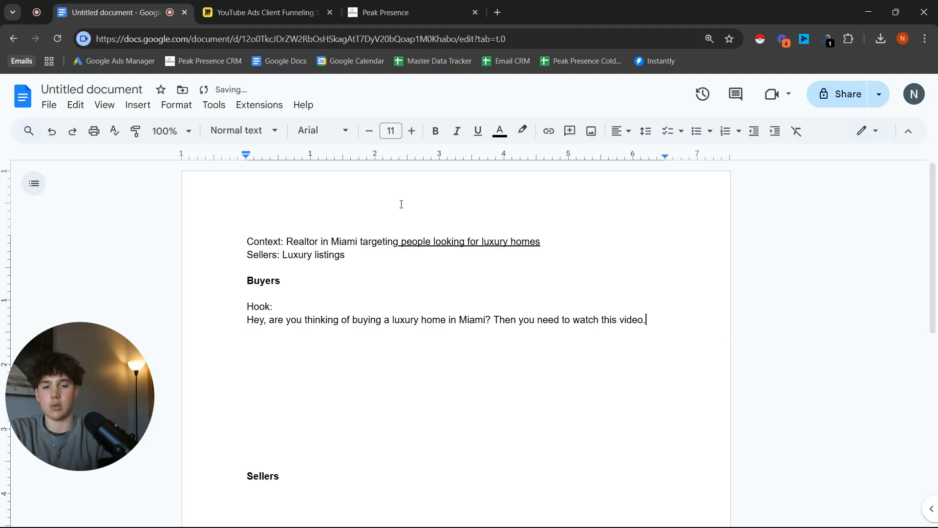
{"action": "type", "text": " I'"}
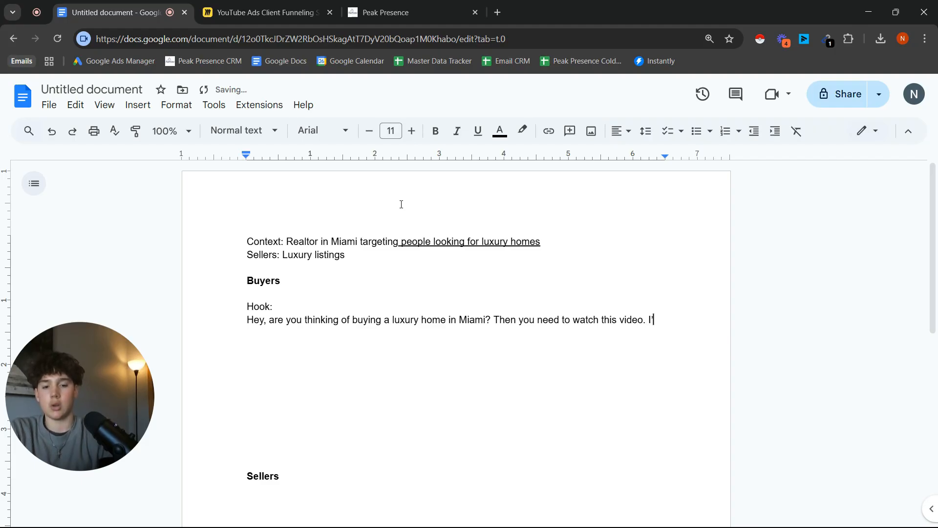
{"action": "type", "text": "ll show "}
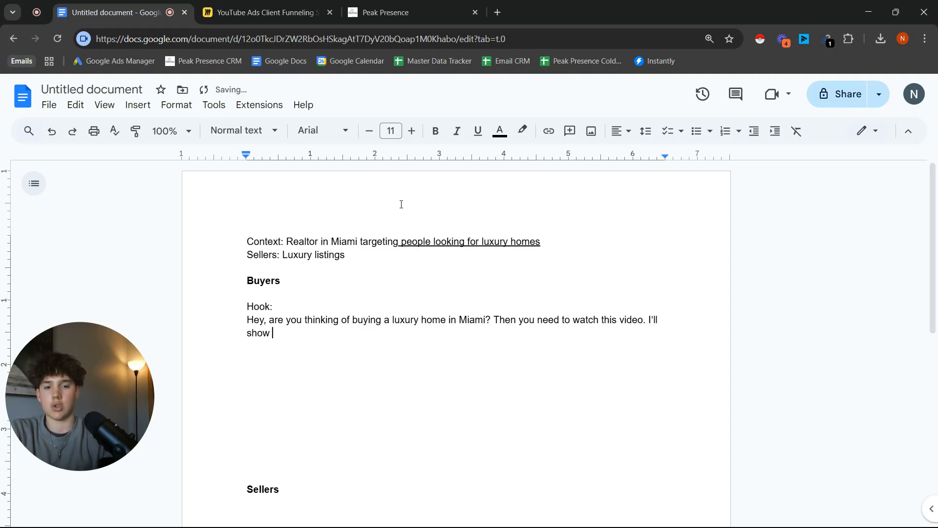
{"action": "type", "text": "you the 3 step"}
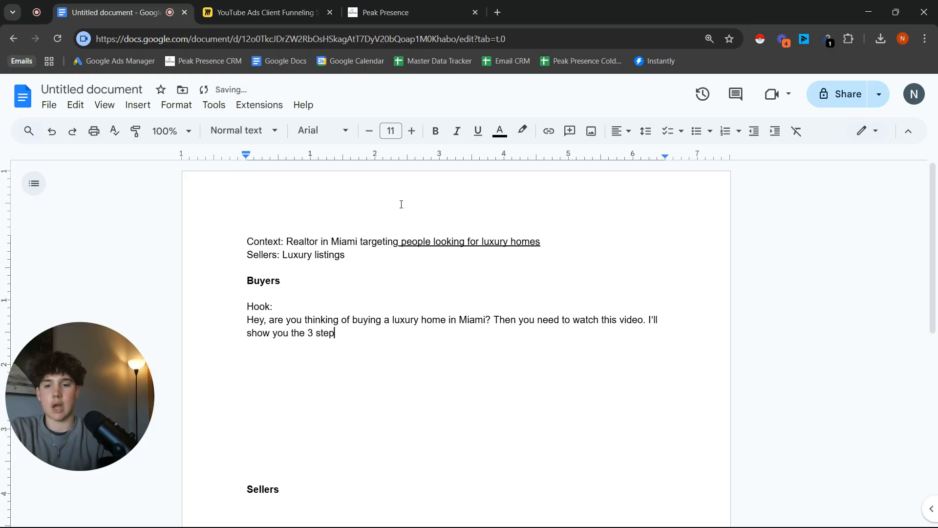
{"action": "type", "text": "s to save ev"}
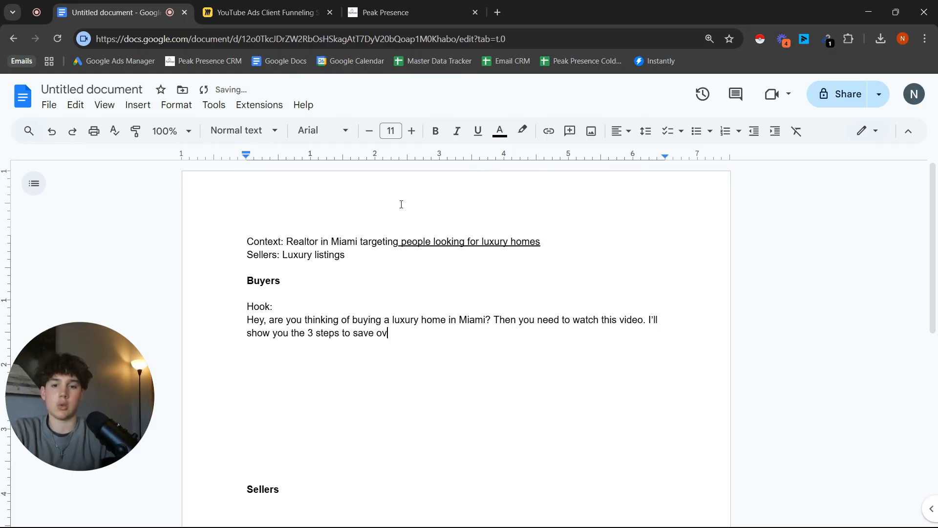
{"action": "key", "text": "BackSpace"}
{"action": "key", "text": "BackSpace"}
{"action": "type", "text": "as much money"}
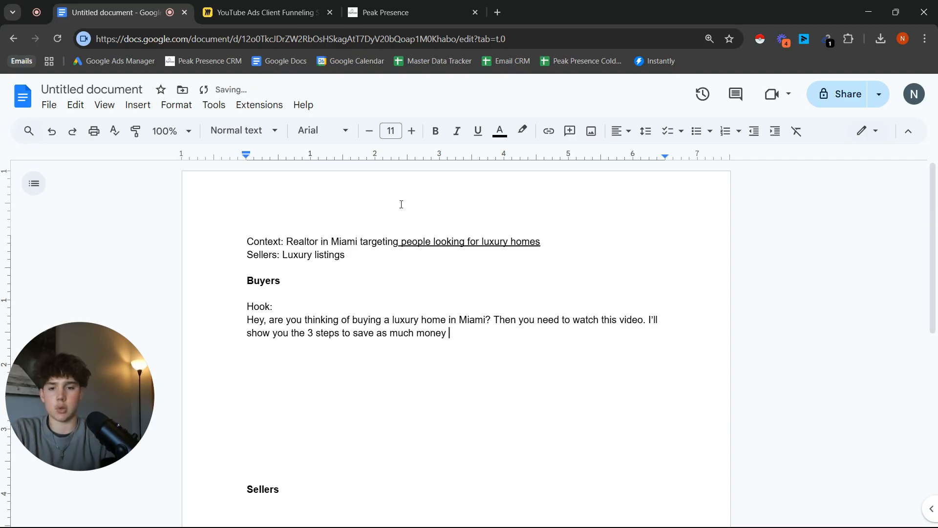
{"action": "type", "text": " as possible on your l"}
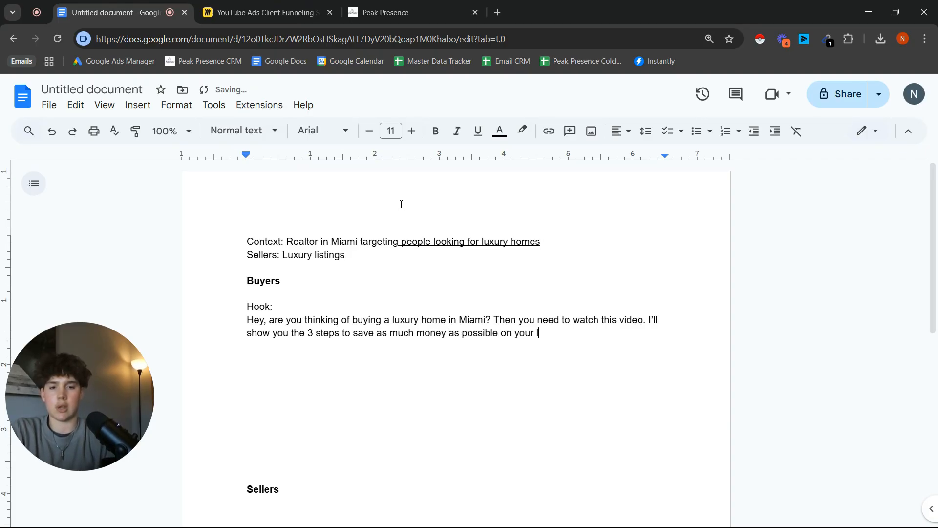
{"action": "key", "text": "BackSpace"}
{"action": "type", "text": "next home in Miami."}
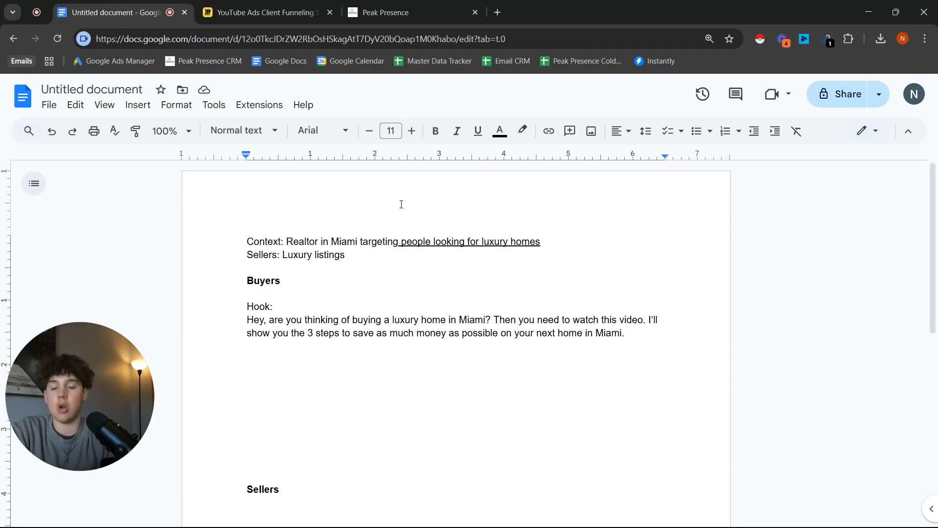
{"action": "key", "text": "BackSpace"}
{"action": "key", "text": "BackSpace"}
{"action": "key", "text": "BackSpace"}
{"action": "key", "text": "BackSpace"}
{"action": "key", "text": "BackSpace"}
{"action": "key", "text": "BackSpace"}
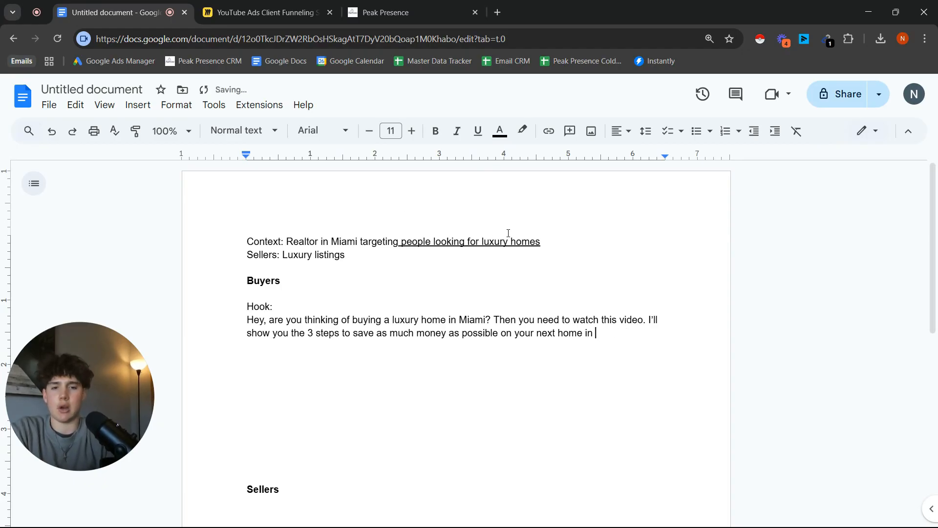
{"action": "type", "text": "the Miami area."}
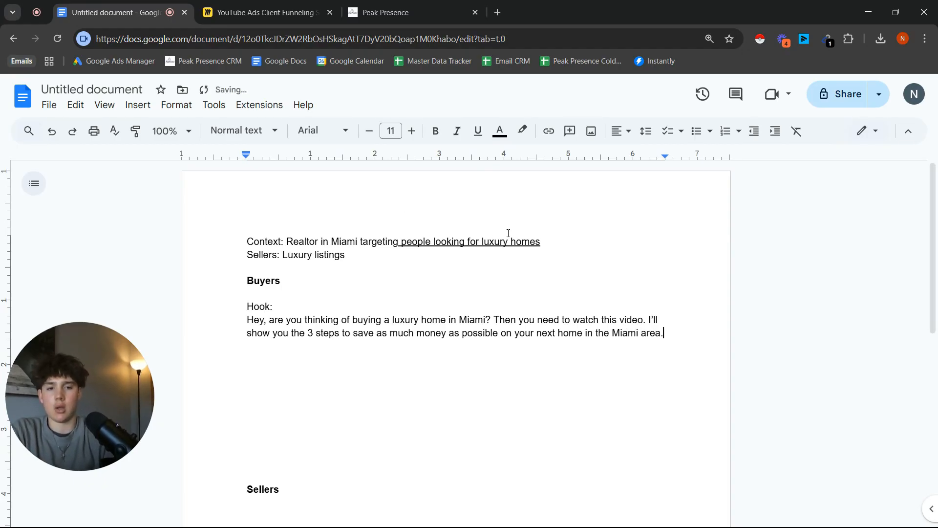
{"action": "key", "text": "Return"}
{"action": "key", "text": "Return"}
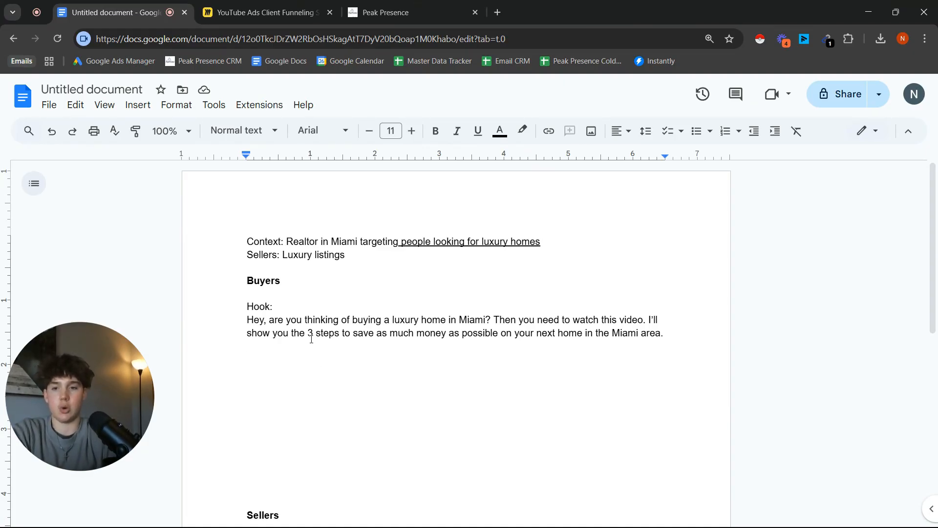
Add a 'Body:' label and introduce the realtor by name as a Miami luxury-home specialist.
{"action": "type", "text": "Body"}
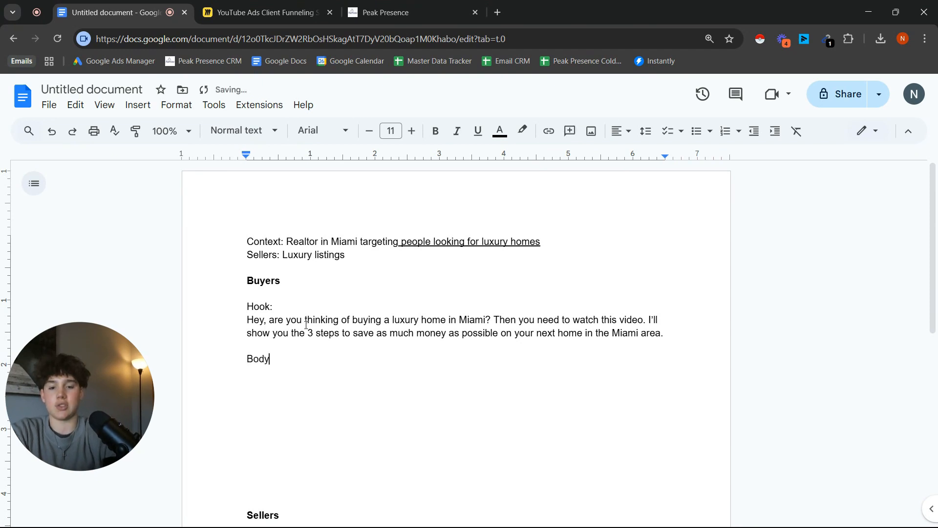
{"action": "type", "text": ":"}
{"action": "key", "text": "Return"}
{"action": "type", "text": "M"}
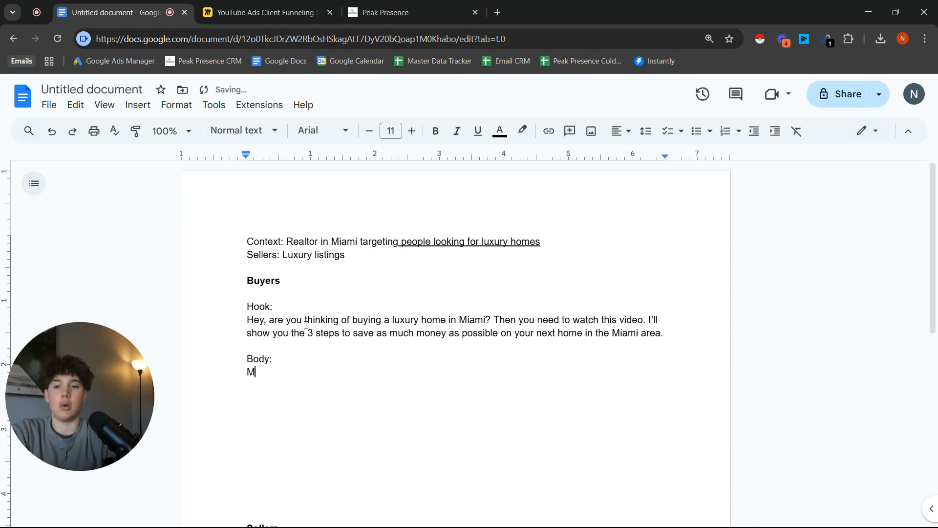
{"action": "key", "text": "BackSpace"}
{"action": "type", "text": "Myt nam"}
{"action": "key", "text": "BackSpace"}
{"action": "key", "text": "BackSpace"}
{"action": "key", "text": "BackSpace"}
{"action": "key", "text": "BackSpace"}
{"action": "key", "text": "BackSpace"}
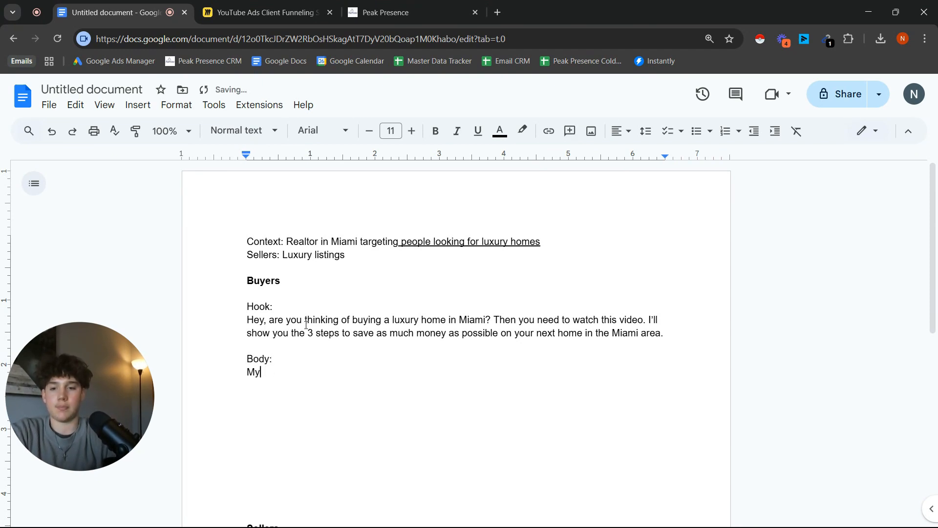
{"action": "type", "text": "name is Noah"}
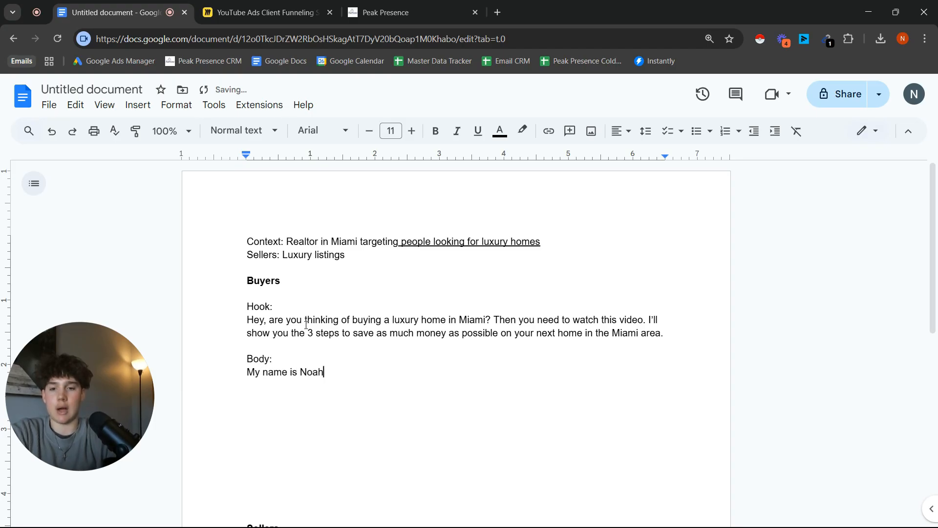
{"action": "type", "text": " Haupt, a l"}
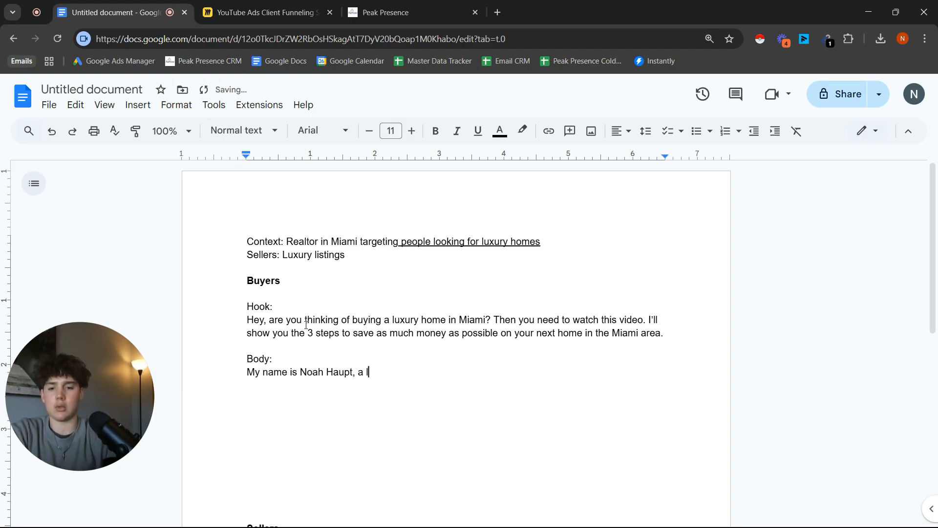
{"action": "type", "text": "uxury realtor"}
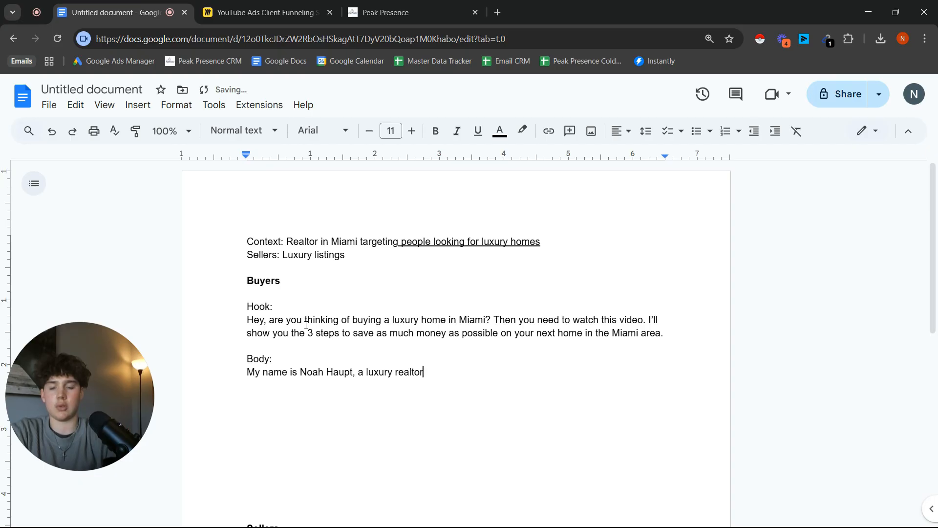
{"action": "key", "text": "BackSpace"}
{"action": "key", "text": "BackSpace"}
{"action": "key", "text": "BackSpace"}
{"action": "key", "text": "BackSpace"}
{"action": "key", "text": "BackSpace"}
{"action": "key", "text": "BackSpace"}
{"action": "key", "text": "BackSpace"}
{"action": "key", "text": "BackSpace"}
{"action": "key", "text": "BackSpace"}
{"action": "key", "text": "BackSpace"}
{"action": "key", "text": "BackSpace"}
{"action": "key", "text": "BackSpace"}
{"action": "key", "text": "BackSpace"}
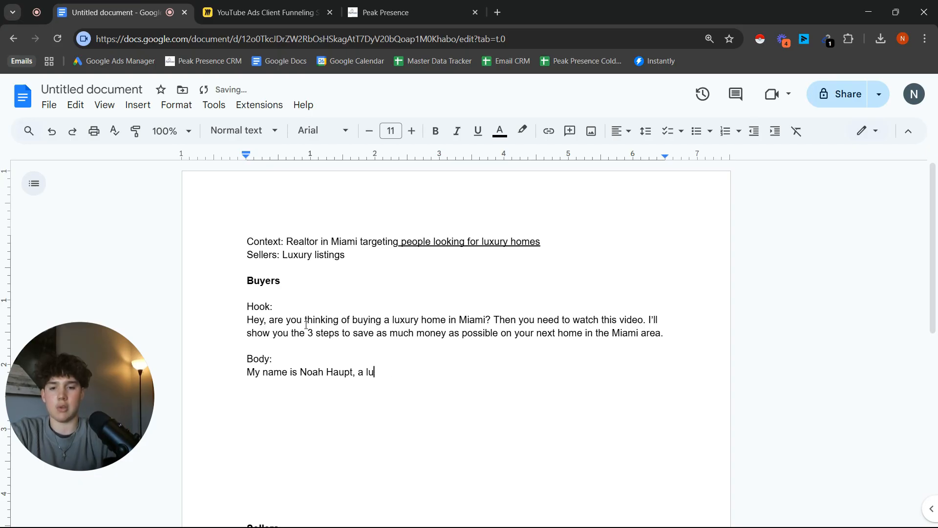
{"action": "type", "text": "realotr in M"}
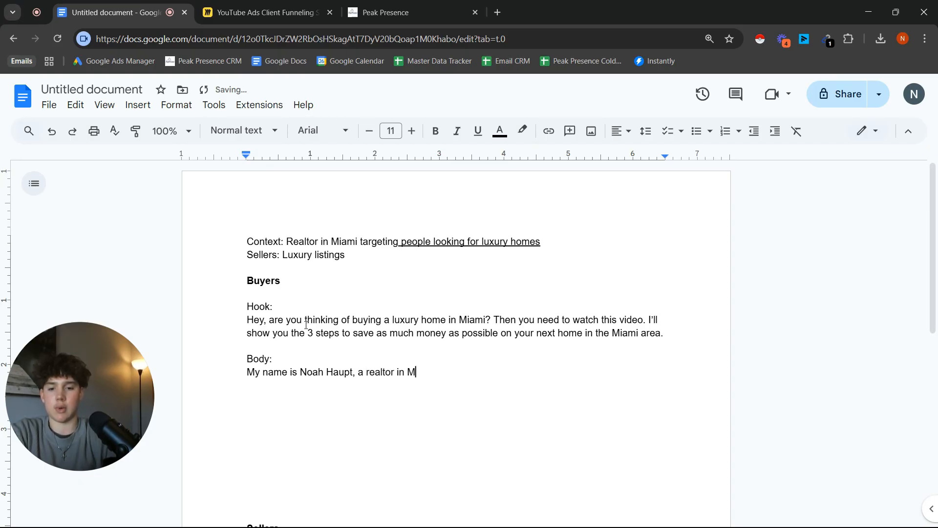
{"action": "type", "text": "iami specialziing in lu"}
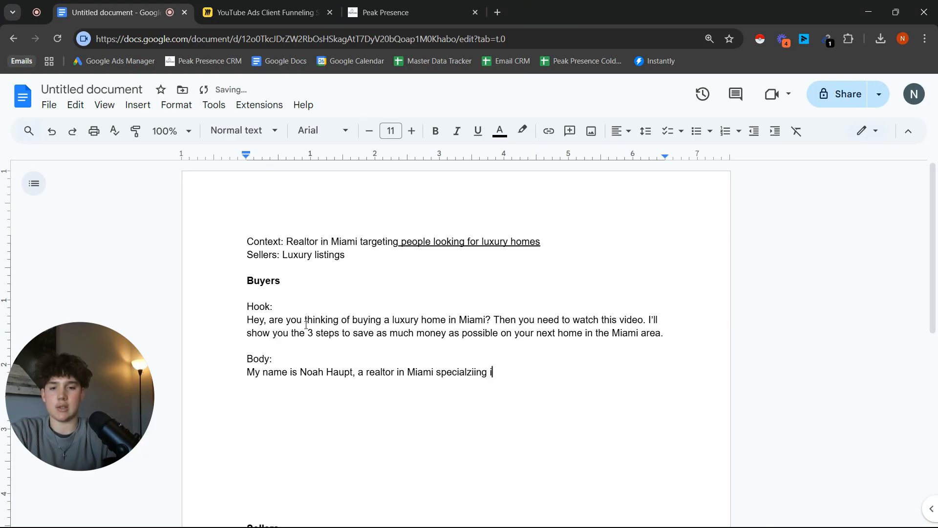
Add that over 132 buyers found their dream home under asking price in less than 90 days.
{"action": "type", "text": "homes"}
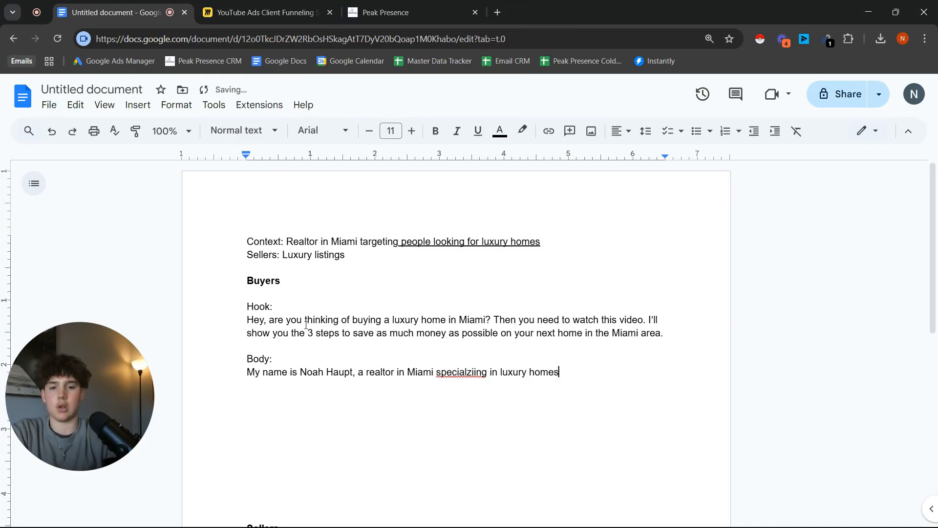
{"action": "type", "text": ". I've helped ove"}
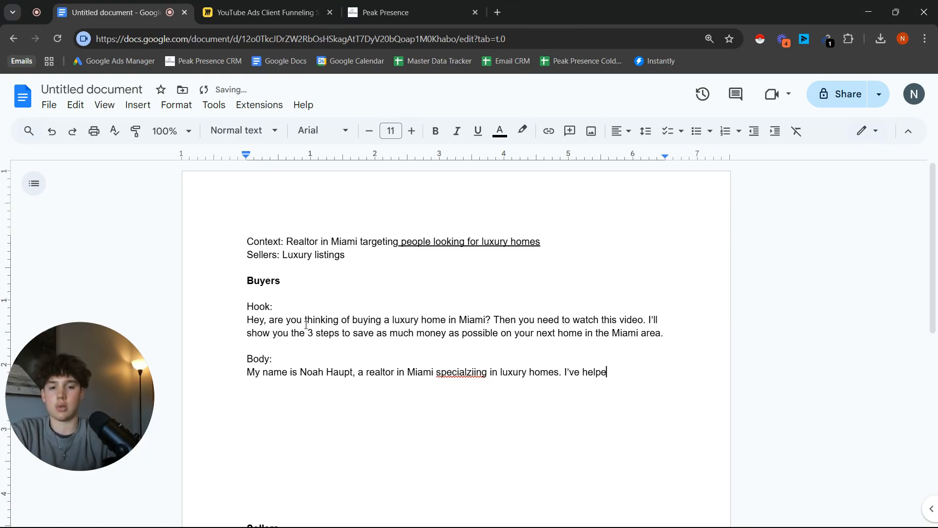
{"action": "type", "text": "r 132"}
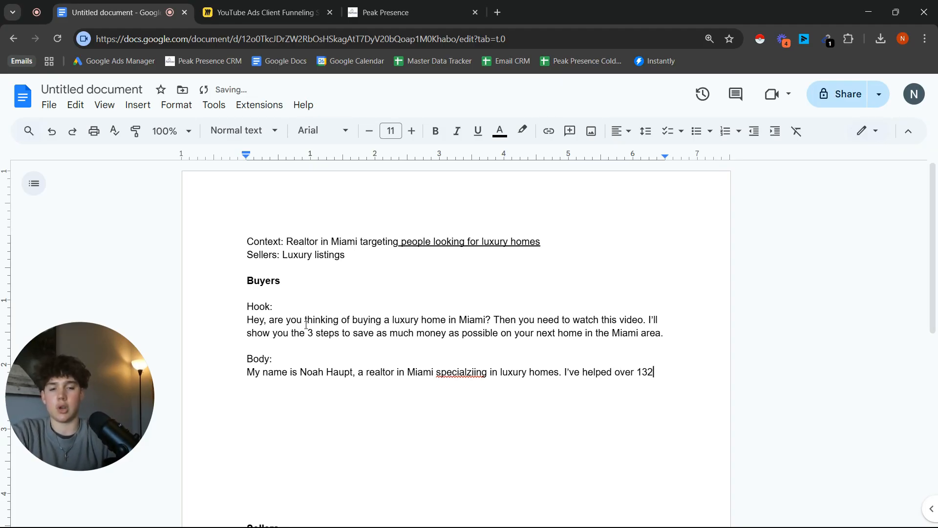
{"action": "type", "text": "+buye"}
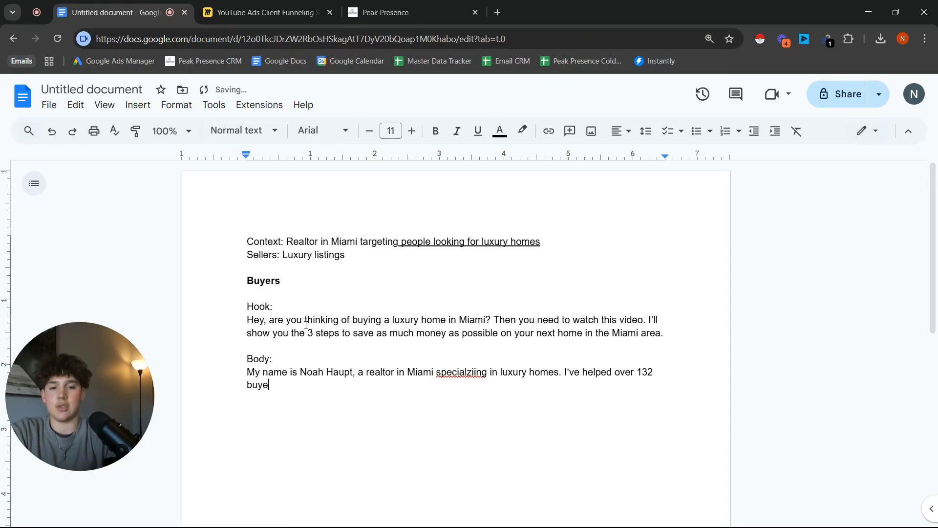
{"action": "type", "text": "rs in the area jus"}
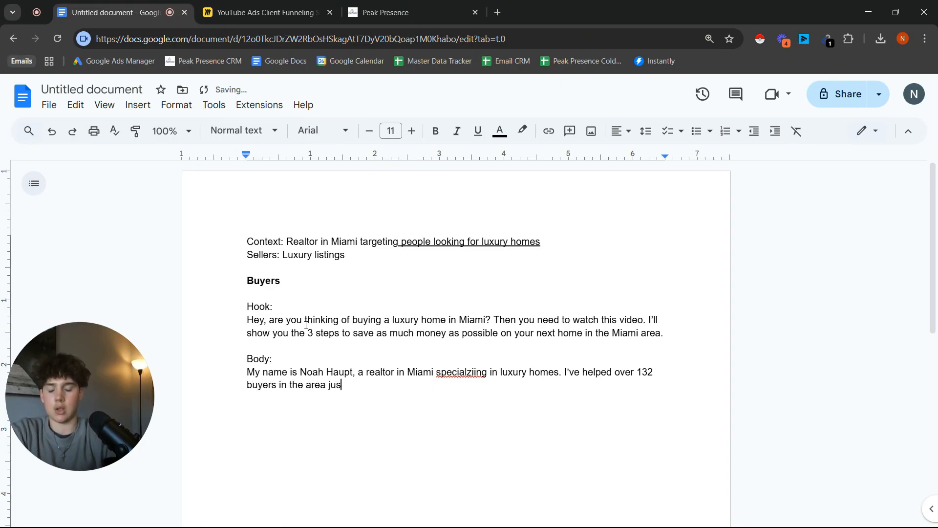
{"action": "type", "text": "t like you"}
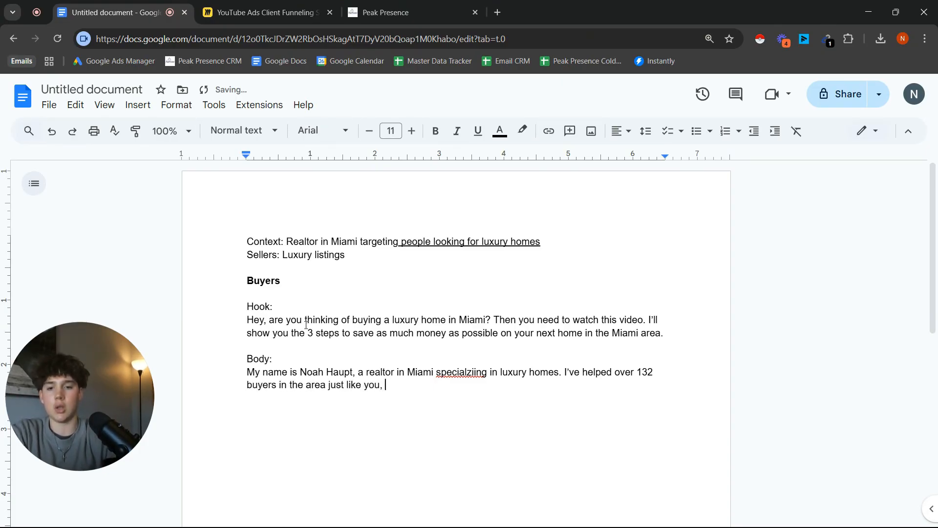
{"action": "type", "text": ", ge"}
{"action": "key", "text": "BackSpace"}
{"action": "key", "text": "BackSpace"}
{"action": "type", "text": "find t"}
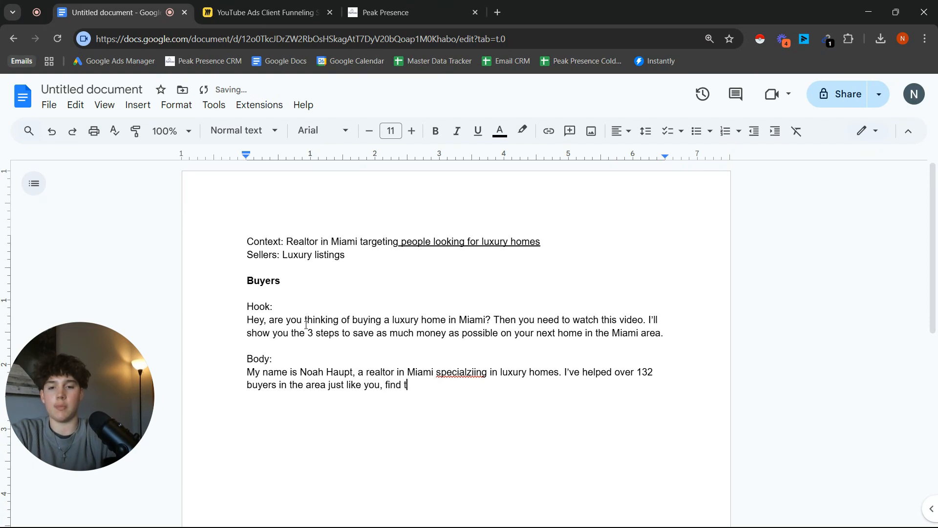
{"action": "type", "text": "heir dream home "}
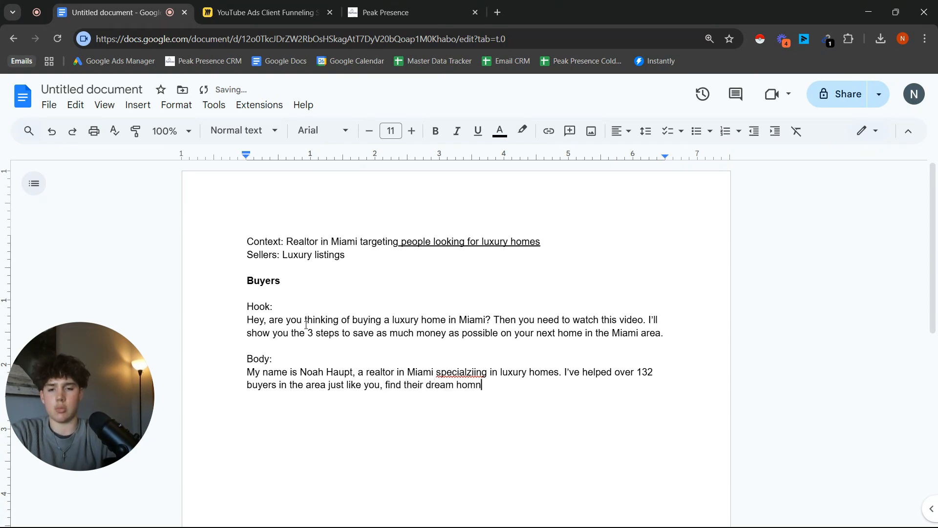
{"action": "type", "text": "for under"}
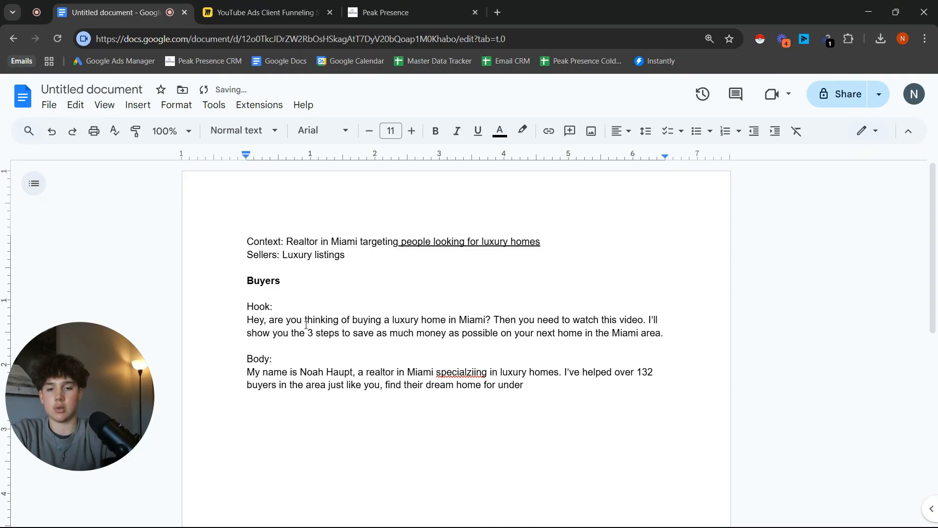
{"action": "key", "text": "BackSpace"}
{"action": "key", "text": "BackSpace"}
{"action": "key", "text": "BackSpace"}
{"action": "key", "text": "BackSpace"}
{"action": "key", "text": "BackSpace"}
{"action": "key", "text": "BackSpace"}
{"action": "key", "text": "BackSpace"}
{"action": "key", "text": "BackSpace"}
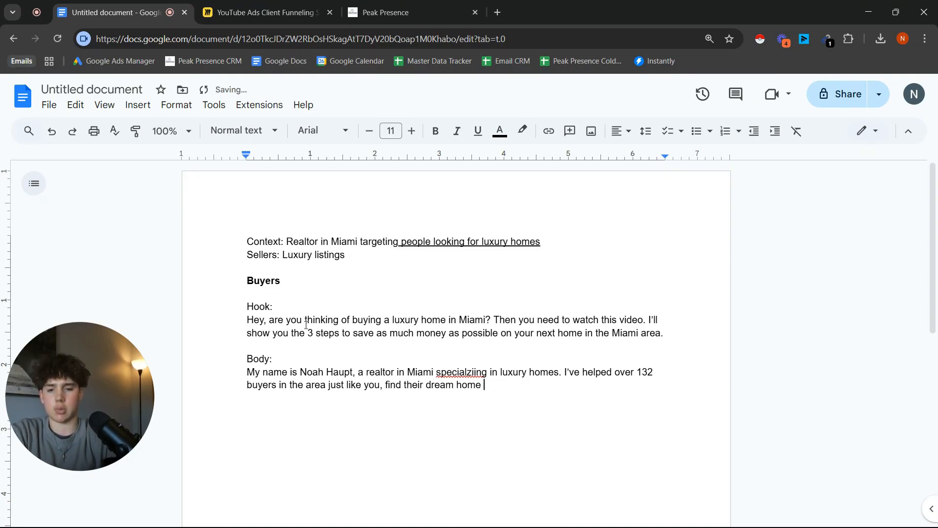
{"action": "type", "text": "under aksing prices"}
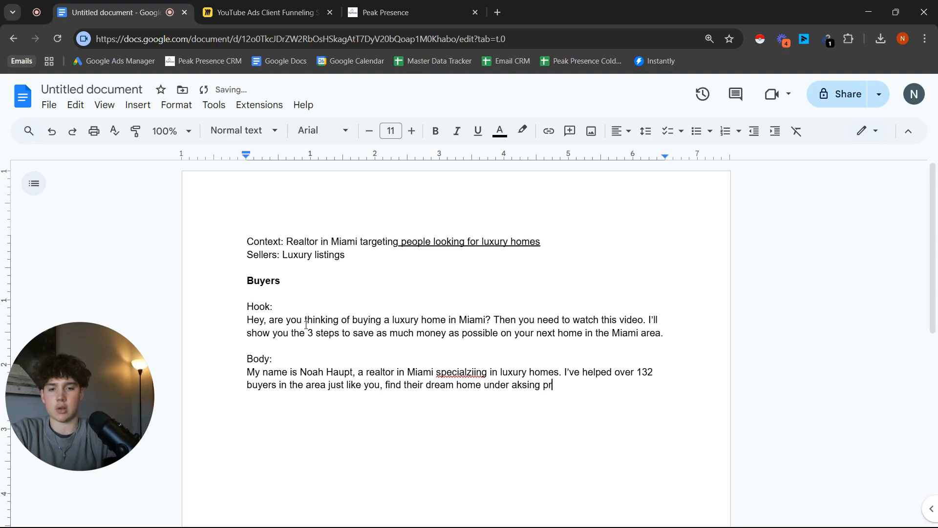
{"action": "key", "text": "BackSpace"}
{"action": "key", "text": "BackSpace"}
{"action": "type", "text": "e"}
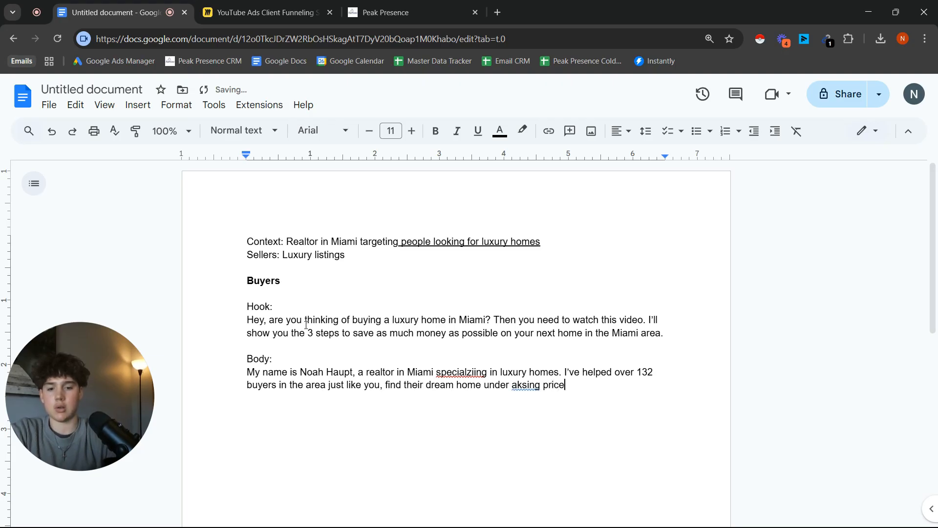
{"action": "key", "text": "BackSpace"}
{"action": "key", "text": "BackSpace"}
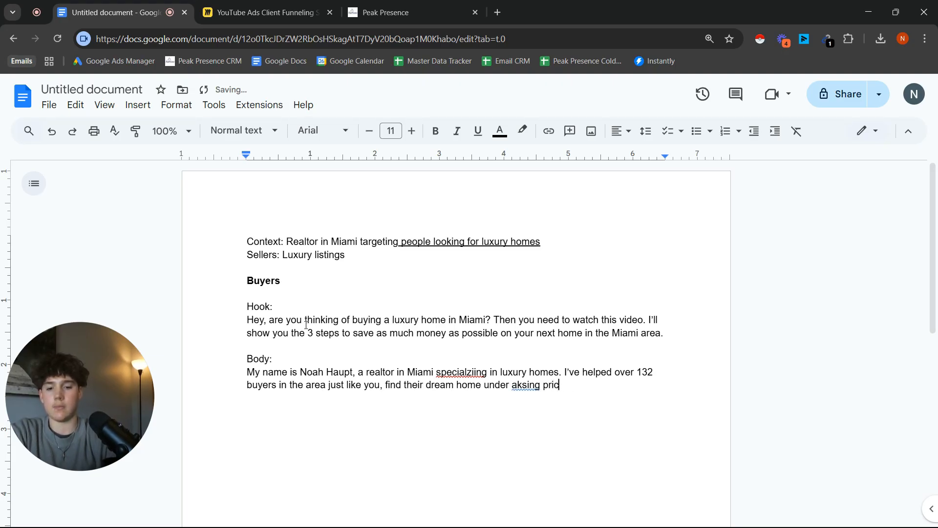
{"action": "type", "text": "e, in less than"}
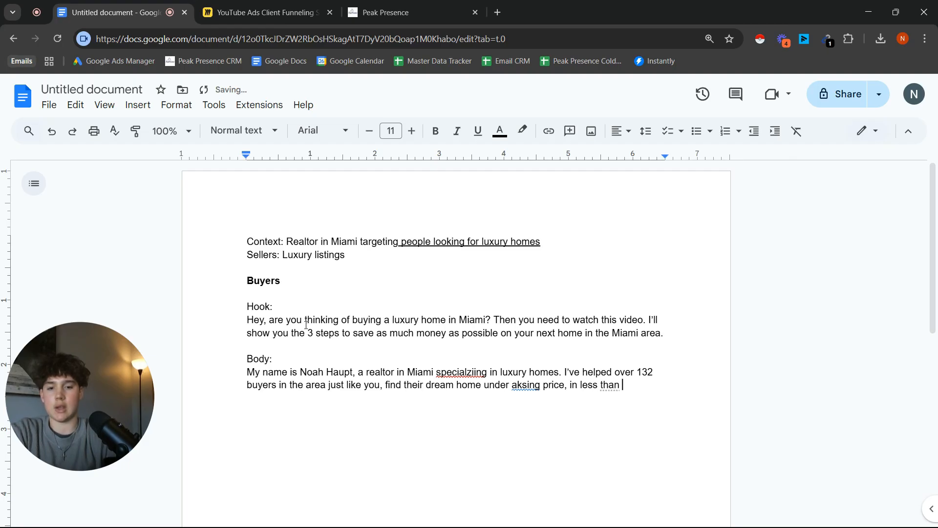
{"action": "key", "text": "BackSpace"}
{"action": "type", "text": "90 days."}
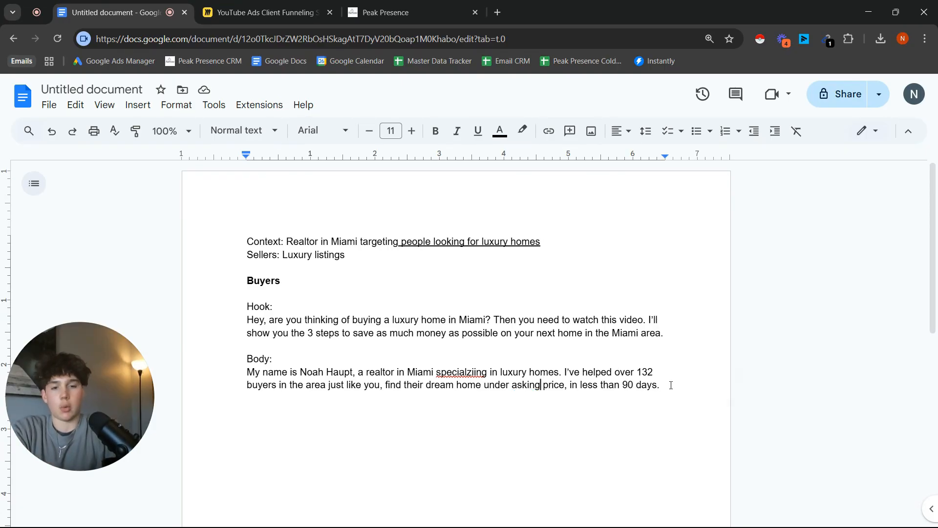
Add sentences about 3 little-known saving methods and the 'Click the blue button…' call to action.
{"action": "left_click", "coordinate": [673, 387]}
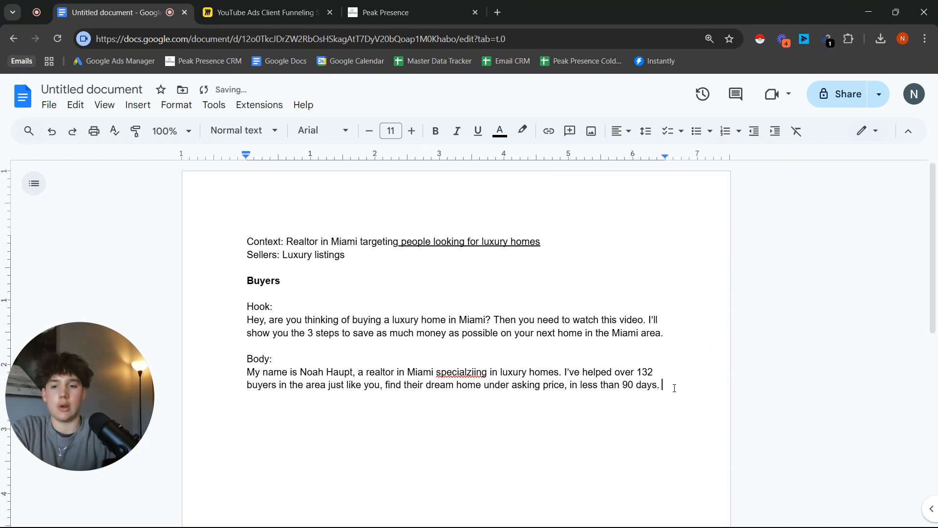
{"action": "key", "text": "Return"}
{"action": "type", "text": "There's many meth"}
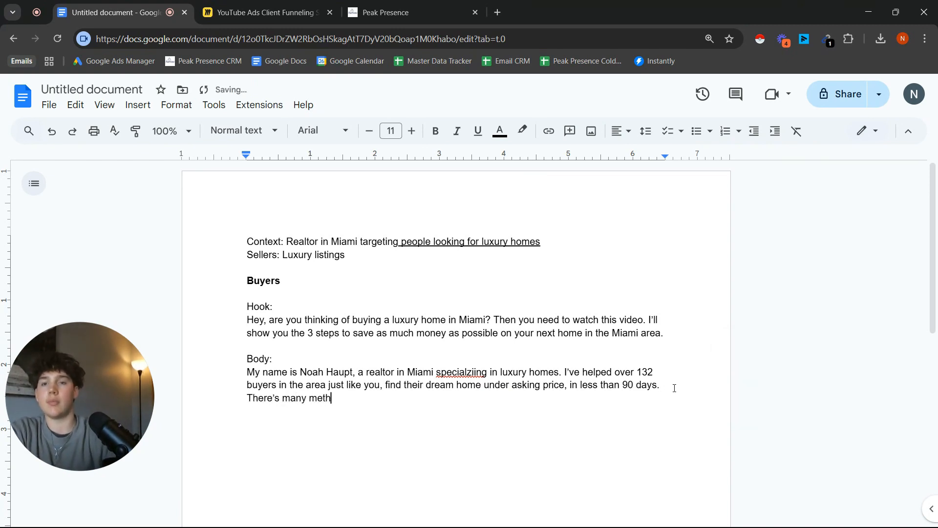
{"action": "type", "text": "ods to save"}
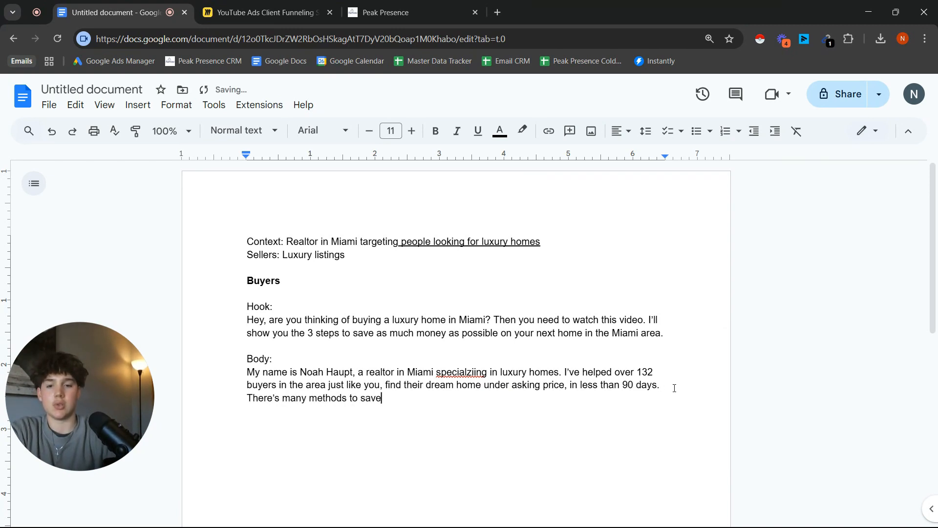
{"action": "type", "text": " money on your next hoe"}
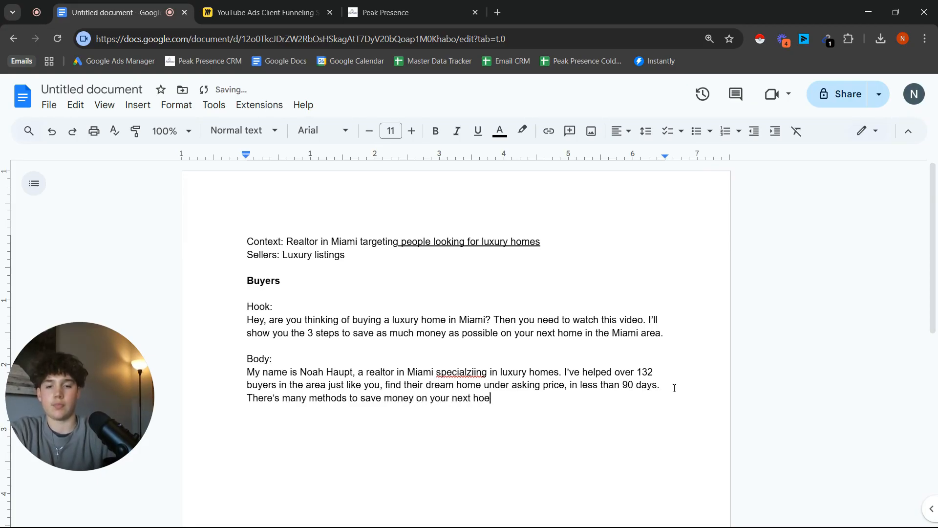
{"action": "key", "text": "BackSpace"}
{"action": "type", "text": "m"}
{"action": "type", "text": "e, but there’s "}
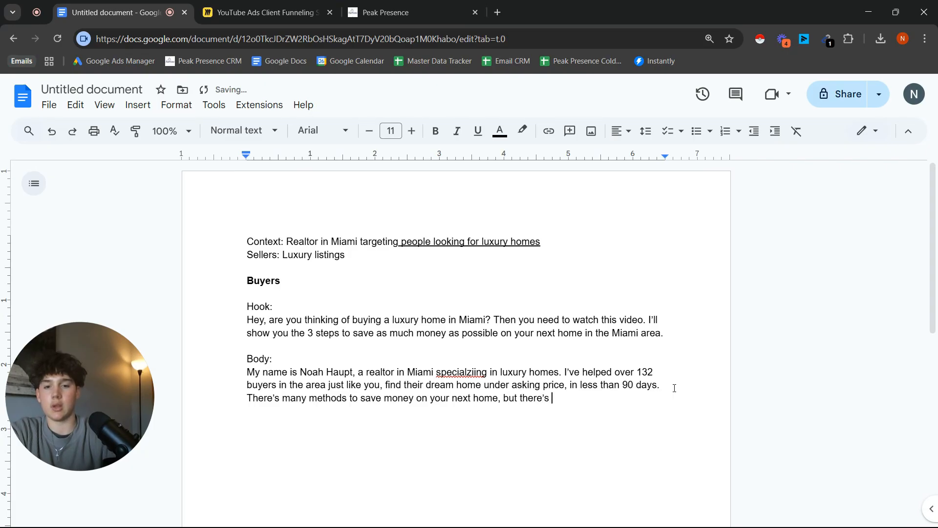
{"action": "type", "text": "3 "}
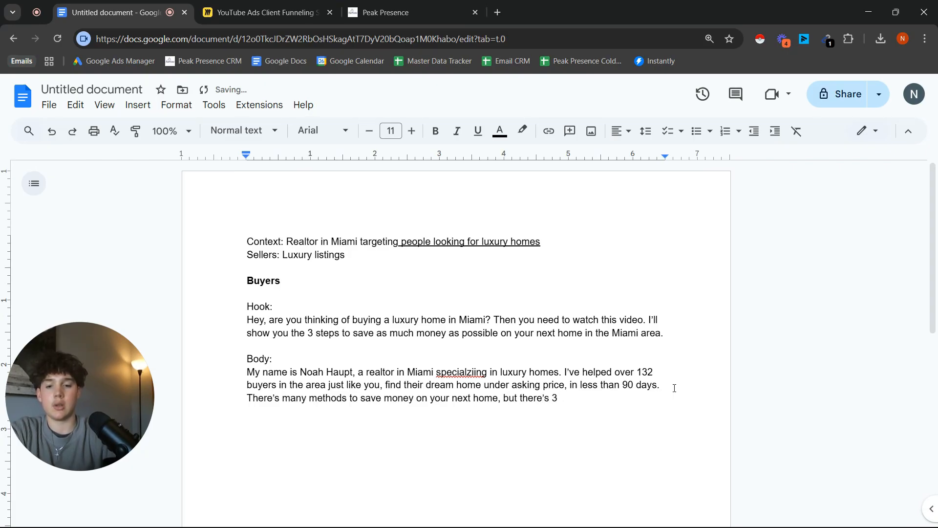
{"action": "type", "text": "that mos"}
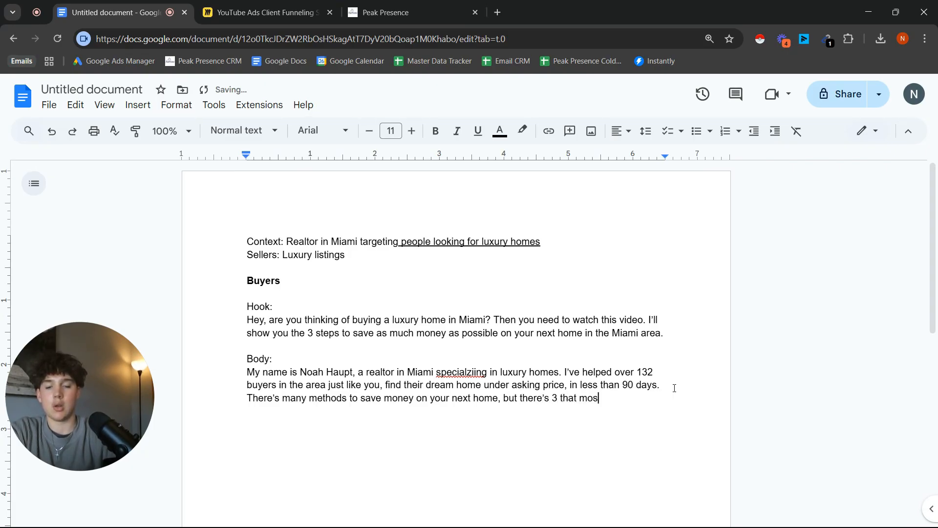
{"action": "type", "text": "t buyers don"}
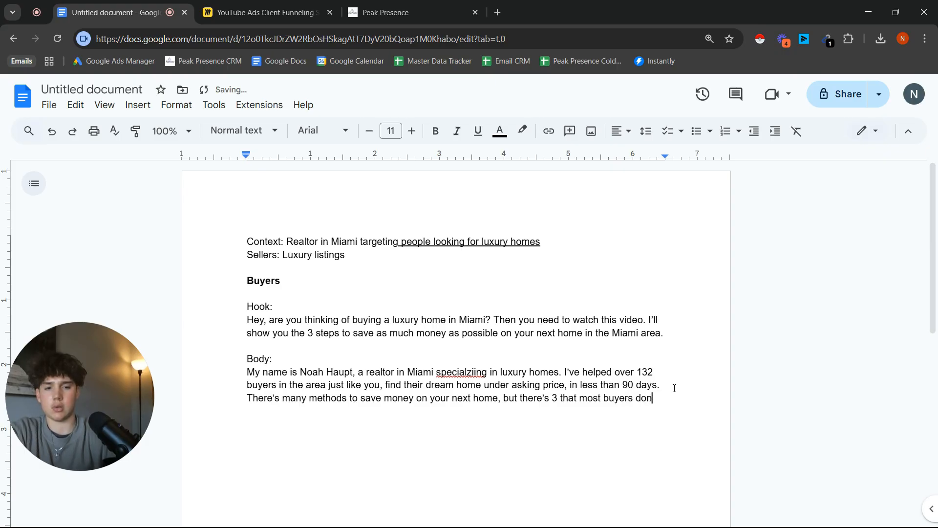
{"action": "type", "text": "'t know about"}
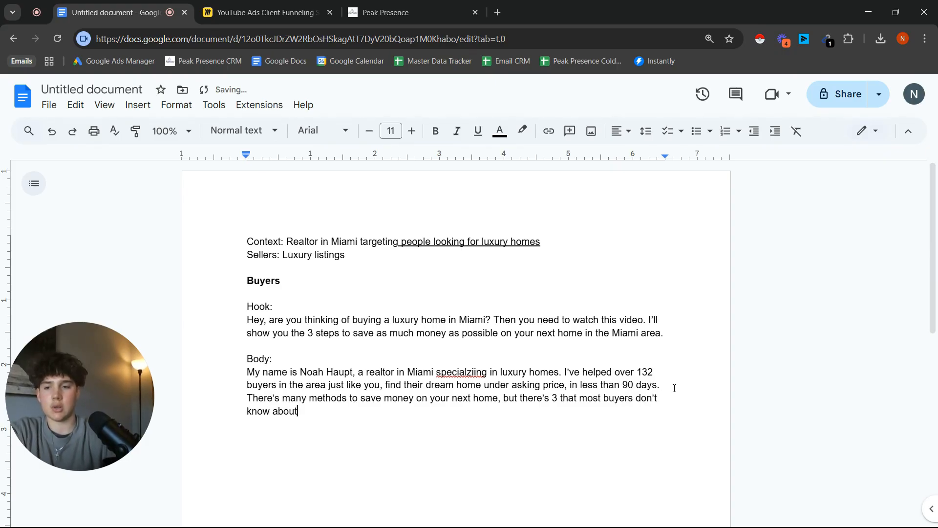
{"action": "type", "text": " and"}
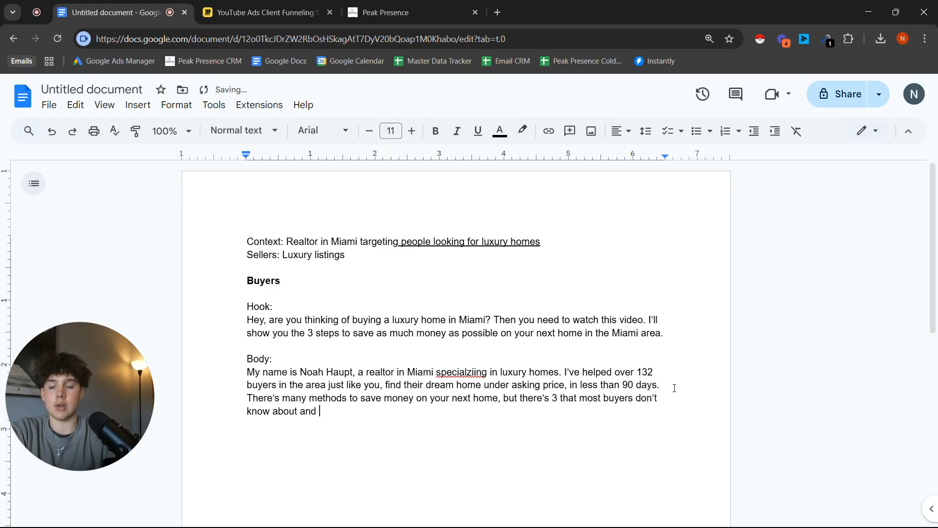
{"action": "type", "text": " have "}
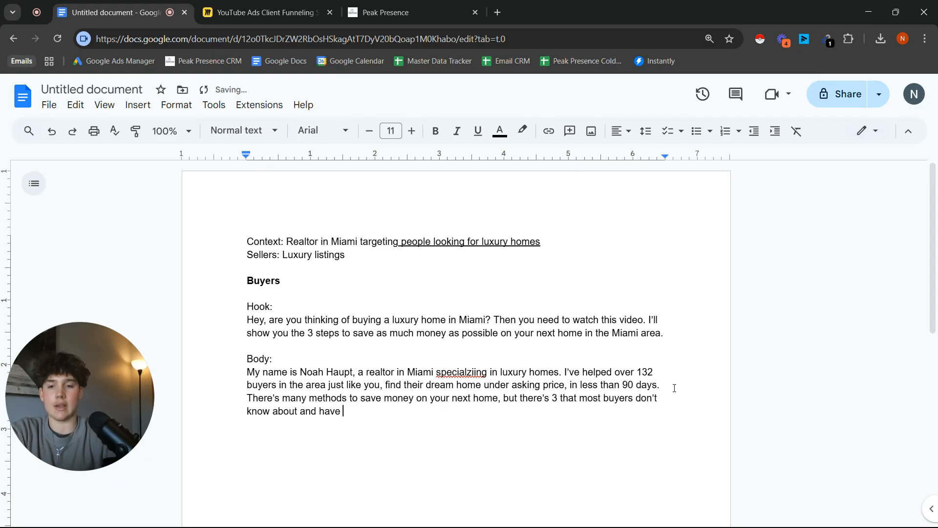
{"action": "type", "text": "the highest"}
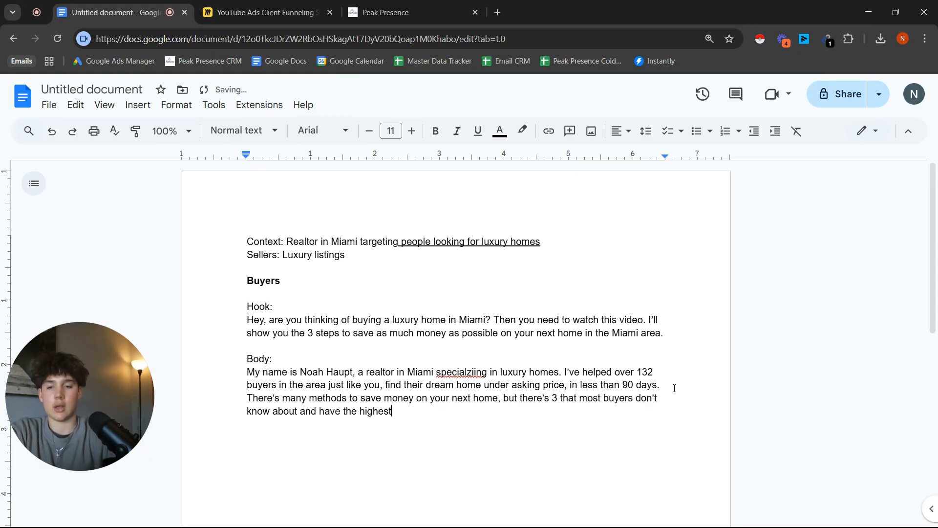
{"action": "type", "text": " saving potential."}
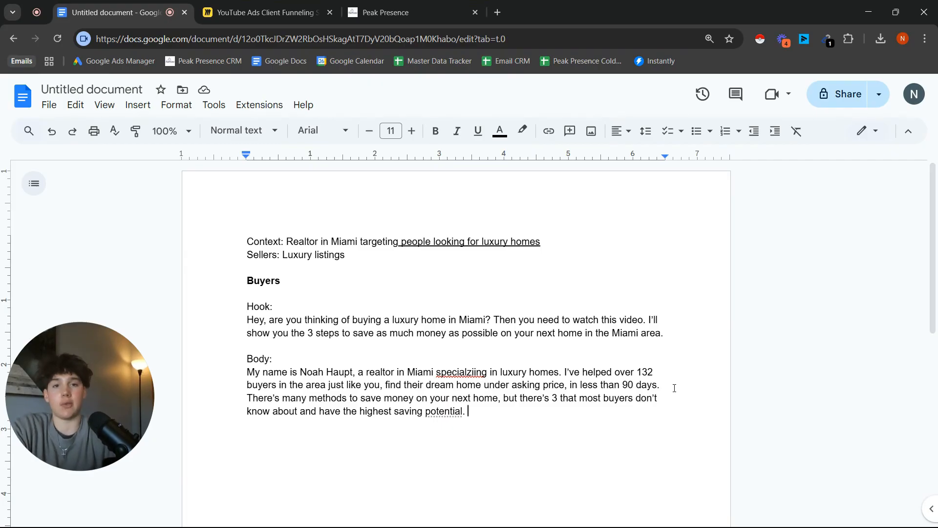
{"action": "type", "text": "Click the "}
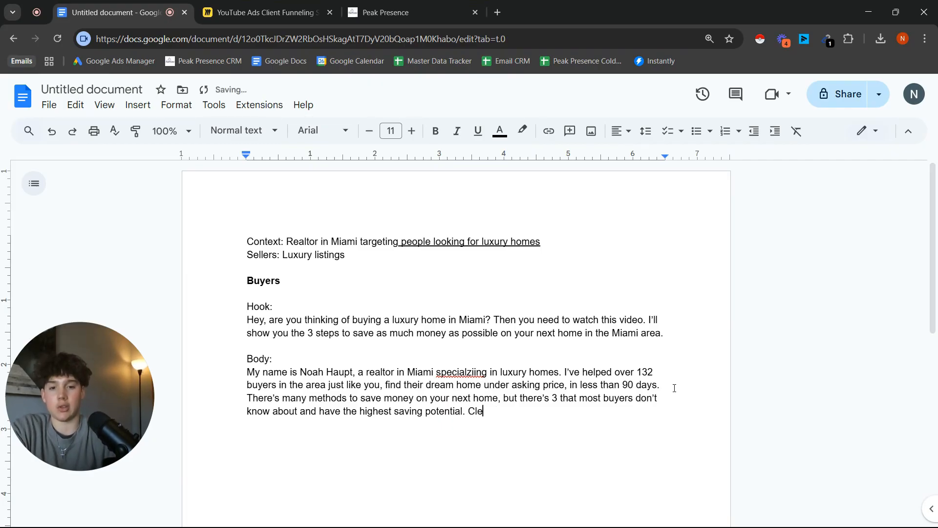
{"action": "type", "text": "blu"}
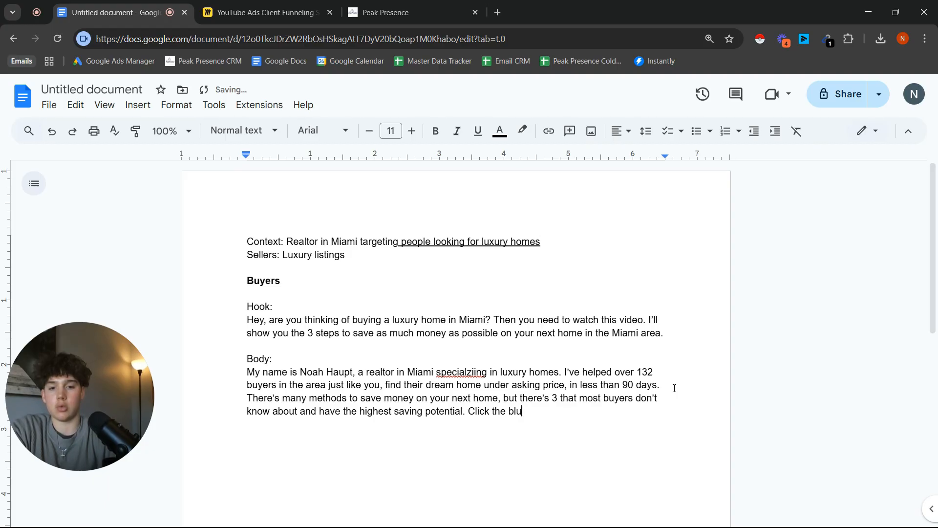
{"action": "type", "text": "e tutton to see wha"}
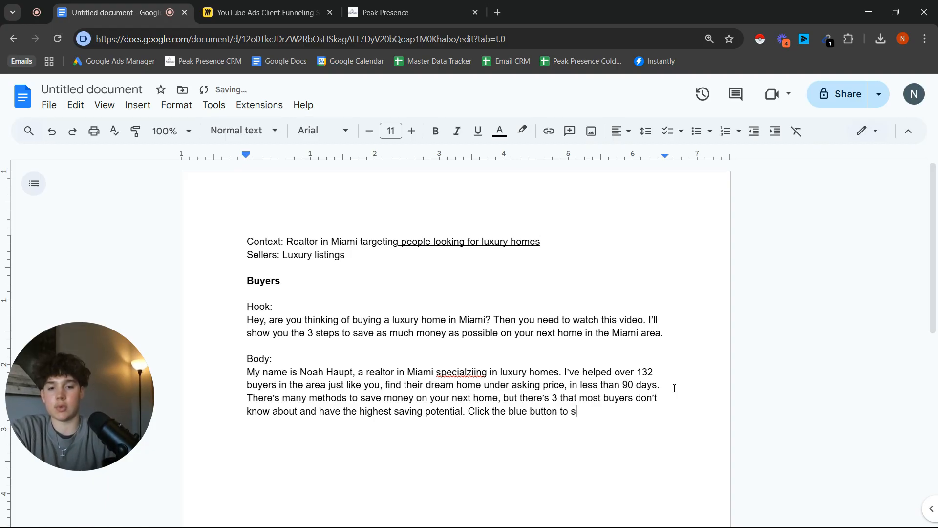
{"action": "type", "text": "t these home "}
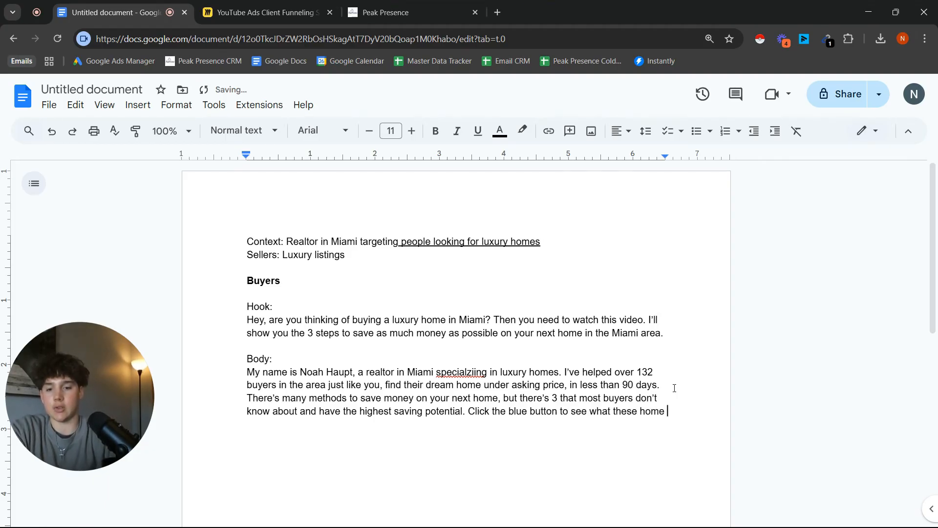
{"action": "type", "text": "buyers in Miami"}
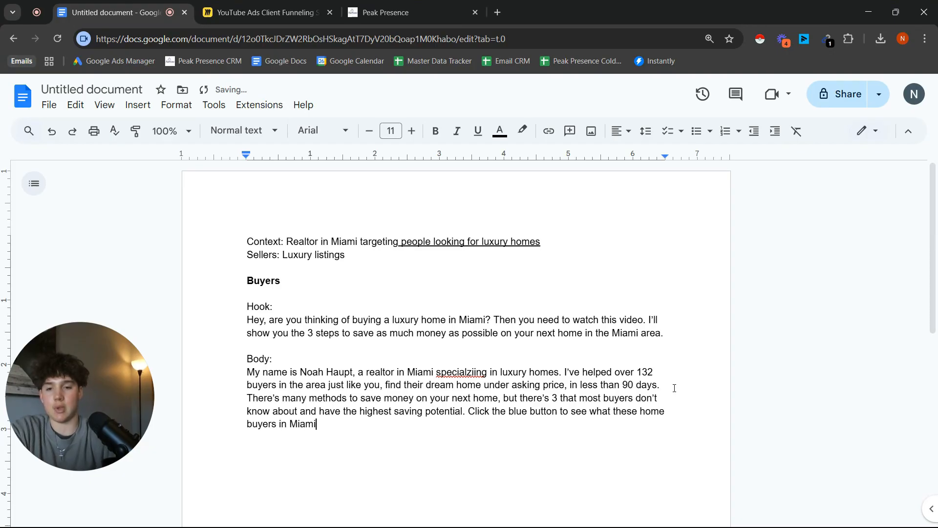
{"action": "type", "text": " are doing to "}
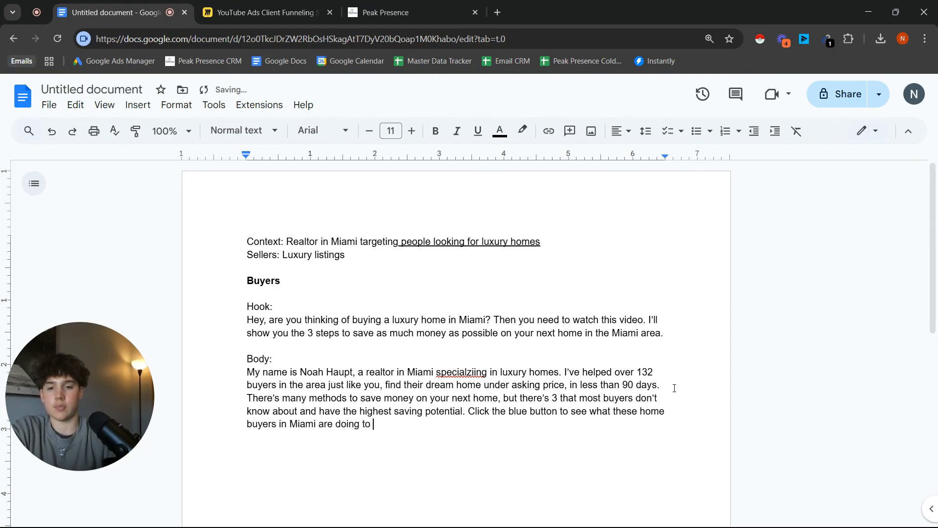
{"action": "type", "text": "get these kinds of"}
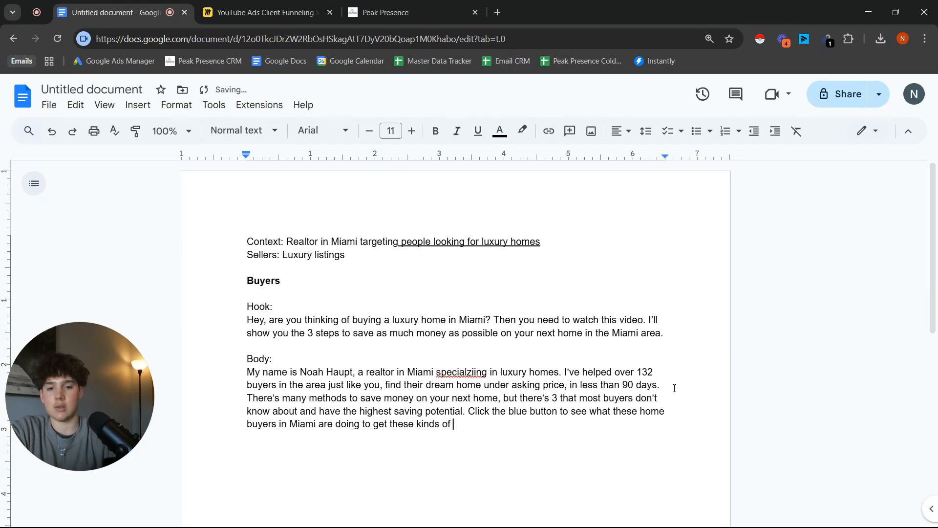
{"action": "type", "text": " results."}
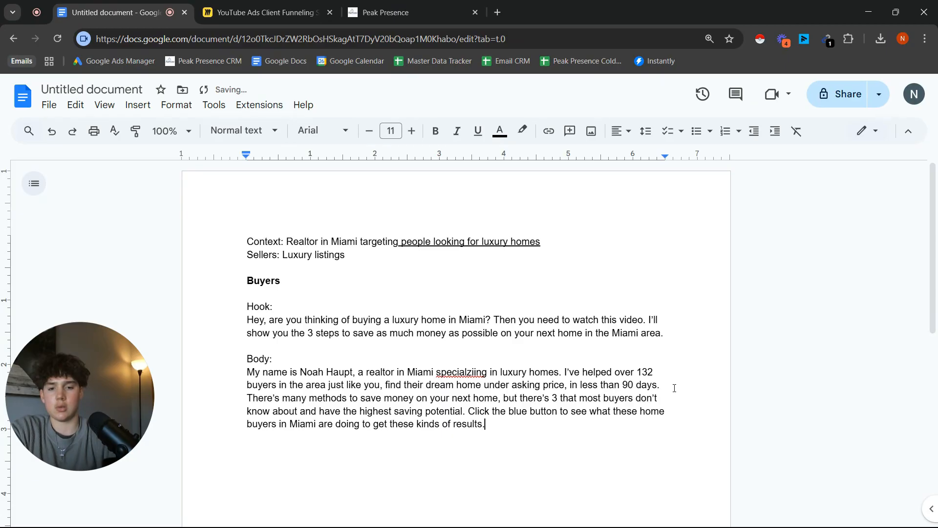
{"action": "key", "text": "Return"}
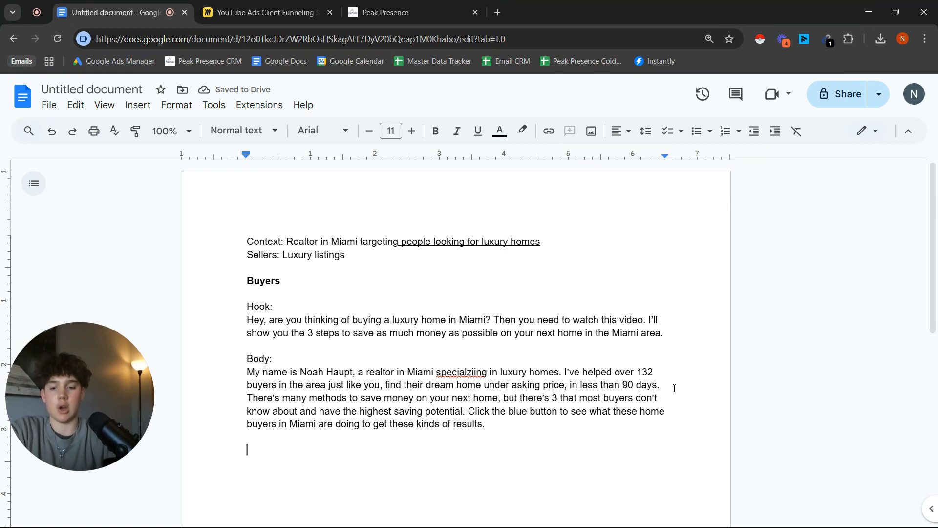
Begin a paragraph: 'The first secret tip is taking advantage of off-market properties.'.
{"action": "type", "text": "THe fin"}
{"action": "key", "text": "BackSpace"}
{"action": "key", "text": "BackSpace"}
{"action": "key", "text": "BackSpace"}
{"action": "key", "text": "BackSpace"}
{"action": "key", "text": "BackSpace"}
{"action": "key", "text": "BackSpace"}
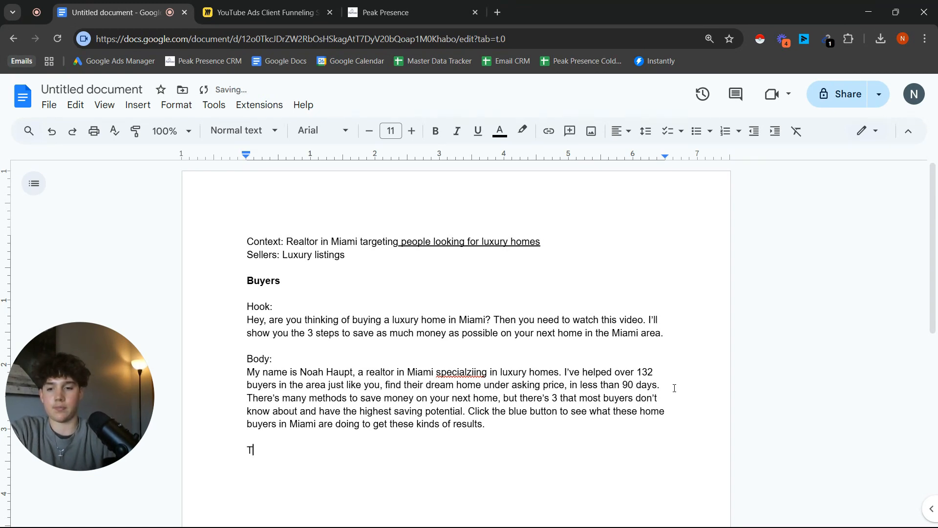
{"action": "type", "text": "he first tip"}
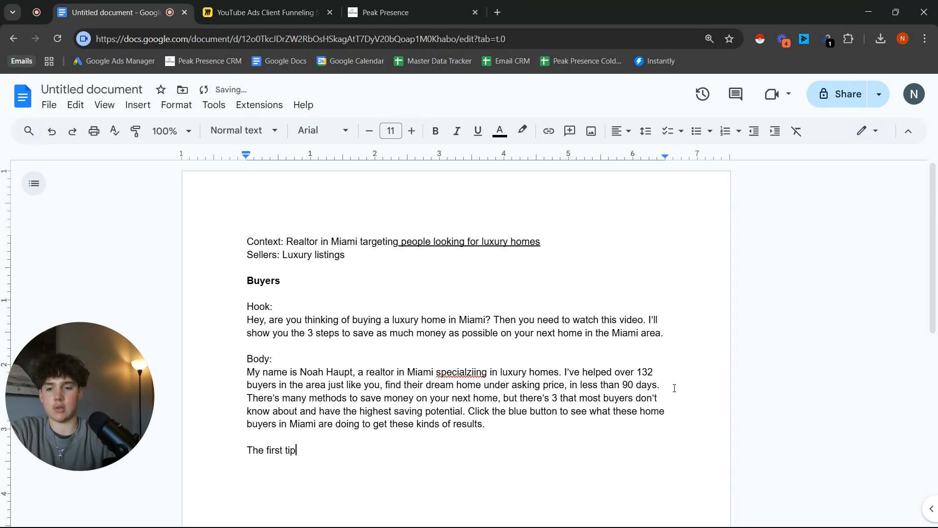
{"action": "key", "text": "BackSpace"}
{"action": "key", "text": "BackSpace"}
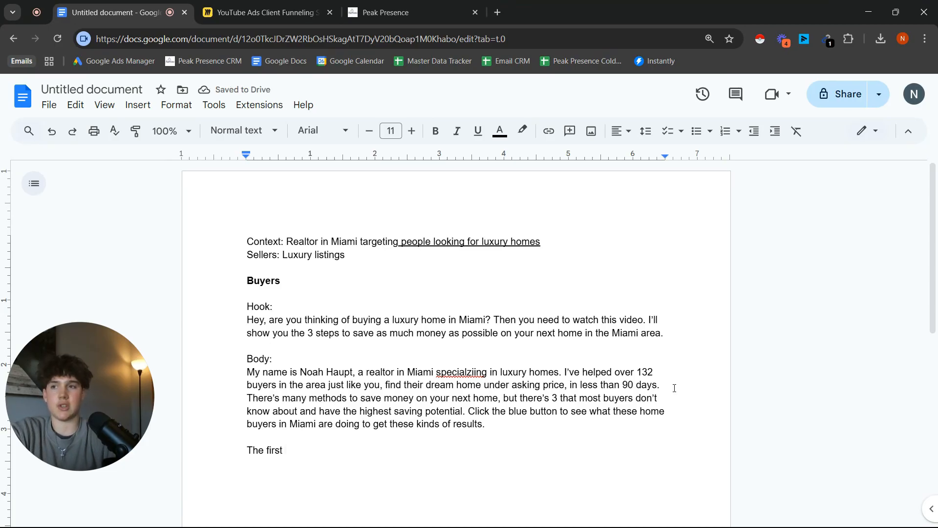
{"action": "type", "text": "secret tip"}
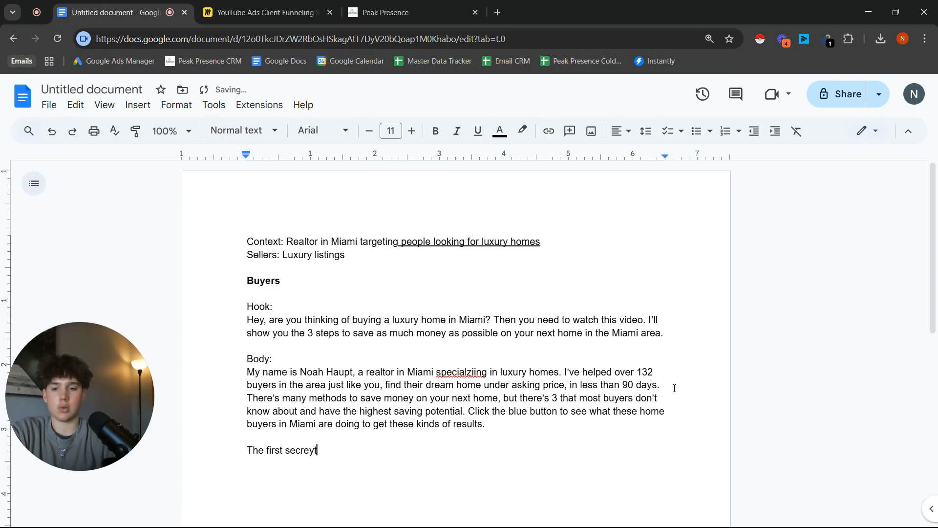
{"action": "type", "text": " is"}
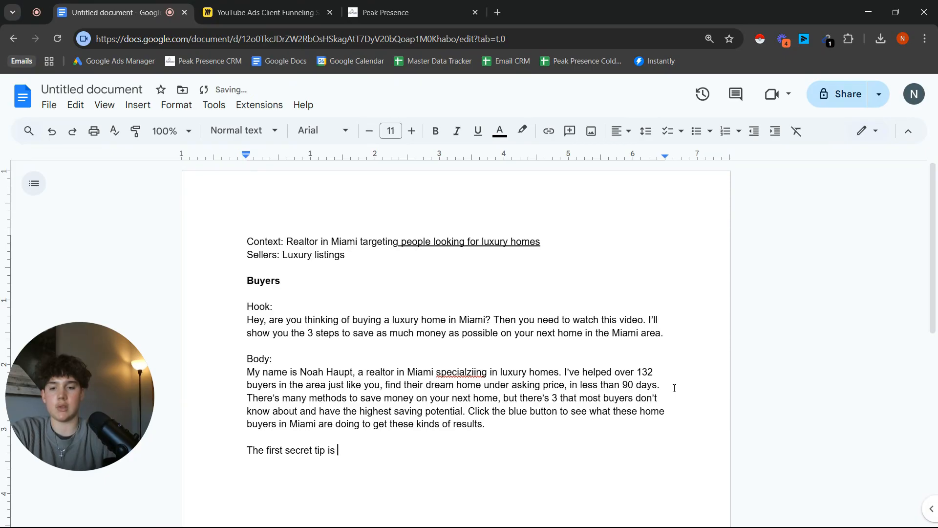
{"action": "type", "text": " taki"}
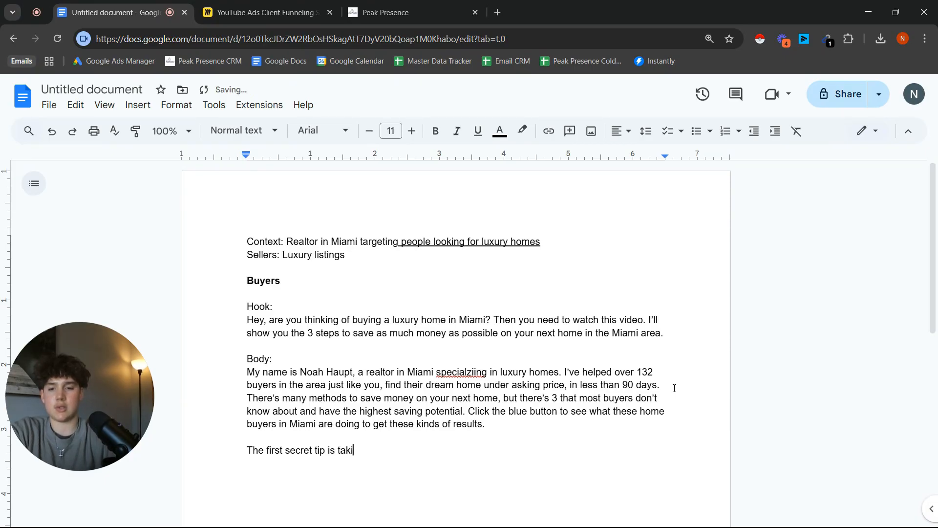
{"action": "type", "text": "ng advantage of"}
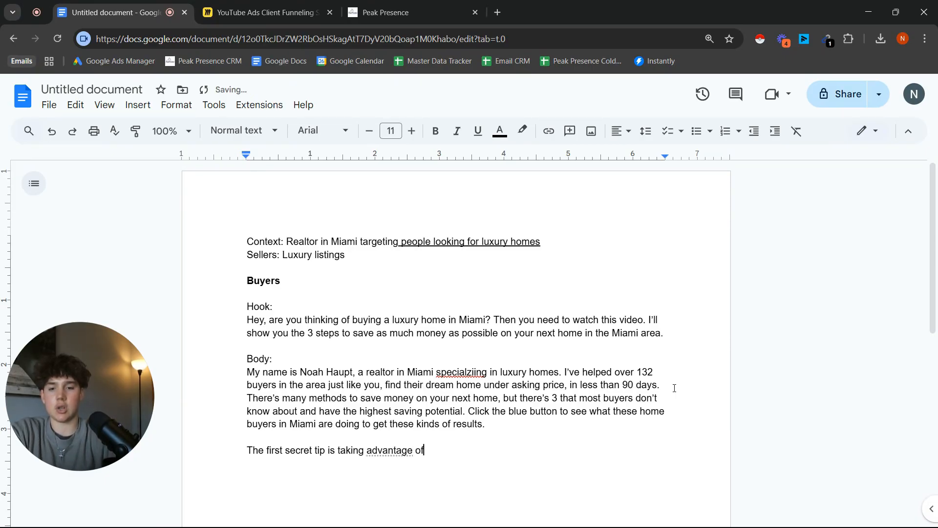
{"action": "type", "text": " off-market propert"}
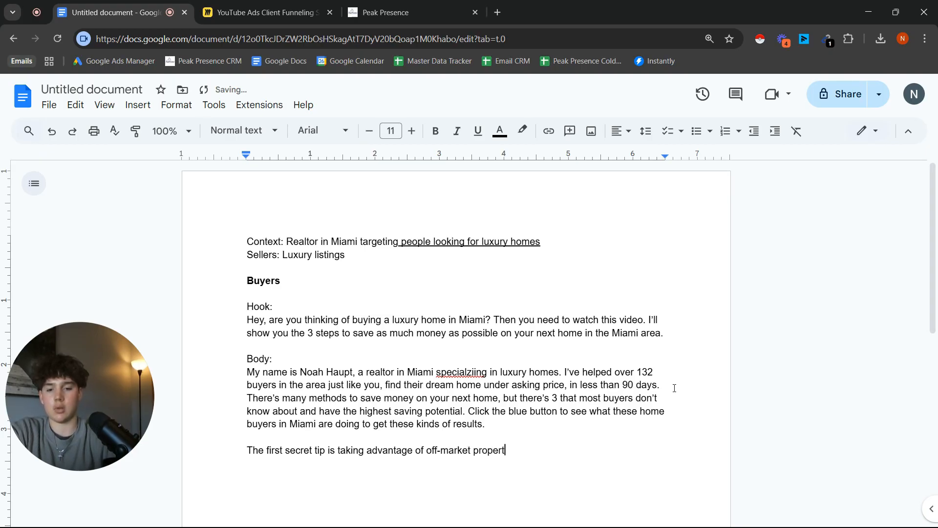
{"action": "type", "text": "ies. These ar"}
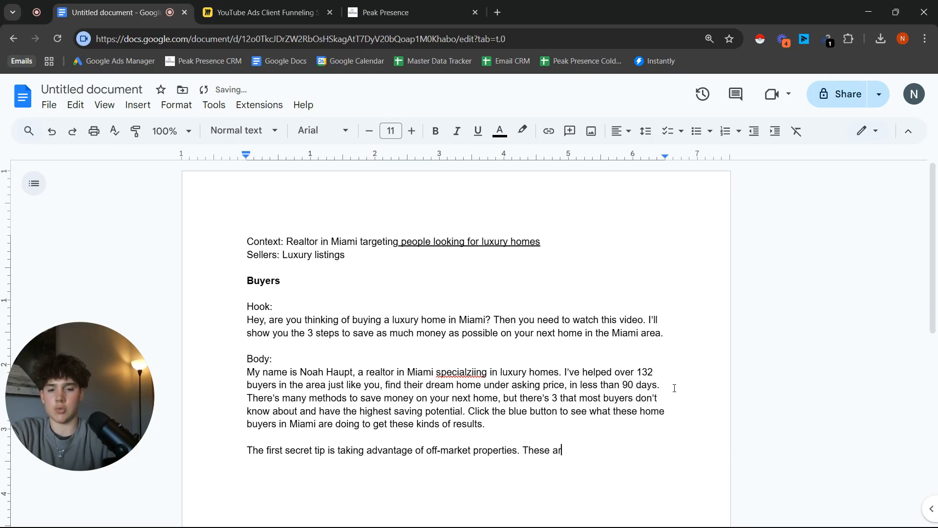
{"action": "type", "text": "e homes that aren't aval"}
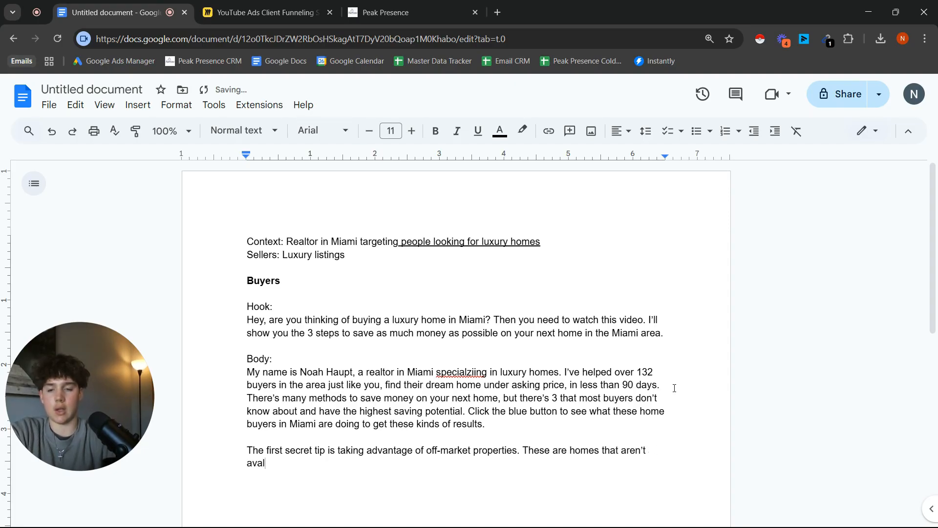
Explain these homes aren't public and are priced lower than on Zillow and Realtor.com.
{"action": "key", "text": "BackSpace"}
{"action": "type", "text": "ilable to the publ"}
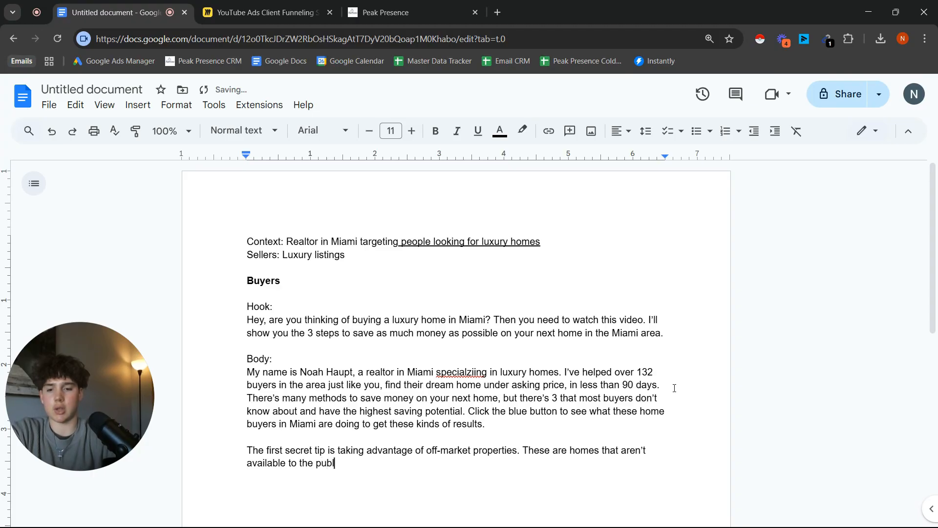
{"action": "type", "text": "ic, and are often"}
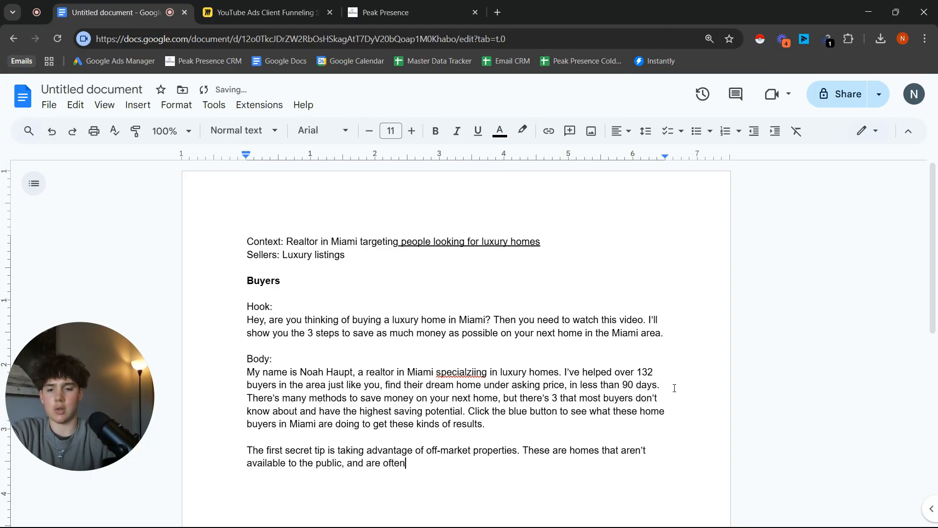
{"action": "type", "text": " p[riced"}
{"action": "key", "text": "BackSpace"}
{"action": "key", "text": "BackSpace"}
{"action": "key", "text": "BackSpace"}
{"action": "key", "text": "BackSpace"}
{"action": "key", "text": "BackSpace"}
{"action": "key", "text": "BackSpace"}
{"action": "type", "text": "riced much "}
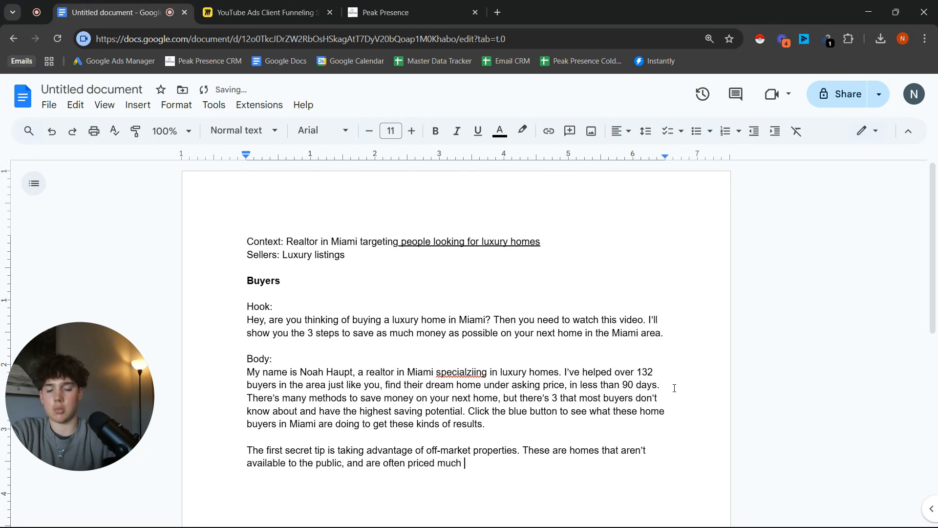
{"action": "type", "text": "lower"}
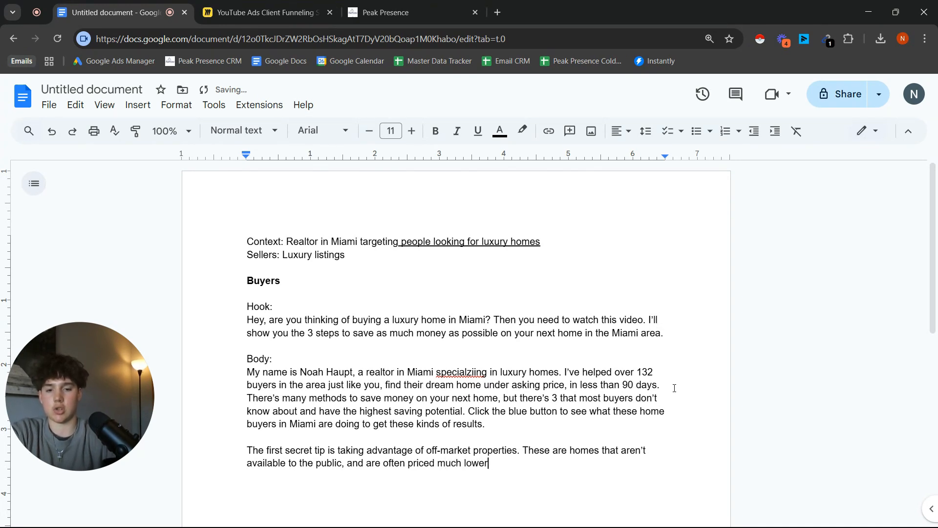
{"action": "type", "text": " than h"}
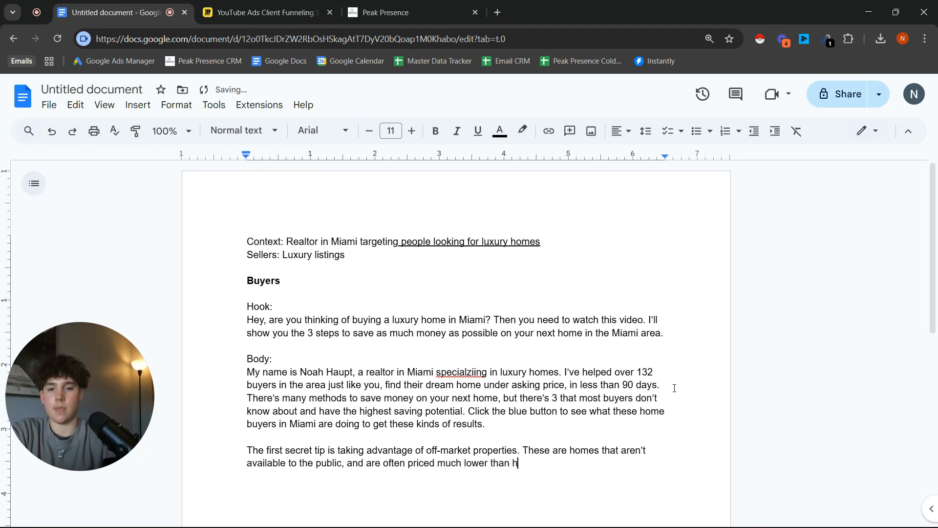
{"action": "type", "text": "omes on Zillo"}
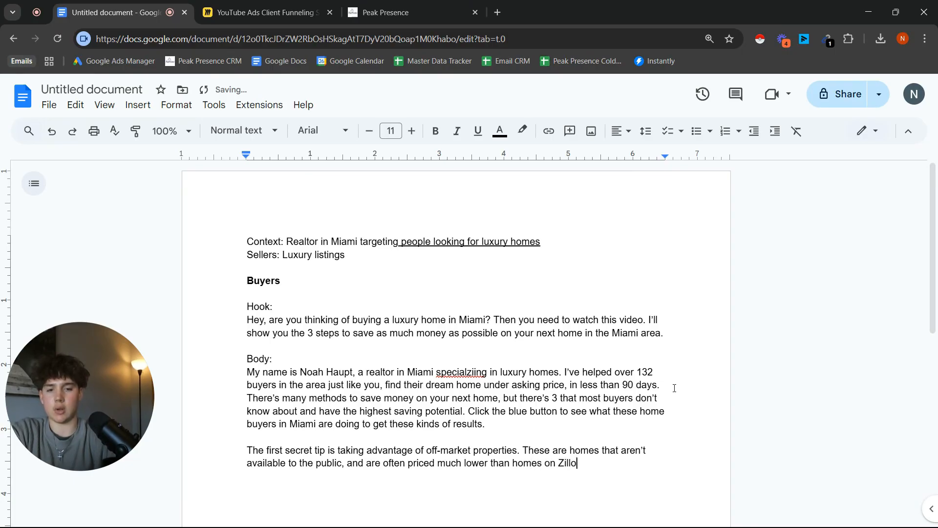
{"action": "type", "text": "w and Relator"}
{"action": "key", "text": "BackSpace"}
{"action": "key", "text": "BackSpace"}
{"action": "key", "text": "BackSpace"}
{"action": "key", "text": "BackSpace"}
{"action": "key", "text": "BackSpace"}
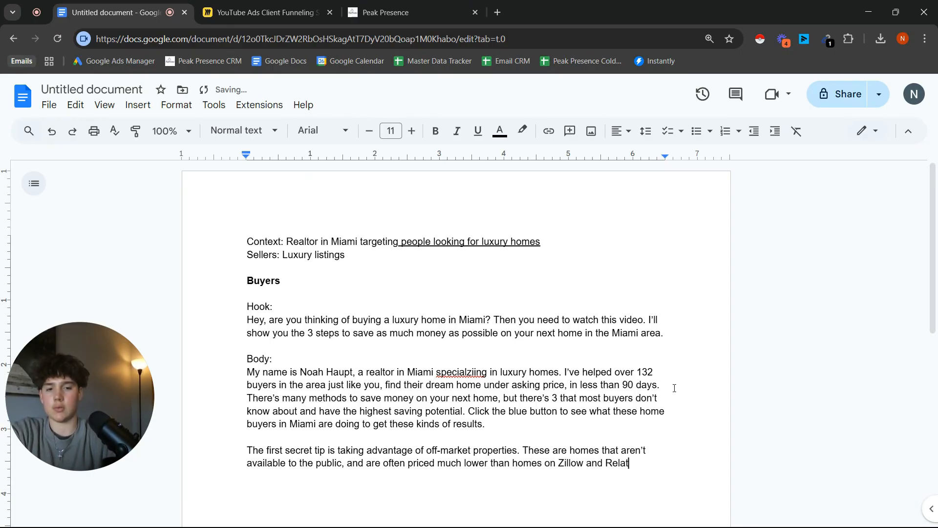
{"action": "type", "text": "altros"}
{"action": "key", "text": "BackSpace"}
{"action": "key", "text": "BackSpace"}
{"action": "key", "text": "BackSpace"}
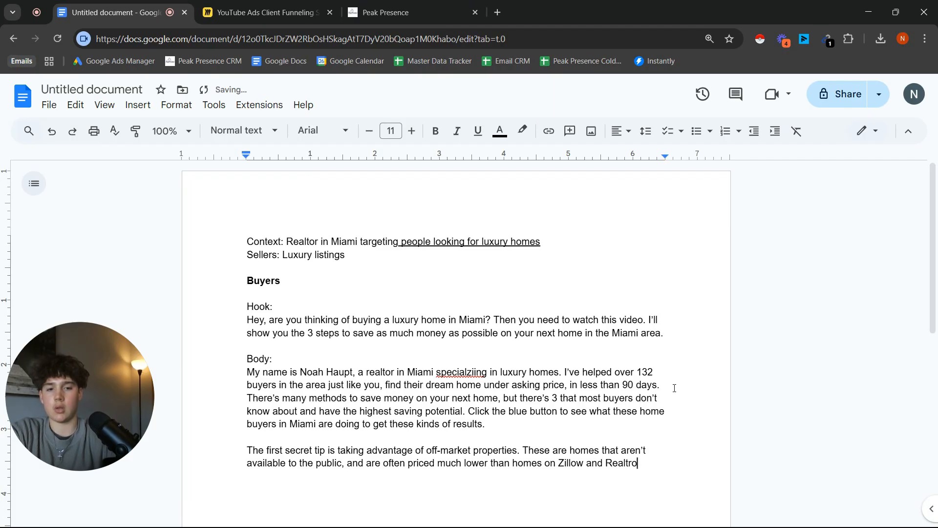
{"action": "type", "text": "or.com."}
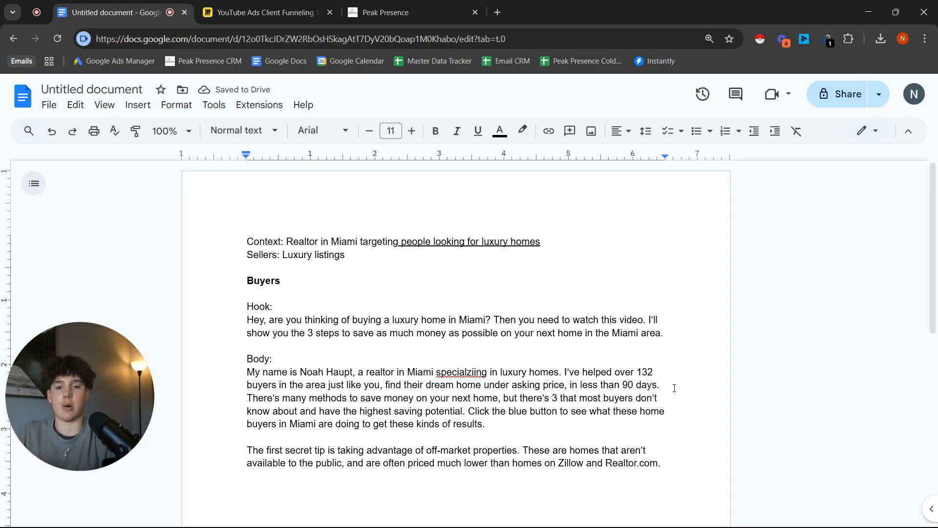
{"action": "key", "text": "Return"}
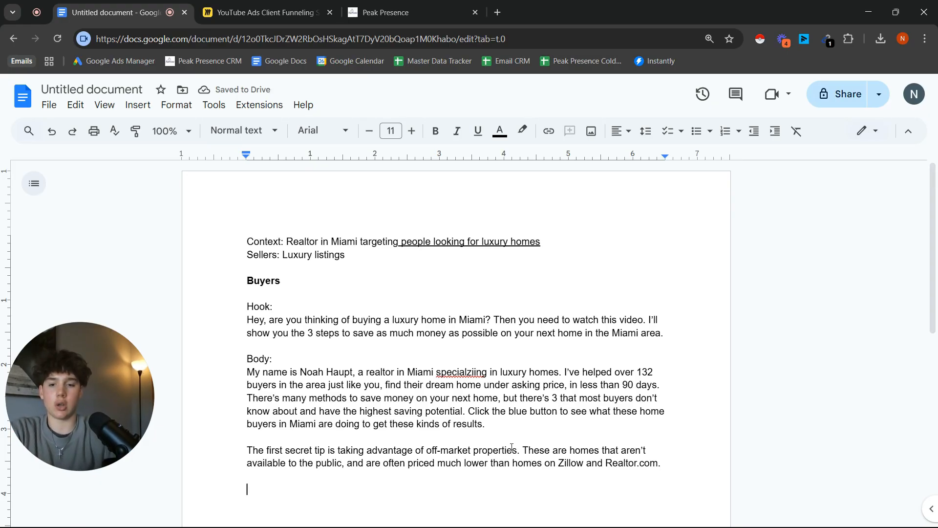
Start the Close: save as much as possible in the least time by clicking the button.
{"action": "type", "text": "Clos"}
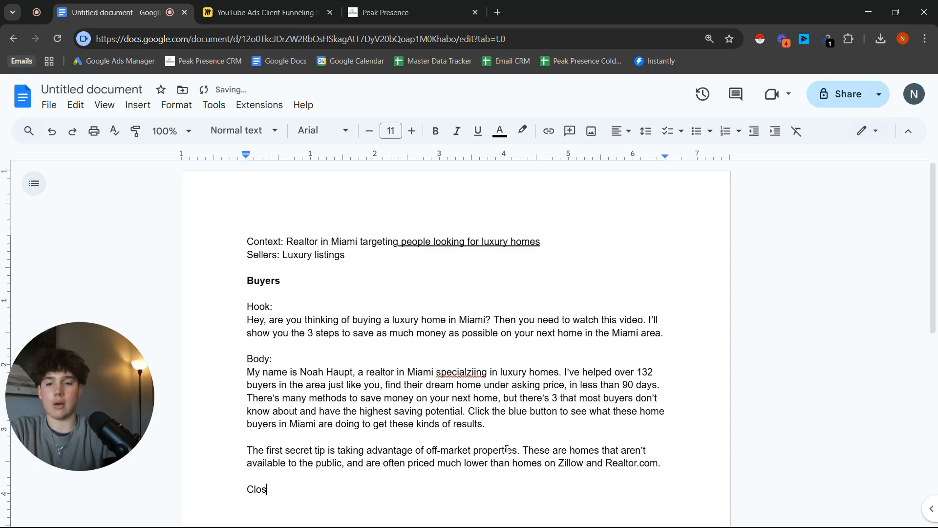
{"action": "type", "text": "e: If you"}
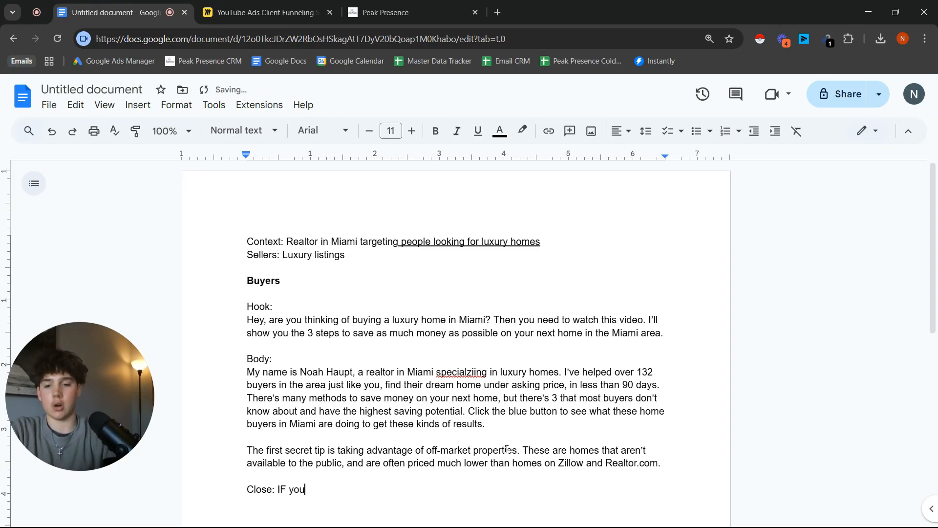
{"action": "key", "text": "BackSpace"}
{"action": "key", "text": "BackSpace"}
{"action": "key", "text": "BackSpace"}
{"action": "key", "text": "BackSpace"}
{"action": "key", "text": "BackSpace"}
{"action": "key", "text": "BackSpace"}
{"action": "type", "text": "If you're interested in"}
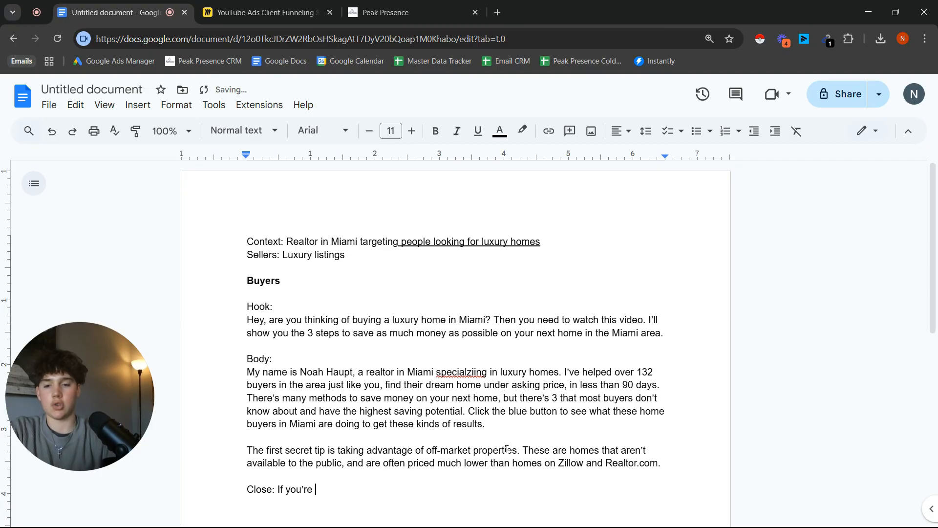
{"action": "type", "text": " sa"}
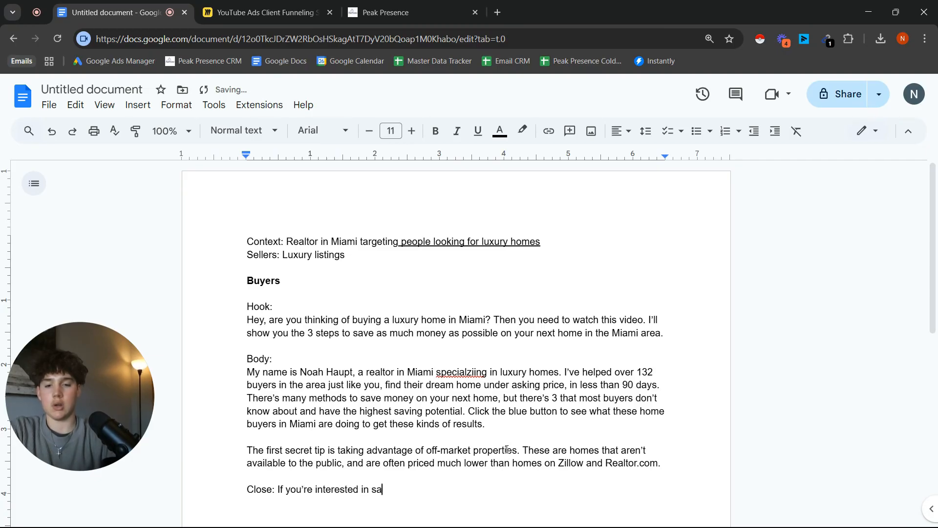
{"action": "type", "text": "ving as much"}
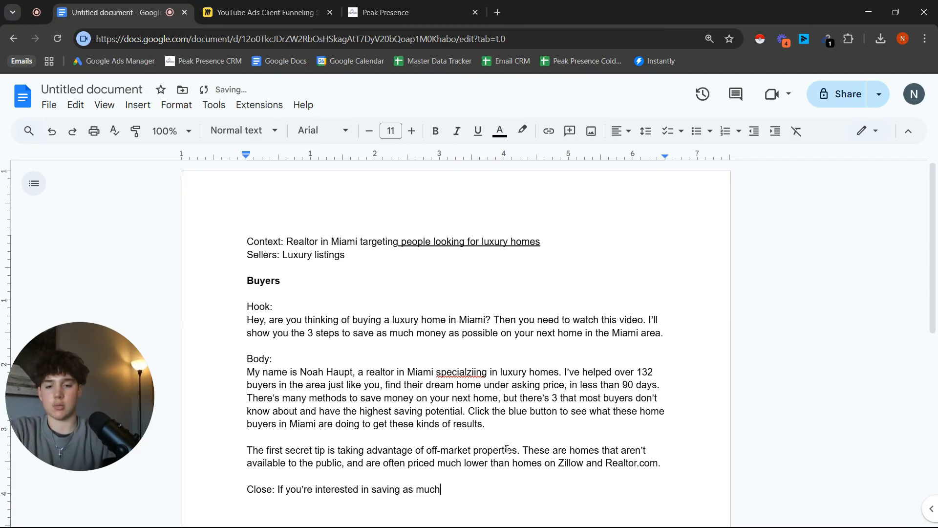
{"action": "type", "text": " money on your ne"}
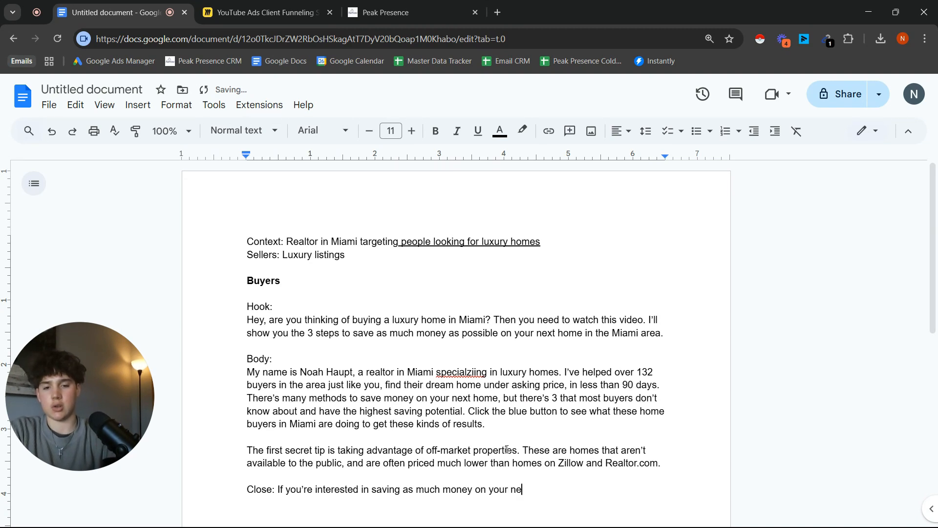
{"action": "type", "text": "xt home in Miami, int he"}
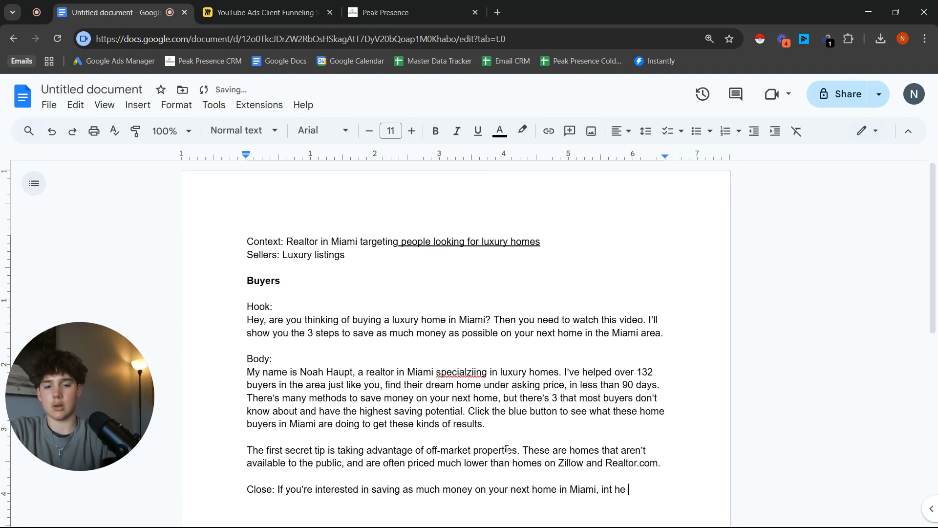
{"action": "key", "text": "BackSpace"}
{"action": "key", "text": "BackSpace"}
{"action": "key", "text": "BackSpace"}
{"action": "key", "text": "BackSpace"}
{"action": "key", "text": "BackSpace"}
{"action": "type", "text": "the least"}
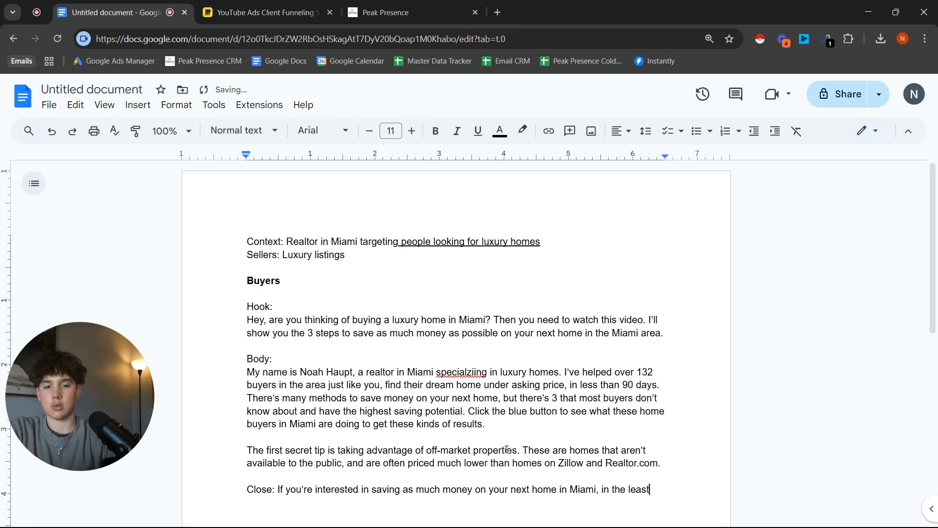
{"action": "type", "text": " amount of time"}
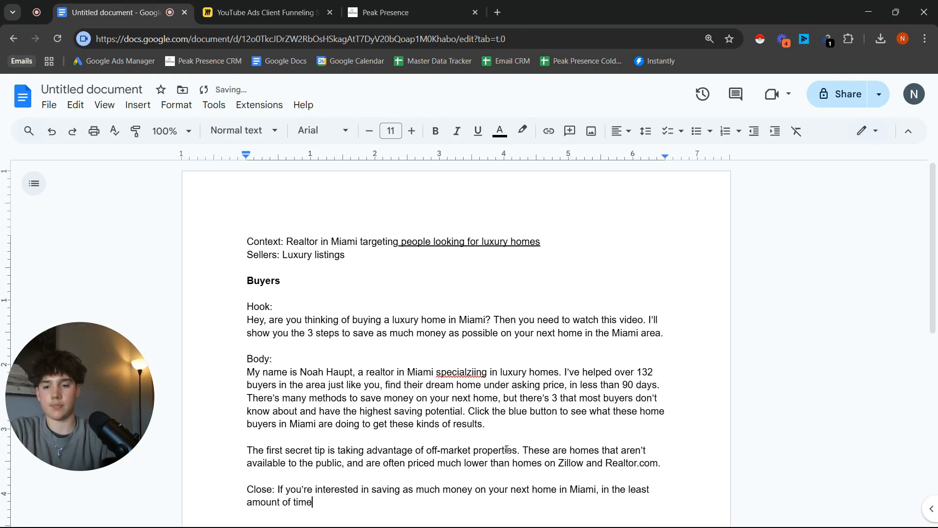
{"action": "type", "text": ", click the"}
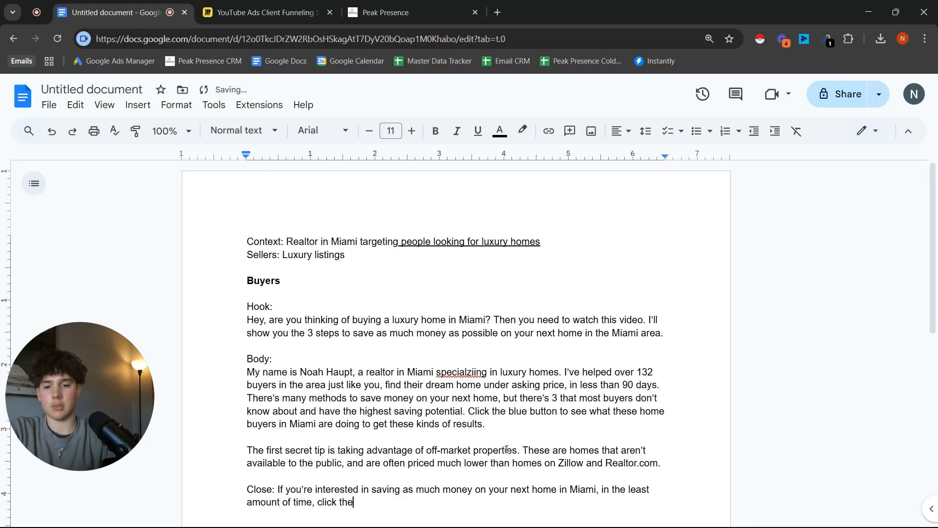
{"action": "type", "text": " button and download a"}
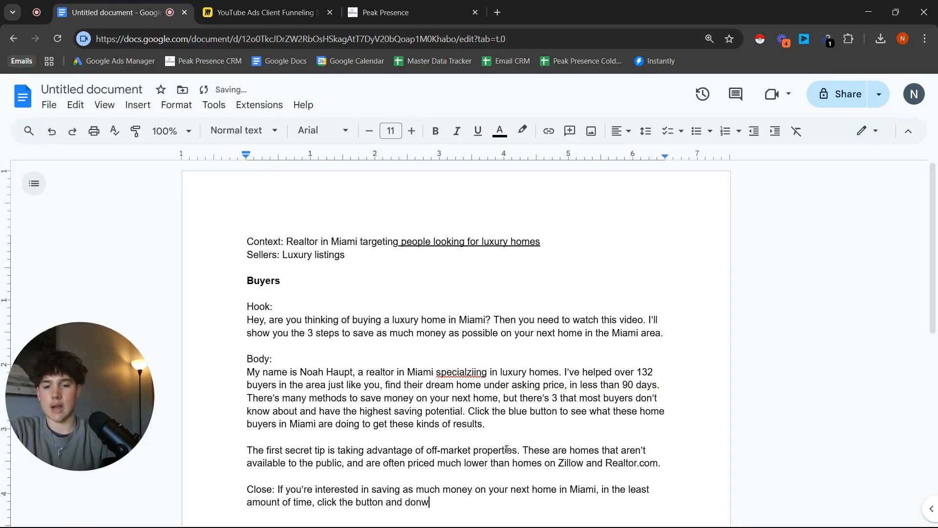
Offer the free guide on 3 simple saving steps, then add the 'This offer won't be available for ever…' line.
{"action": "key", "text": "BackSpace"}
{"action": "type", "text": "our f"}
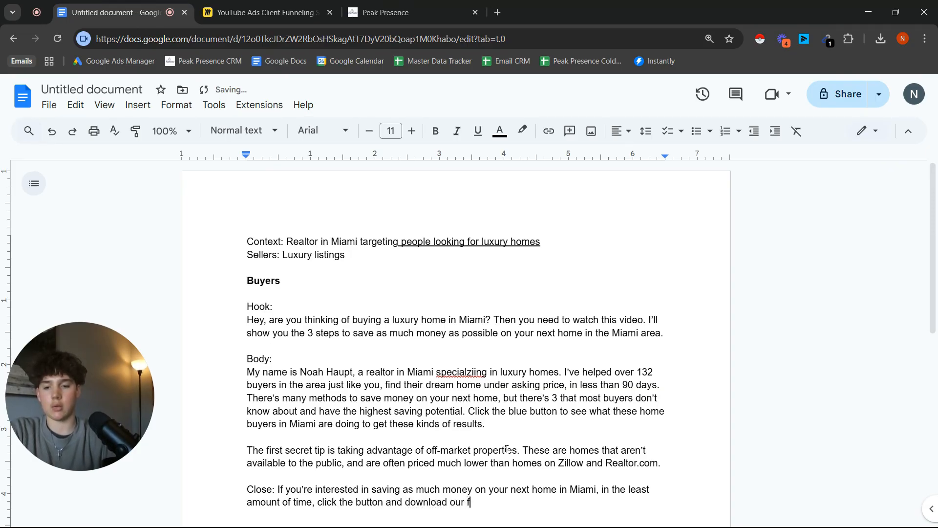
{"action": "type", "text": "ree guide on the 3 stimpl"}
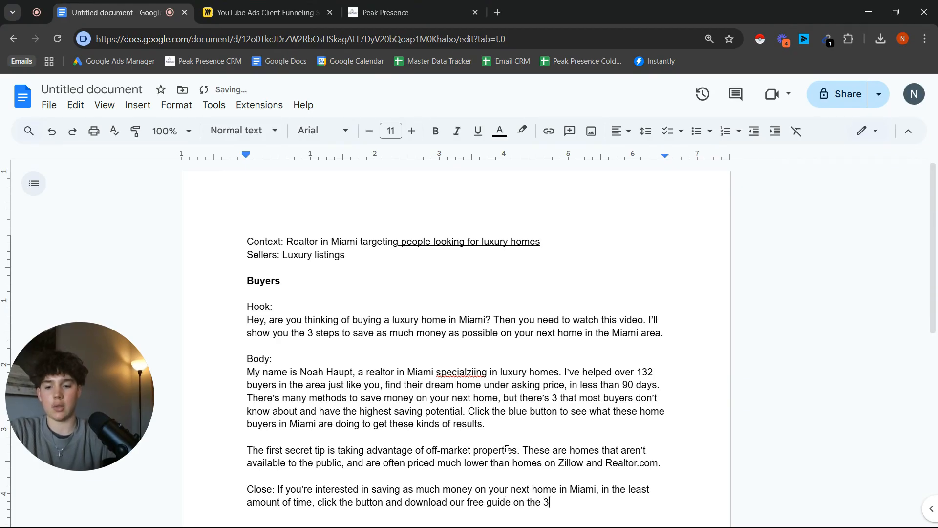
{"action": "key", "text": "BackSpace"}
{"action": "key", "text": "BackSpace"}
{"action": "key", "text": "BackSpace"}
{"action": "key", "text": "BackSpace"}
{"action": "key", "text": "BackSpace"}
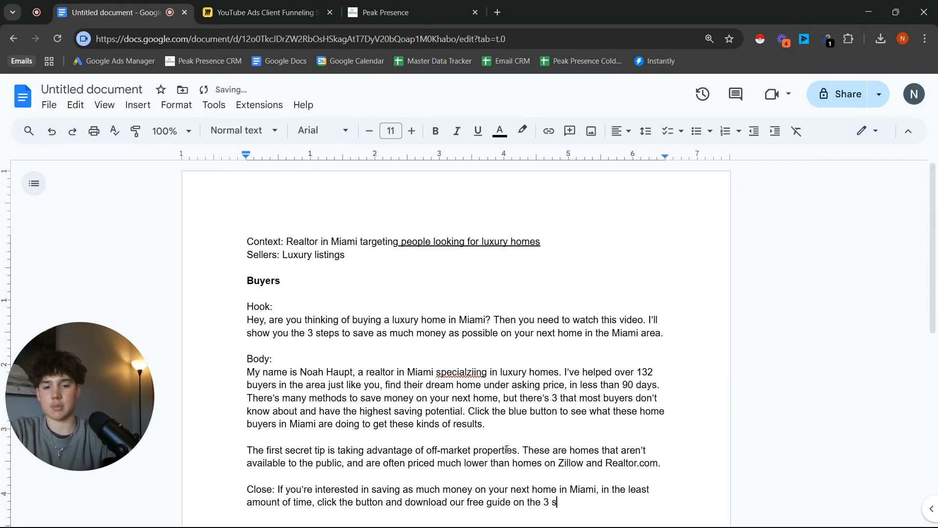
{"action": "type", "text": "impel"}
{"action": "key", "text": "BackSpace"}
{"action": "key", "text": "BackSpace"}
{"action": "key", "text": "BackSpace"}
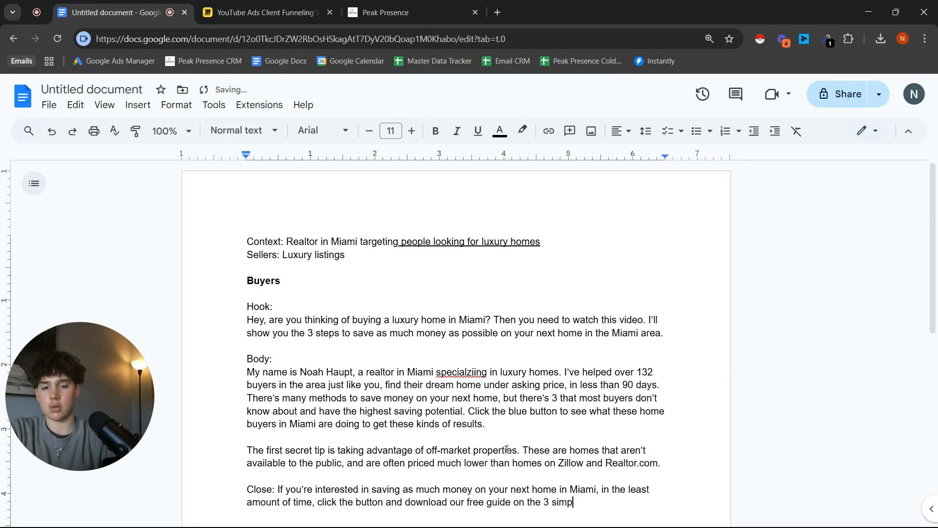
{"action": "type", "text": "le steps to pay as litt"}
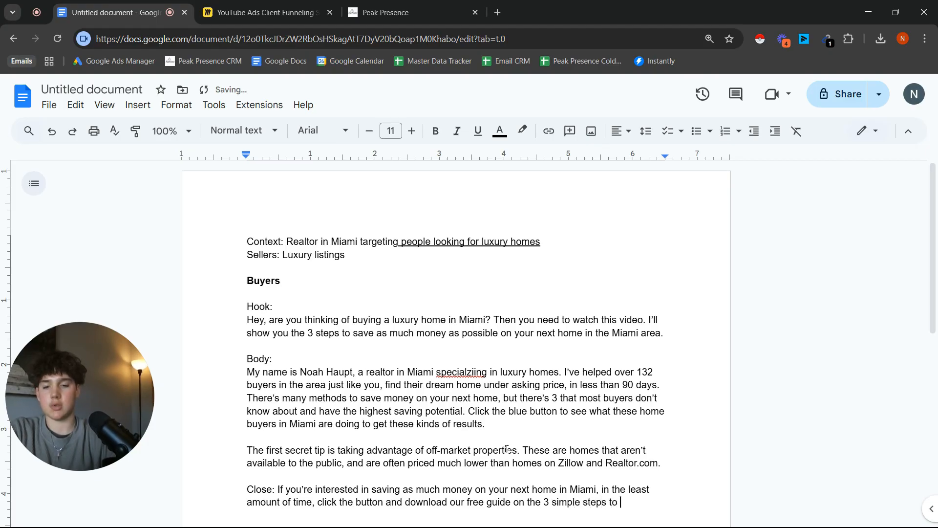
{"action": "key", "text": "BackSpace"}
{"action": "key", "text": "BackSpace"}
{"action": "key", "text": "BackSpace"}
{"action": "key", "text": "BackSpace"}
{"action": "key", "text": "BackSpace"}
{"action": "key", "text": "BackSpace"}
{"action": "key", "text": "BackSpace"}
{"action": "key", "text": "BackSpace"}
{"action": "key", "text": "BackSpace"}
{"action": "key", "text": "BackSpace"}
{"action": "key", "text": "BackSpace"}
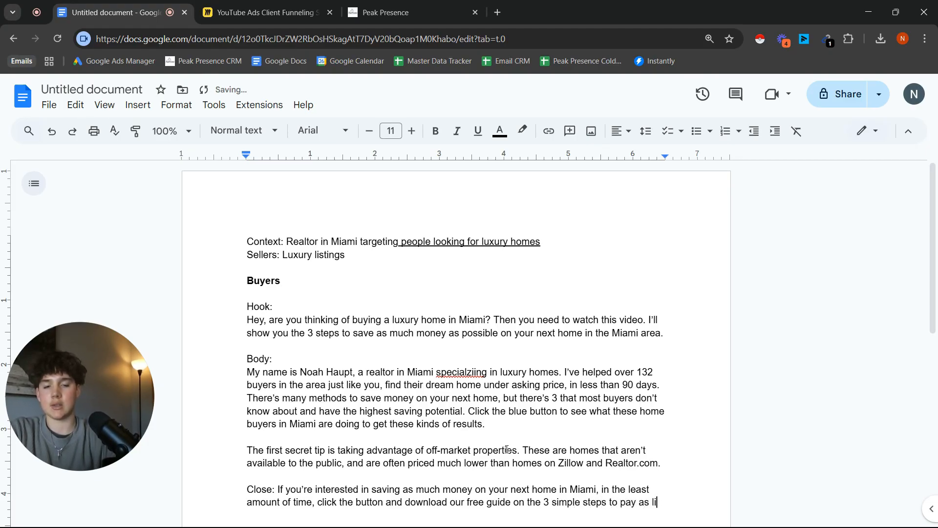
{"action": "type", "text": "e as "}
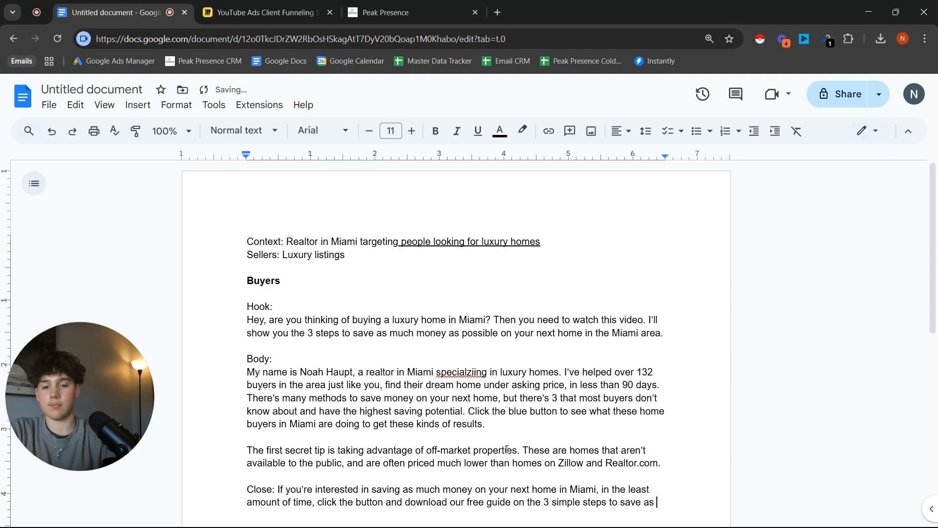
{"action": "type", "text": "much as possibl"}
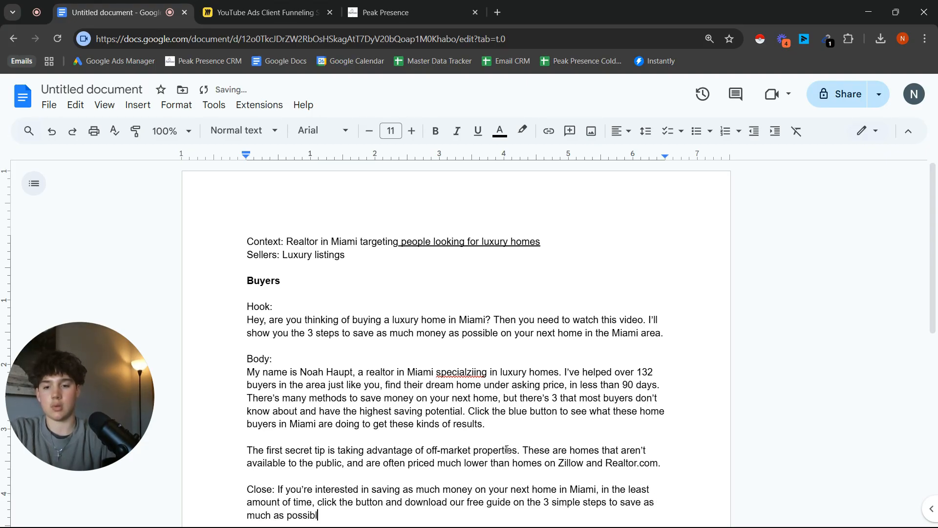
{"action": "type", "text": "e on your next home."}
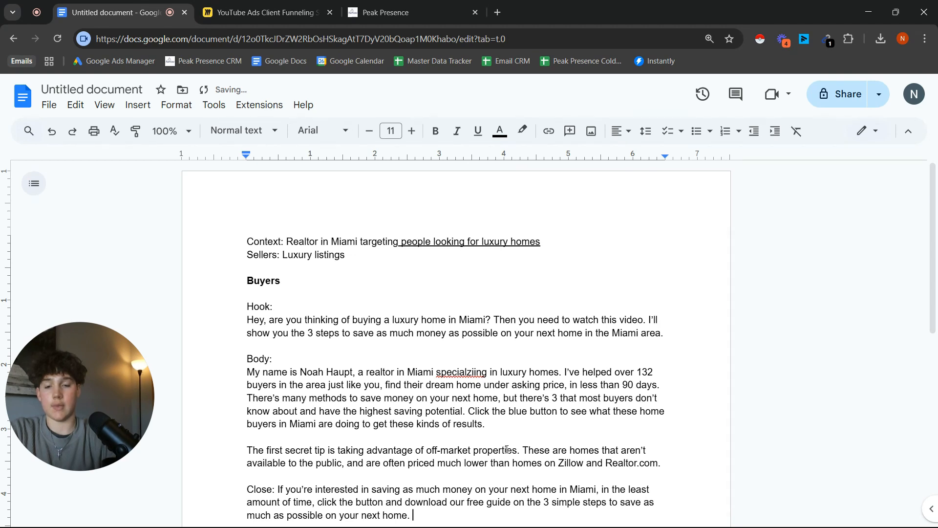
{"action": "key", "text": "Return"}
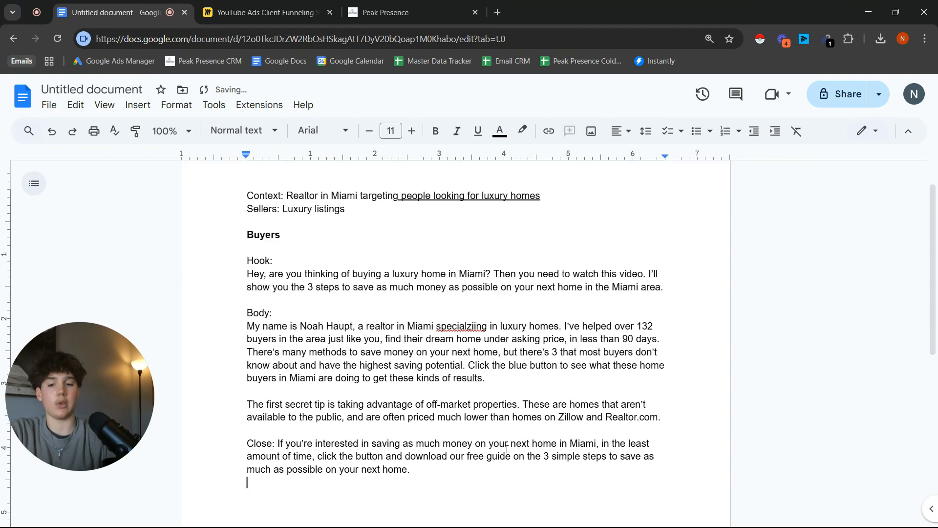
{"action": "type", "text": "This o"}
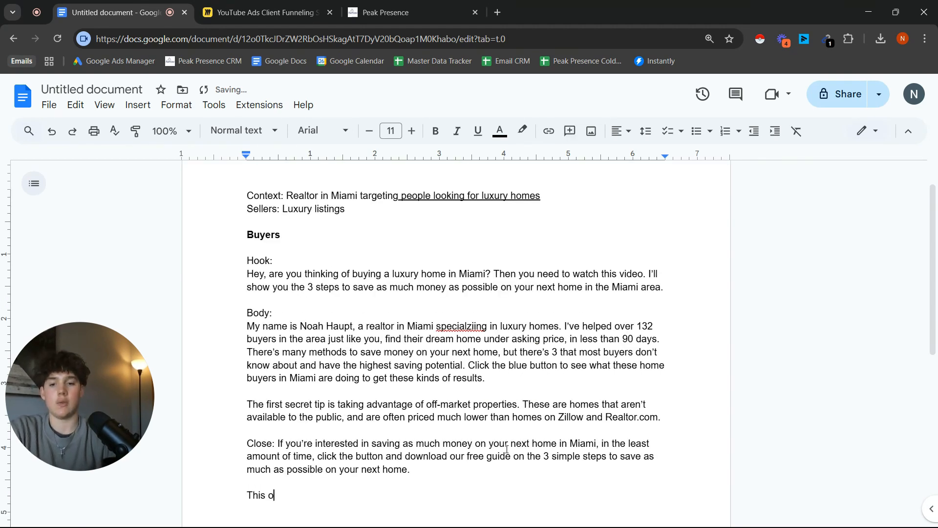
{"action": "type", "text": "ffer won't be av"}
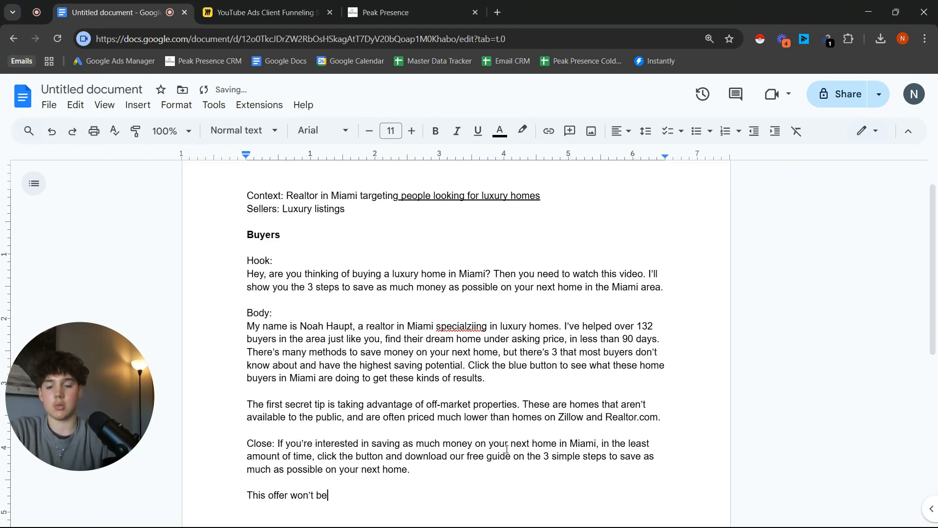
{"action": "type", "text": "ailable for ever,"}
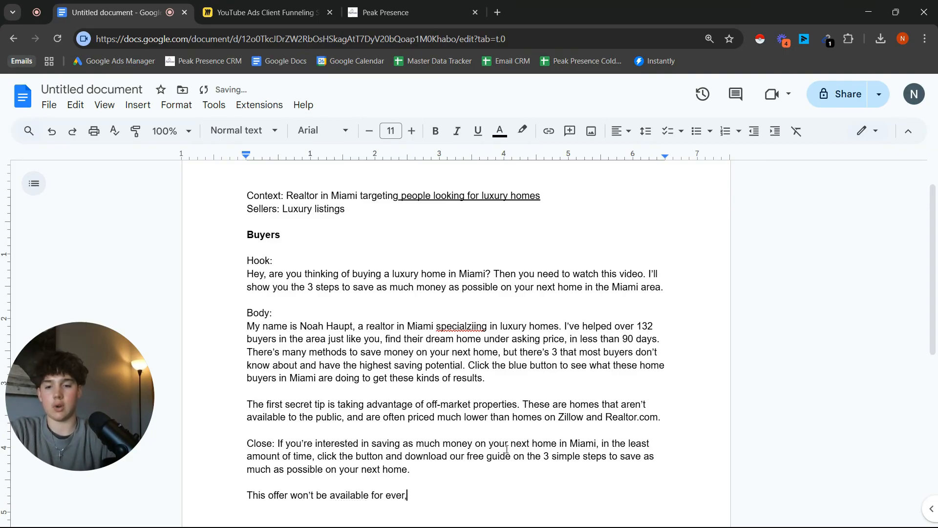
{"action": "type", "text": " because the market "}
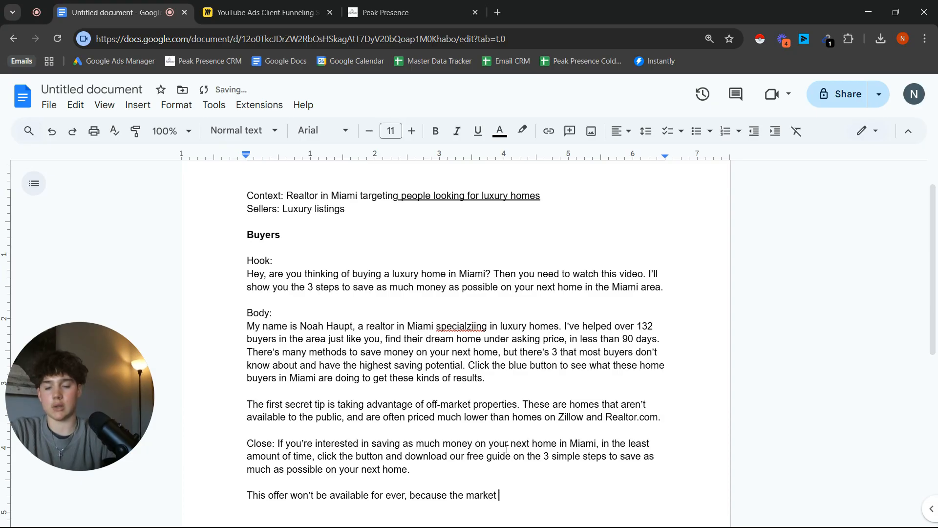
{"action": "type", "text": "is always c"}
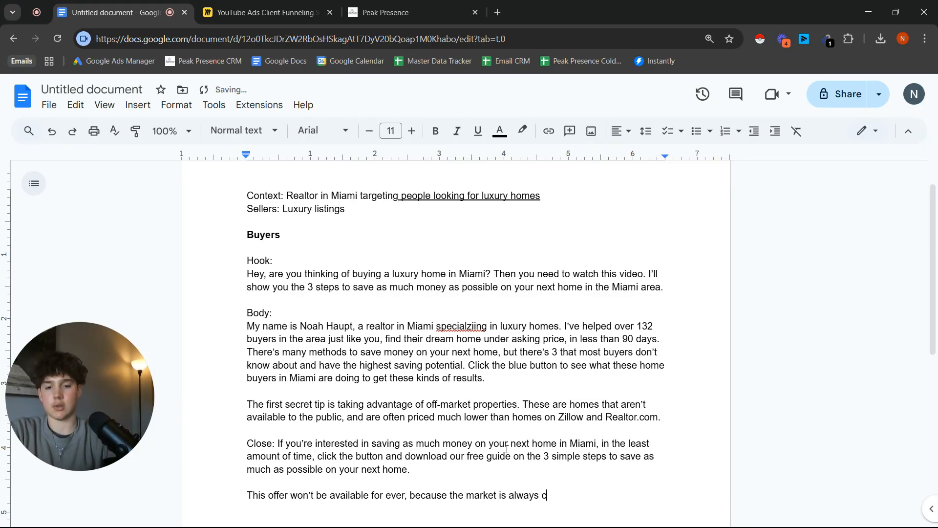
{"action": "type", "text": "hanging, so act "}
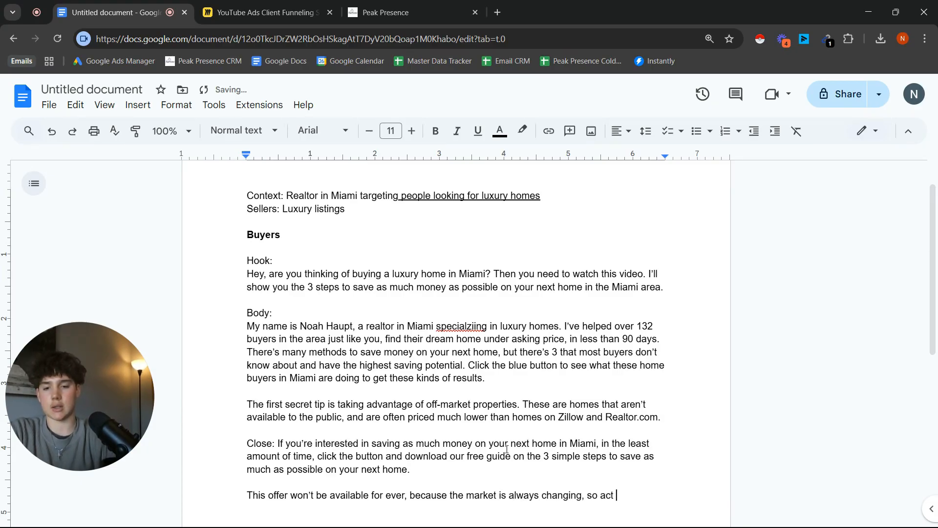
{"action": "type", "text": "fast, and claim you"}
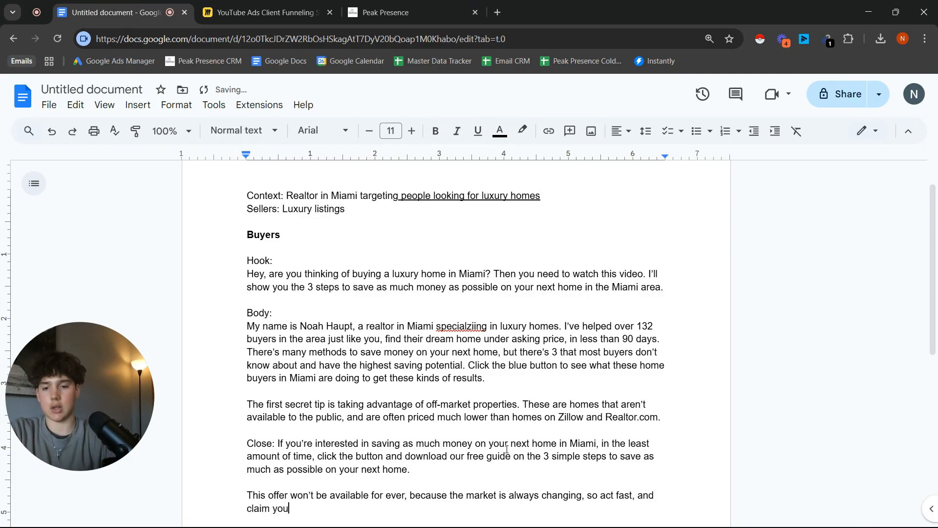
{"action": "type", "text": "r free guide now."}
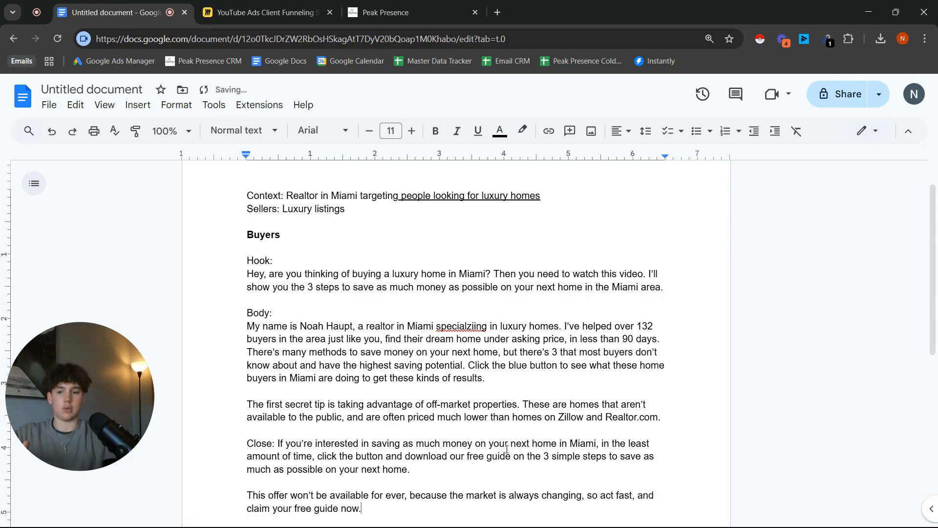
Move the Close text onto its own line and review the Hook and Body wording.
{"action": "left_click", "coordinate": [278, 443]}
{"action": "key", "text": "Return"}
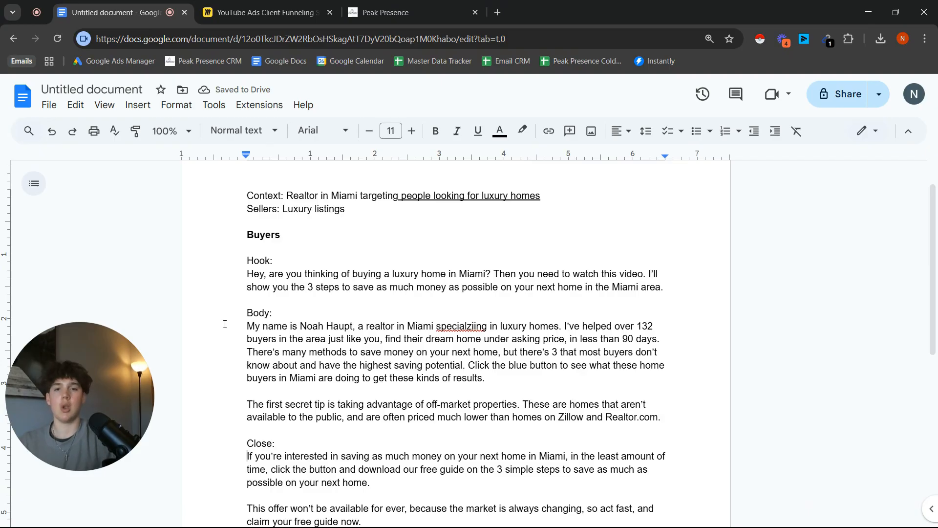
{"action": "left_click_drag", "start_coordinate": [242, 260], "coordinate": [664, 287]}
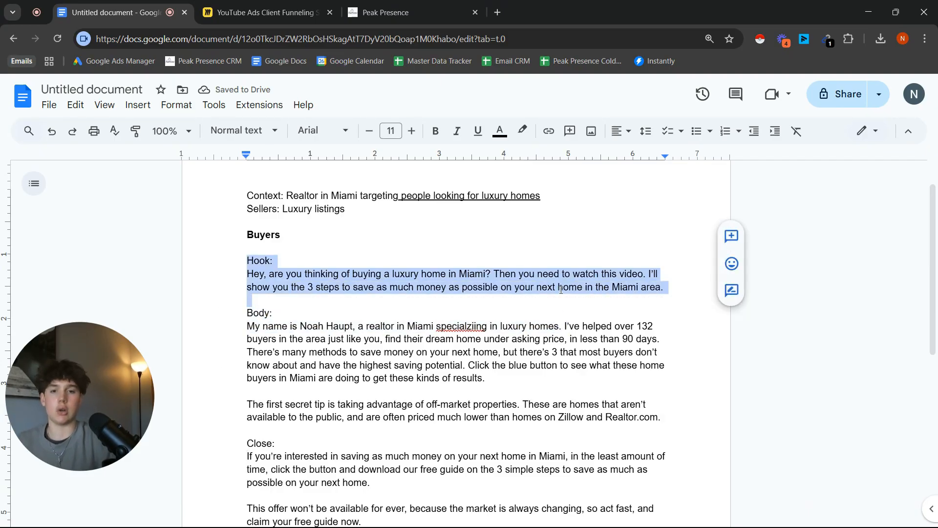
{"action": "left_click", "coordinate": [559, 288]}
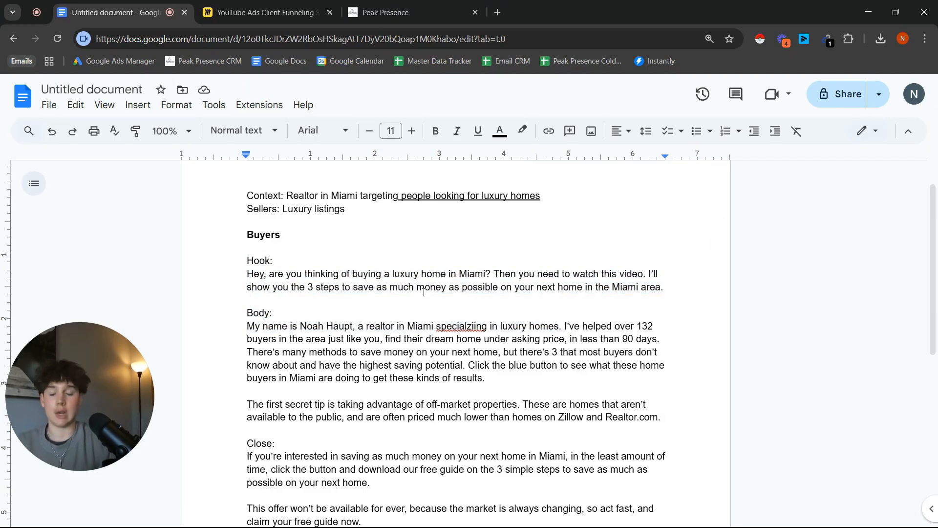
{"action": "left_click", "coordinate": [441, 324]}
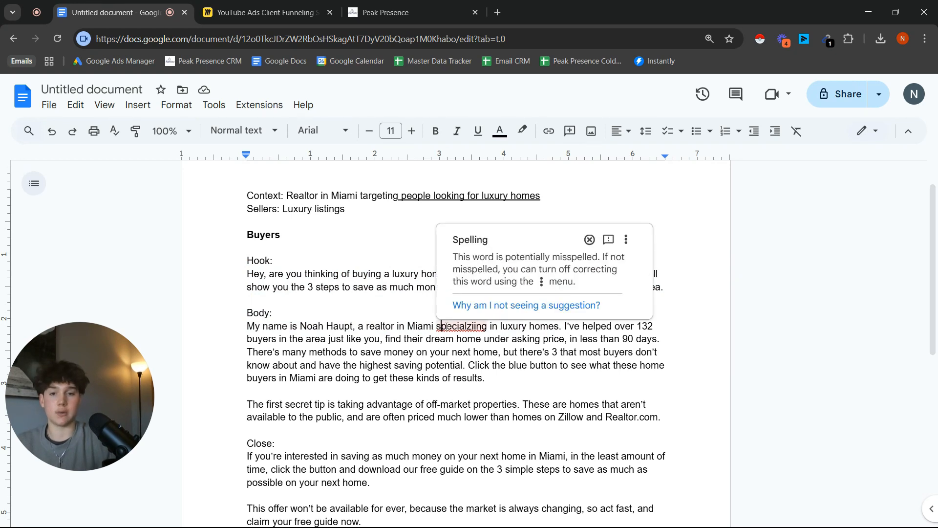
{"action": "left_click", "coordinate": [468, 352]}
{"action": "left_click_drag", "start_coordinate": [247, 313], "coordinate": [508, 351]}
{"action": "left_click", "coordinate": [442, 349]}
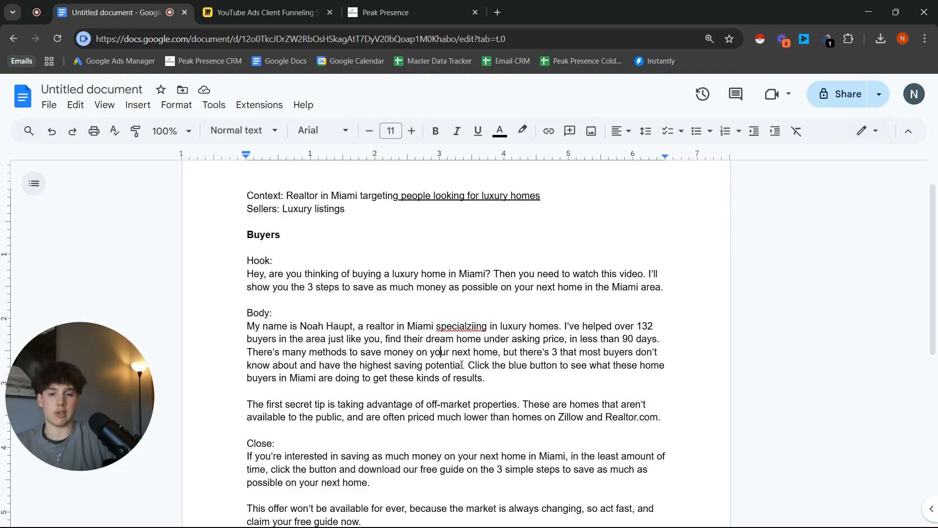
Bold the Body sentence 'Click the blue button… kinds of results.'.
{"action": "left_click_drag", "start_coordinate": [466, 365], "coordinate": [487, 378]}
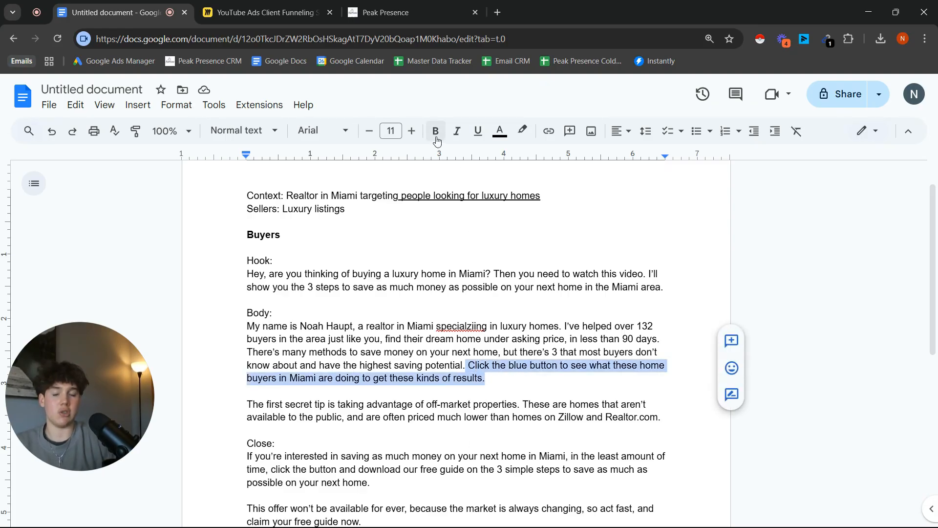
{"action": "key", "text": "ctrl+b"}
{"action": "left_click", "coordinate": [248, 416]}
{"action": "scroll", "coordinate": [328, 421], "scroll_direction": "down", "scroll_amount": 3}
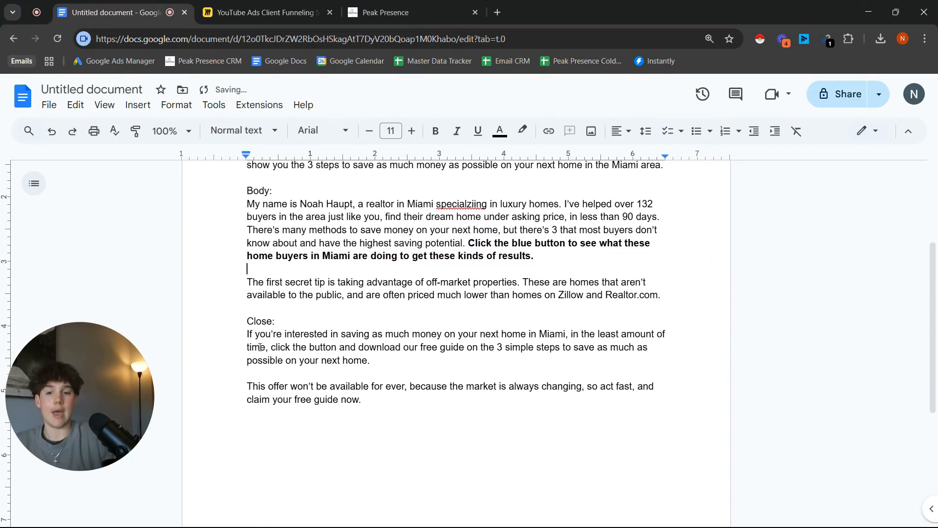
{"action": "left_click_drag", "start_coordinate": [247, 333], "coordinate": [395, 401]}
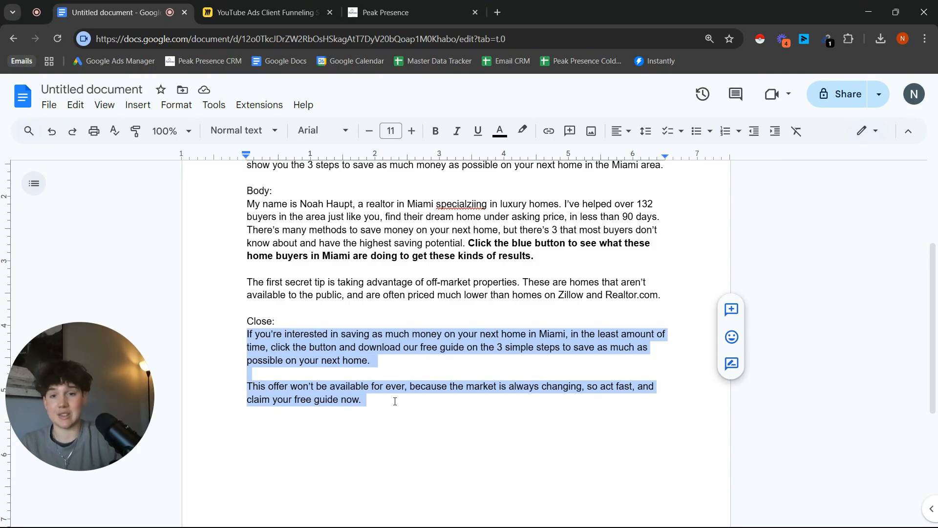
{"action": "scroll", "coordinate": [394, 398], "scroll_direction": "up", "scroll_amount": 3}
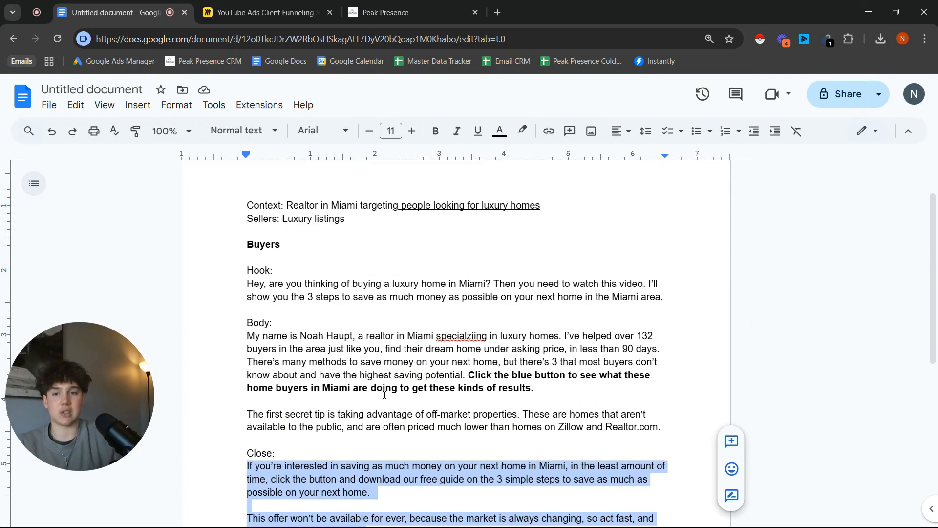
{"action": "scroll", "coordinate": [322, 320], "scroll_direction": "down", "scroll_amount": 5}
Delete the extra blank lines above the Sellers heading.
{"action": "scroll", "coordinate": [322, 320], "scroll_direction": "down", "scroll_amount": 1}
{"action": "left_click", "coordinate": [274, 322]}
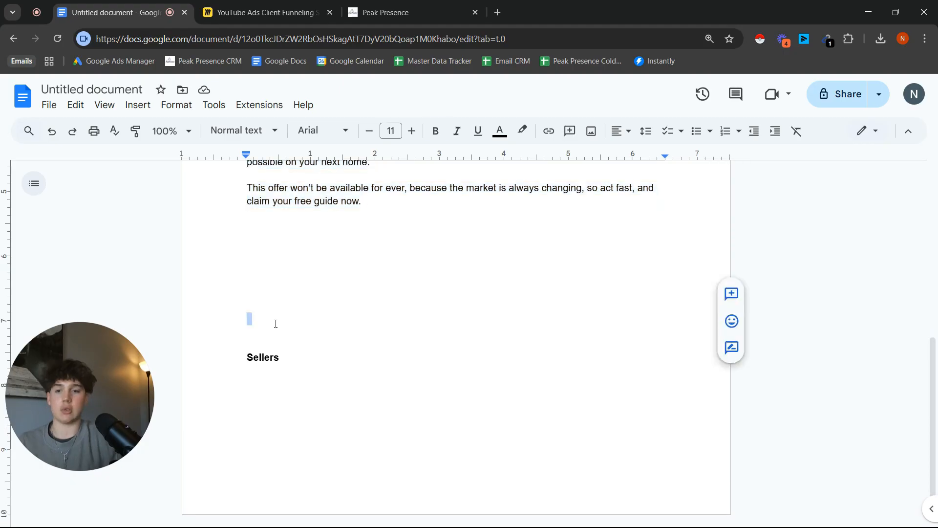
{"action": "left_click", "coordinate": [268, 333]}
{"action": "key", "text": "BackSpace"}
{"action": "key", "text": "BackSpace"}
{"action": "key", "text": "BackSpace"}
{"action": "key", "text": "BackSpace"}
{"action": "key", "text": "BackSpace"}
{"action": "scroll", "coordinate": [274, 318], "scroll_direction": "up", "scroll_amount": 3}
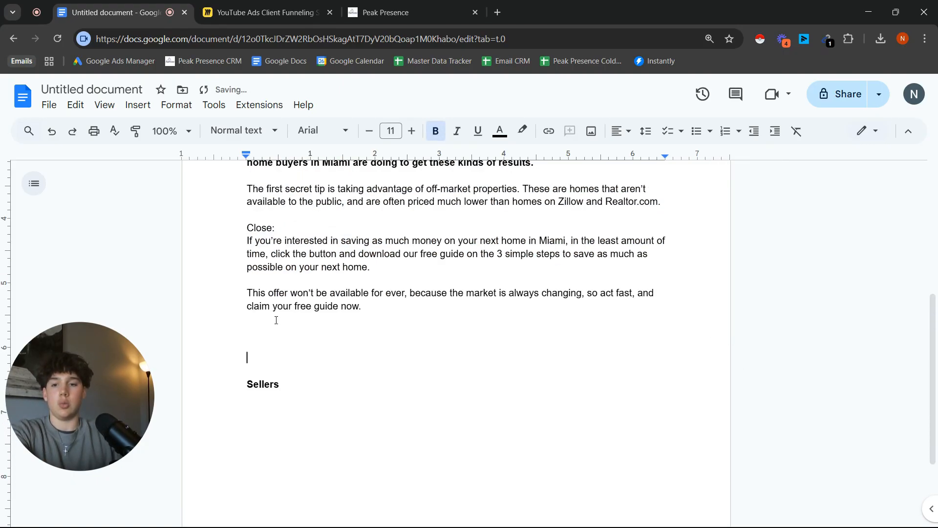
{"action": "key", "text": "BackSpace"}
{"action": "key", "text": "BackSpace"}
Copy the buyer Hook, Body and Close and paste them as non-bold text below Sellers.
{"action": "left_click_drag", "start_coordinate": [385, 411], "coordinate": [255, 222]}
{"action": "key", "text": "ctrl+c"}
{"action": "scroll", "coordinate": [259, 210], "scroll_direction": "down", "scroll_amount": 5}
{"action": "left_click", "coordinate": [258, 271]}
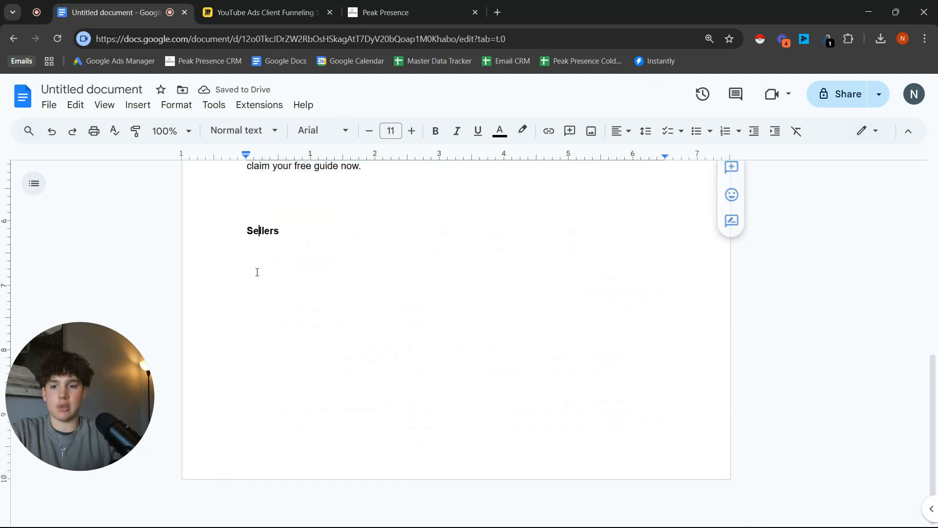
{"action": "key", "text": "ctrl+v"}
{"action": "key", "text": "ctrl+z"}
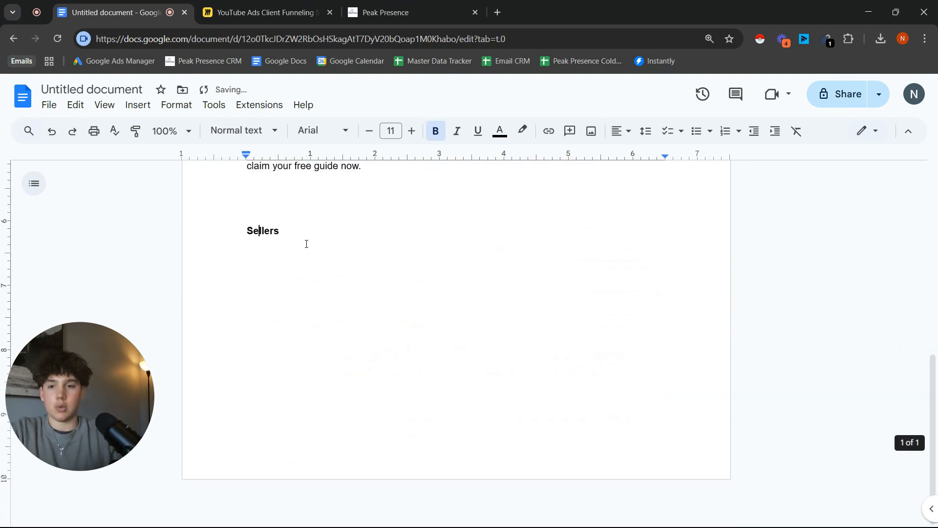
{"action": "left_click", "coordinate": [306, 243]}
{"action": "key", "text": "Return"}
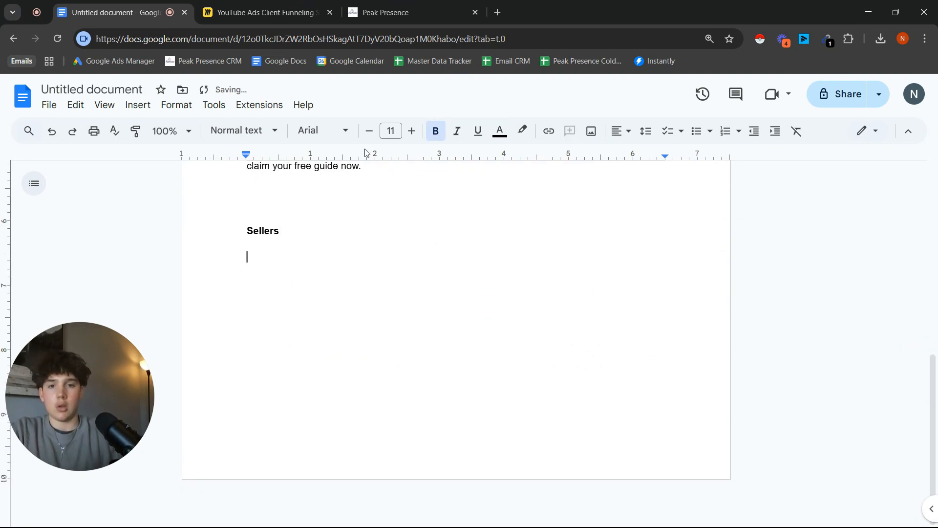
{"action": "left_click", "coordinate": [435, 131]}
{"action": "key", "text": "ctrl+v"}
{"action": "scroll", "coordinate": [323, 298], "scroll_direction": "up", "scroll_amount": 6}
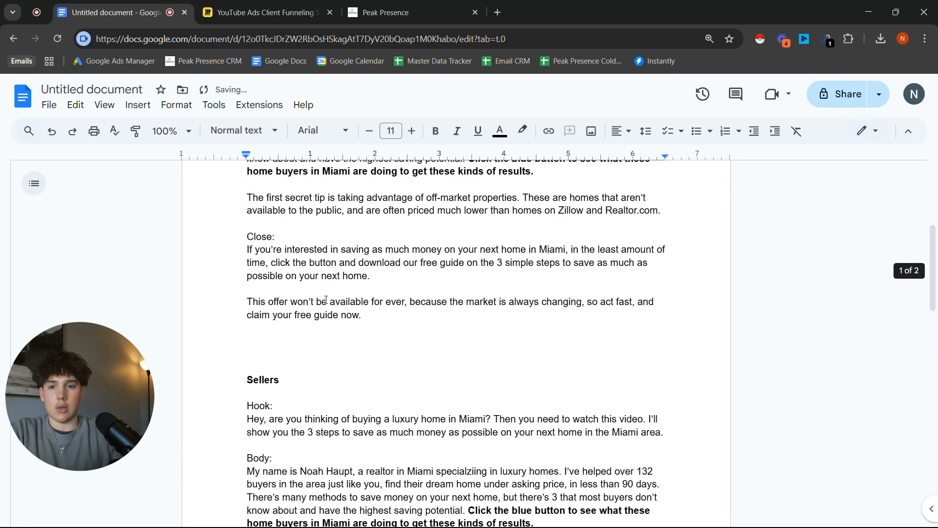
{"action": "scroll", "coordinate": [315, 288], "scroll_direction": "down", "scroll_amount": 3}
{"action": "scroll", "coordinate": [292, 326], "scroll_direction": "up", "scroll_amount": 2}
{"action": "scroll", "coordinate": [320, 297], "scroll_direction": "down", "scroll_amount": 1}
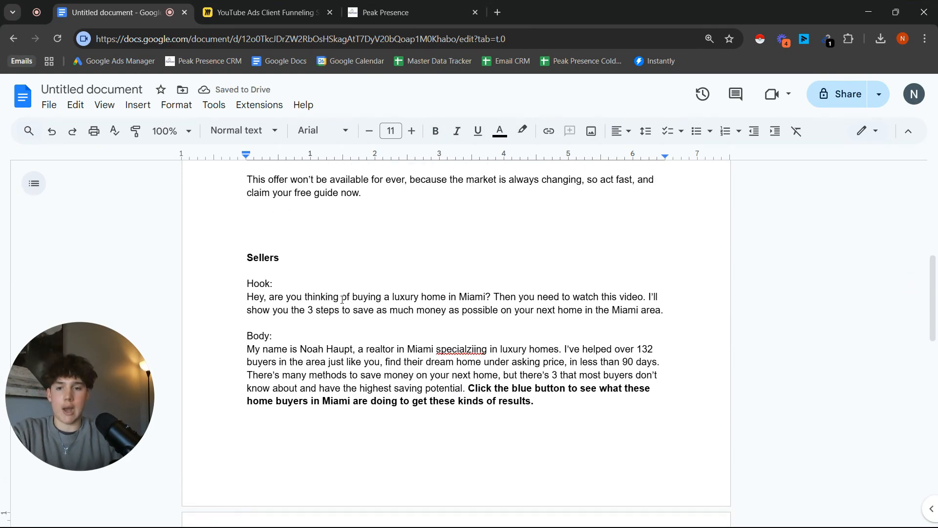
Change 'buying' to 'selling' and end the Hook with 'sell your home for as much money as possible in this current market.'.
{"action": "double_click", "coordinate": [364, 298]}
{"action": "type", "text": "selling"}
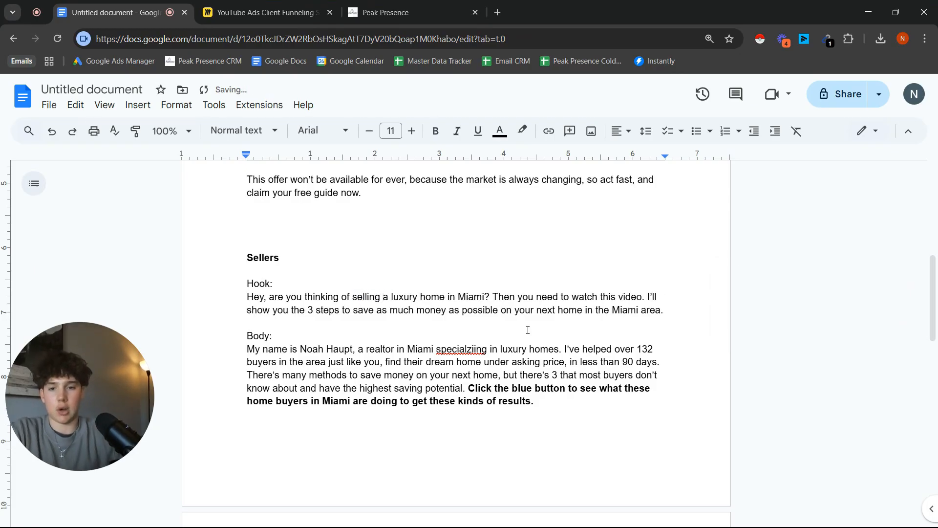
{"action": "left_click_drag", "start_coordinate": [353, 310], "coordinate": [701, 313]}
{"action": "type", "text": "sell your "}
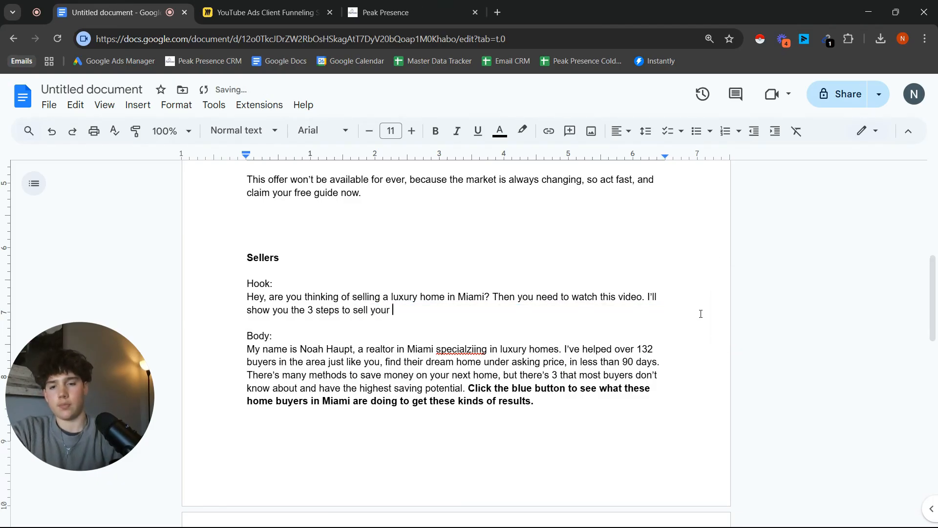
{"action": "type", "text": "home for as much "}
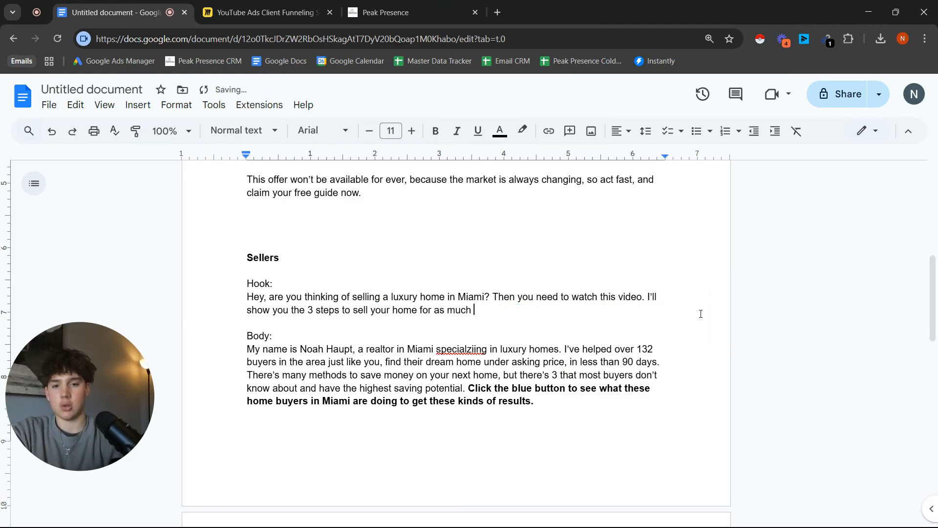
{"action": "type", "text": "money as possible in the"}
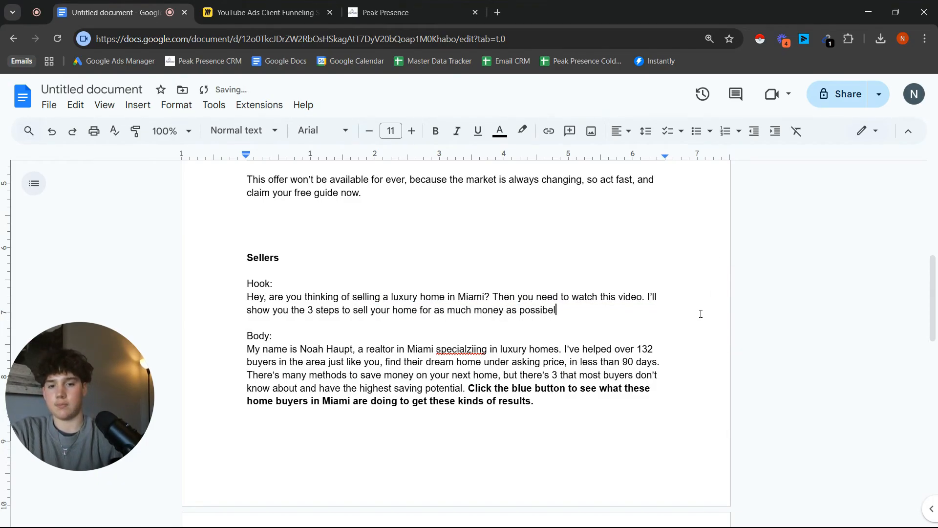
{"action": "key", "text": "BackSpace"}
{"action": "type", "text": "is"}
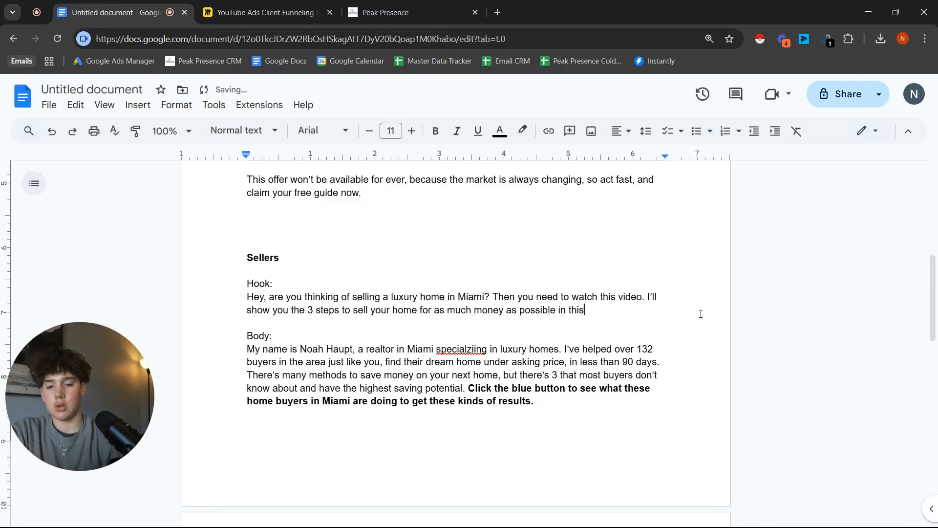
{"action": "type", "text": " current market."}
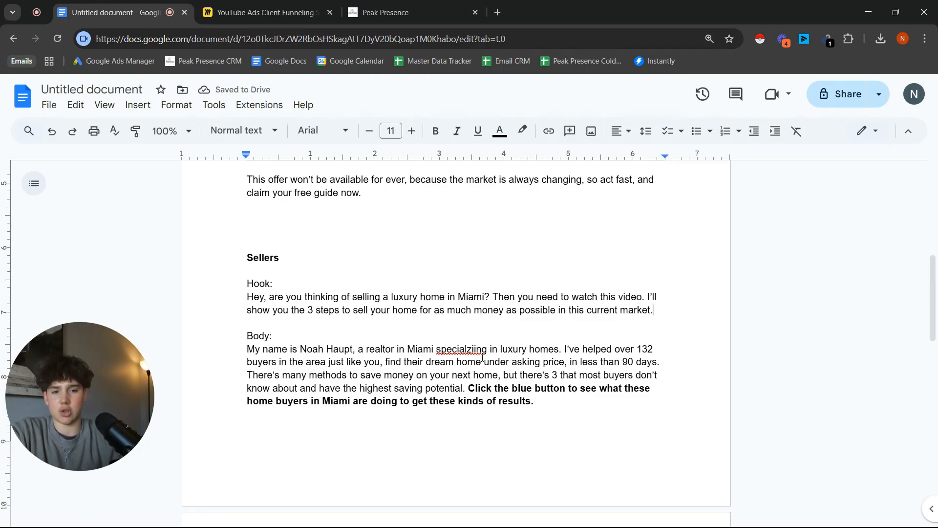
In the Sellers Body, change 'buyers' to 'sellers', 'find their dream' to 'sell their', and 'under' to 'over'.
{"action": "double_click", "coordinate": [258, 362]}
{"action": "type", "text": "sellers"}
{"action": "key", "text": "BackSpace"}
{"action": "key", "text": "BackSpace"}
{"action": "key", "text": "BackSpace"}
{"action": "key", "text": "BackSpace"}
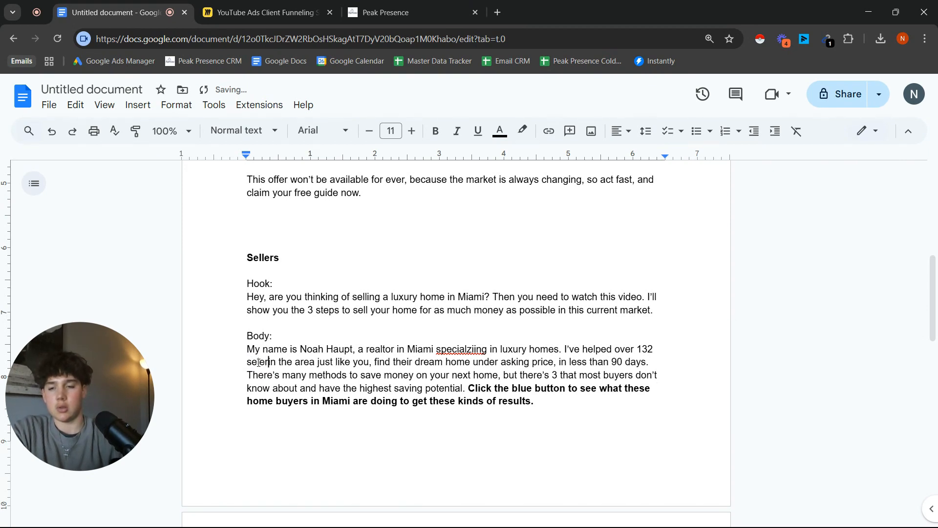
{"action": "type", "text": "lers"}
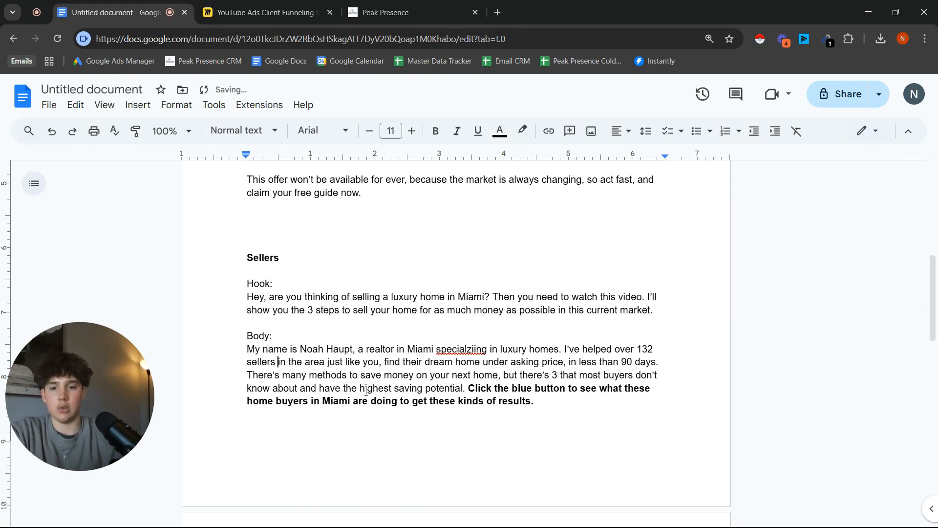
{"action": "left_click_drag", "start_coordinate": [384, 362], "coordinate": [455, 361]}
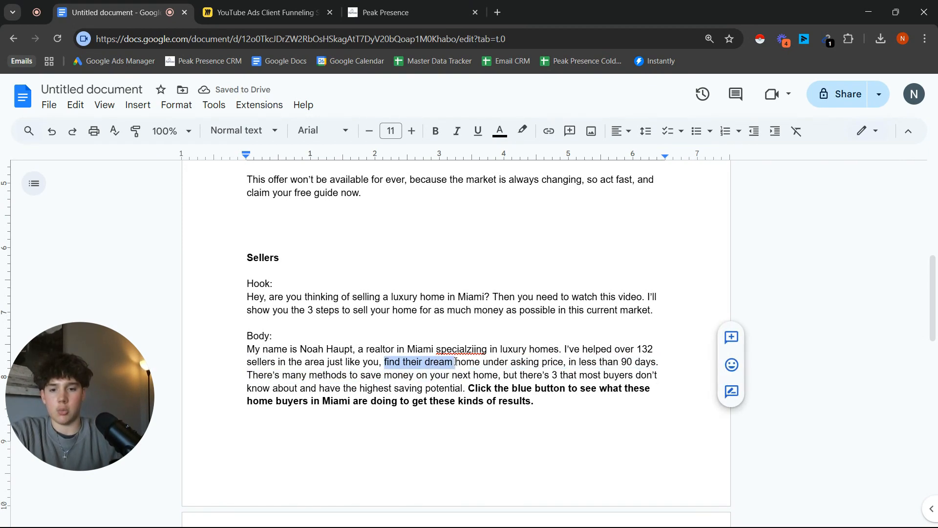
{"action": "type", "text": "sell "}
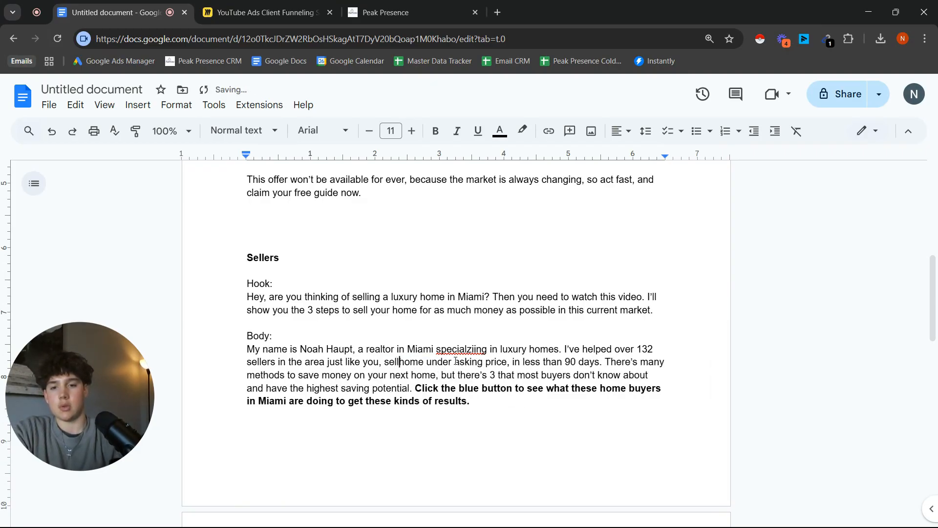
{"action": "type", "text": "their"}
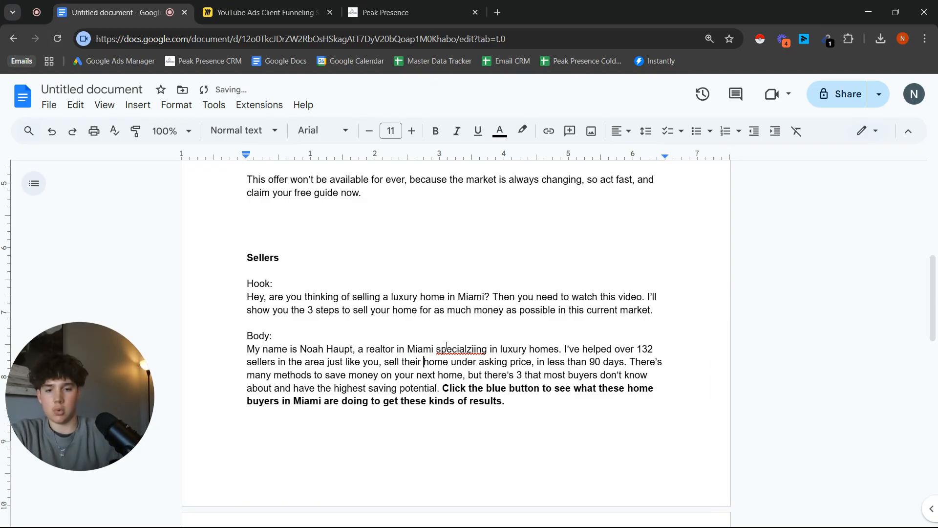
{"action": "double_click", "coordinate": [461, 362]}
{"action": "type", "text": "over"}
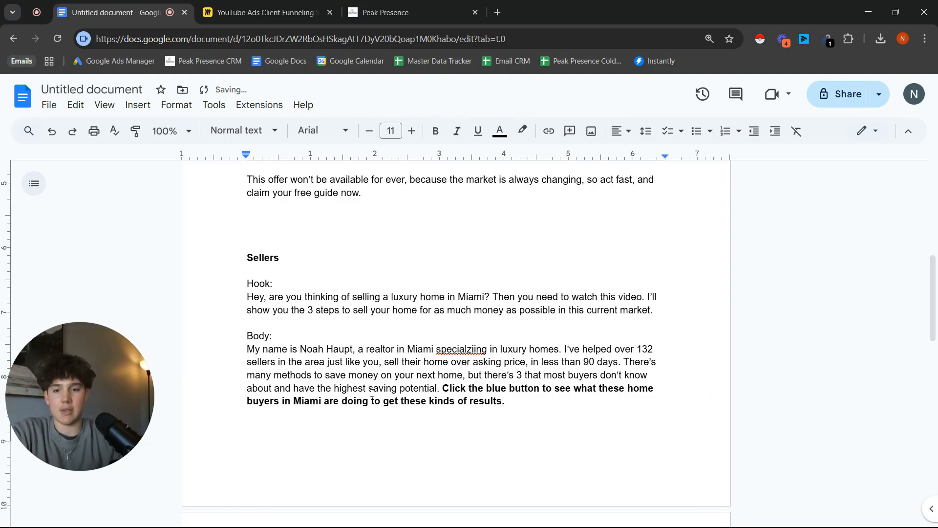
Replace 'save money on your next home' with 'get as much money possible' and change 'buyers' to 'sellers'.
{"action": "left_click_drag", "start_coordinate": [321, 375], "coordinate": [465, 373]}
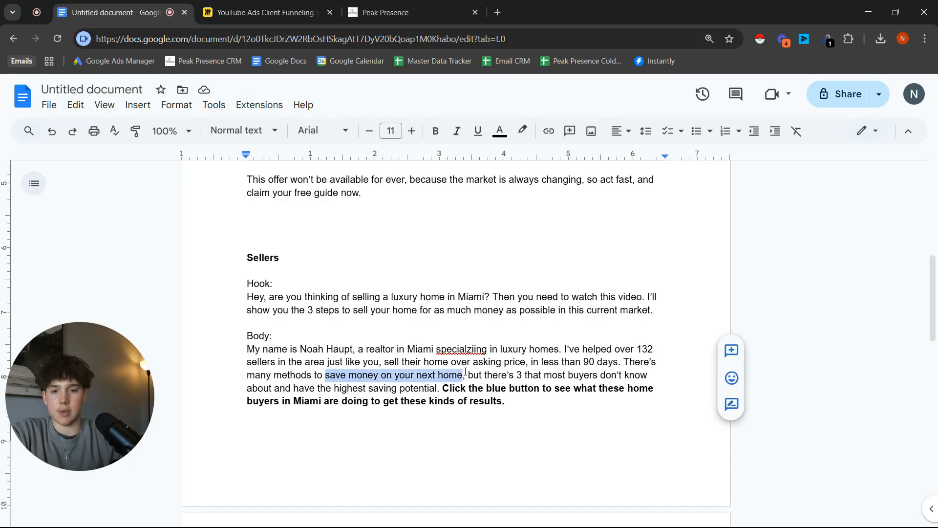
{"action": "type", "text": "get as much moen"}
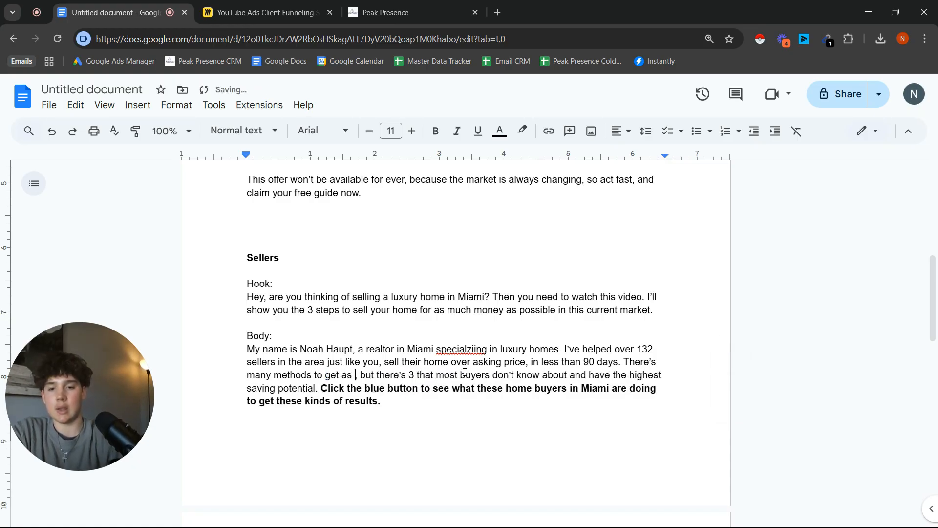
{"action": "key", "text": "BackSpace"}
{"action": "key", "text": "BackSpace"}
{"action": "type", "text": "ney possible"}
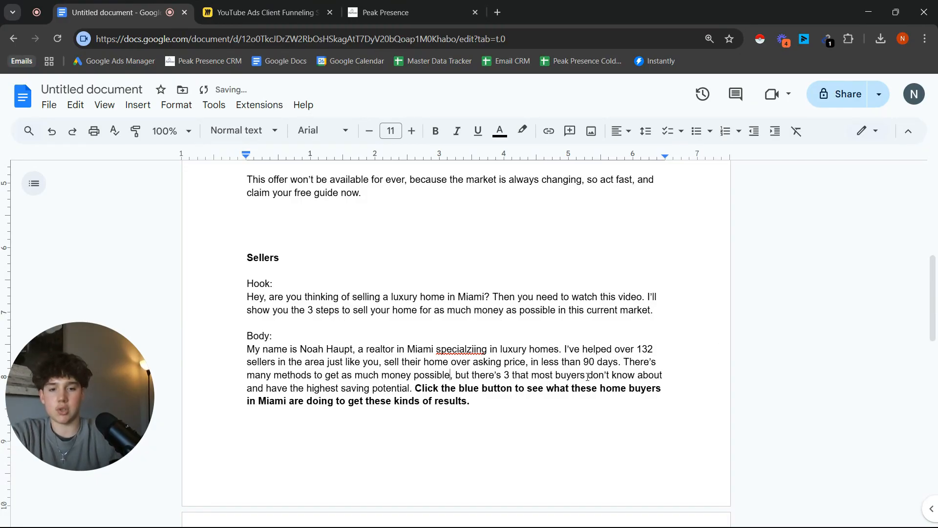
{"action": "double_click", "coordinate": [570, 375]}
{"action": "type", "text": "sellers"}
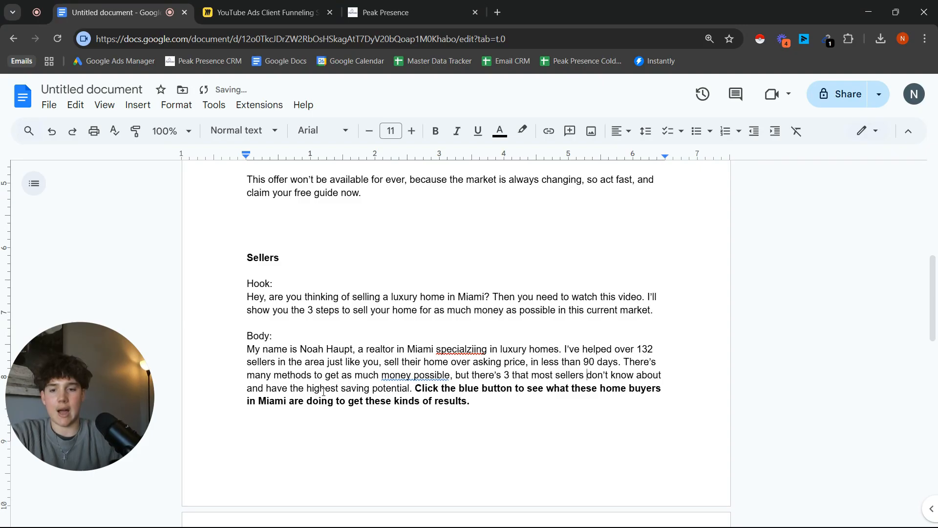
Change 'saving' to 'earning' and turn 'buyers' into 'homeowners' in the call to action.
{"action": "double_click", "coordinate": [352, 390]}
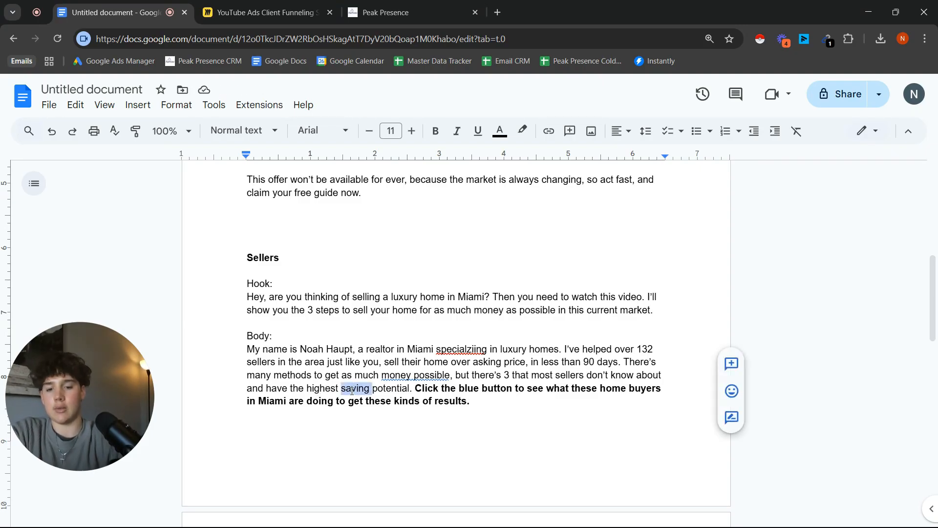
{"action": "type", "text": "earni"}
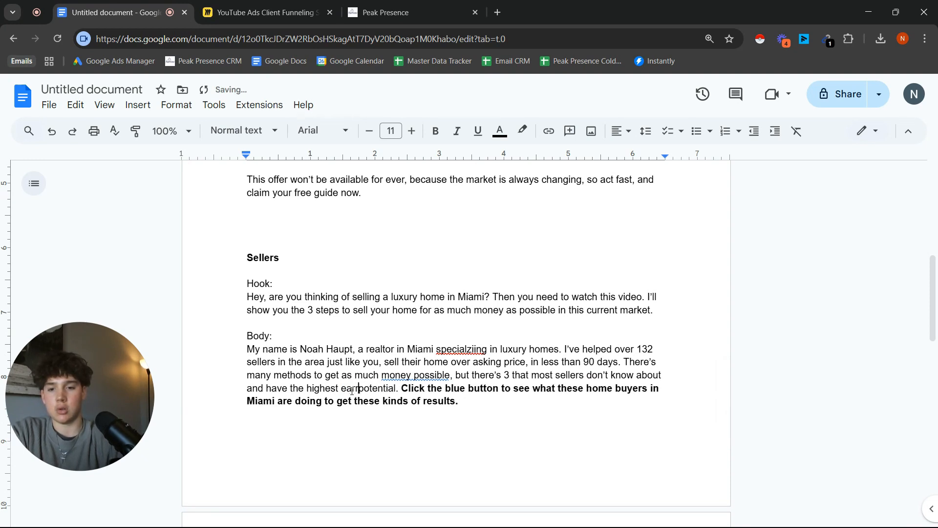
{"action": "type", "text": "ng"}
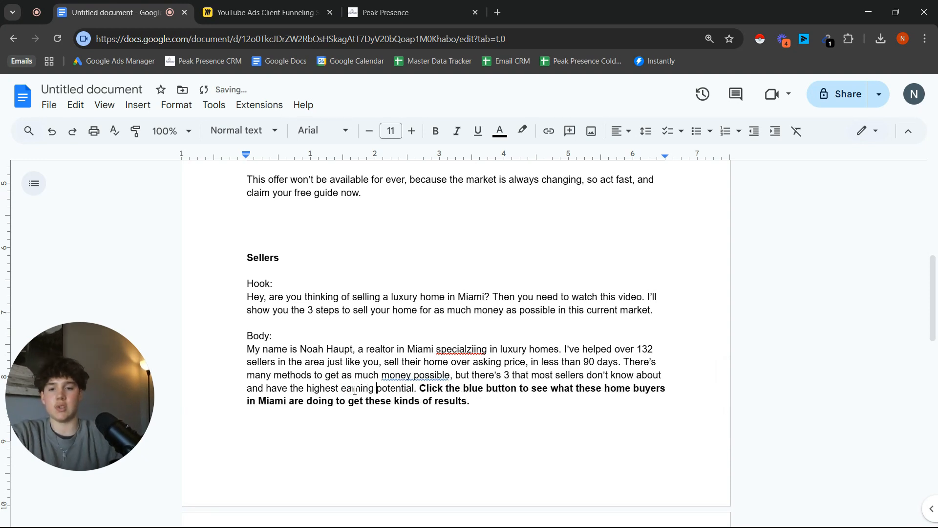
{"action": "double_click", "coordinate": [637, 388]}
{"action": "key", "text": "BackSpace"}
{"action": "key", "text": "BackSpace"}
{"action": "type", "text": "owners"}
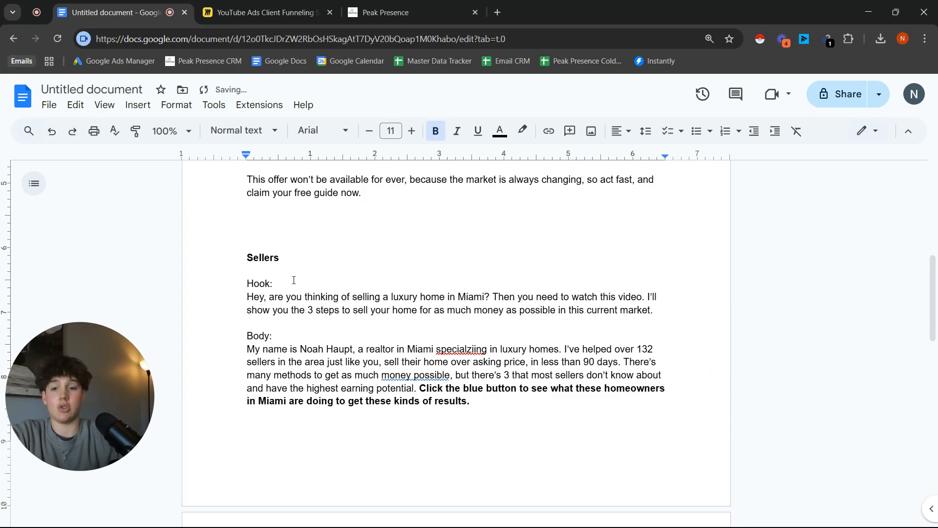
{"action": "scroll", "coordinate": [294, 280], "scroll_direction": "down", "scroll_amount": 5}
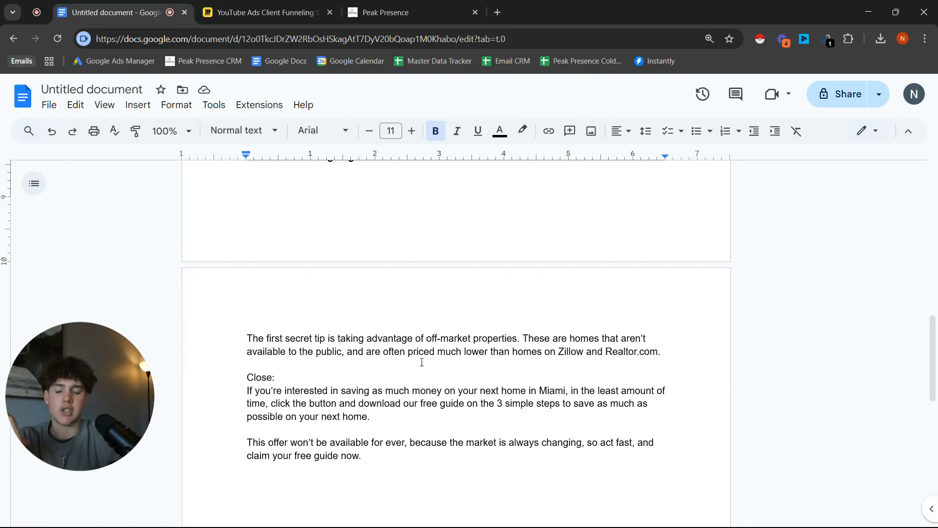
Replace 'off-market properties' with 'curb appeal' and delete the leftover off-market explanation sentence.
{"action": "left_click_drag", "start_coordinate": [425, 337], "coordinate": [514, 337]}
{"action": "type", "text": "cu"}
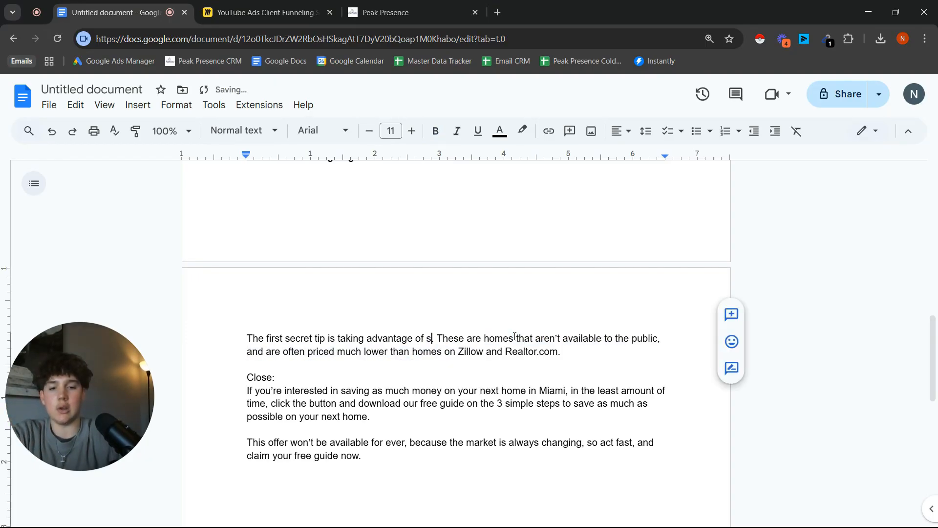
{"action": "type", "text": "rb appeal"}
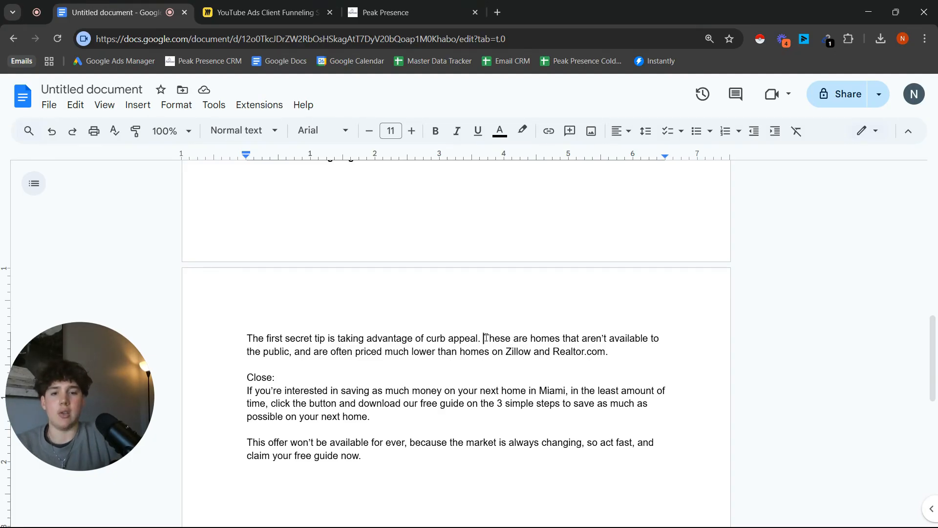
{"action": "left_click_drag", "start_coordinate": [485, 337], "coordinate": [620, 352]}
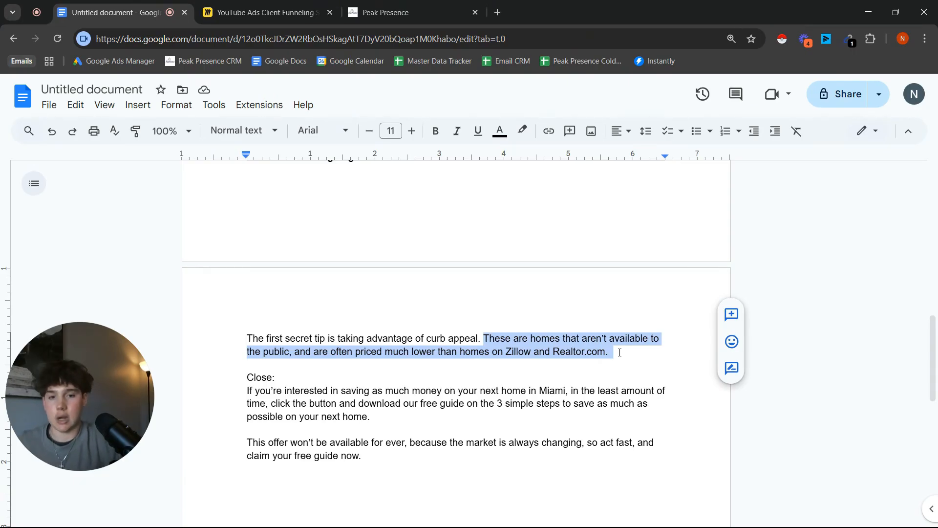
{"action": "key", "text": "BackSpace"}
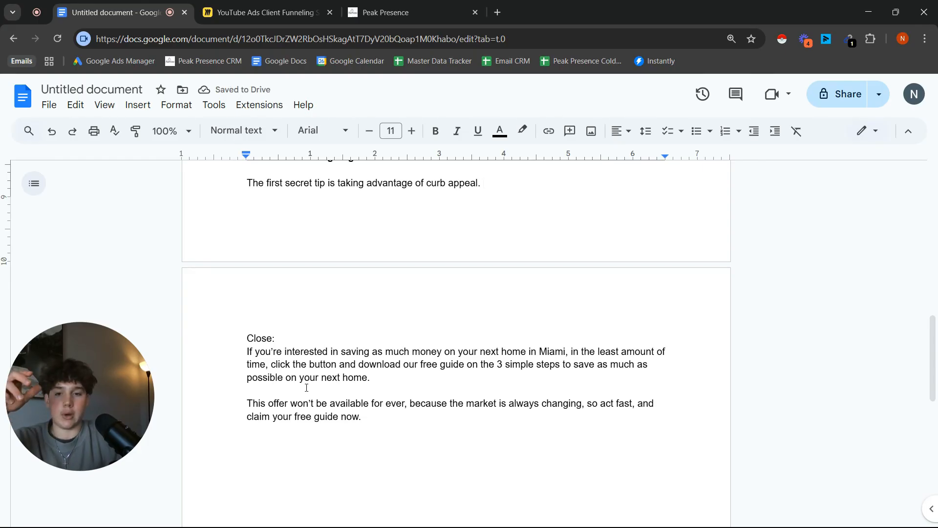
In the Close, change saving→getting, on→for, drop 'next', save→get, and 'on your next'→'for your'.
{"action": "double_click", "coordinate": [357, 351]}
{"action": "type", "text": "getting"}
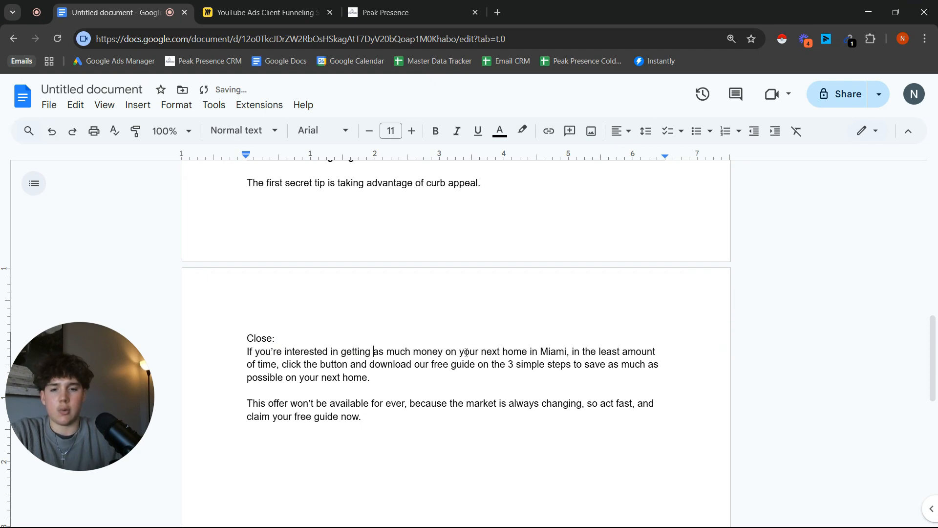
{"action": "double_click", "coordinate": [452, 352]}
{"action": "type", "text": "r"}
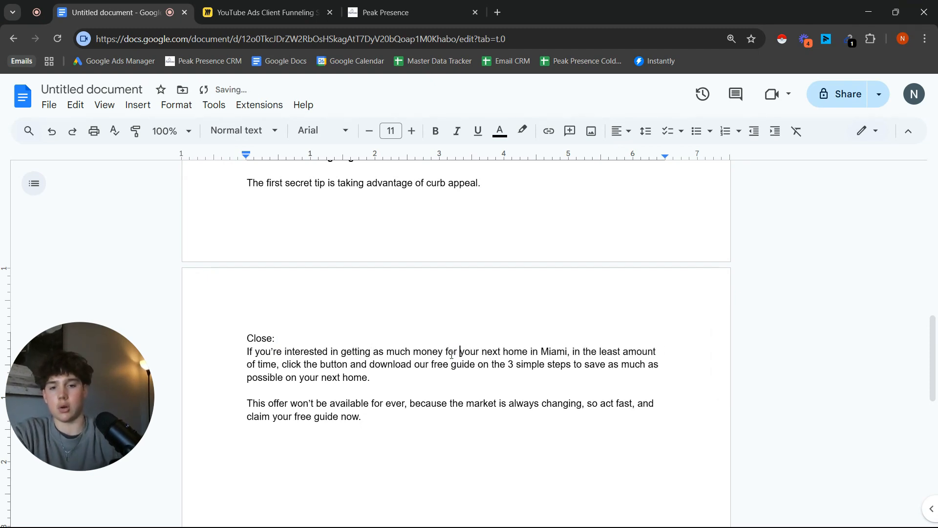
{"action": "double_click", "coordinate": [484, 347]}
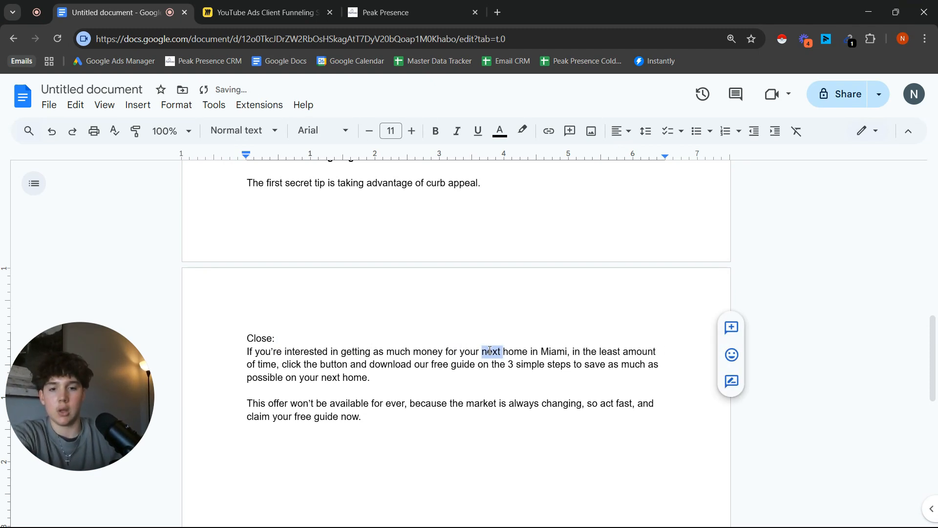
{"action": "key", "text": "BackSpace"}
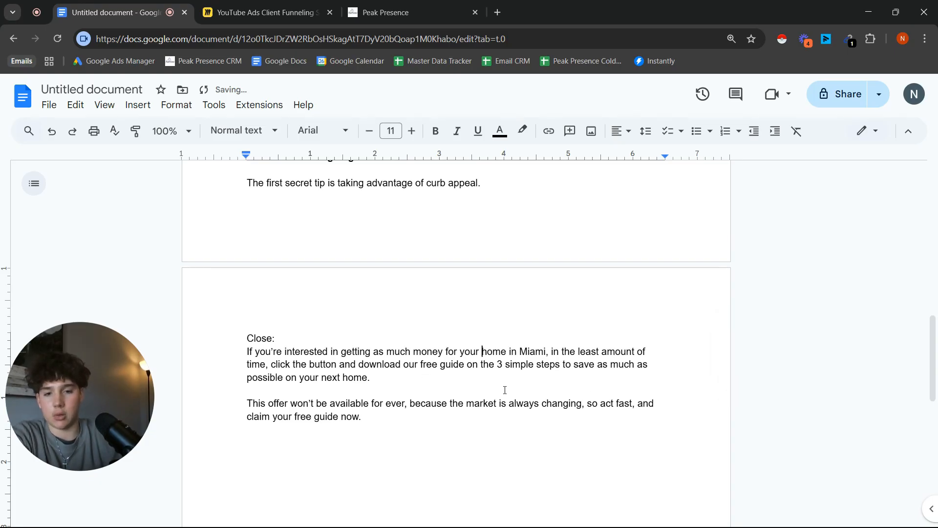
{"action": "double_click", "coordinate": [584, 365]}
{"action": "type", "text": "get"}
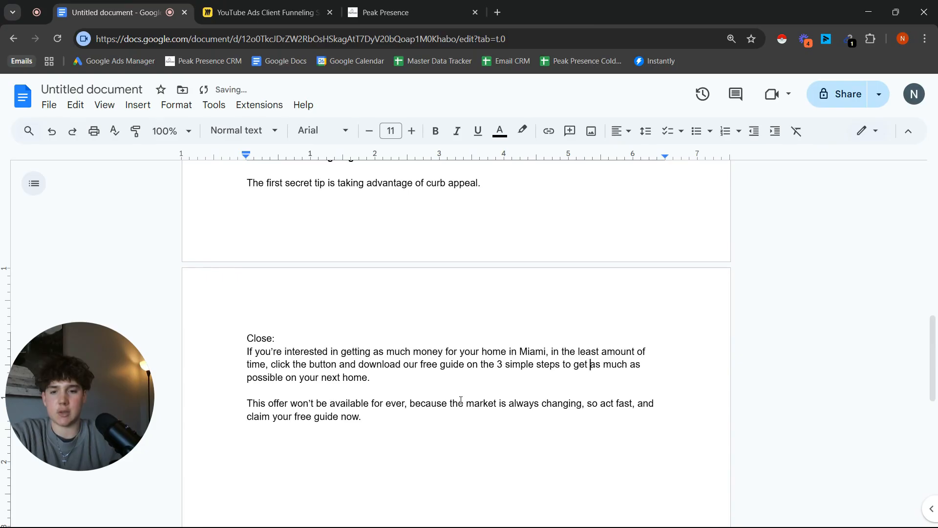
{"action": "left_click_drag", "start_coordinate": [287, 377], "coordinate": [341, 379]}
{"action": "type", "text": "for your"}
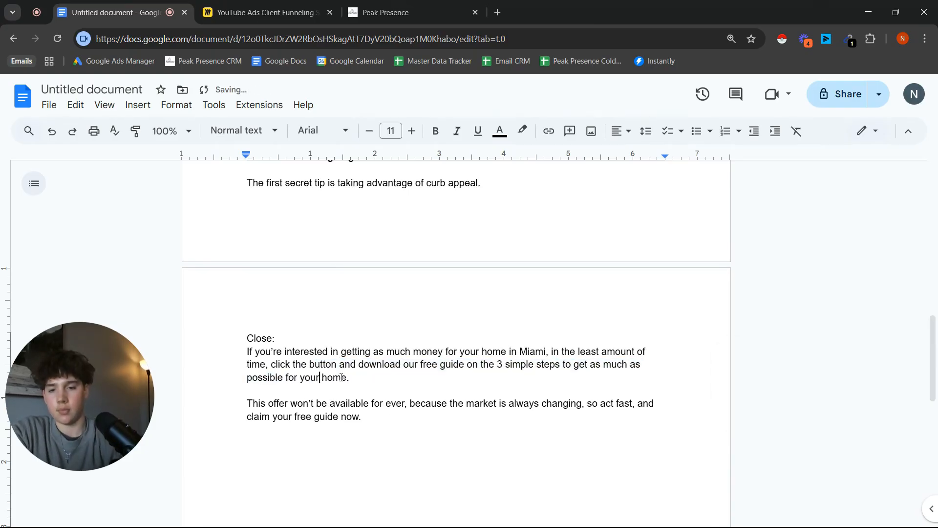
{"action": "key", "text": "BackSpace"}
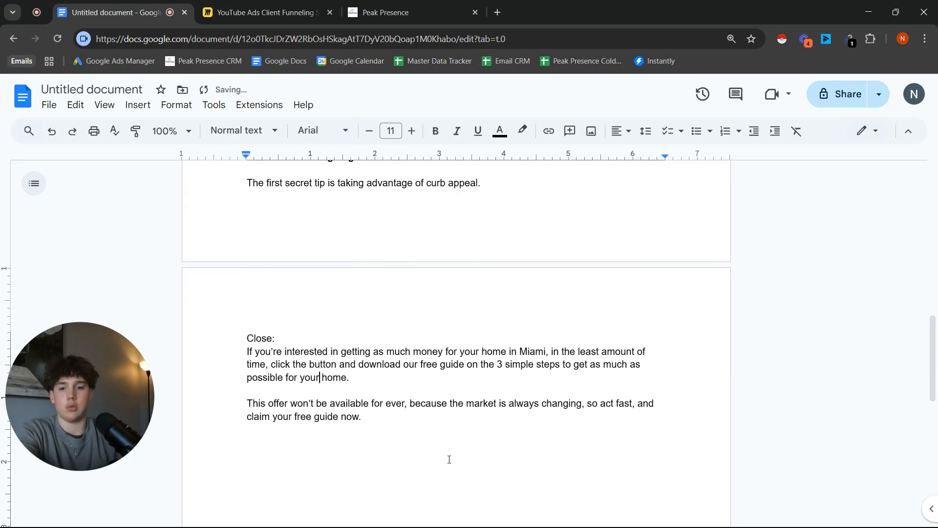
Review the buyer and seller scripts from the top, then return to the YouTube Ads Client Funneling board in Miro.
{"action": "scroll", "coordinate": [489, 428], "scroll_direction": "up", "scroll_amount": 6}
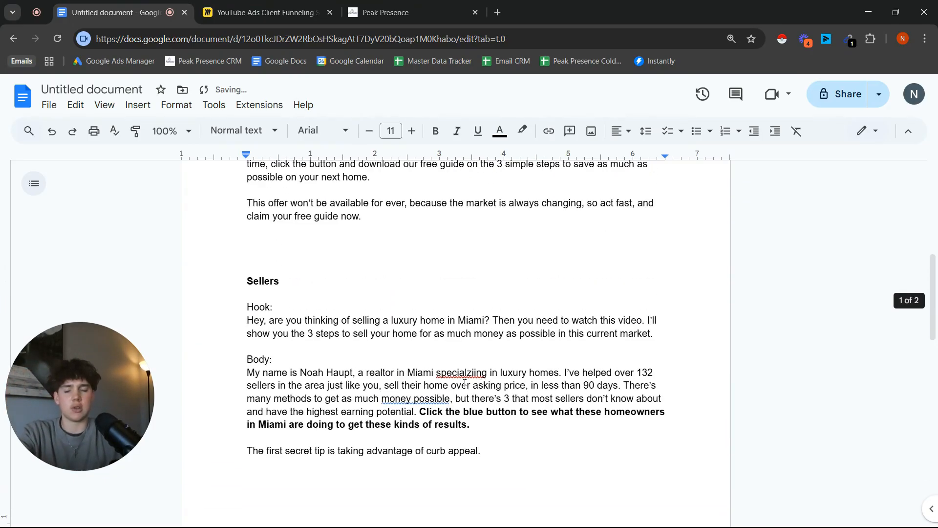
{"action": "scroll", "coordinate": [419, 329], "scroll_direction": "up", "scroll_amount": 4}
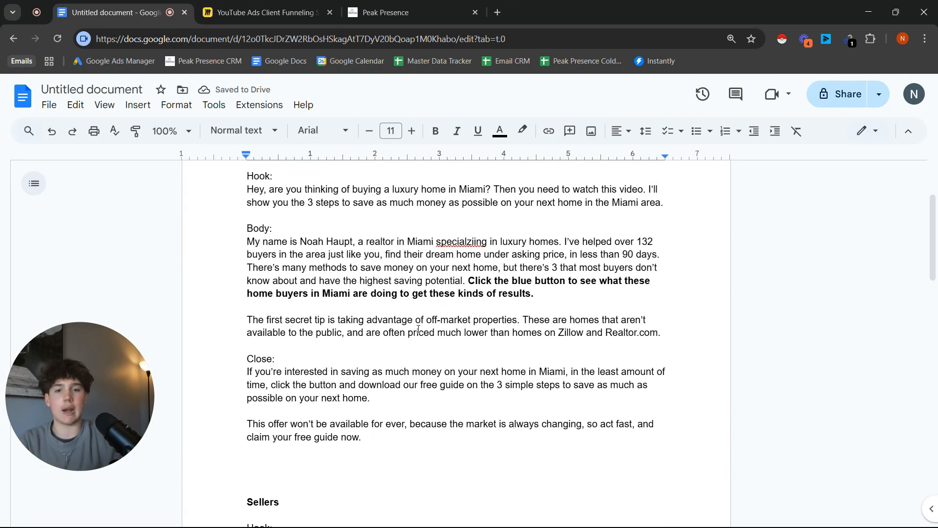
{"action": "scroll", "coordinate": [419, 329], "scroll_direction": "up", "scroll_amount": 3}
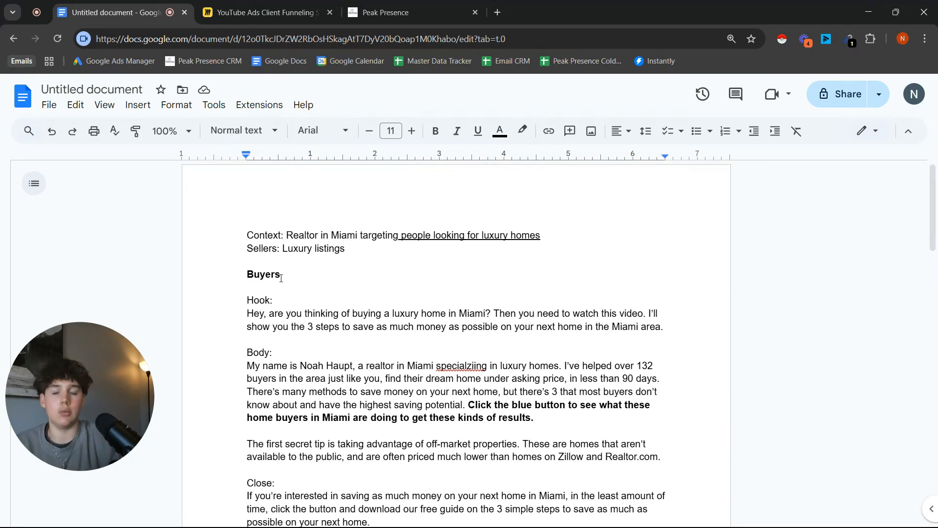
{"action": "scroll", "coordinate": [322, 308], "scroll_direction": "down", "scroll_amount": 4}
{"action": "scroll", "coordinate": [307, 311], "scroll_direction": "up", "scroll_amount": 4}
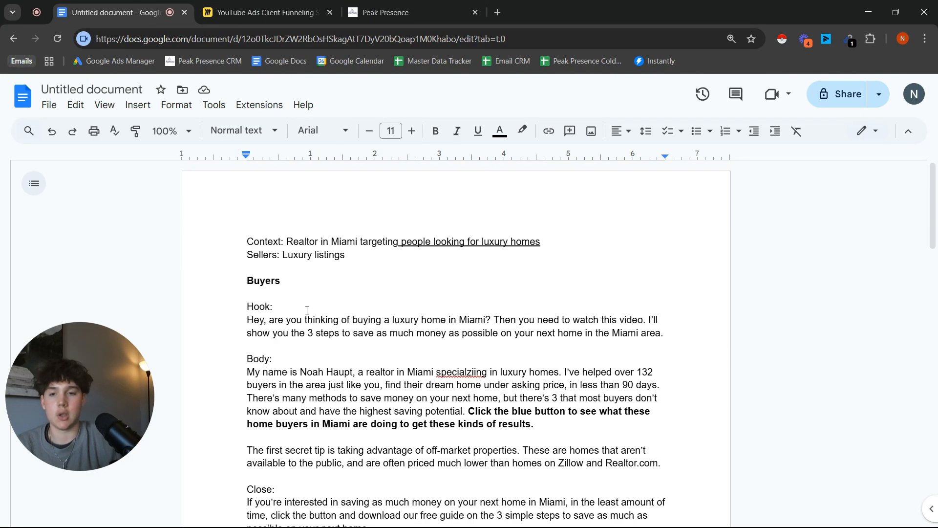
{"action": "left_click_drag", "start_coordinate": [243, 289], "coordinate": [396, 523]}
{"action": "scroll", "coordinate": [338, 301], "scroll_direction": "up", "scroll_amount": 5}
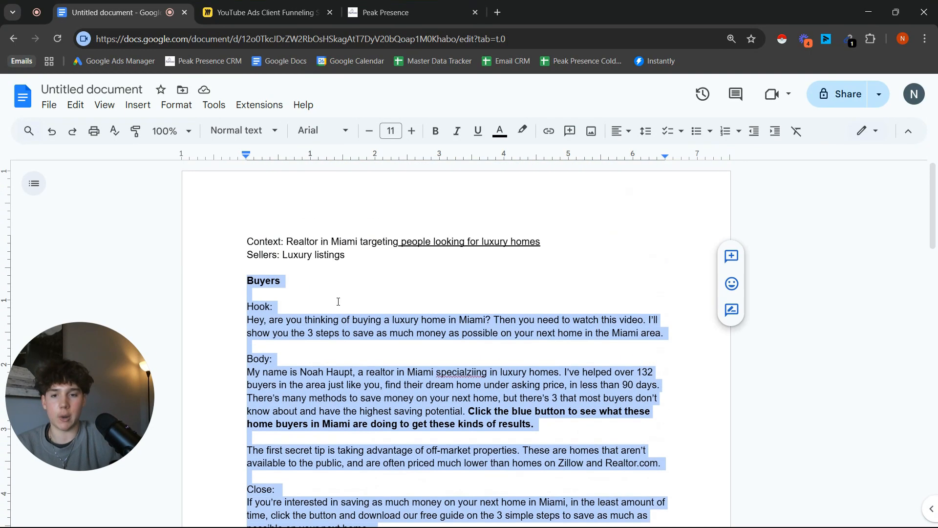
{"action": "left_click", "coordinate": [337, 302]}
{"action": "scroll", "coordinate": [350, 291], "scroll_direction": "down", "scroll_amount": 10}
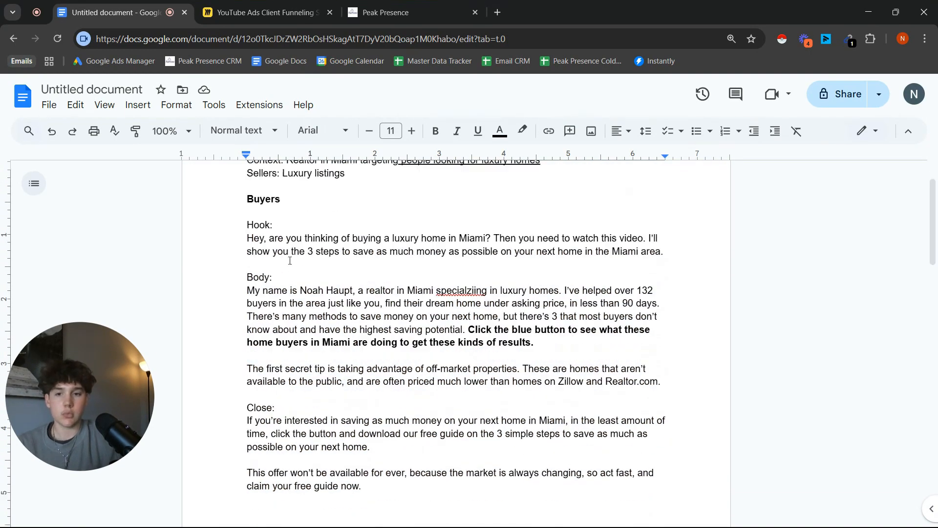
{"action": "scroll", "coordinate": [281, 249], "scroll_direction": "up", "scroll_amount": 9}
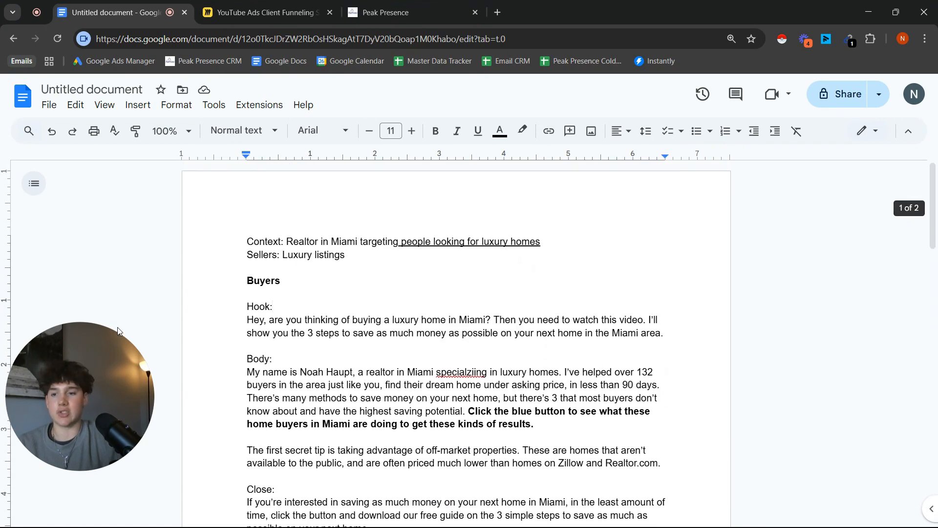
{"action": "left_click", "coordinate": [261, 12]}
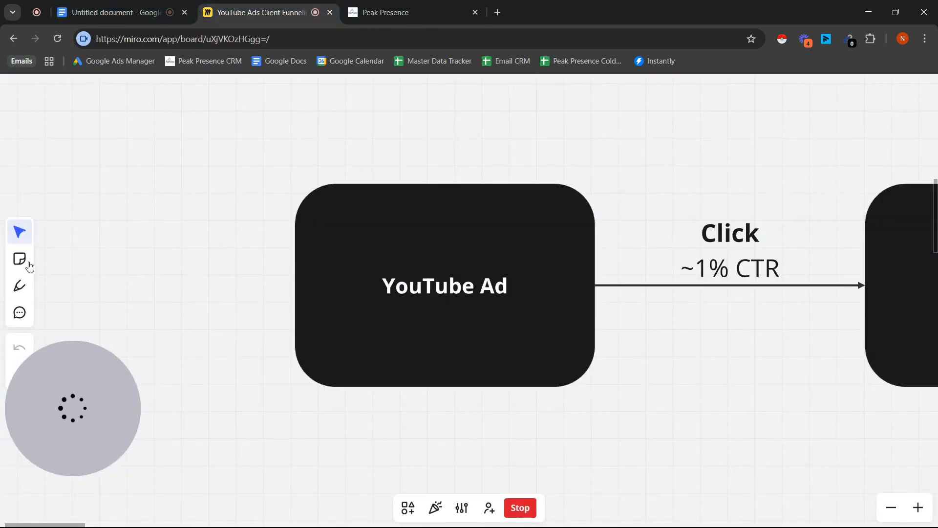
With the pen, circle the Click ~1% CTR label on the funnel board.
{"action": "left_click", "coordinate": [19, 286]}
{"action": "scroll", "coordinate": [272, 297], "scroll_direction": "down", "scroll_amount": 3}
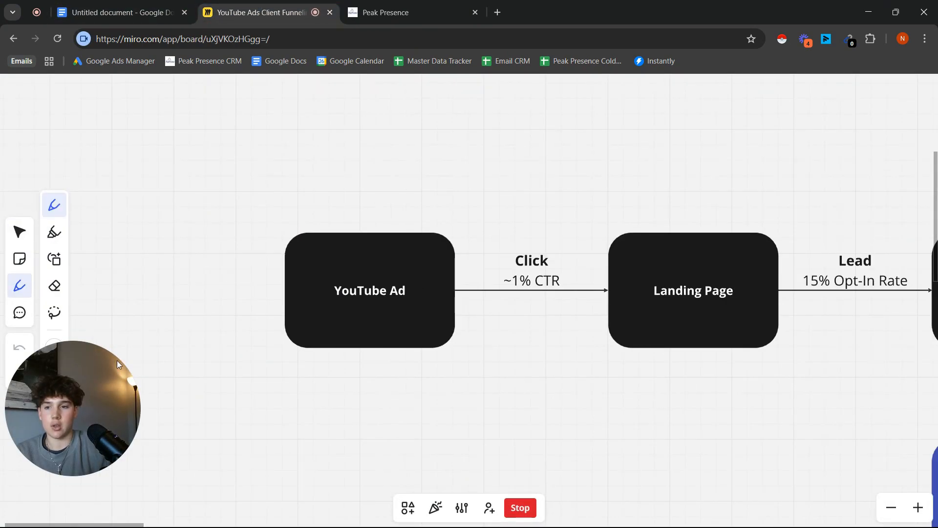
{"action": "left_click_drag", "start_coordinate": [118, 366], "coordinate": [131, 413]}
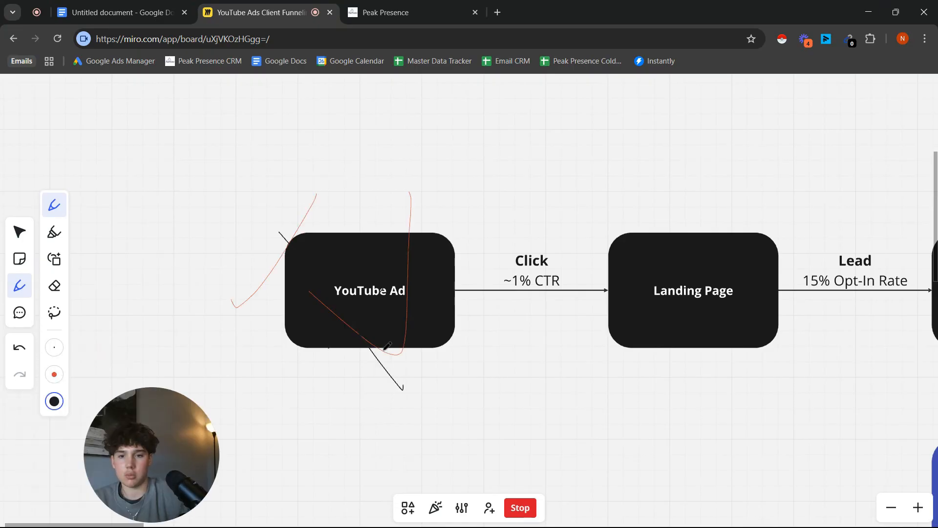
{"action": "left_click_drag", "start_coordinate": [514, 303], "coordinate": [372, 298]}
{"action": "scroll", "coordinate": [373, 298], "scroll_direction": "up", "scroll_amount": 3}
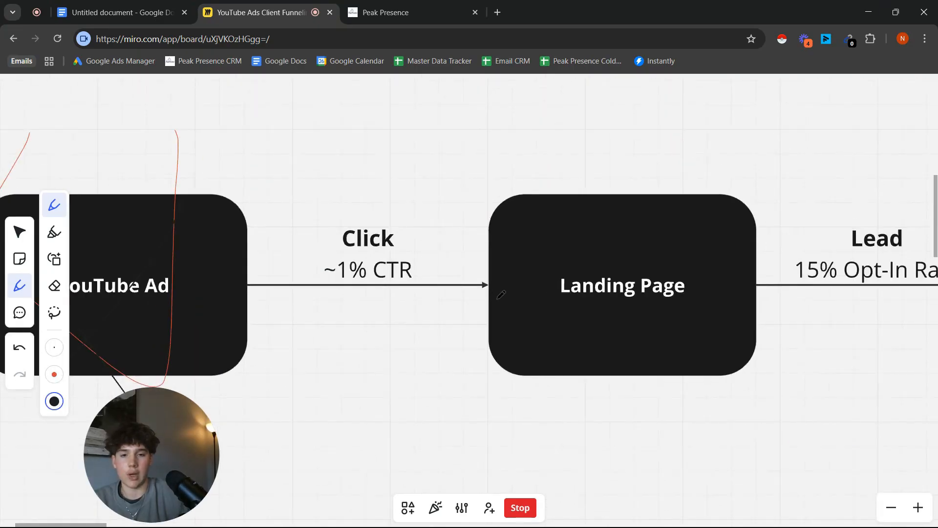
{"action": "scroll", "coordinate": [375, 282], "scroll_direction": "up", "scroll_amount": 3}
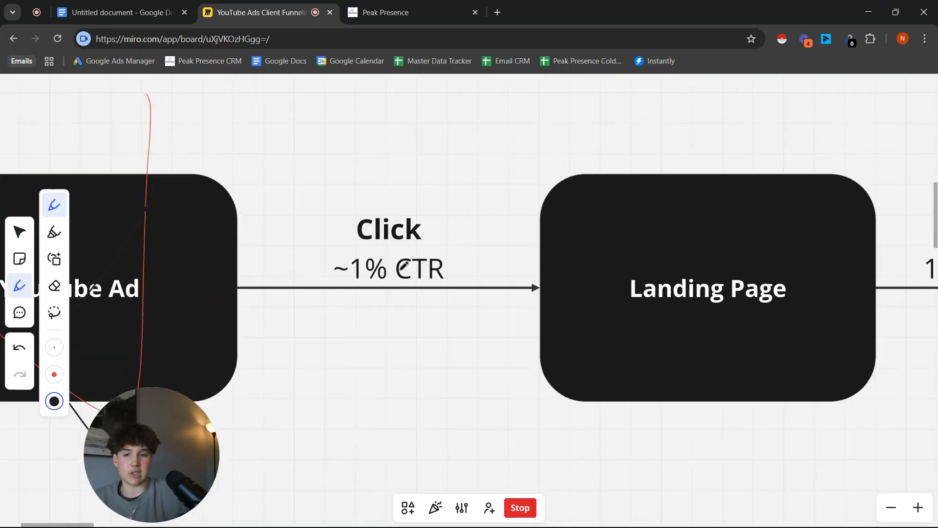
{"action": "mouse_move", "coordinate": [411, 193]}
{"action": "left_mouse_down"}
{"action": "mouse_move", "coordinate": [352, 377]}
{"action": "mouse_move", "coordinate": [440, 201]}
{"action": "mouse_move", "coordinate": [374, 168]}
{"action": "left_mouse_up"}
Draw an arrow down from the circled label and handwrite 'Test' beneath it.
{"action": "scroll", "coordinate": [518, 317], "scroll_direction": "down", "scroll_amount": 5}
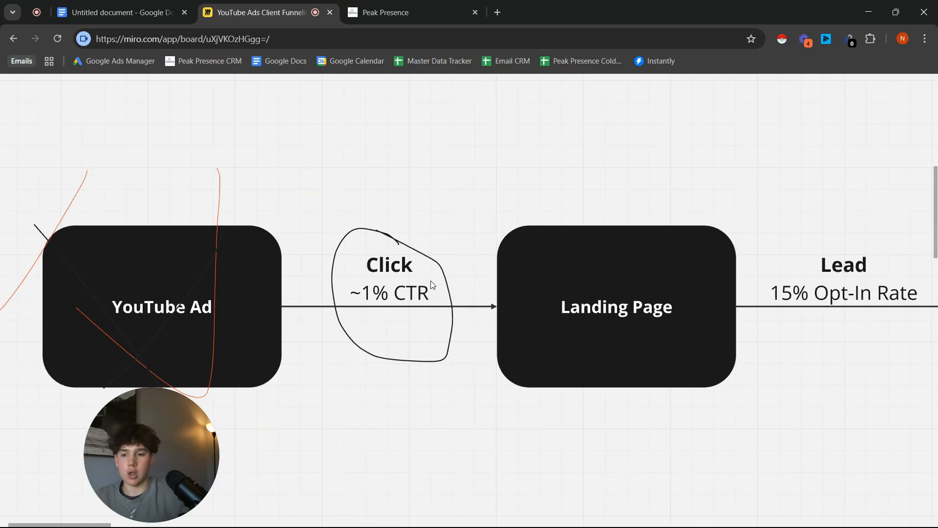
{"action": "scroll", "coordinate": [395, 306], "scroll_direction": "up", "scroll_amount": 5}
{"action": "mouse_move", "coordinate": [396, 256]}
{"action": "left_mouse_down"}
{"action": "mouse_move", "coordinate": [411, 384]}
{"action": "mouse_move", "coordinate": [429, 345]}
{"action": "left_mouse_up"}
{"action": "scroll", "coordinate": [410, 299], "scroll_direction": "down", "scroll_amount": 3}
{"action": "mouse_move", "coordinate": [321, 306]}
{"action": "left_mouse_down"}
{"action": "mouse_move", "coordinate": [368, 338]}
{"action": "mouse_move", "coordinate": [421, 329]}
{"action": "mouse_move", "coordinate": [423, 376]}
{"action": "left_mouse_up"}
{"action": "mouse_move", "coordinate": [423, 304]}
{"action": "left_mouse_down"}
{"action": "mouse_move", "coordinate": [437, 369]}
{"action": "mouse_move", "coordinate": [471, 333]}
{"action": "left_mouse_up"}
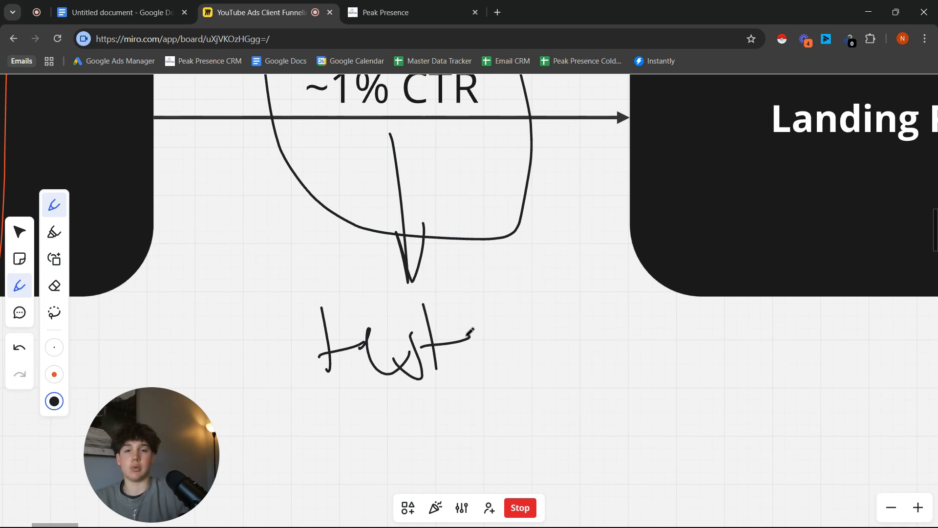
{"action": "scroll", "coordinate": [494, 379], "scroll_direction": "down", "scroll_amount": 3}
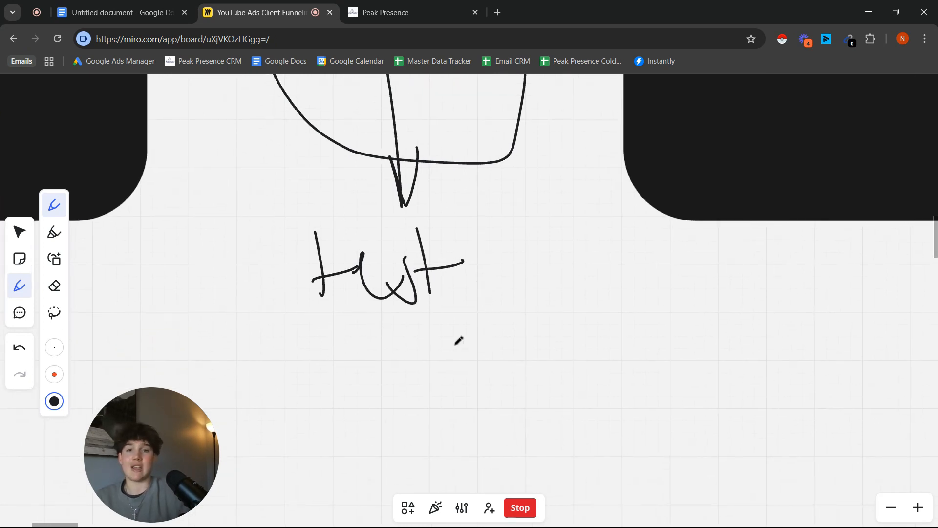
{"action": "scroll", "coordinate": [498, 268], "scroll_direction": "down", "scroll_amount": 2}
{"action": "scroll", "coordinate": [499, 267], "scroll_direction": "up", "scroll_amount": 3}
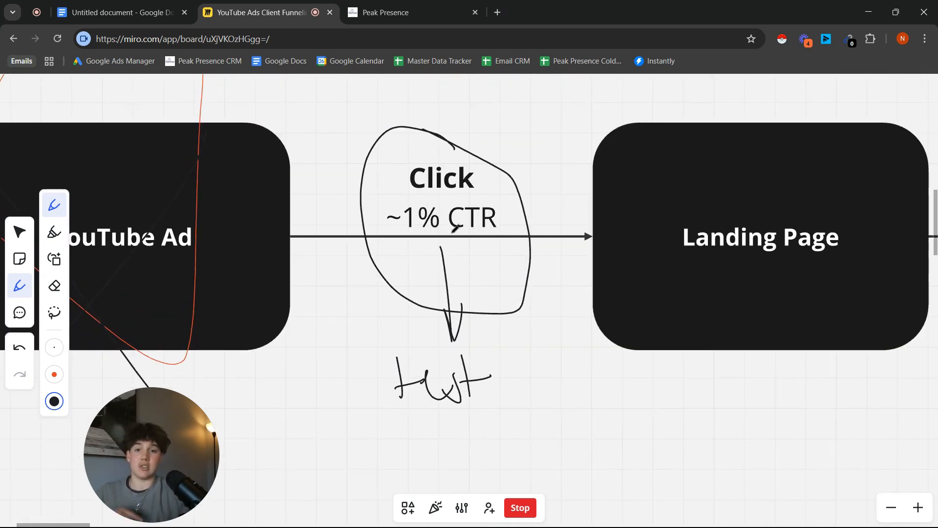
{"action": "scroll", "coordinate": [447, 247], "scroll_direction": "down", "scroll_amount": 1}
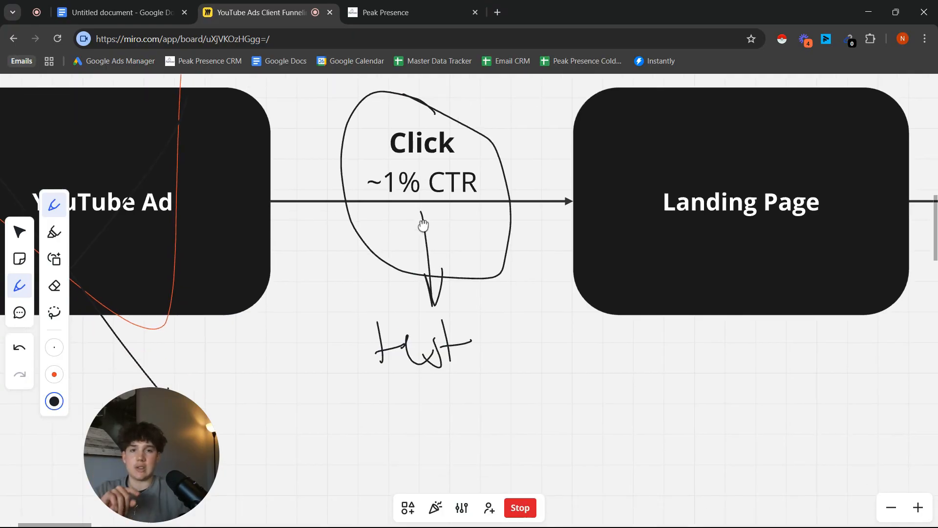
{"action": "scroll", "coordinate": [429, 229], "scroll_direction": "right", "scroll_amount": 3}
{"action": "scroll", "coordinate": [429, 228], "scroll_direction": "up", "scroll_amount": 1}
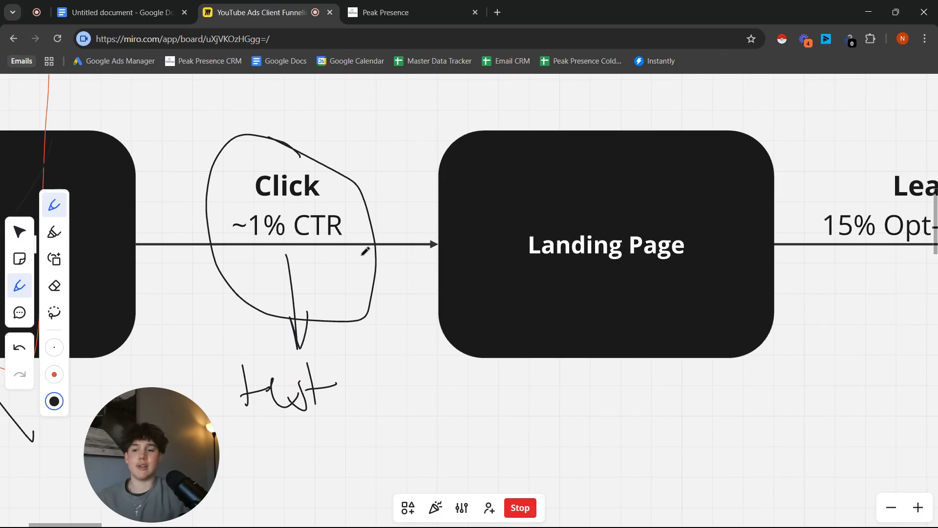
{"action": "scroll", "coordinate": [428, 209], "scroll_direction": "down", "scroll_amount": 5}
Draw a big freehand loop around the Landing Page box, then go to the Peak Presence Funnels list.
{"action": "mouse_move", "coordinate": [415, 183]}
{"action": "left_mouse_down"}
{"action": "mouse_move", "coordinate": [386, 172]}
{"action": "mouse_move", "coordinate": [529, 336]}
{"action": "left_mouse_up"}
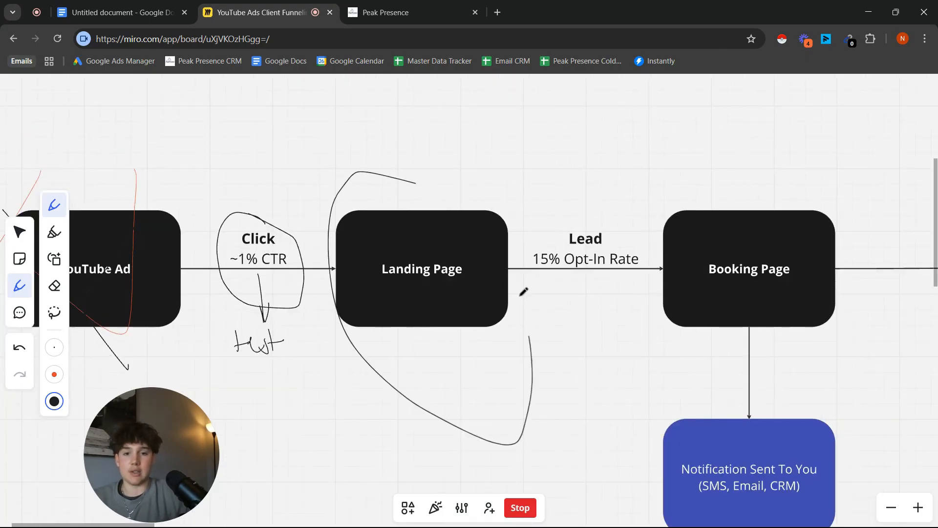
{"action": "left_click_drag", "start_coordinate": [523, 292], "coordinate": [275, 126]}
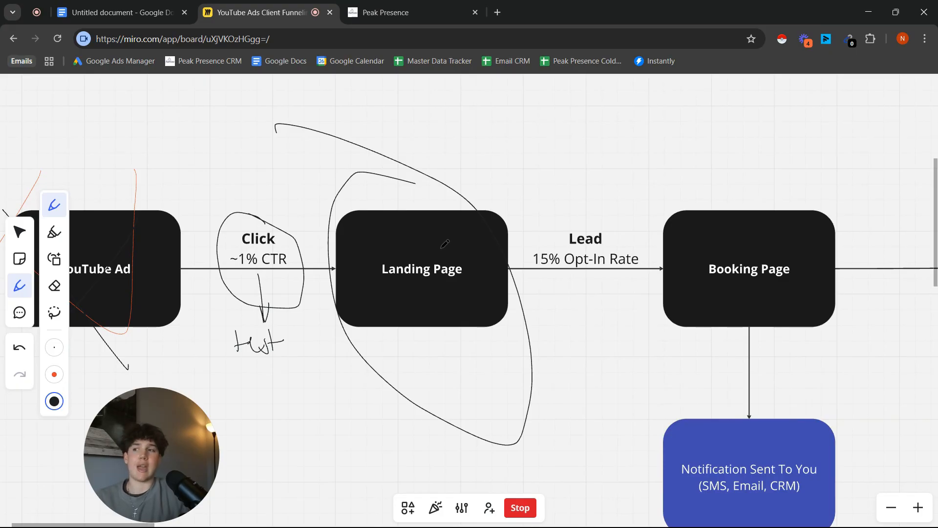
{"action": "left_click", "coordinate": [441, 247]}
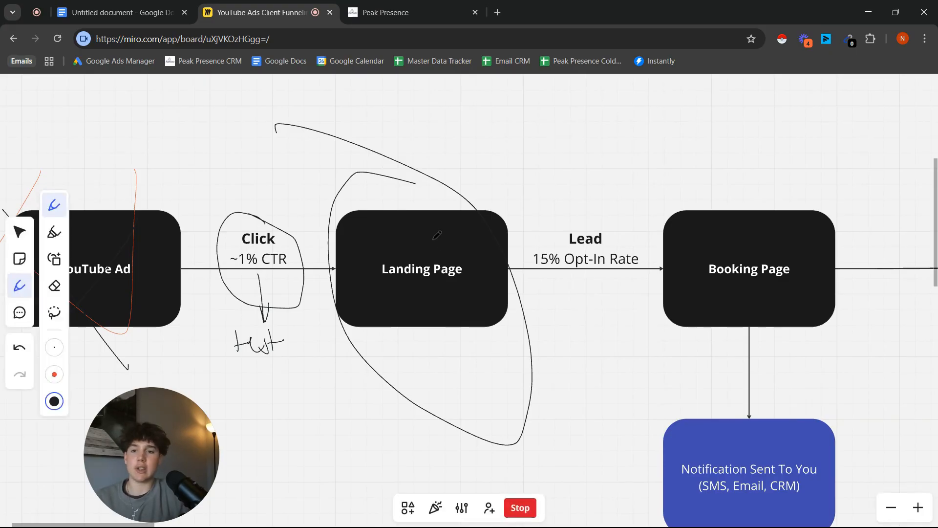
{"action": "left_click", "coordinate": [352, 194]}
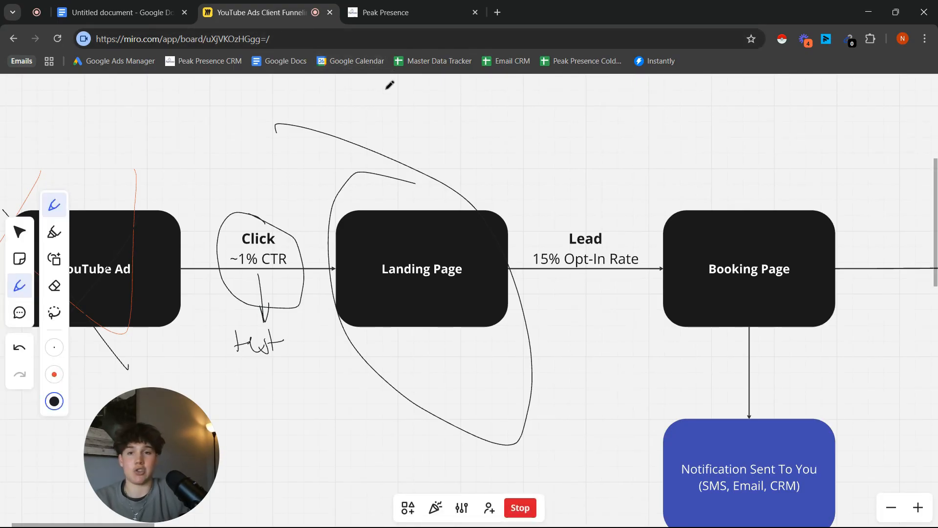
{"action": "key", "text": "ctrl+Tab"}
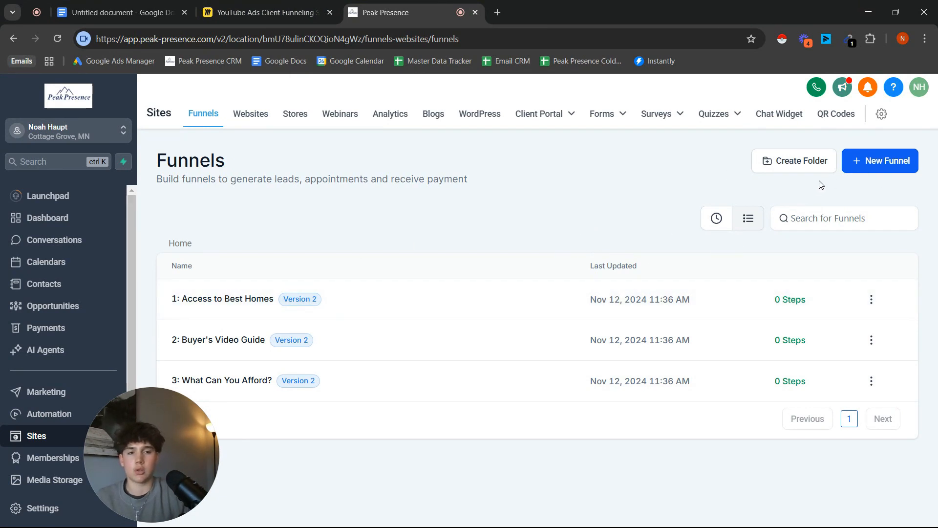
Create a new blank funnel named 'Buyer Funnel YouTube Ads'.
{"action": "left_click", "coordinate": [861, 169]}
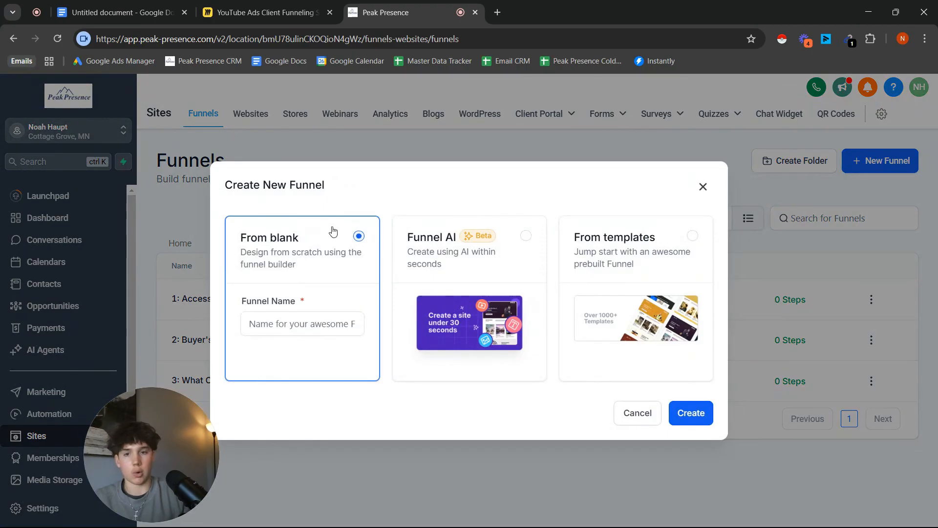
{"action": "left_click", "coordinate": [265, 332]}
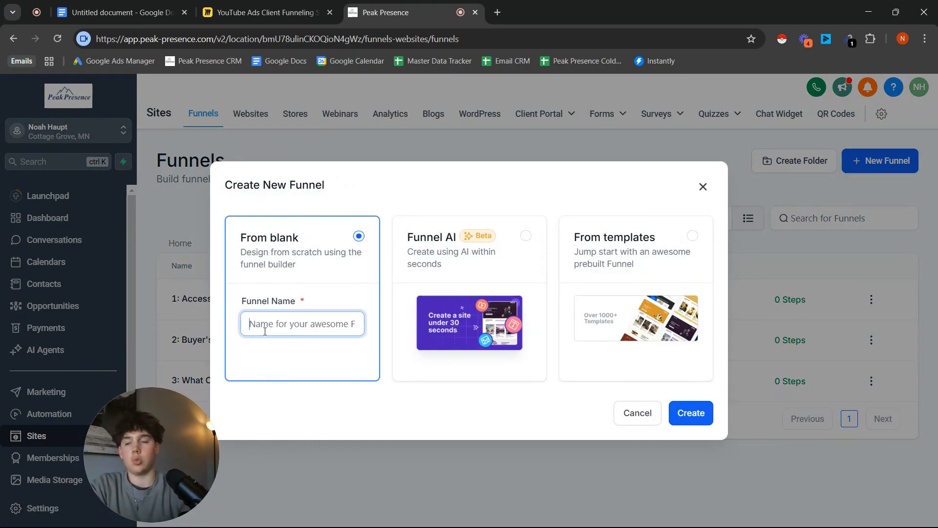
{"action": "type", "text": "Buyer"}
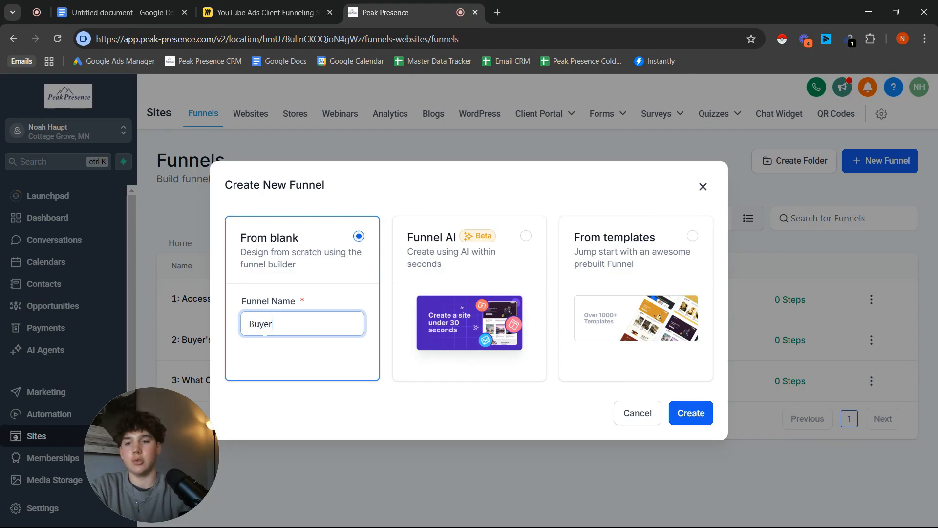
{"action": "type", "text": " FUnnel"}
{"action": "key", "text": "BackSpace"}
{"action": "key", "text": "BackSpace"}
{"action": "key", "text": "BackSpace"}
{"action": "key", "text": "BackSpace"}
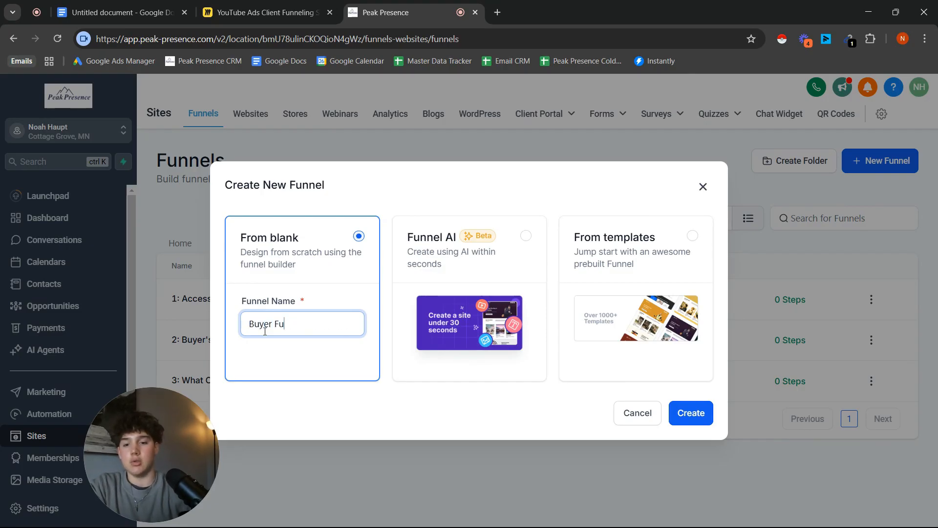
{"action": "type", "text": "nnel YouTube Ads"}
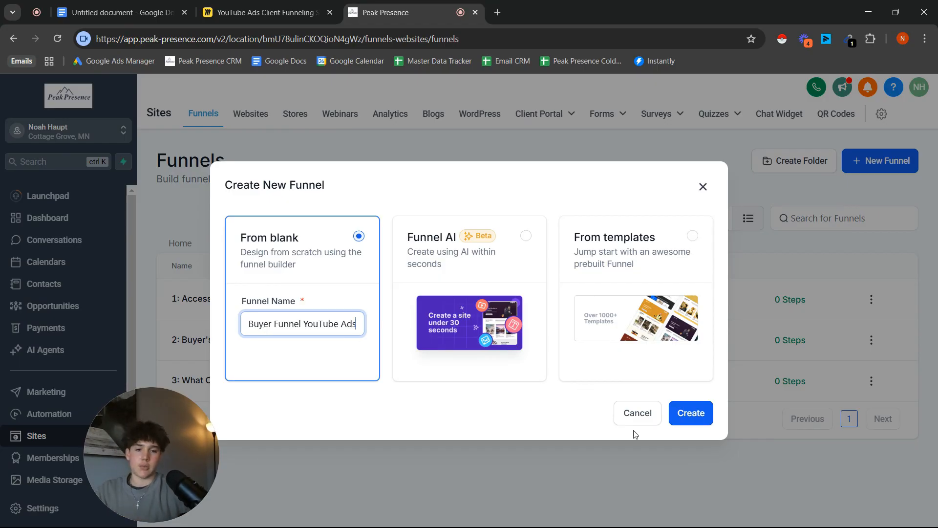
{"action": "left_click", "coordinate": [677, 413]}
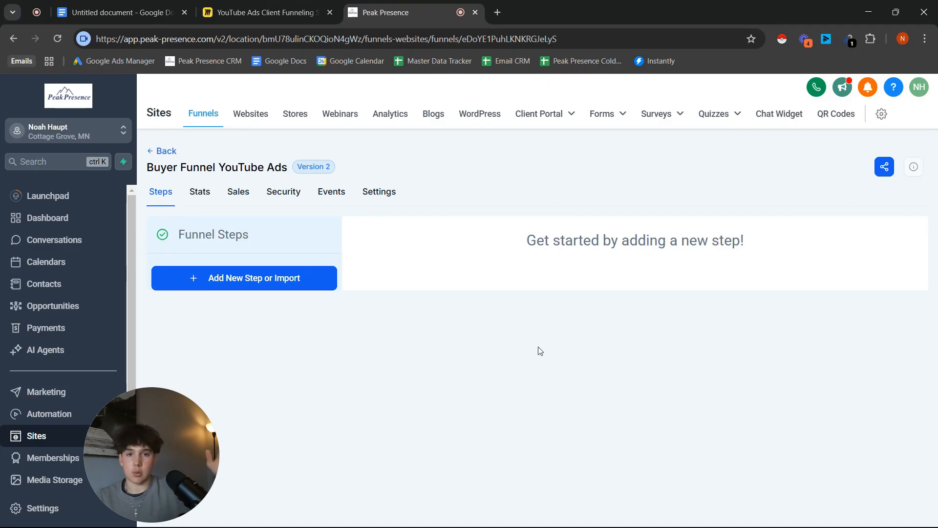
Add an 'Opt in page' step to the funnel and start it from a blank design.
{"action": "left_click", "coordinate": [291, 282]}
{"action": "left_click", "coordinate": [382, 247]}
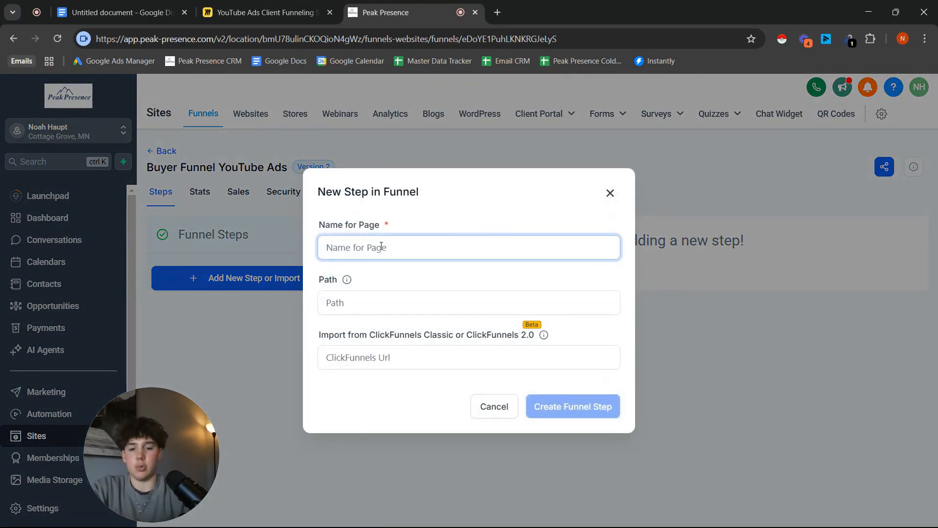
{"action": "type", "text": "Opt in page"}
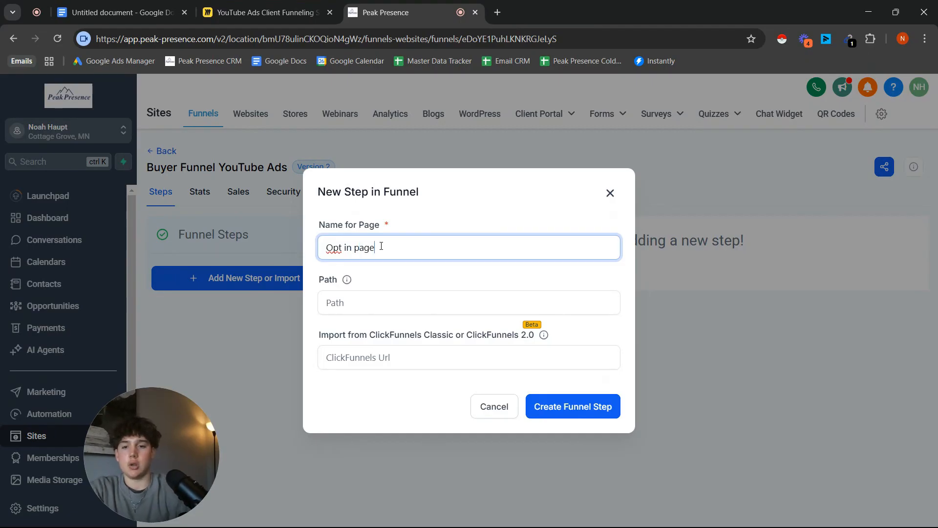
{"action": "left_click", "coordinate": [582, 405]}
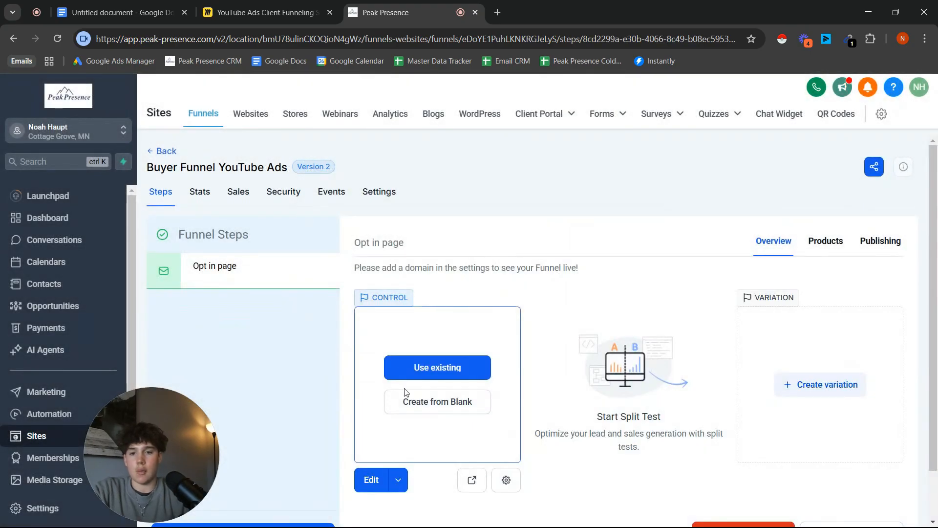
{"action": "left_click", "coordinate": [432, 409]}
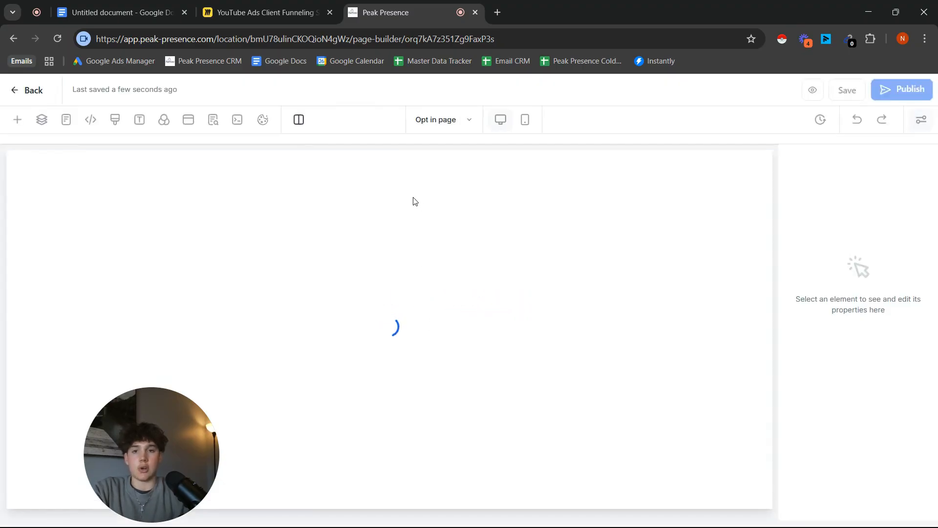
Add a Full Width section to the opt-in page, then bring up the Google Docs ad script.
{"action": "left_click", "coordinate": [166, 232]}
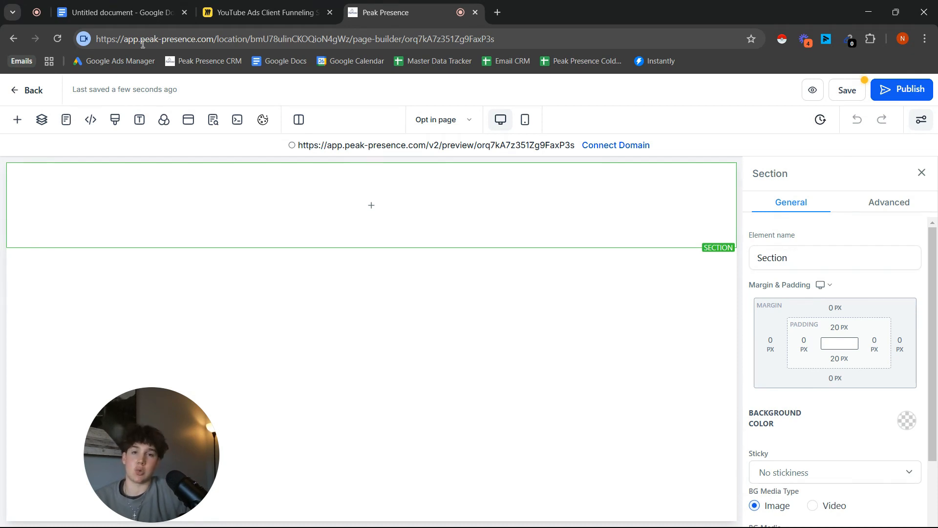
{"action": "left_click", "coordinate": [119, 12]}
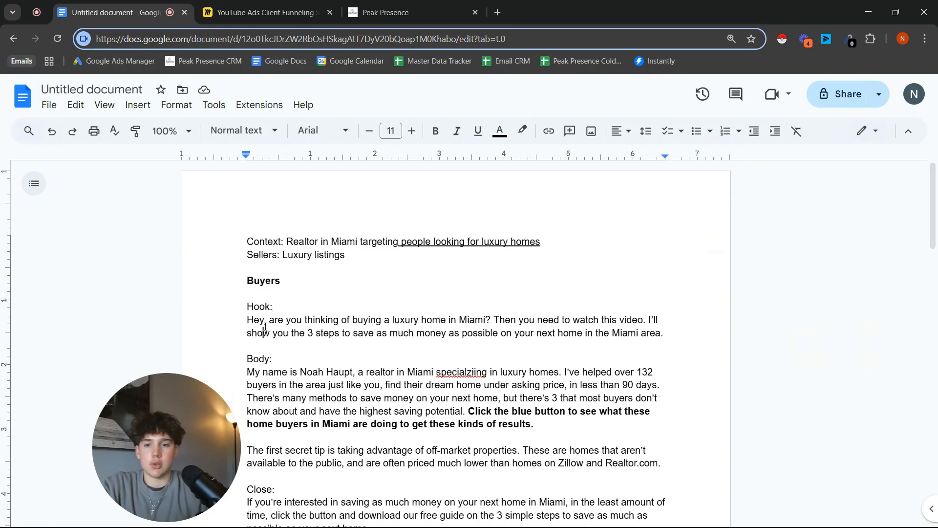
Add a single-column row with a headline element to the empty opt-in page section.
{"action": "left_click_drag", "start_coordinate": [265, 331], "coordinate": [350, 333]}
{"action": "left_click", "coordinate": [351, 333]}
{"action": "left_click", "coordinate": [386, 12]}
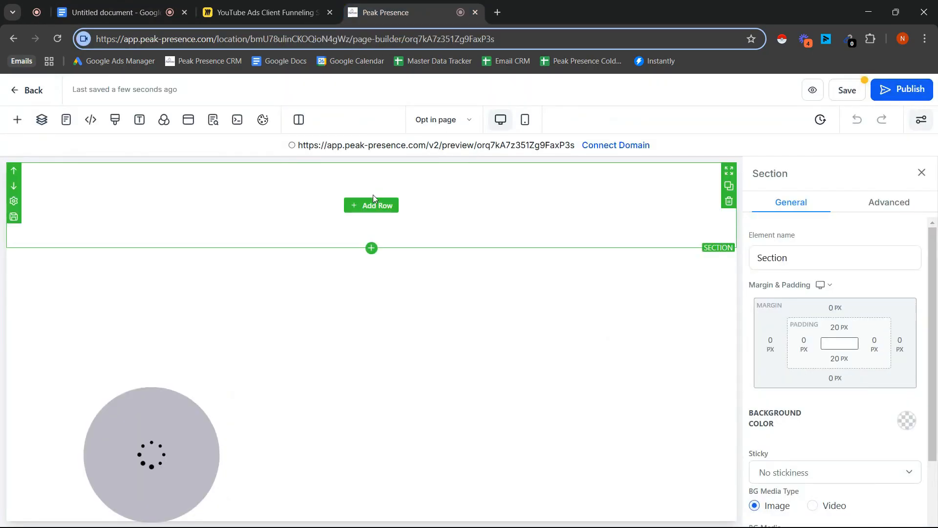
{"action": "left_click", "coordinate": [374, 203]}
{"action": "left_click", "coordinate": [188, 245]}
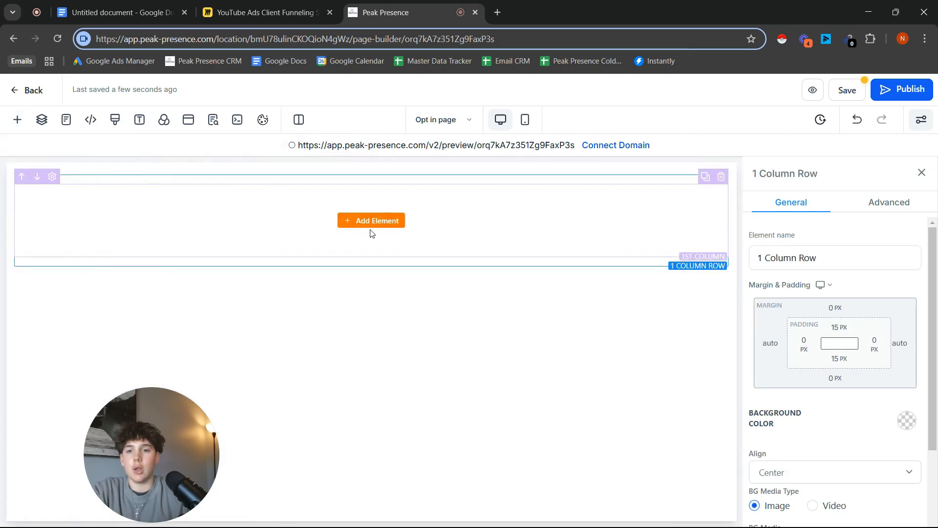
{"action": "left_click", "coordinate": [371, 225]}
{"action": "left_click", "coordinate": [151, 281]}
Replace the placeholder headline with 'Are You Thinking of Buying a Luxury Home In Miami?'.
{"action": "left_click", "coordinate": [341, 209]}
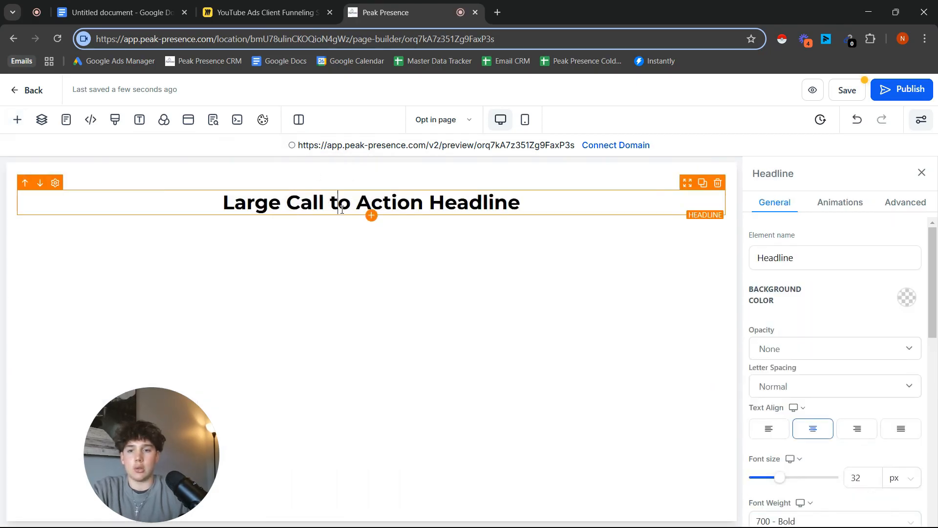
{"action": "key", "text": "ctrl+a"}
{"action": "type", "text": "Are Y"}
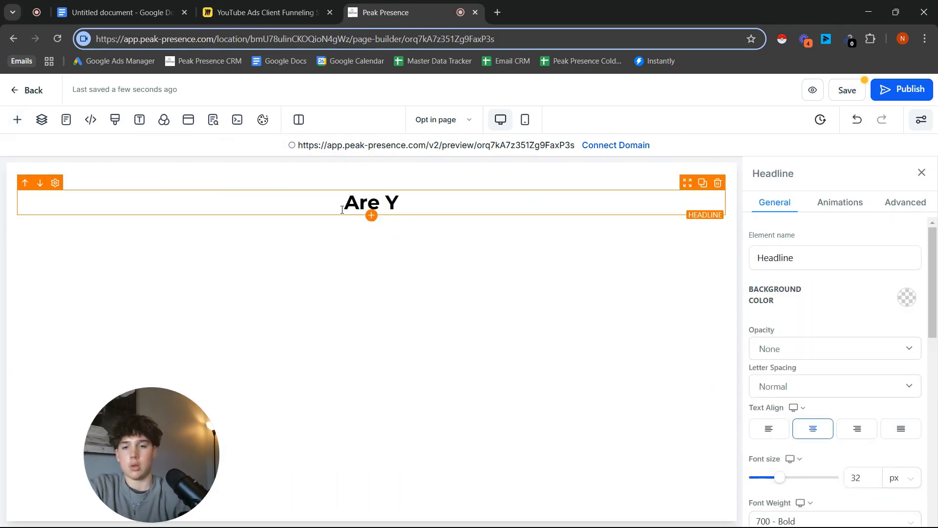
{"action": "type", "text": "ou Th"}
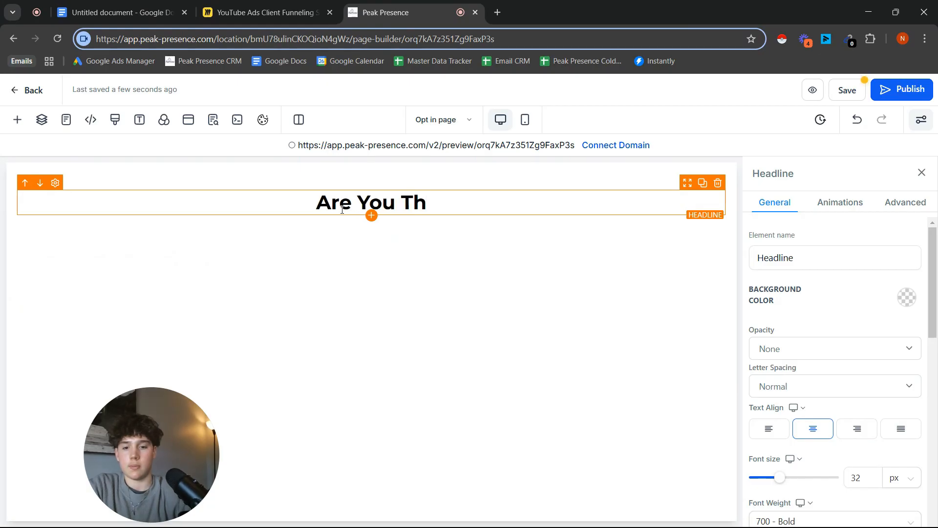
{"action": "type", "text": "inking of Buying "}
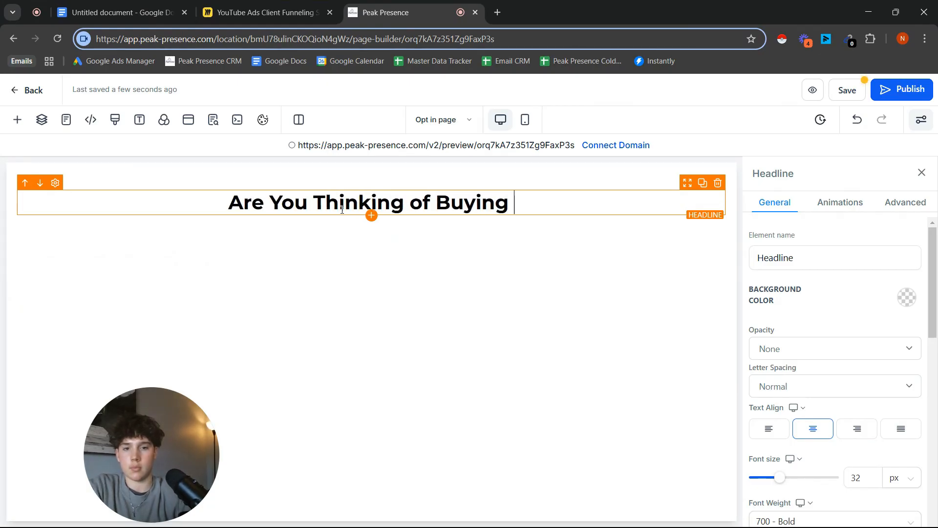
{"action": "type", "text": "A L"}
{"action": "key", "text": "BackSpace"}
{"action": "key", "text": "BackSpace"}
{"action": "key", "text": "BackSpace"}
{"action": "key", "text": "BackSpace"}
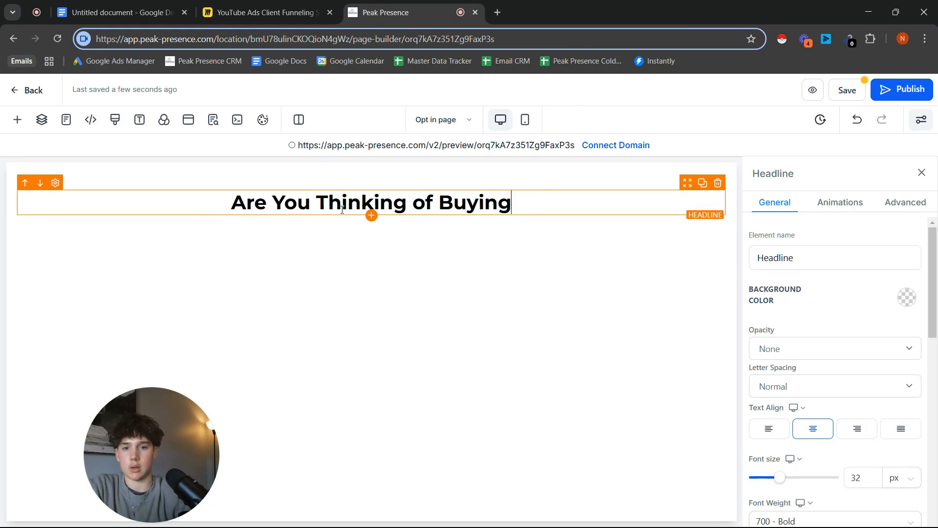
{"action": "type", "text": "A"}
{"action": "key", "text": "BackSpace"}
{"action": "type", "text": "a "}
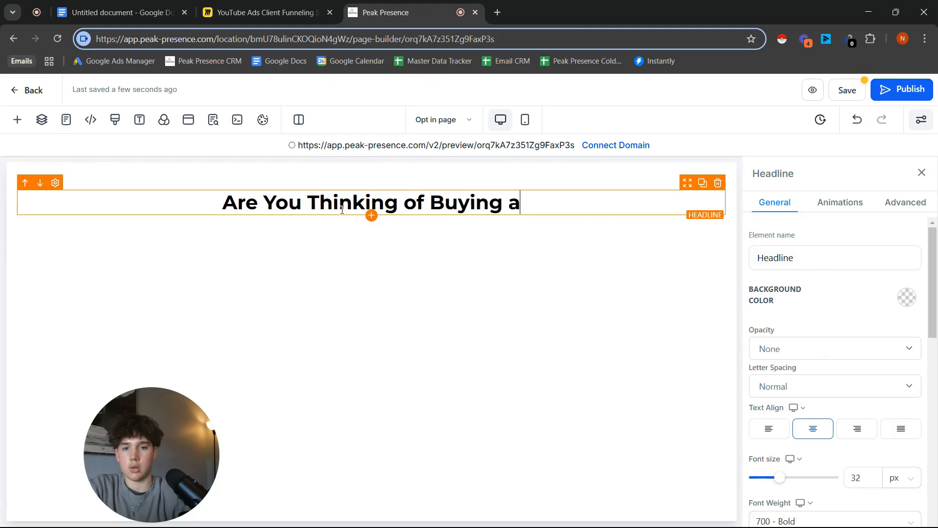
{"action": "type", "text": "Luxury Home IN"}
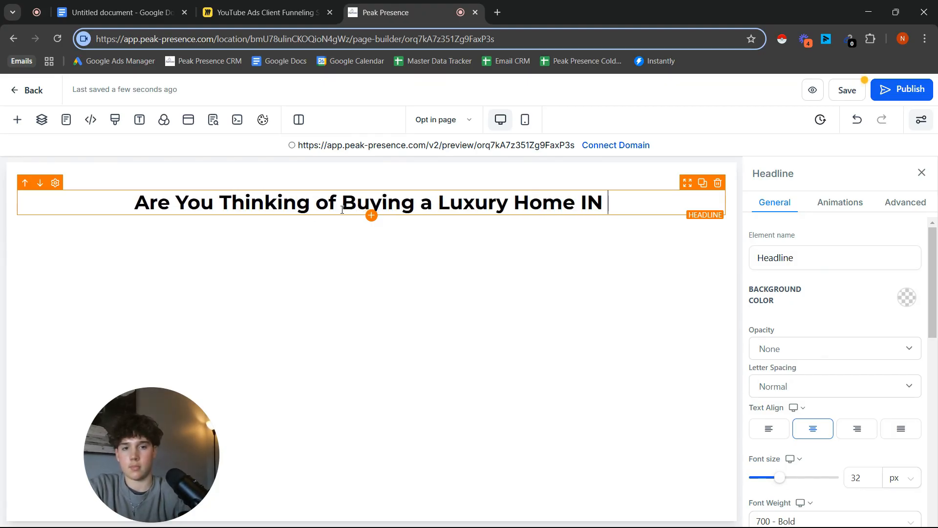
{"action": "key", "text": "BackSpace"}
{"action": "type", "text": "nb"}
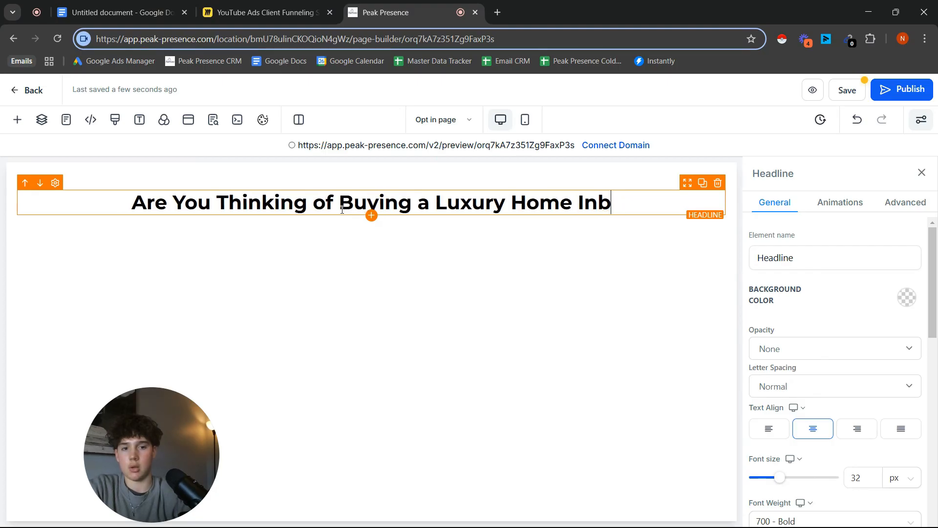
{"action": "key", "text": "BackSpace"}
{"action": "type", "text": "Miami"}
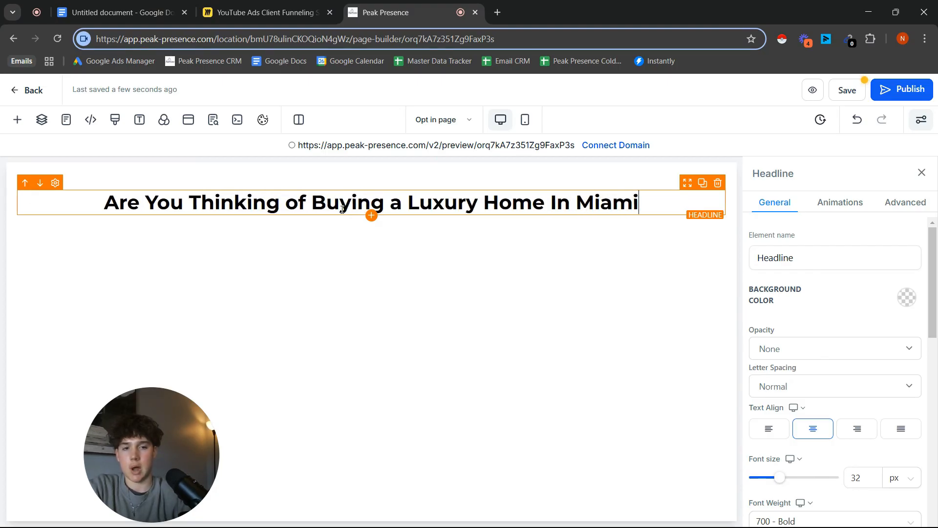
{"action": "type", "text": "?"}
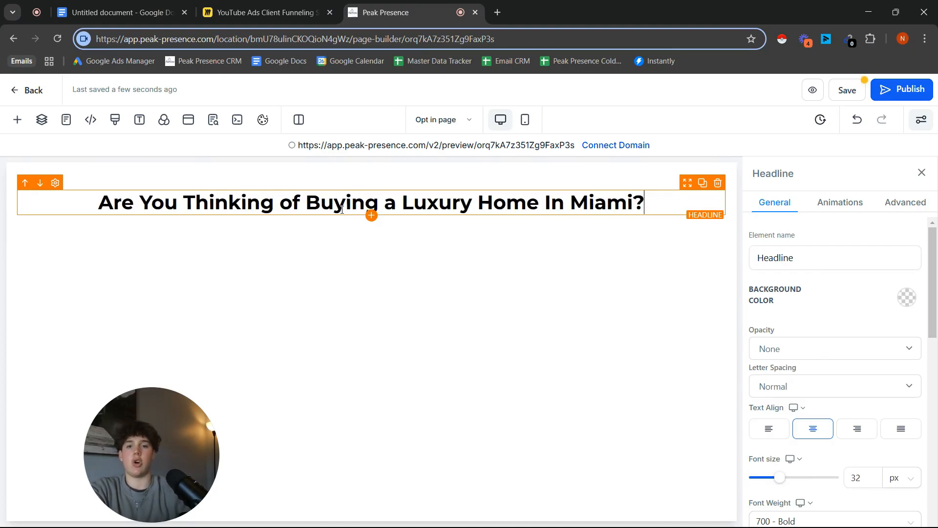
{"action": "left_click", "coordinate": [372, 215]}
Add a paragraph element and move it above the headline.
{"action": "left_click", "coordinate": [309, 284]}
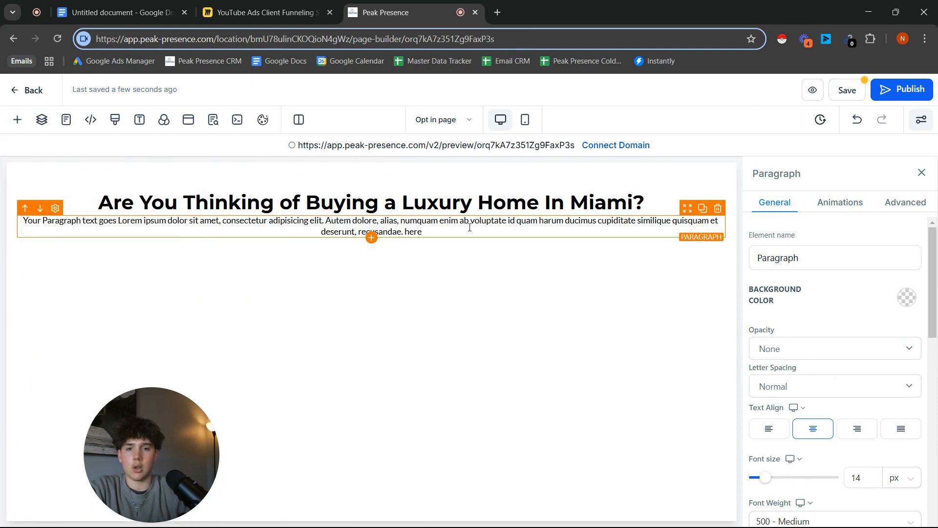
{"action": "left_click", "coordinate": [25, 208]}
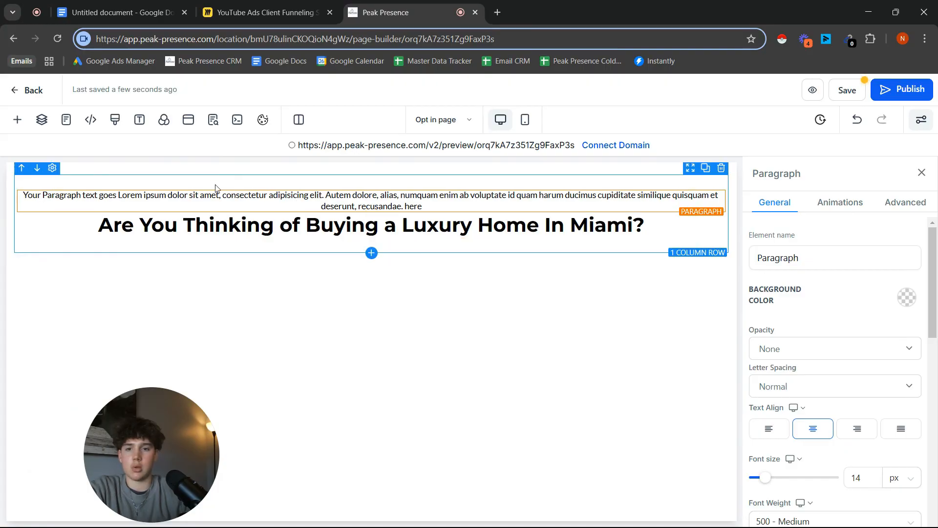
{"action": "scroll", "coordinate": [775, 424], "scroll_direction": "down", "scroll_amount": 1}
{"action": "left_click_drag", "start_coordinate": [765, 418], "coordinate": [775, 421]}
Replace the paragraph's placeholder text with 'ATTENTION: MIAMI HOMEBUYERS'.
{"action": "double_click", "coordinate": [429, 203]}
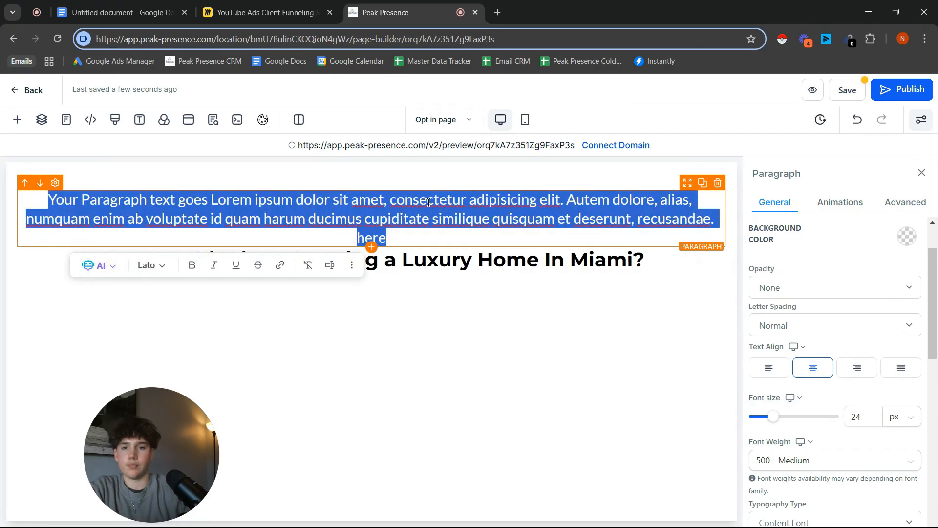
{"action": "type", "text": "ATTENTI"}
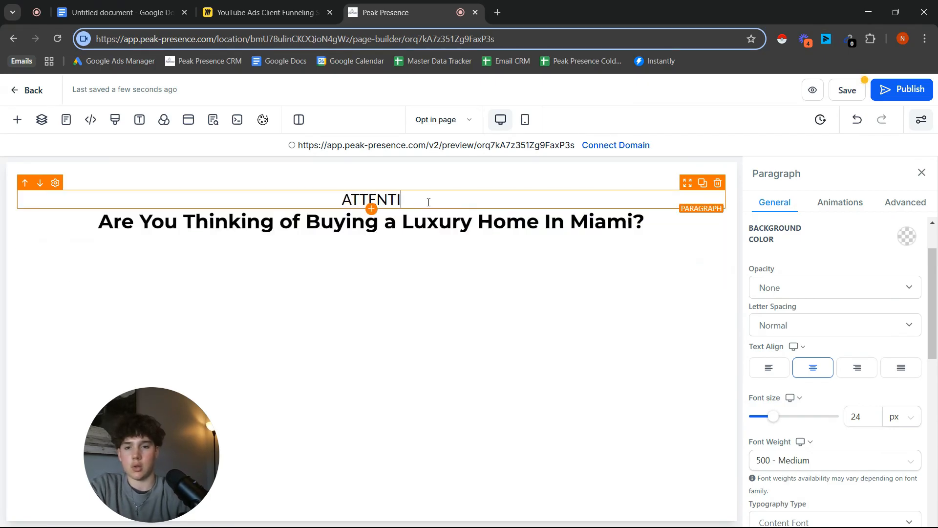
{"action": "type", "text": "ON: MIAMI "}
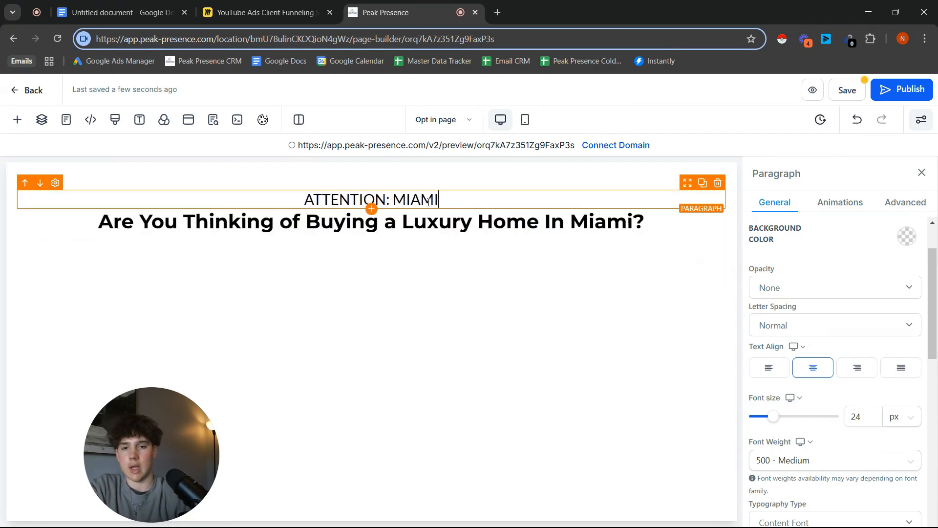
{"action": "type", "text": "HOMEBUYRS"}
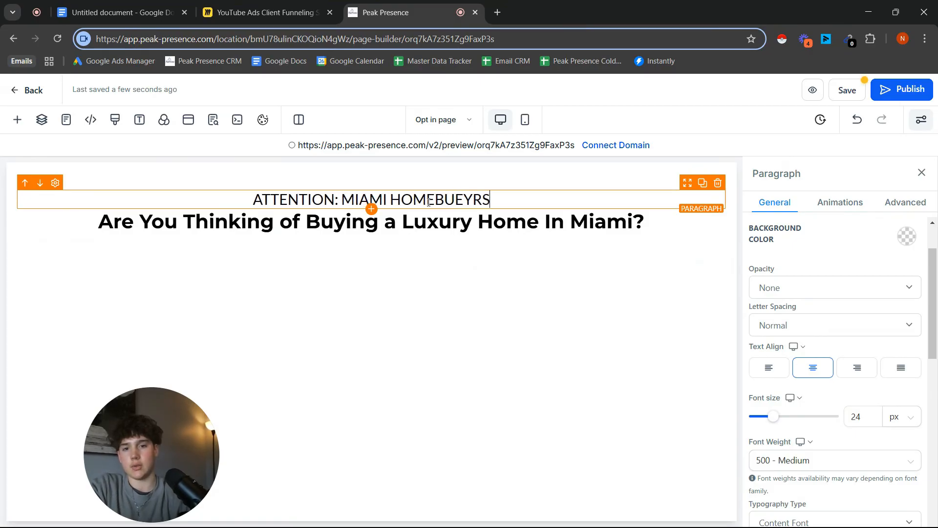
{"action": "key", "text": "BackSpace"}
{"action": "key", "text": "BackSpace"}
{"action": "key", "text": "BackSpace"}
{"action": "type", "text": "YERS"}
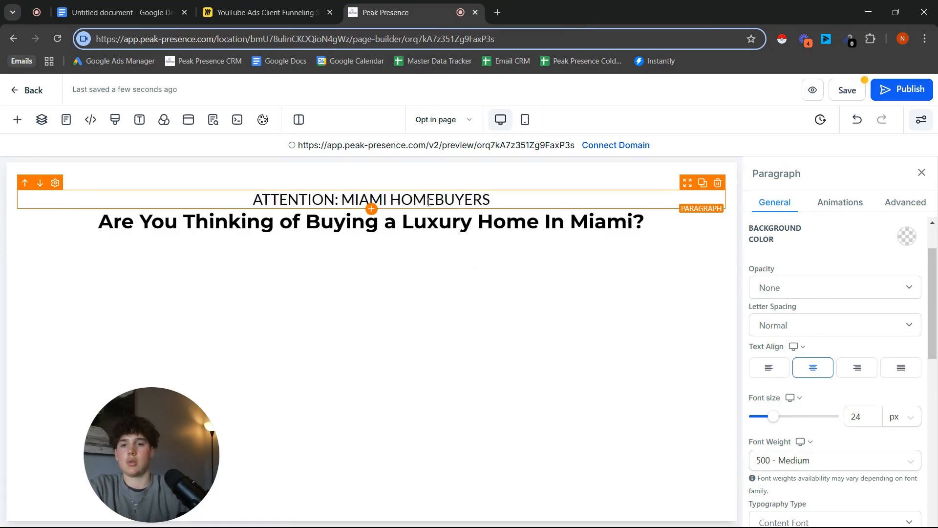
Format the ATTENTION line at 24 px, working through its row, column and section.
{"action": "triple_click", "coordinate": [412, 198]}
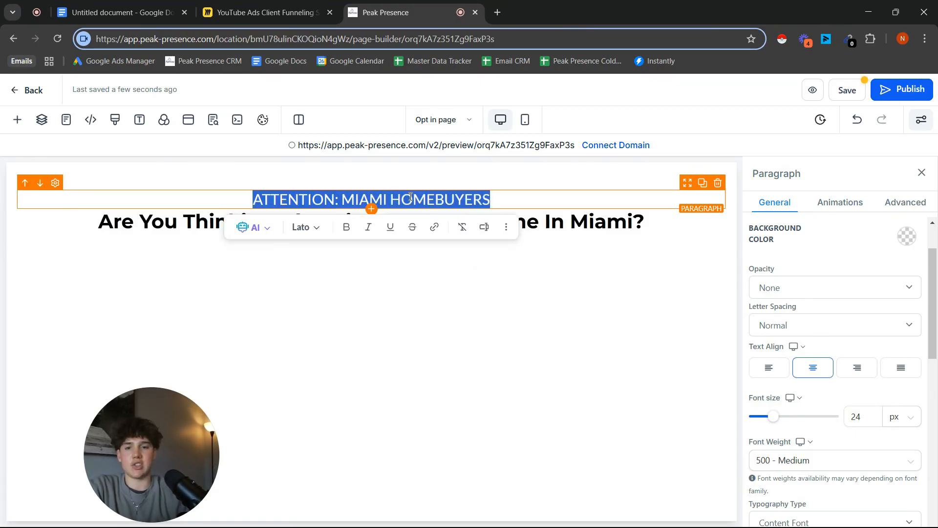
{"action": "left_click", "coordinate": [342, 205]}
{"action": "left_click", "coordinate": [384, 200]}
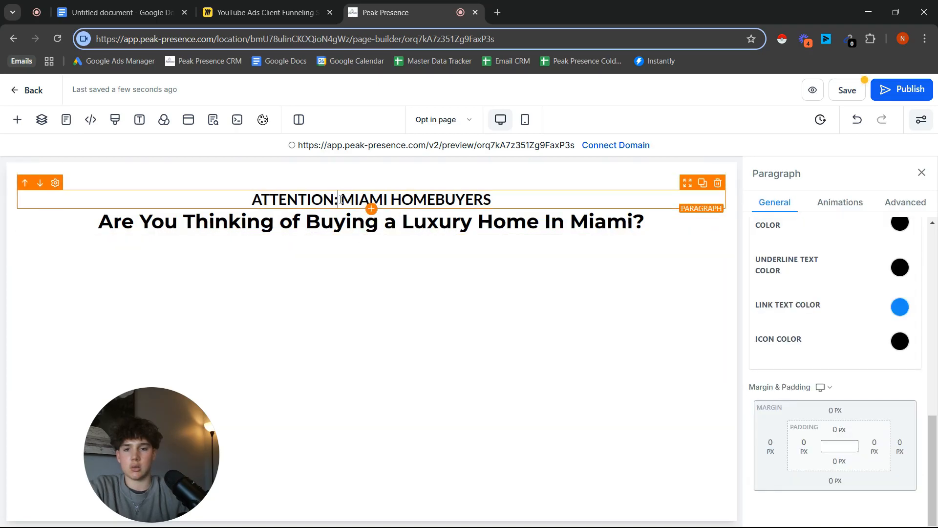
{"action": "left_click", "coordinate": [391, 196]}
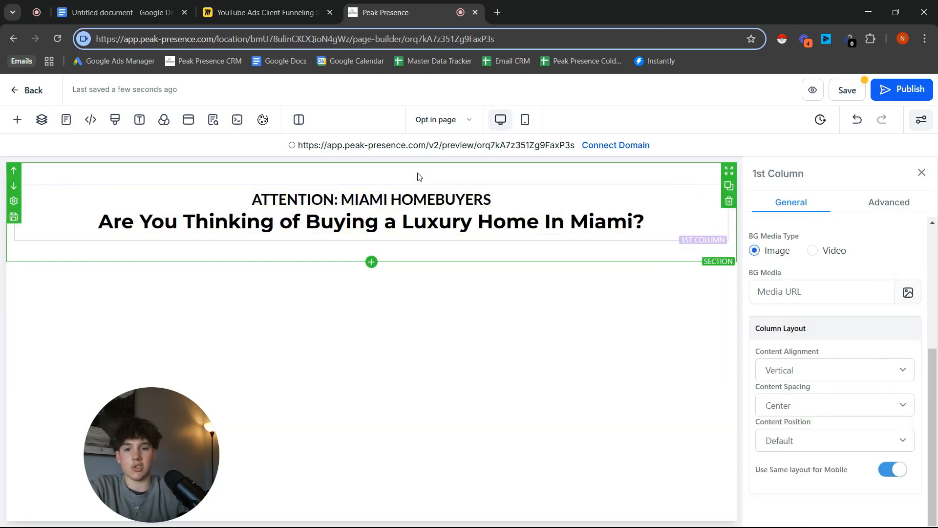
{"action": "left_click", "coordinate": [416, 178]}
{"action": "left_click", "coordinate": [496, 202]}
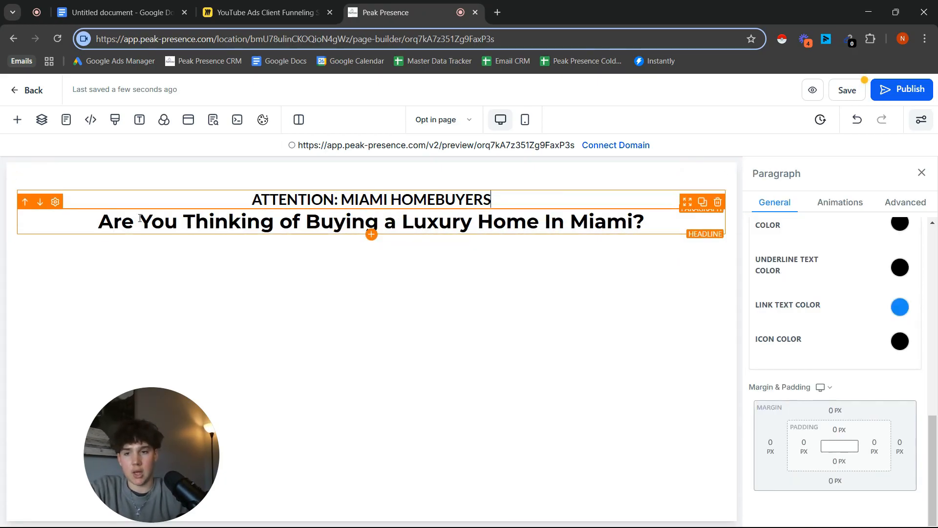
{"action": "left_click_drag", "start_coordinate": [103, 228], "coordinate": [650, 224]}
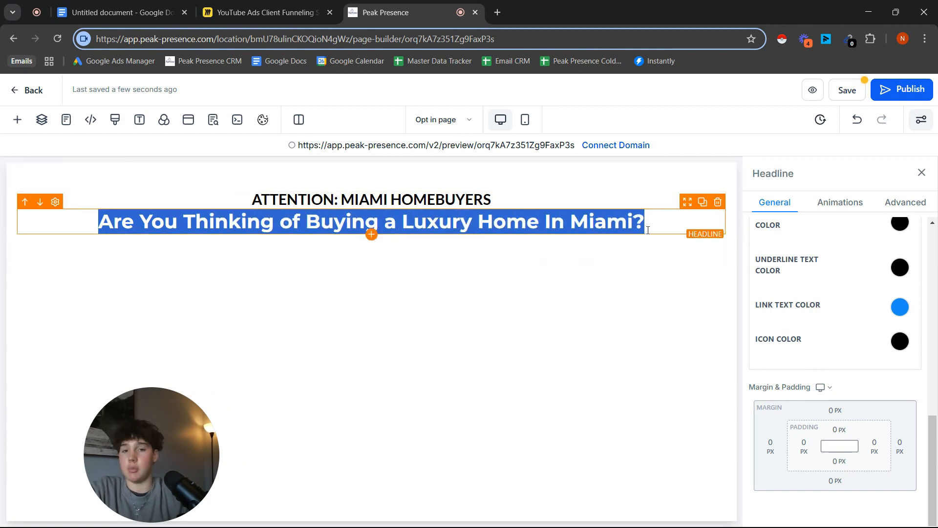
{"action": "left_click", "coordinate": [612, 257]}
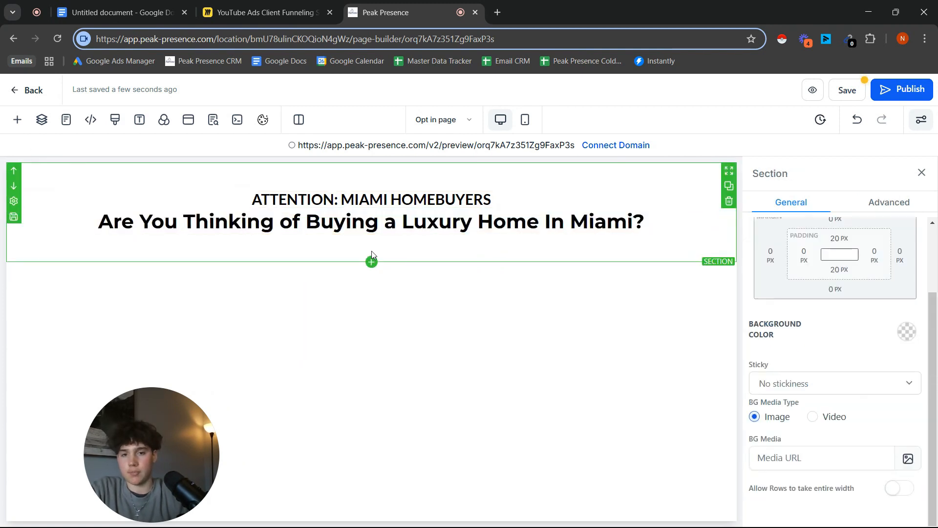
Add a two-column row below the headline with the Landing Page Opt-in form on the right.
{"action": "left_click", "coordinate": [371, 250]}
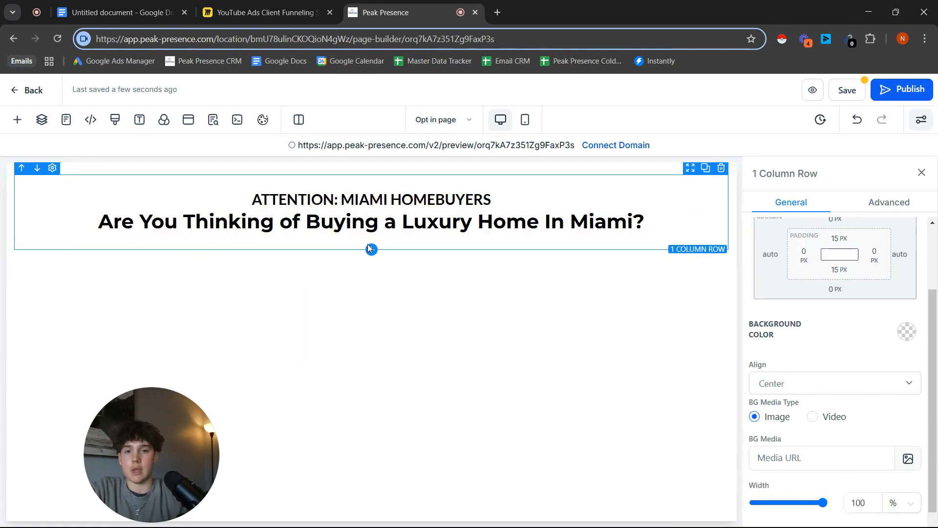
{"action": "left_click", "coordinate": [366, 256]}
{"action": "left_click", "coordinate": [373, 250]}
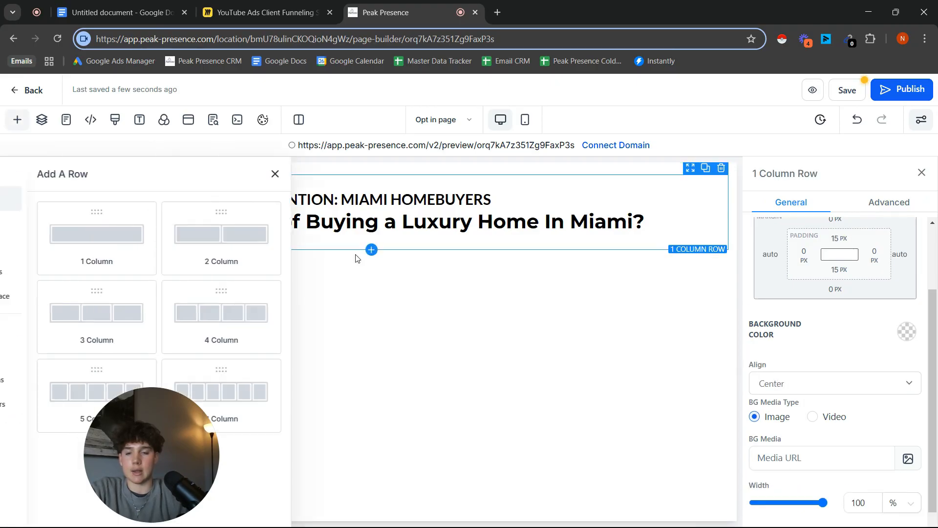
{"action": "left_click", "coordinate": [273, 244]}
{"action": "left_click", "coordinate": [523, 299]}
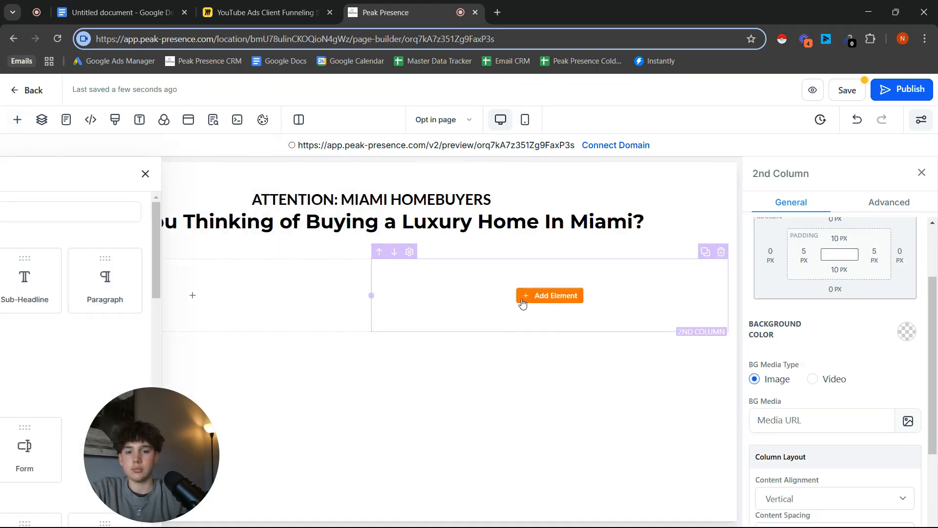
{"action": "scroll", "coordinate": [249, 337], "scroll_direction": "down", "scroll_amount": 3}
{"action": "left_click_drag", "start_coordinate": [240, 315], "coordinate": [366, 345]}
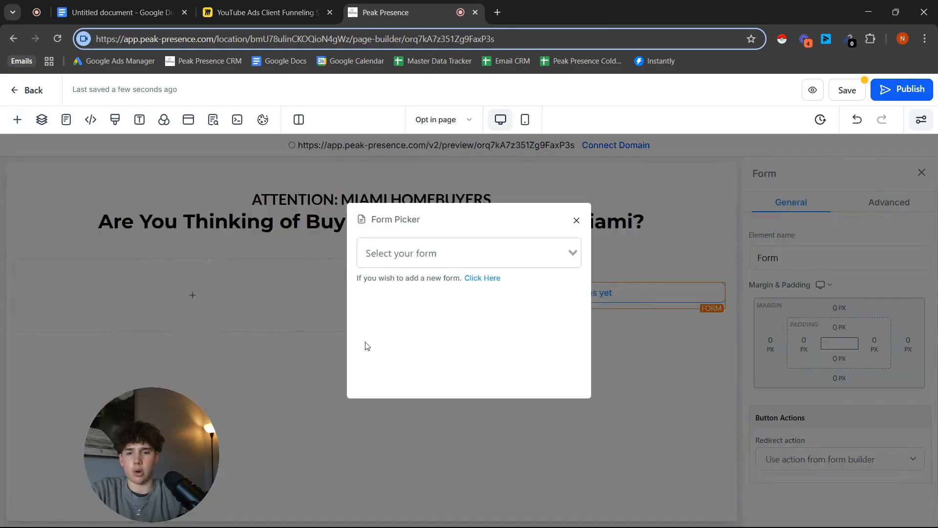
{"action": "left_click", "coordinate": [462, 261]}
{"action": "left_click", "coordinate": [440, 293]}
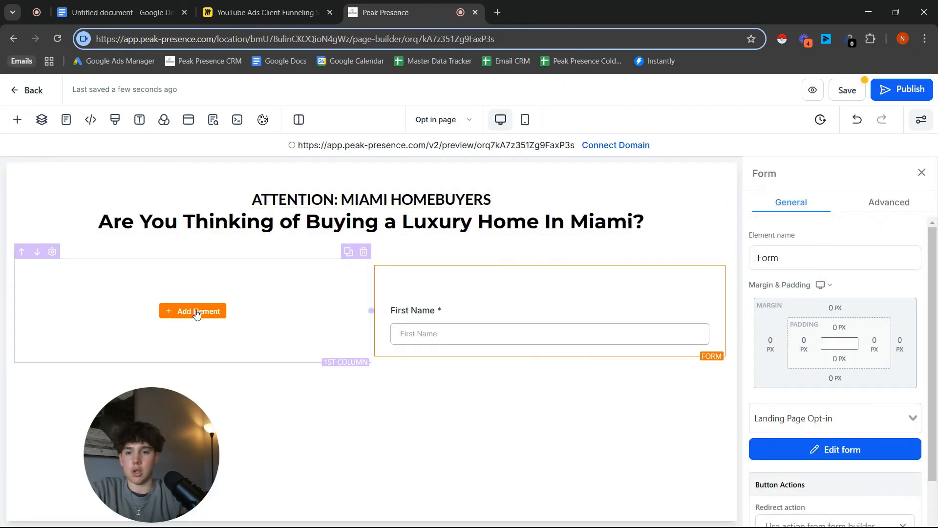
Place an empty image element in the left column beside the form.
{"action": "left_click", "coordinate": [184, 325]}
{"action": "scroll", "coordinate": [194, 354], "scroll_direction": "down", "scroll_amount": 1}
{"action": "scroll", "coordinate": [194, 354], "scroll_direction": "down", "scroll_amount": 1}
{"action": "left_click", "coordinate": [196, 342]}
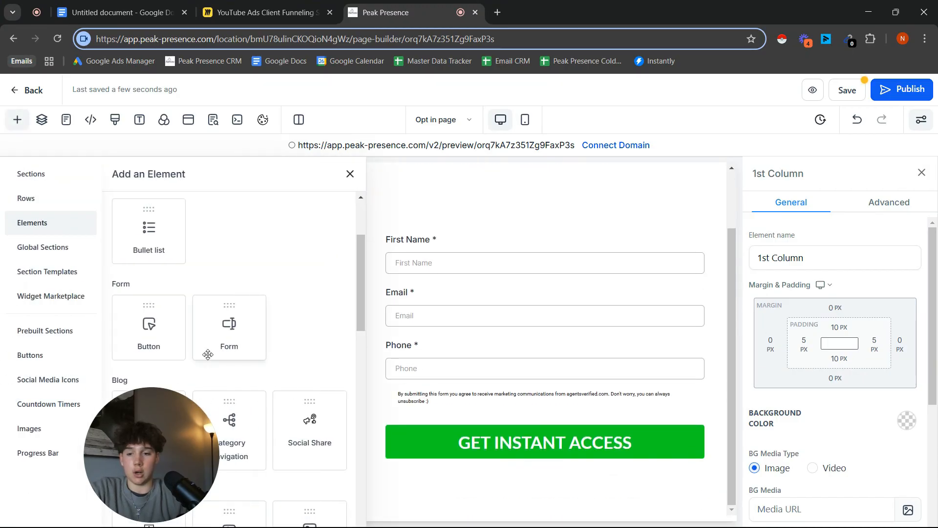
{"action": "scroll", "coordinate": [205, 354], "scroll_direction": "down", "scroll_amount": 3}
{"action": "mouse_move", "coordinate": [310, 413]}
{"action": "left_mouse_down"}
{"action": "mouse_move", "coordinate": [310, 402]}
{"action": "mouse_move", "coordinate": [308, 411]}
{"action": "left_mouse_up"}
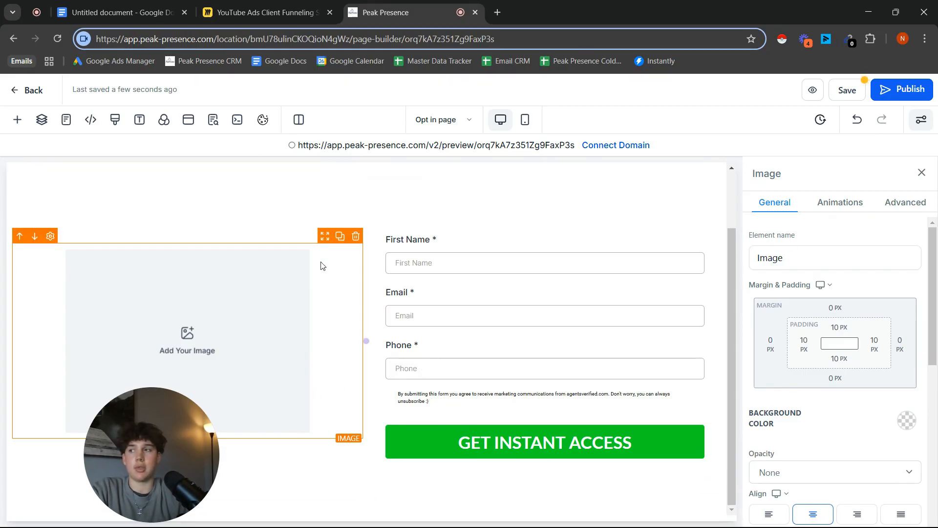
{"action": "scroll", "coordinate": [411, 284], "scroll_direction": "up", "scroll_amount": 3}
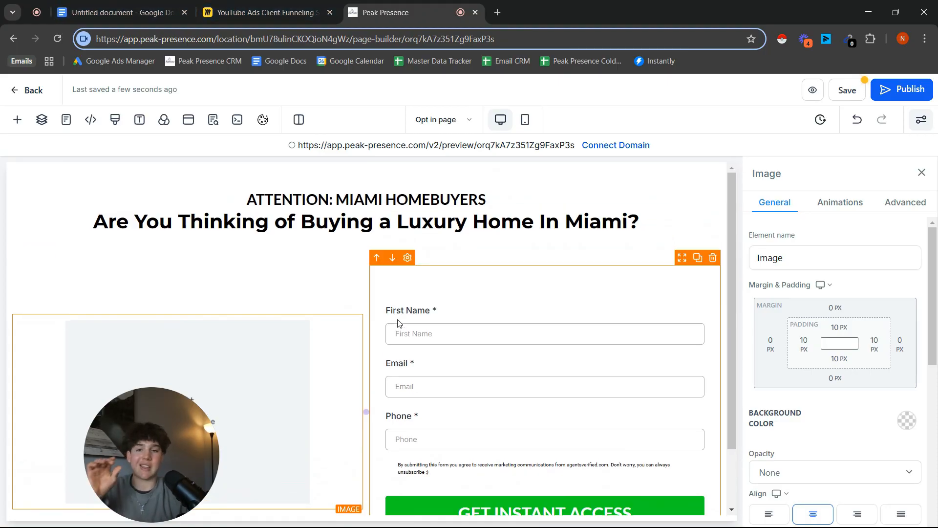
{"action": "scroll", "coordinate": [300, 272], "scroll_direction": "down", "scroll_amount": 3}
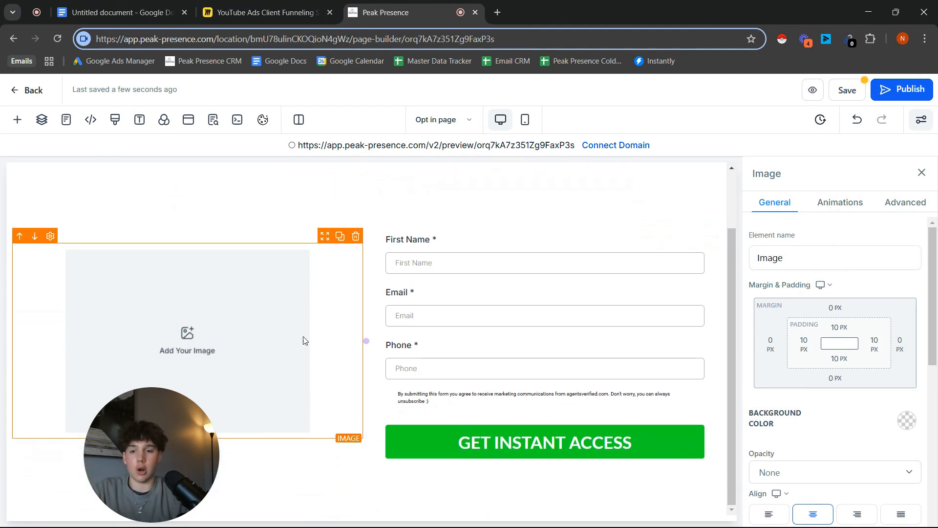
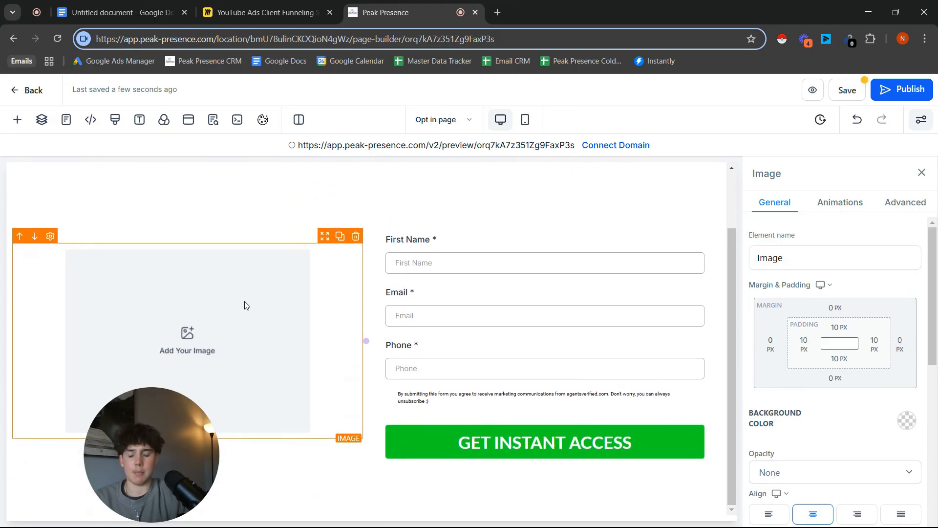
Add a single-column row below the opt-in form containing a Bullet List element.
{"action": "scroll", "coordinate": [286, 327], "scroll_direction": "down", "scroll_amount": 2}
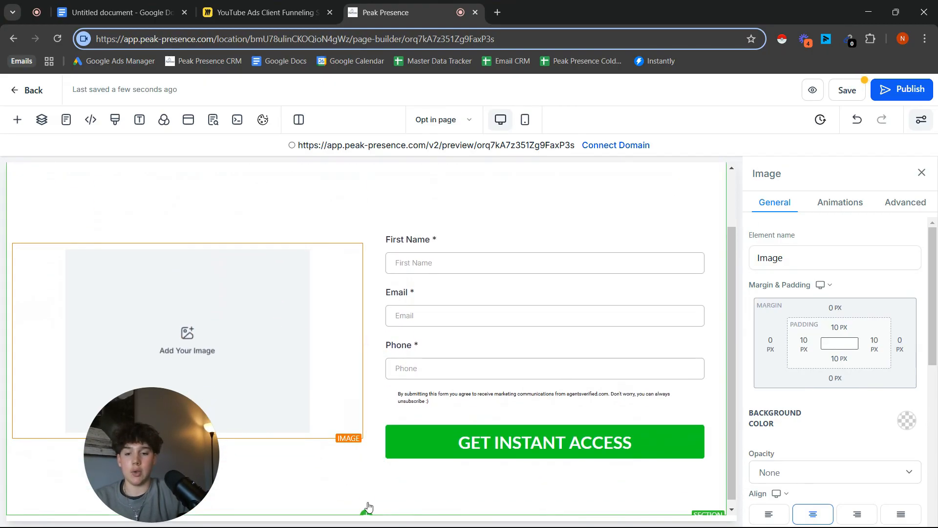
{"action": "left_click", "coordinate": [366, 506]}
{"action": "left_click", "coordinate": [174, 238]}
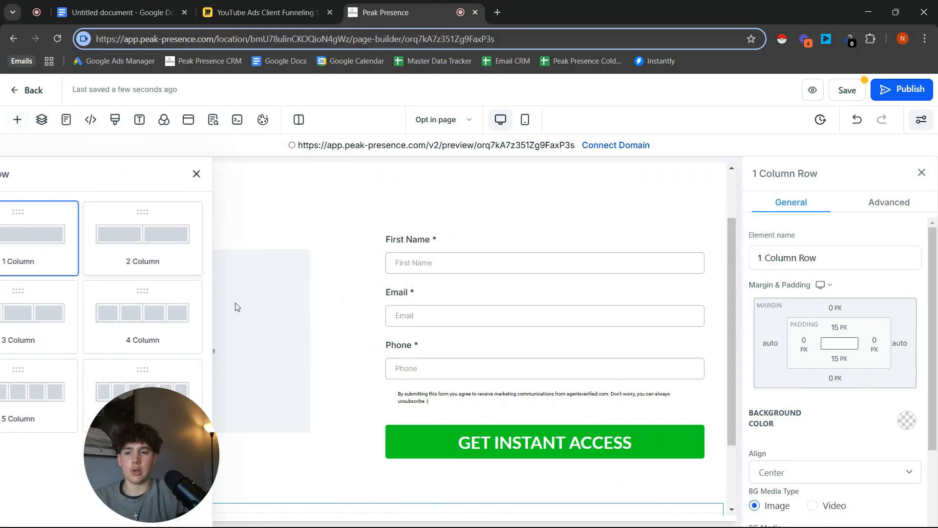
{"action": "left_click", "coordinate": [359, 459]}
{"action": "left_click", "coordinate": [358, 460]}
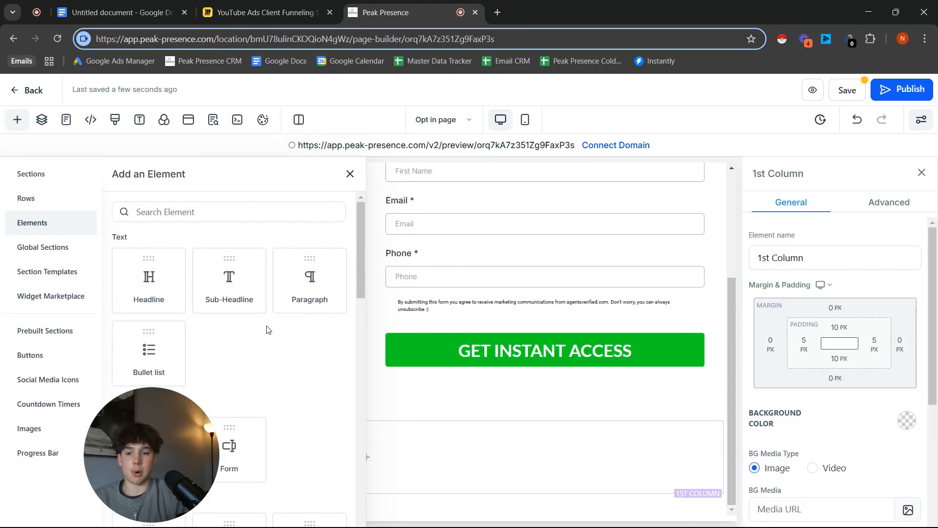
{"action": "left_click", "coordinate": [146, 364]}
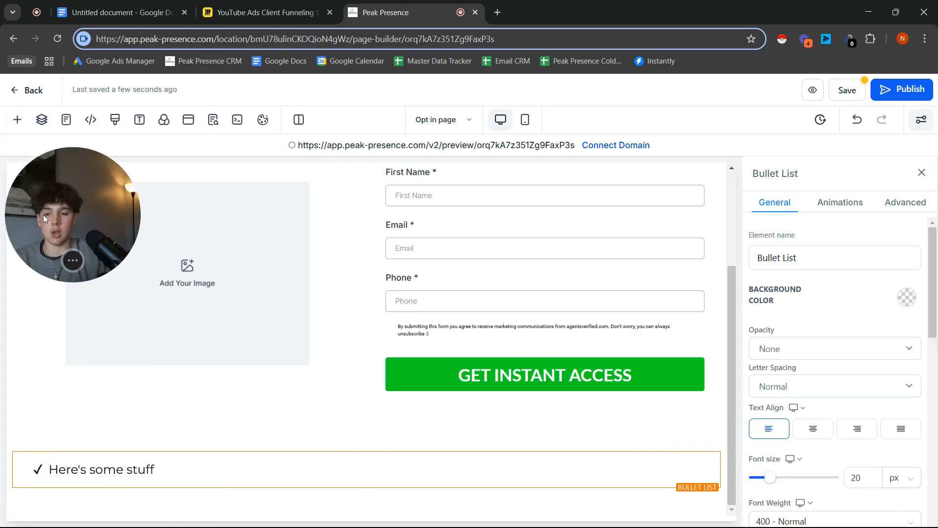
Replace the placeholder with bullets 'Learn the 3 simple steps to save as much money as possible', 'Completelty free', 'Takes less than 30 minutes'.
{"action": "triple_click", "coordinate": [178, 469]}
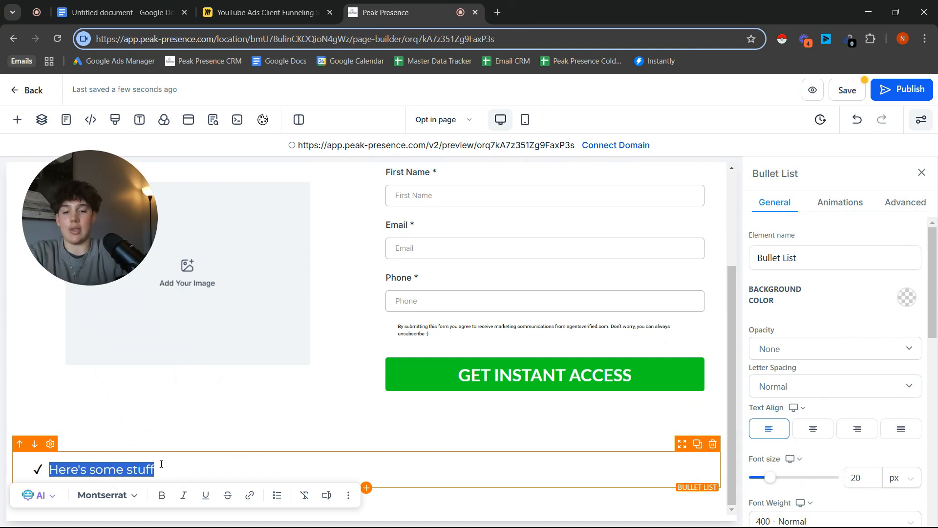
{"action": "type", "text": "Learn the 3 s"}
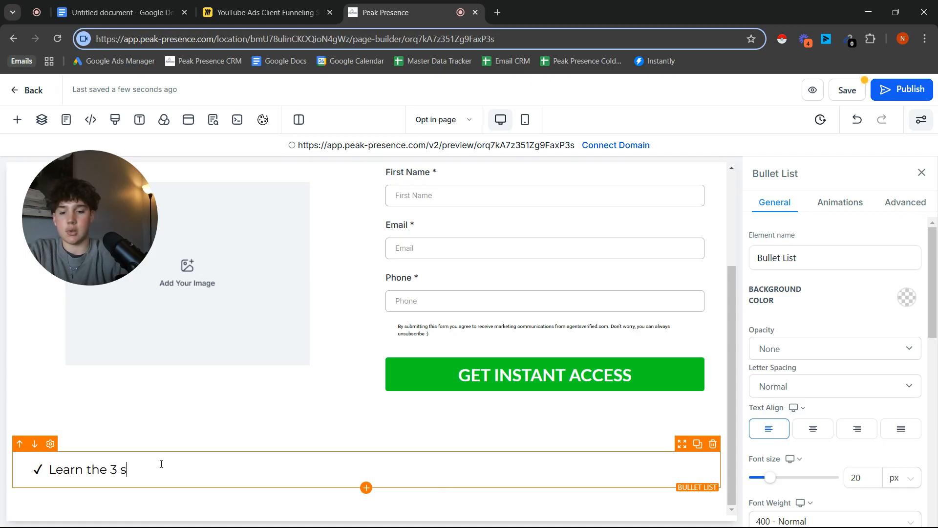
{"action": "type", "text": "imple st"}
{"action": "key", "text": "BackSpace"}
{"action": "type", "text": "imple"}
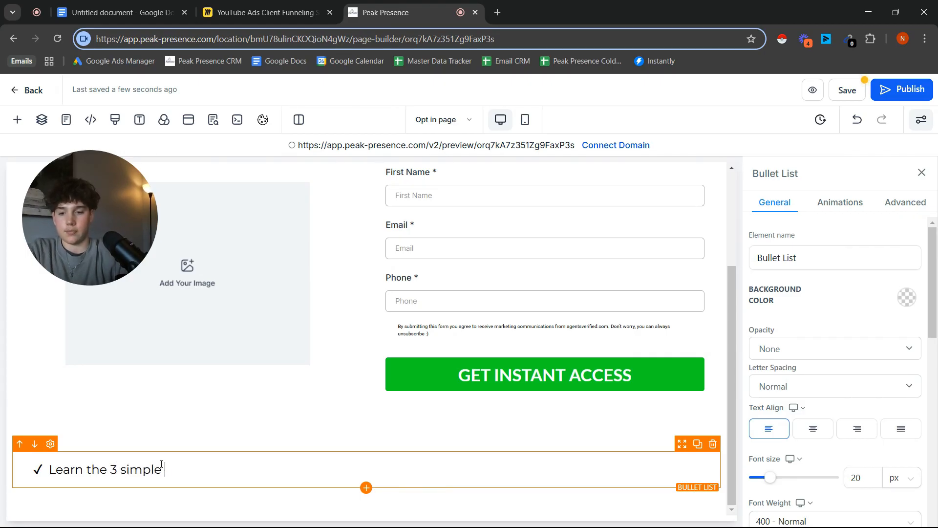
{"action": "type", "text": " steps to"}
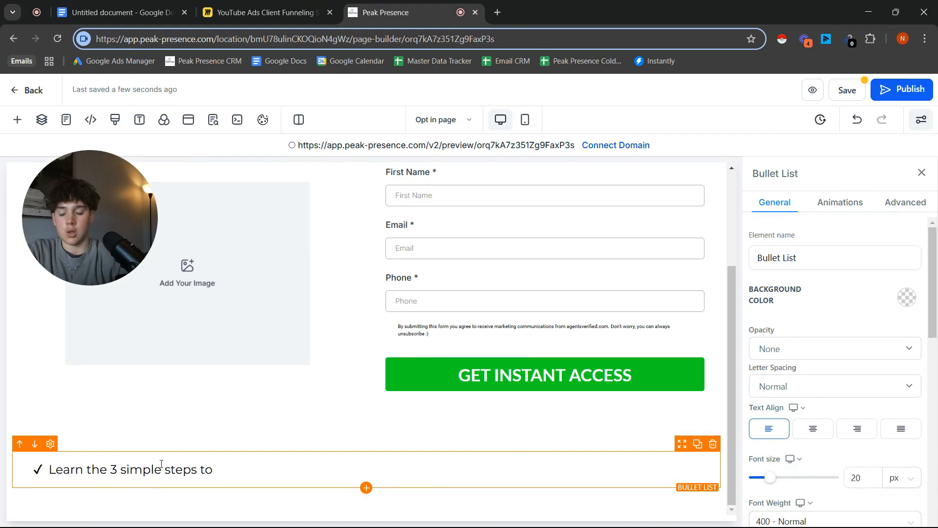
{"action": "type", "text": " save as much"}
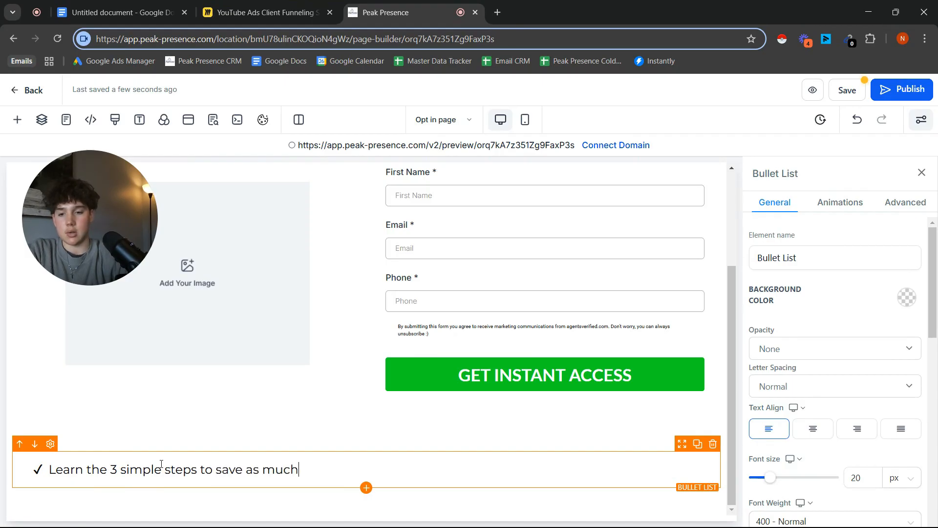
{"action": "type", "text": " money as possib"}
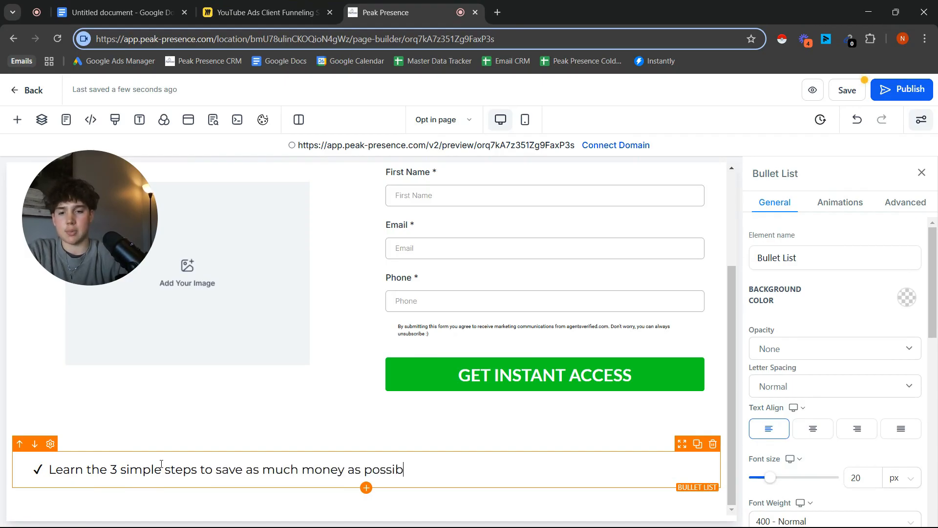
{"action": "type", "text": "le"}
{"action": "key", "text": "Return"}
{"action": "type", "text": "Completelty"}
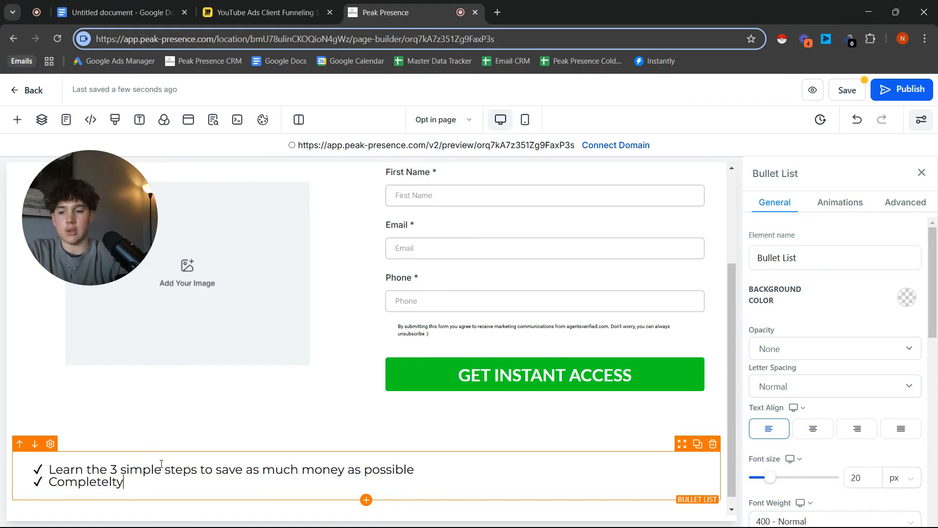
{"action": "type", "text": " free"}
{"action": "key", "text": "Return"}
{"action": "type", "text": "Takes "}
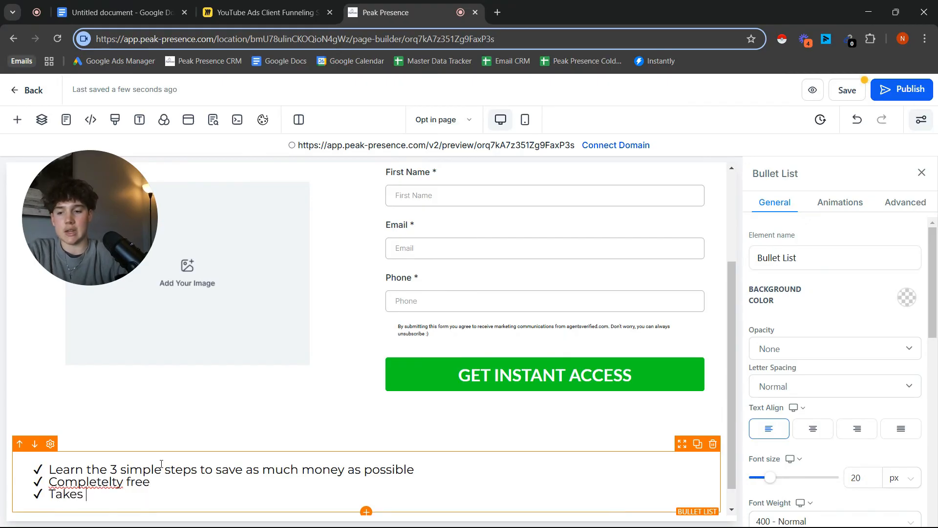
{"action": "type", "text": "less than "}
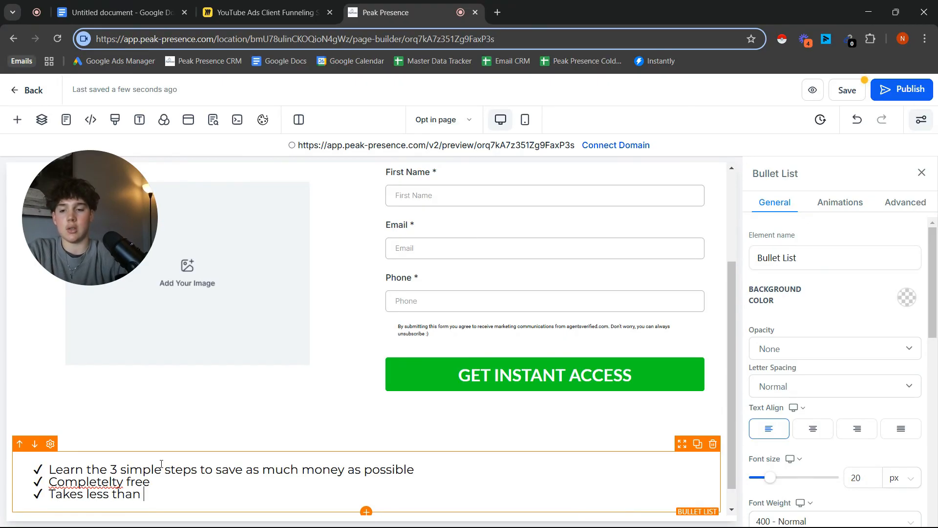
{"action": "type", "text": "30 min"}
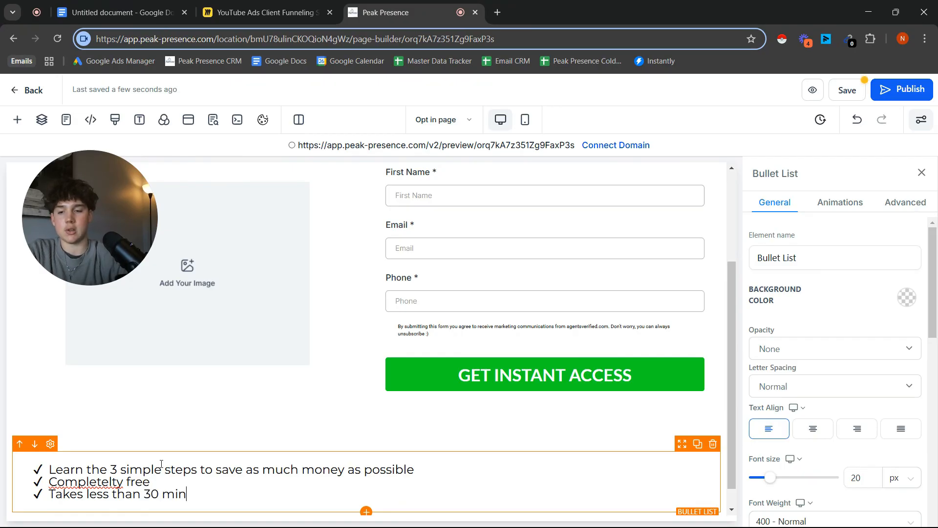
{"action": "type", "text": "utes"}
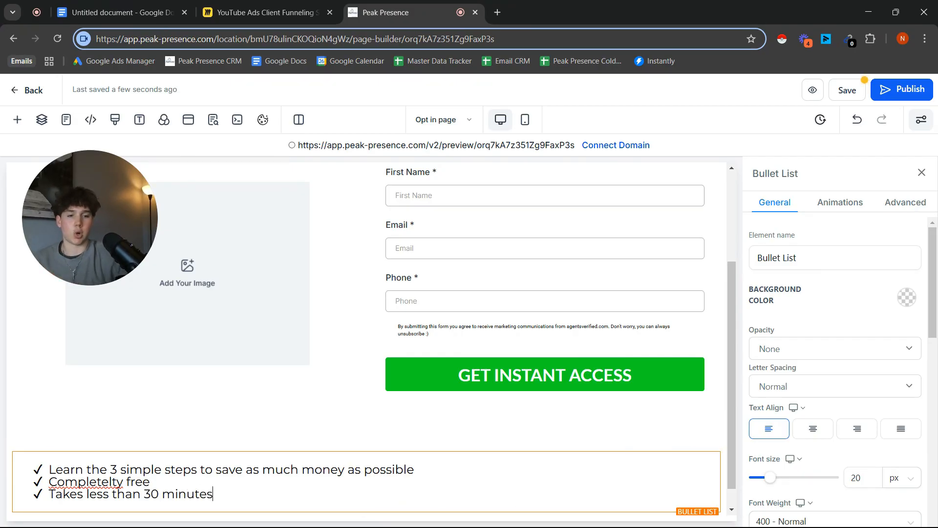
Centre the bullet text and correct 'Completelty' to 'Completely' via spell-check.
{"action": "left_click", "coordinate": [811, 429]}
{"action": "scroll", "coordinate": [537, 423], "scroll_direction": "down", "scroll_amount": 1}
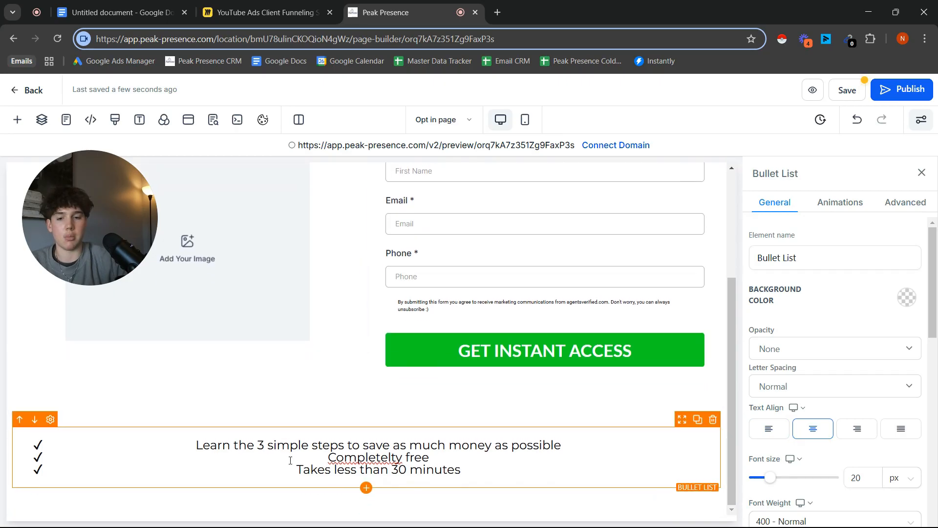
{"action": "right_click", "coordinate": [370, 457]}
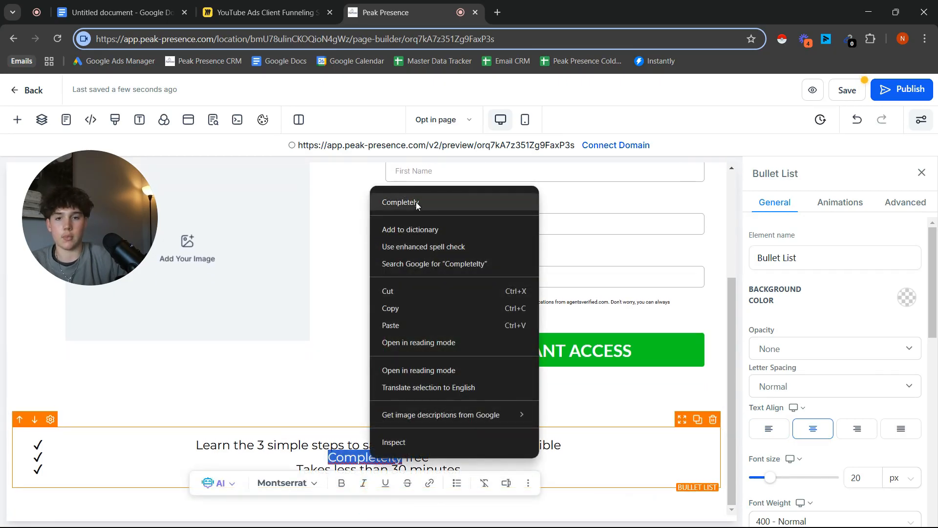
{"action": "left_click", "coordinate": [401, 201]}
{"action": "scroll", "coordinate": [309, 270], "scroll_direction": "up", "scroll_amount": 4}
{"action": "scroll", "coordinate": [313, 270], "scroll_direction": "down", "scroll_amount": 4}
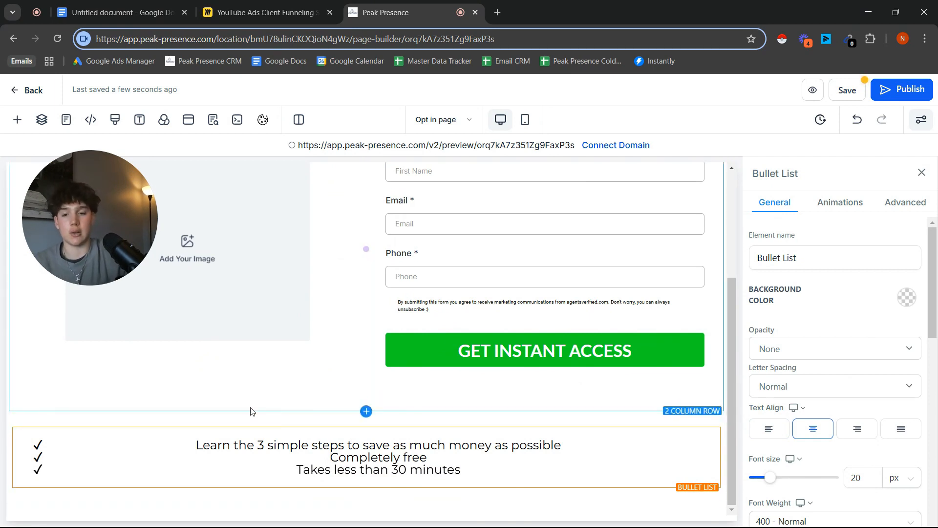
Narrow the bullet list's row to about 54% width.
{"action": "left_click", "coordinate": [498, 419]}
{"action": "scroll", "coordinate": [827, 423], "scroll_direction": "down", "scroll_amount": 3}
{"action": "left_click_drag", "start_coordinate": [824, 483], "coordinate": [778, 484]}
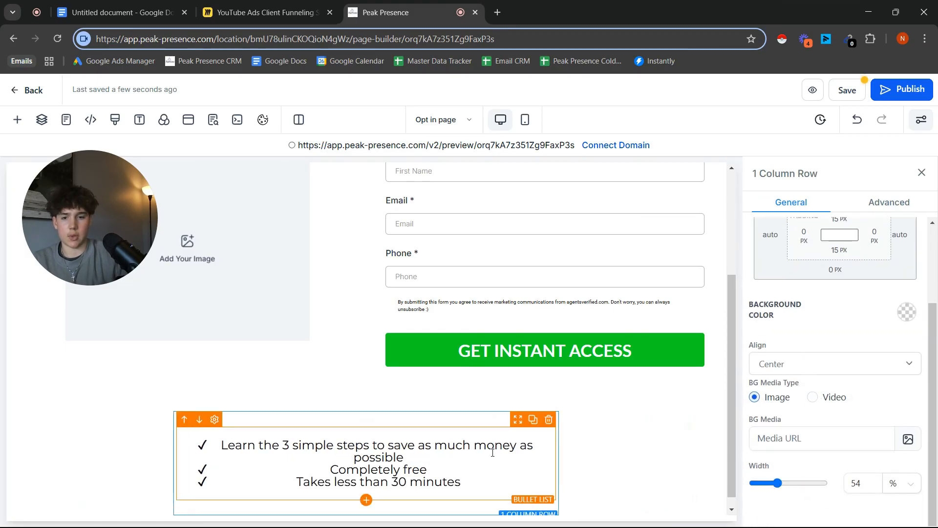
{"action": "scroll", "coordinate": [851, 417], "scroll_direction": "down", "scroll_amount": 5}
{"action": "scroll", "coordinate": [848, 416], "scroll_direction": "up", "scroll_amount": 6}
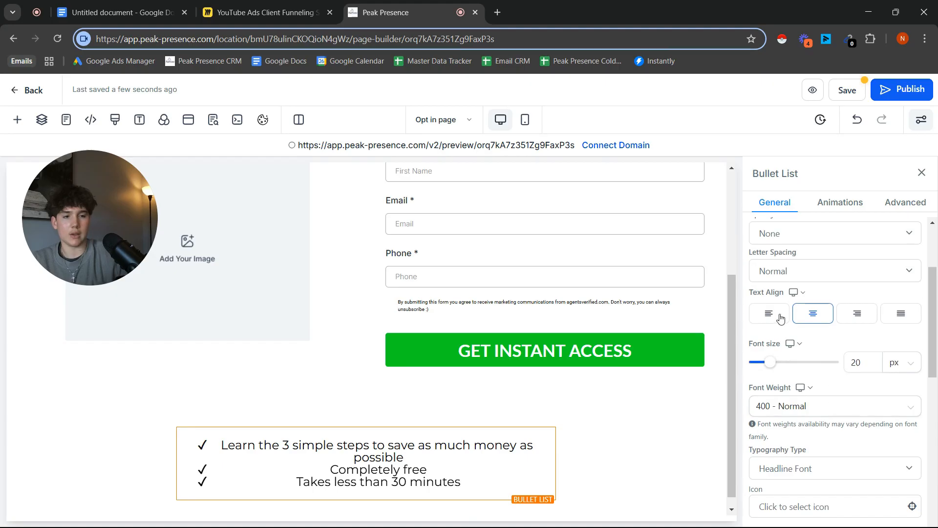
Left-align the bullet list and enlarge its font size to 25 px.
{"action": "left_click", "coordinate": [777, 316]}
{"action": "scroll", "coordinate": [731, 434], "scroll_direction": "down", "scroll_amount": 2}
{"action": "left_click", "coordinate": [509, 432]}
{"action": "scroll", "coordinate": [850, 274], "scroll_direction": "down", "scroll_amount": 5}
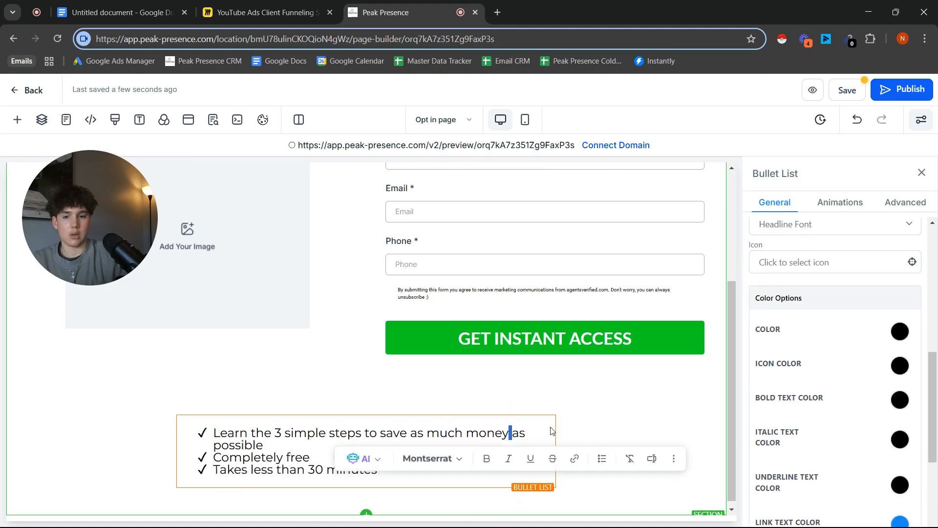
{"action": "scroll", "coordinate": [850, 274], "scroll_direction": "up", "scroll_amount": 4}
{"action": "left_click", "coordinate": [900, 202]}
{"action": "left_click", "coordinate": [781, 203]}
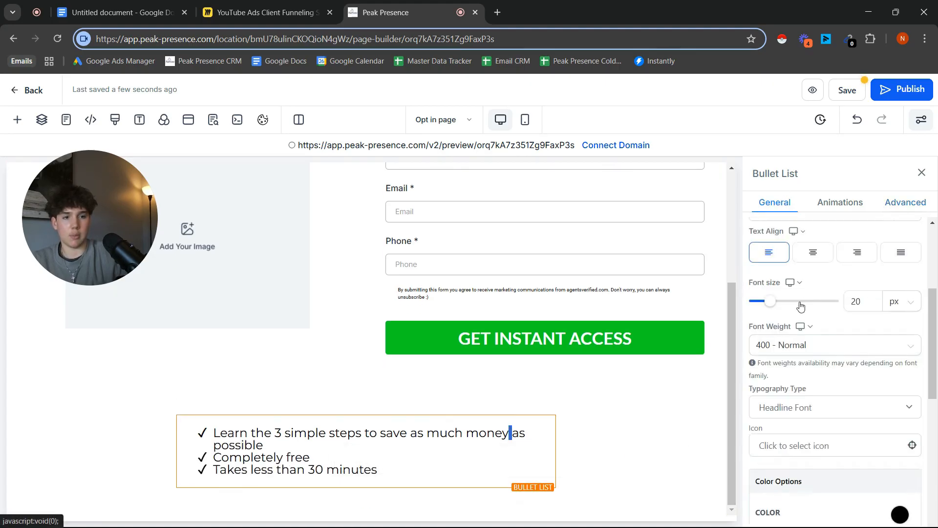
{"action": "left_click_drag", "start_coordinate": [775, 307], "coordinate": [771, 311]}
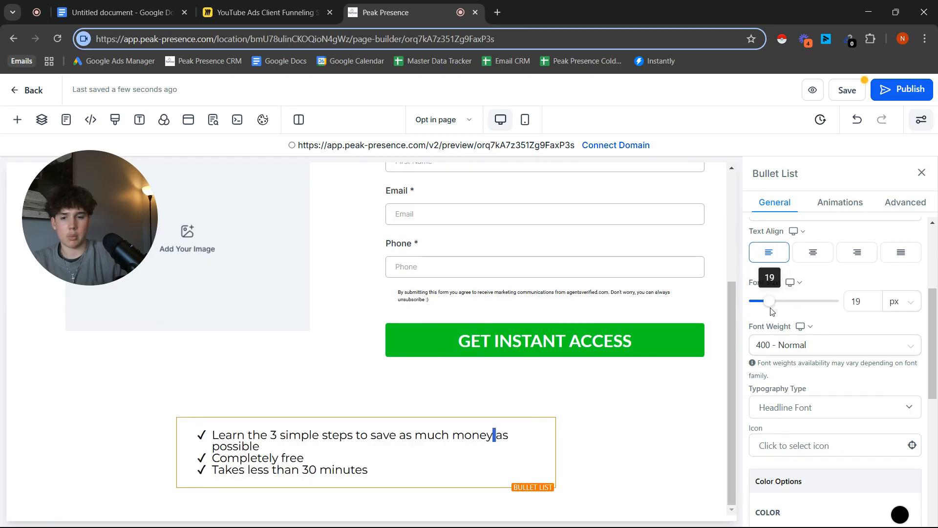
Give the bullets a taller 1.3 em line height.
{"action": "left_click", "coordinate": [908, 205]}
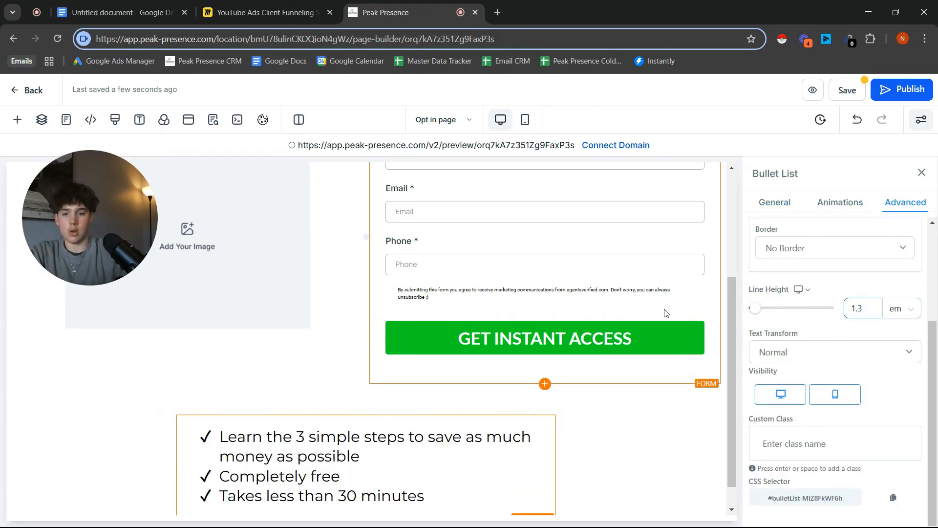
{"action": "left_click", "coordinate": [506, 434]}
{"action": "left_click_drag", "start_coordinate": [772, 214], "coordinate": [768, 173]}
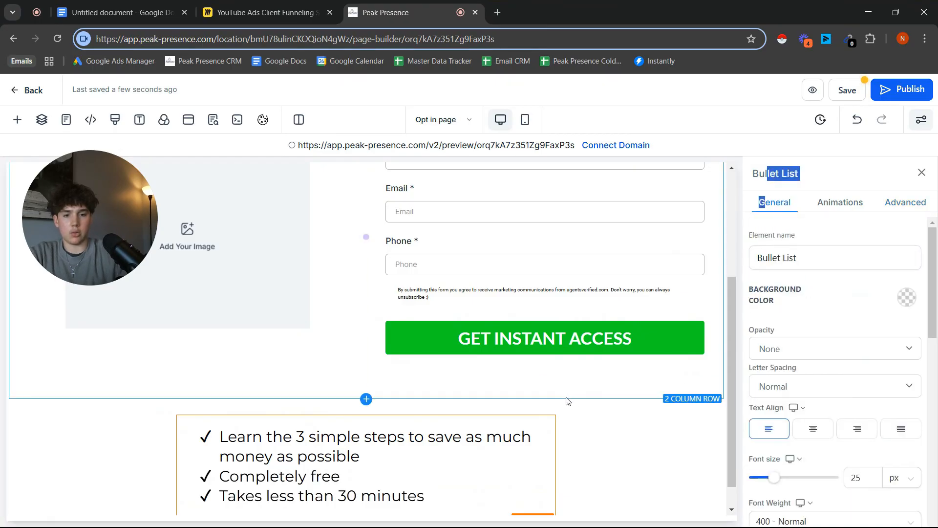
{"action": "scroll", "coordinate": [567, 400], "scroll_direction": "down", "scroll_amount": 1}
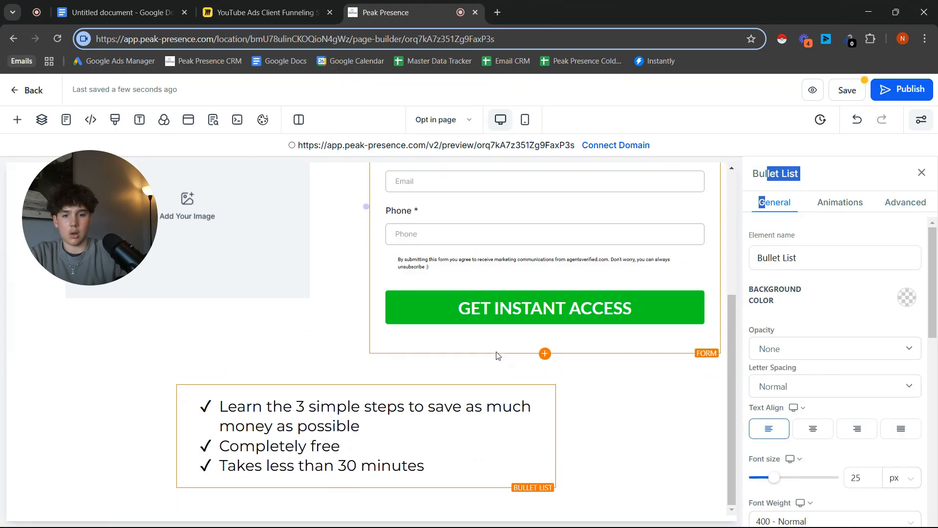
{"action": "left_click", "coordinate": [486, 377]}
{"action": "scroll", "coordinate": [835, 398], "scroll_direction": "down", "scroll_amount": 2}
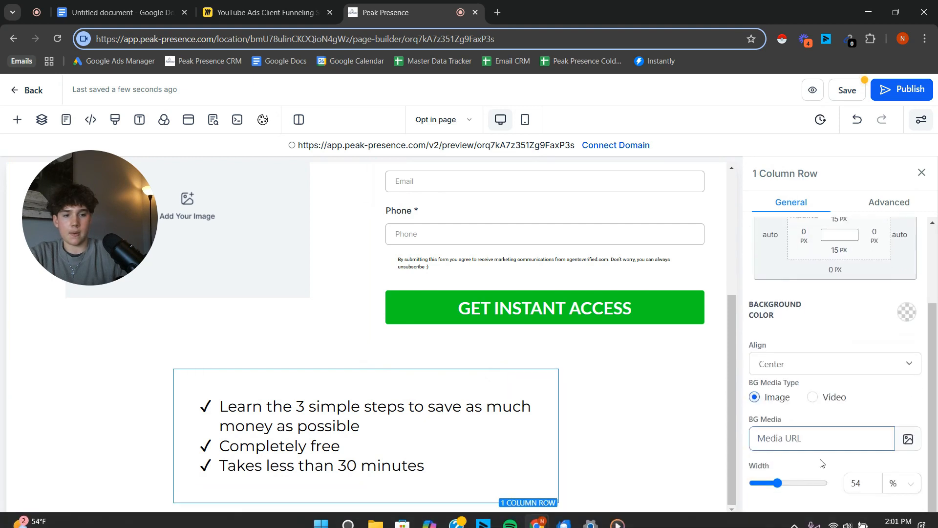
Widen the row holding the bullet list slightly, then select the opt-in form.
{"action": "left_click_drag", "start_coordinate": [777, 484], "coordinate": [797, 485]}
{"action": "scroll", "coordinate": [457, 360], "scroll_direction": "up", "scroll_amount": 4}
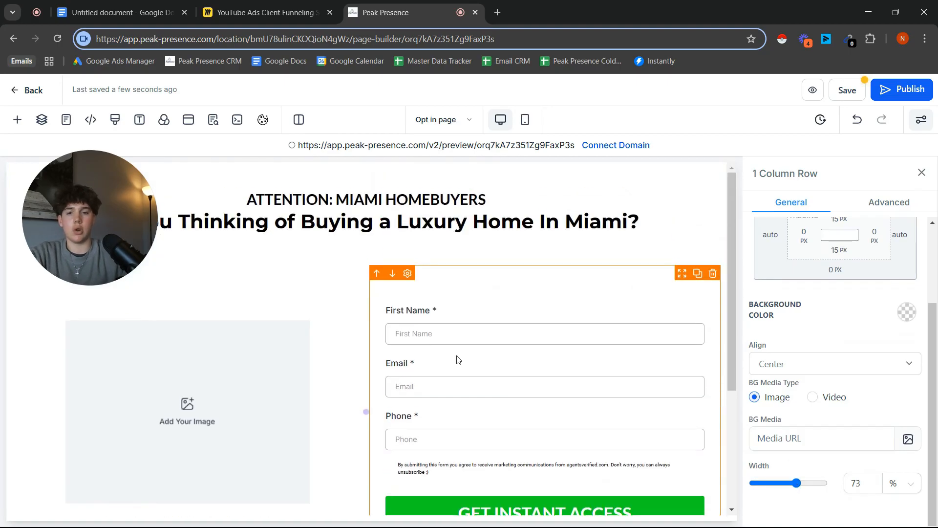
{"action": "scroll", "coordinate": [469, 274], "scroll_direction": "down", "scroll_amount": 3}
{"action": "scroll", "coordinate": [489, 274], "scroll_direction": "up", "scroll_amount": 3}
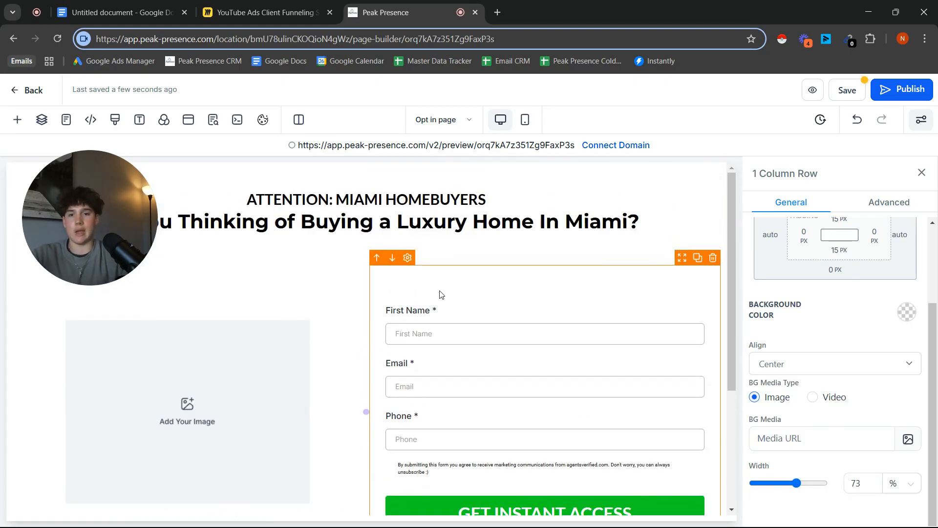
{"action": "left_click", "coordinate": [437, 294]}
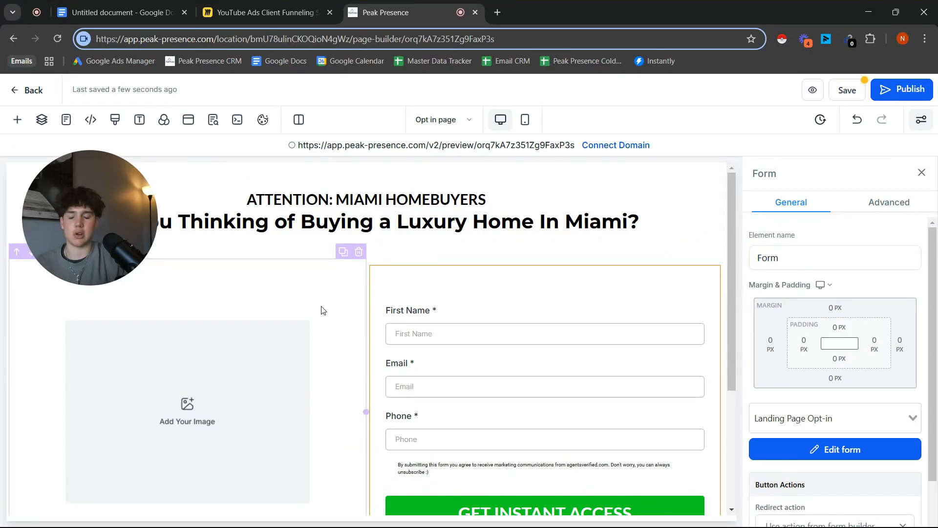
Bring up the page's SEO meta settings.
{"action": "scroll", "coordinate": [337, 296], "scroll_direction": "down", "scroll_amount": 4}
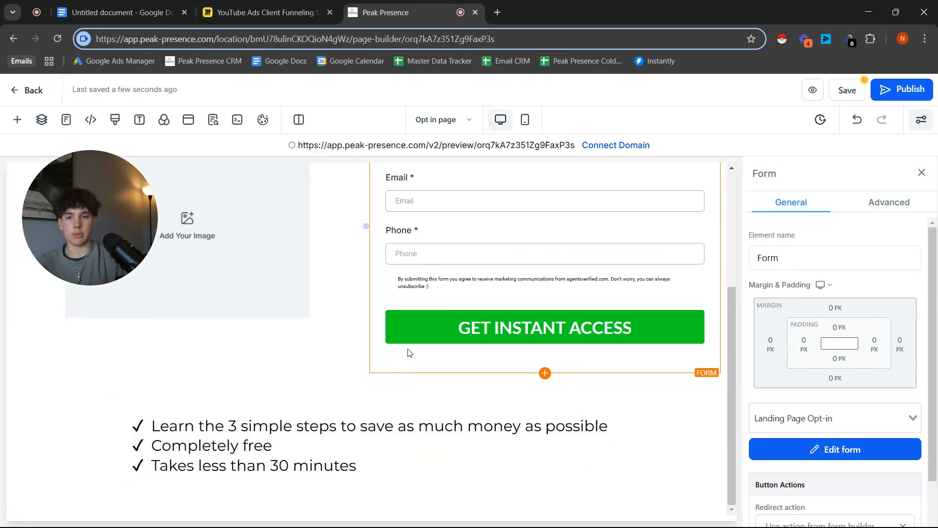
{"action": "scroll", "coordinate": [617, 302], "scroll_direction": "up", "scroll_amount": 2}
{"action": "scroll", "coordinate": [618, 303], "scroll_direction": "up", "scroll_amount": 2}
{"action": "left_click", "coordinate": [853, 87]}
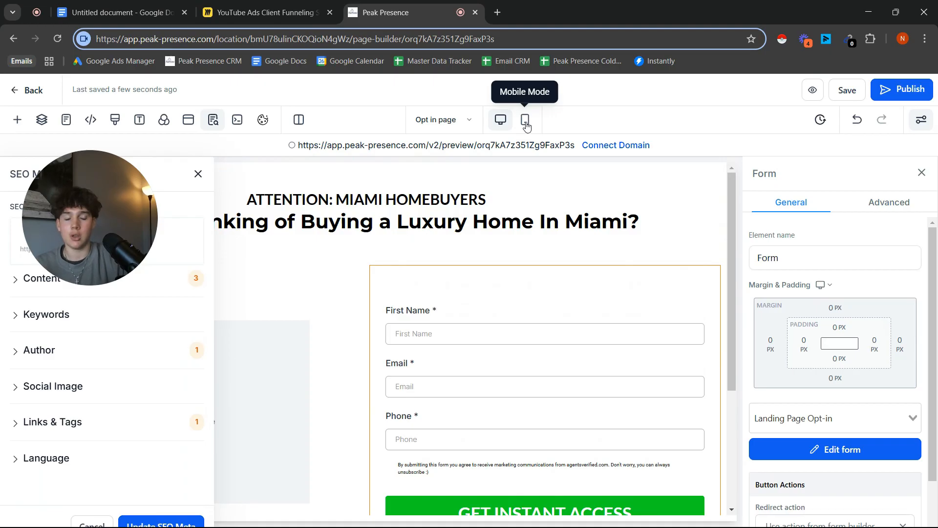
In mobile view, set the ATTENTION: MIAMI HOMEBUYERS line to 20 px and the headline to 23 px.
{"action": "left_click", "coordinate": [526, 122]}
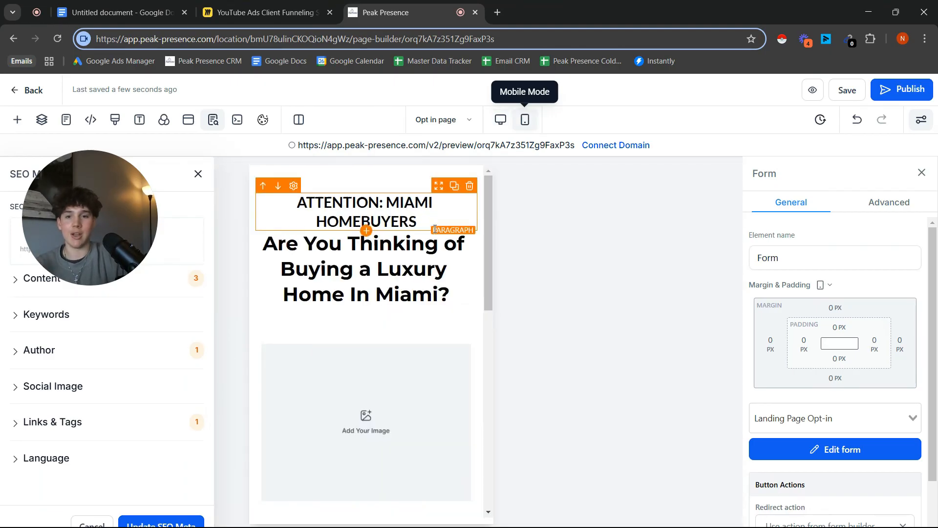
{"action": "left_click", "coordinate": [411, 218]}
{"action": "scroll", "coordinate": [806, 402], "scroll_direction": "down", "scroll_amount": 1}
{"action": "scroll", "coordinate": [806, 402], "scroll_direction": "down", "scroll_amount": 2}
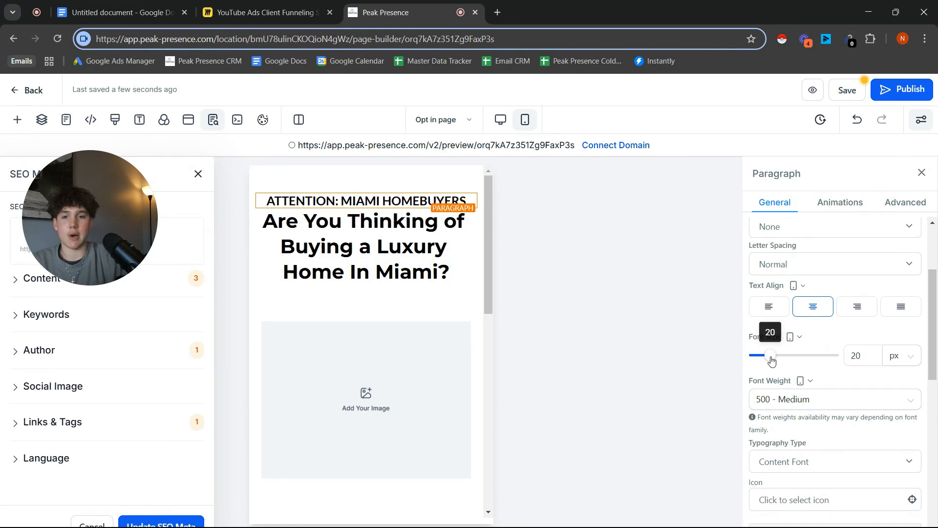
{"action": "left_click", "coordinate": [432, 246]}
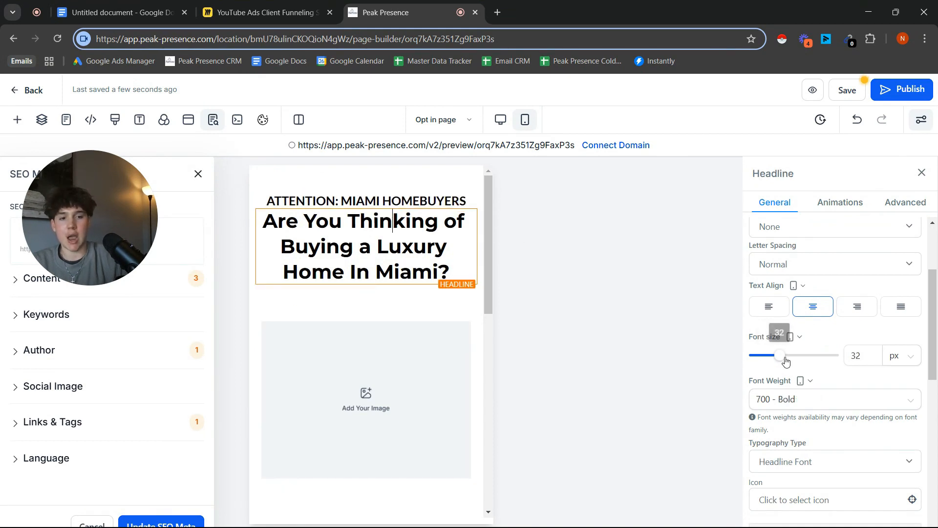
{"action": "left_click_drag", "start_coordinate": [780, 357], "coordinate": [777, 363]}
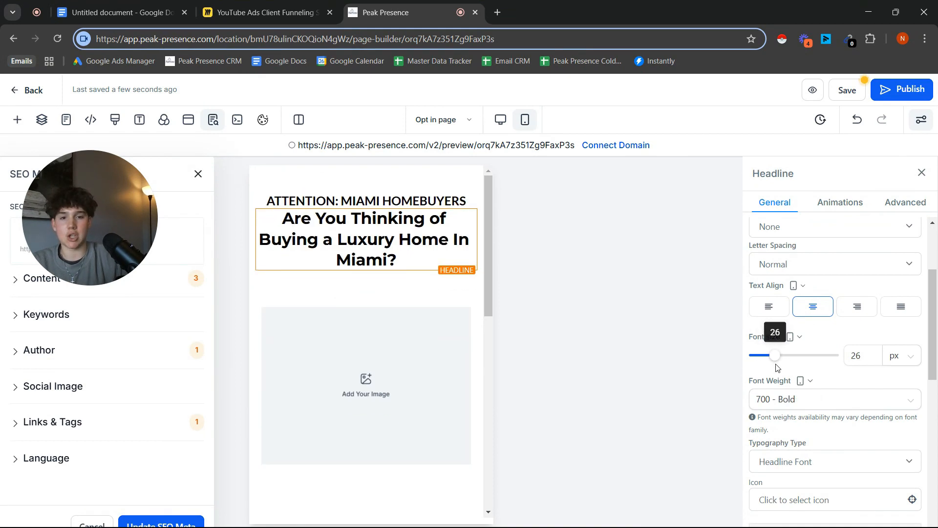
{"action": "left_click_drag", "start_coordinate": [775, 367], "coordinate": [773, 369]}
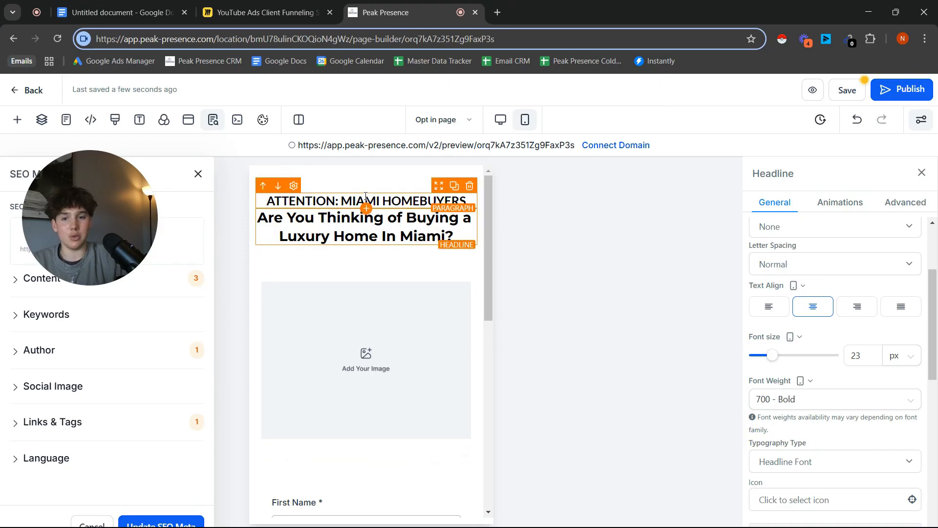
{"action": "scroll", "coordinate": [380, 337], "scroll_direction": "down", "scroll_amount": 2}
{"action": "scroll", "coordinate": [383, 307], "scroll_direction": "up", "scroll_amount": 2}
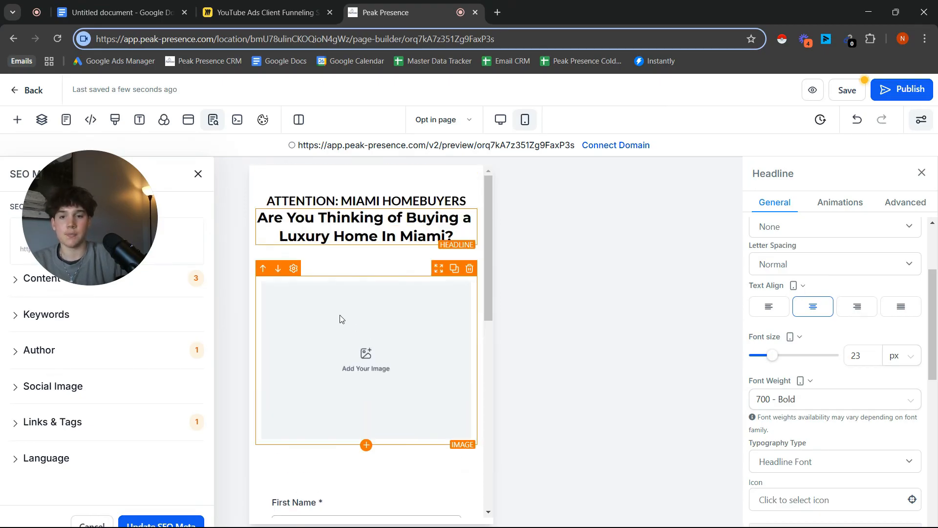
{"action": "scroll", "coordinate": [313, 274], "scroll_direction": "down", "scroll_amount": 1}
Duplicate the image placeholder block and inspect the copy's advanced settings.
{"action": "left_click", "coordinate": [454, 207]}
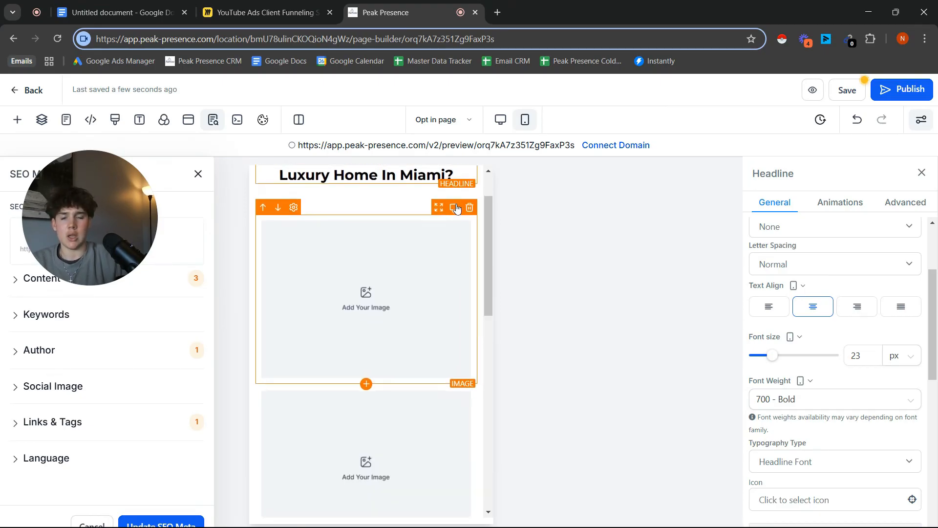
{"action": "scroll", "coordinate": [450, 336], "scroll_direction": "down", "scroll_amount": 2}
{"action": "left_click", "coordinate": [450, 337]}
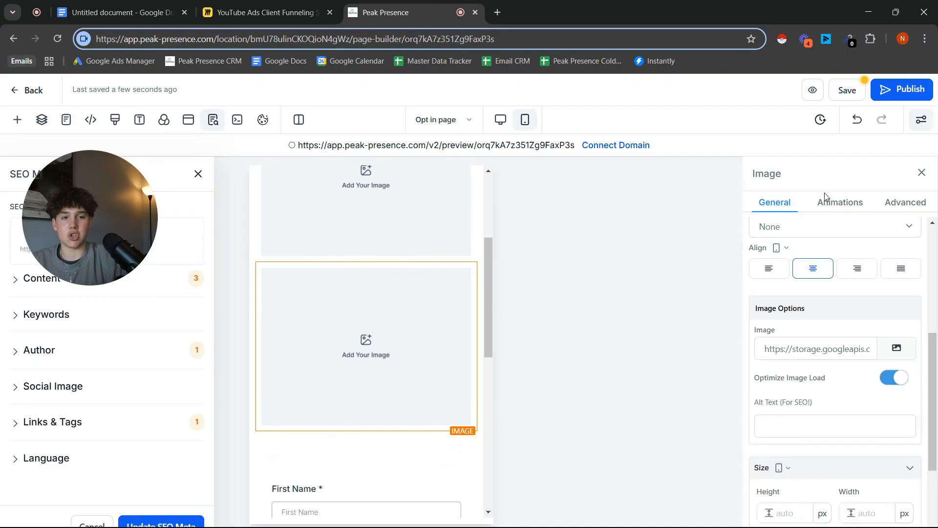
{"action": "left_click", "coordinate": [904, 205]}
{"action": "scroll", "coordinate": [351, 351], "scroll_direction": "down", "scroll_amount": 3}
{"action": "scroll", "coordinate": [381, 357], "scroll_direction": "up", "scroll_amount": 3}
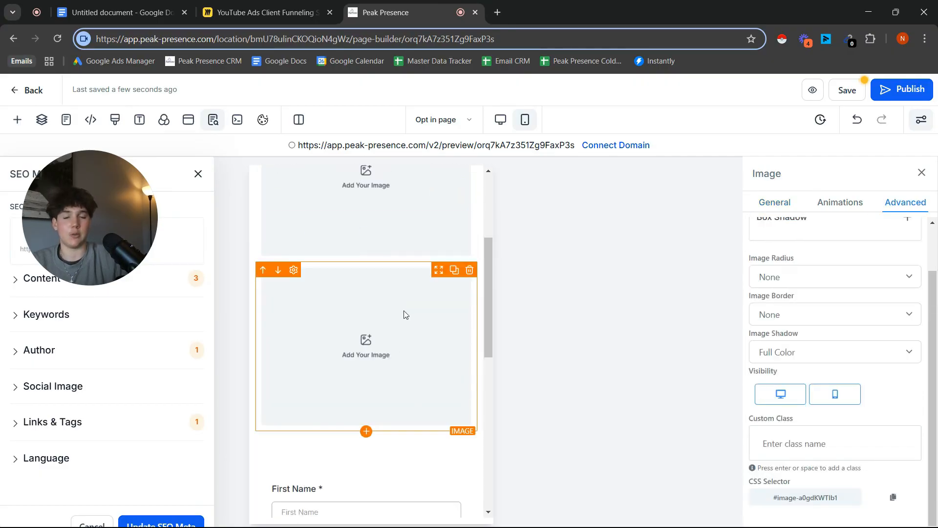
{"action": "scroll", "coordinate": [389, 293], "scroll_direction": "up", "scroll_amount": 2}
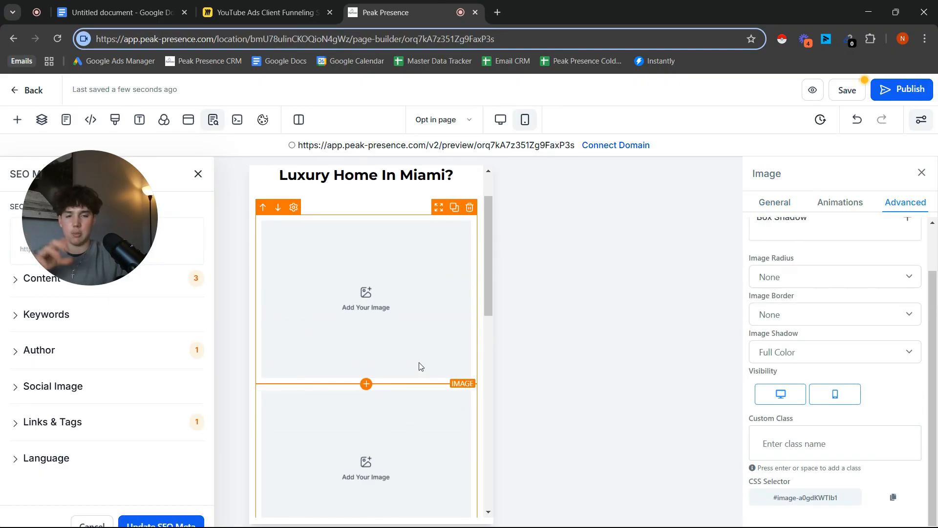
{"action": "scroll", "coordinate": [421, 363], "scroll_direction": "down", "scroll_amount": 2}
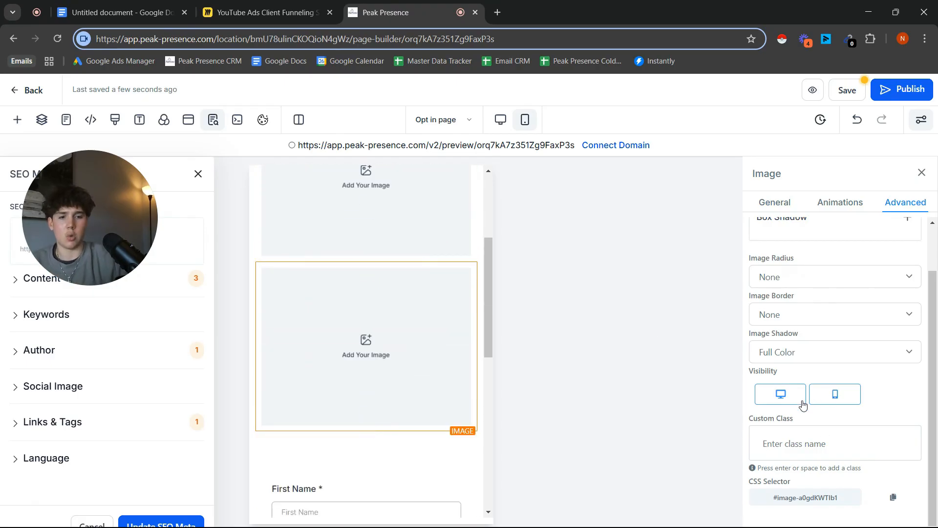
Hide the upper image on mobile and move the other copy below the opt-in form.
{"action": "left_click", "coordinate": [419, 218]}
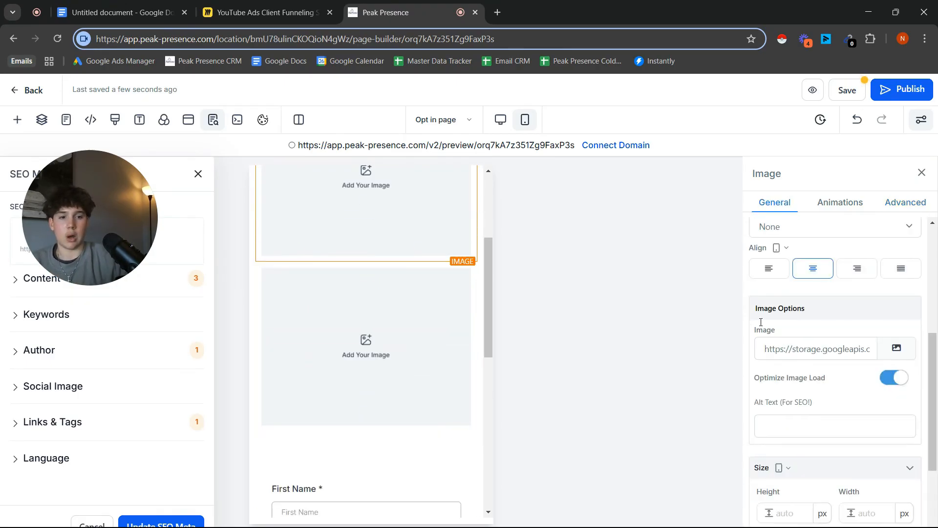
{"action": "left_click", "coordinate": [888, 200]}
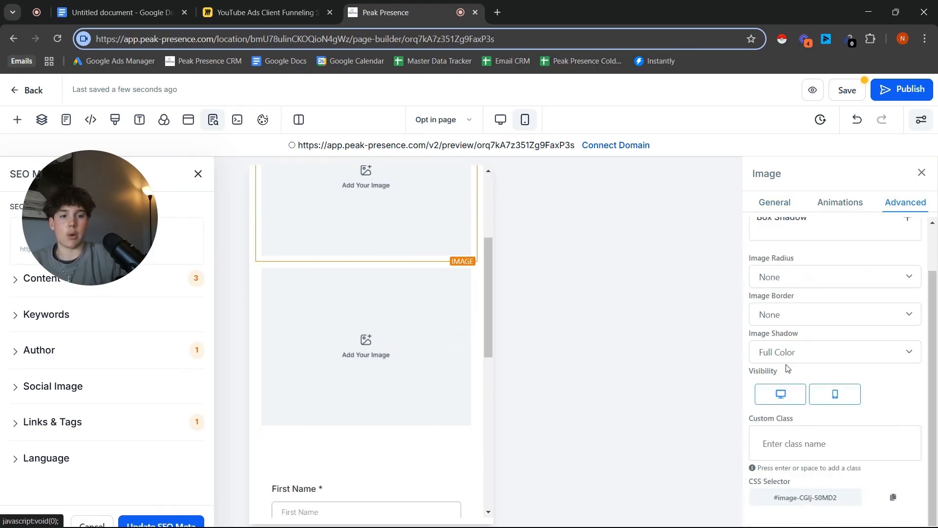
{"action": "left_click", "coordinate": [833, 402]}
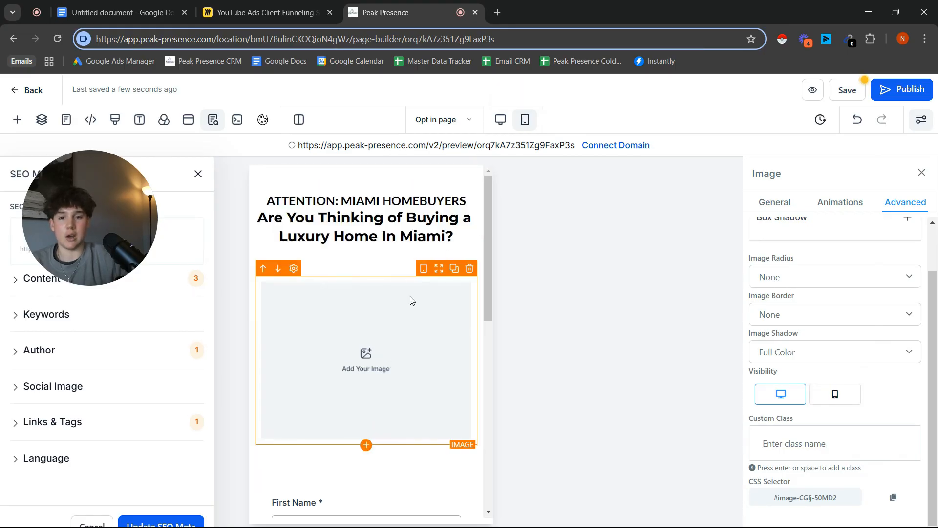
{"action": "left_click_drag", "start_coordinate": [438, 270], "coordinate": [412, 452]}
{"action": "scroll", "coordinate": [413, 425], "scroll_direction": "down", "scroll_amount": 5}
{"action": "scroll", "coordinate": [381, 327], "scroll_direction": "up", "scroll_amount": 7}
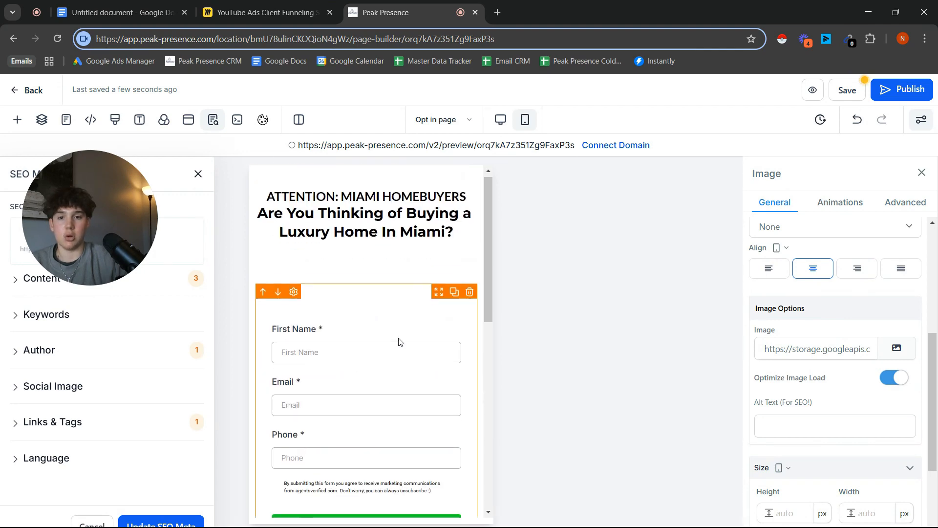
{"action": "scroll", "coordinate": [398, 339], "scroll_direction": "down", "scroll_amount": 6}
{"action": "scroll", "coordinate": [394, 300], "scroll_direction": "up", "scroll_amount": 5}
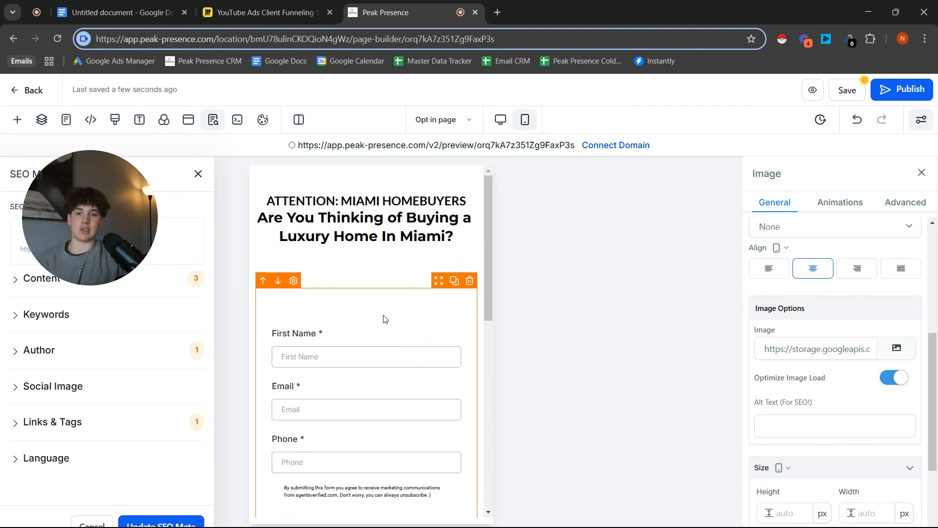
{"action": "scroll", "coordinate": [385, 315], "scroll_direction": "down", "scroll_amount": 4}
{"action": "scroll", "coordinate": [388, 366], "scroll_direction": "down", "scroll_amount": 3}
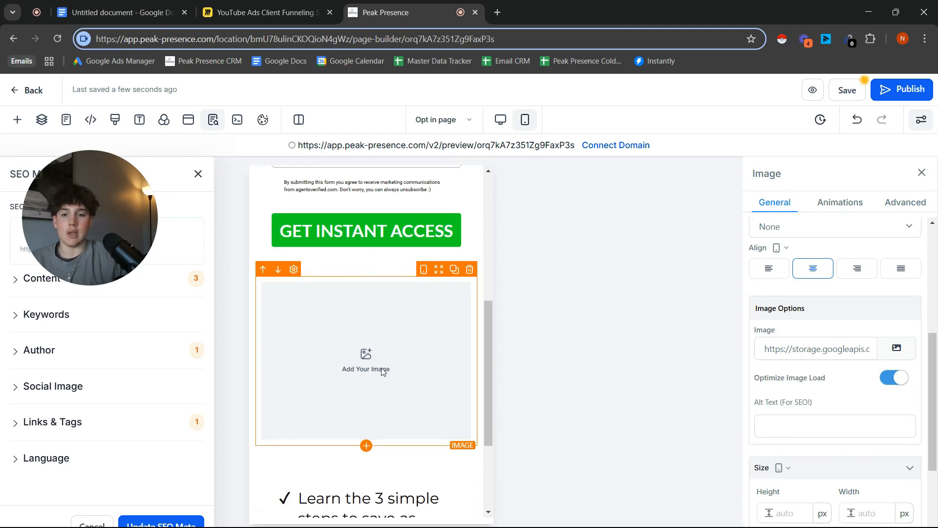
Check the layout in desktop view, return to mobile, and select the bullet list.
{"action": "left_click", "coordinate": [501, 120]}
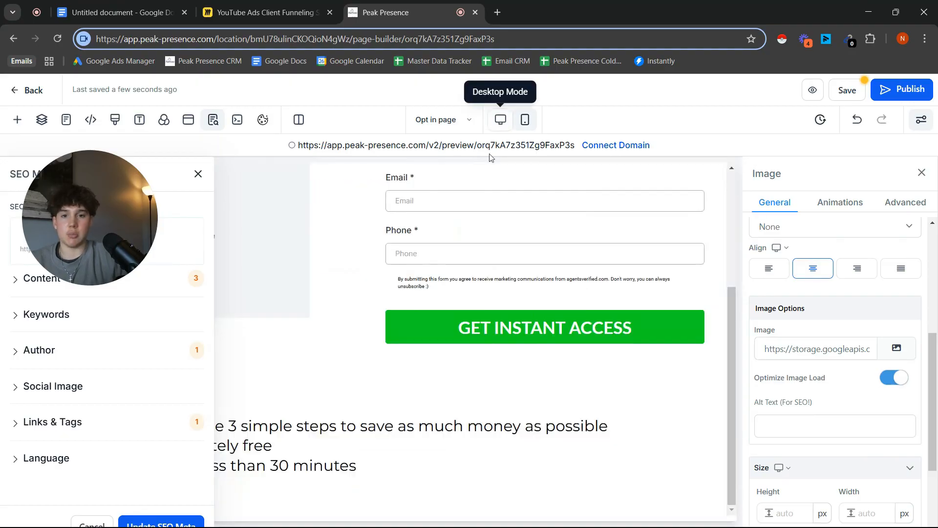
{"action": "left_click", "coordinate": [525, 120]}
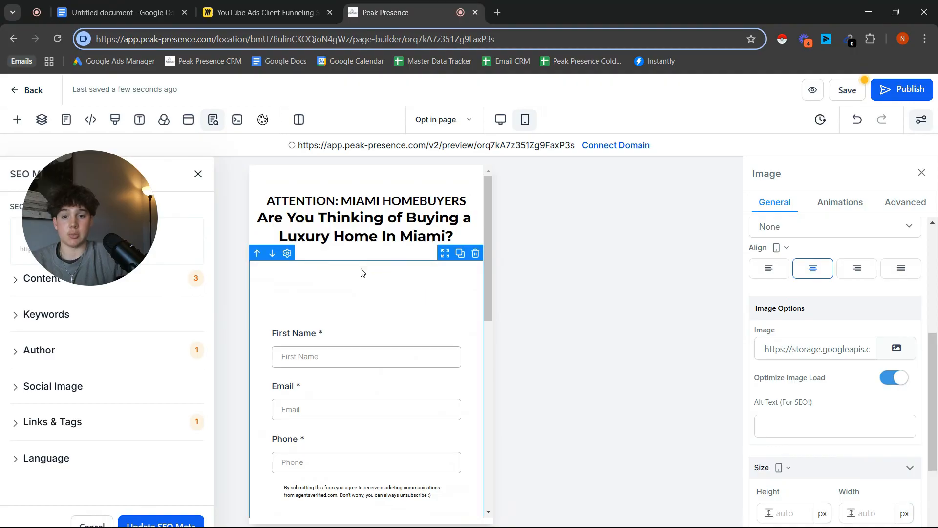
{"action": "scroll", "coordinate": [364, 283], "scroll_direction": "down", "scroll_amount": 10}
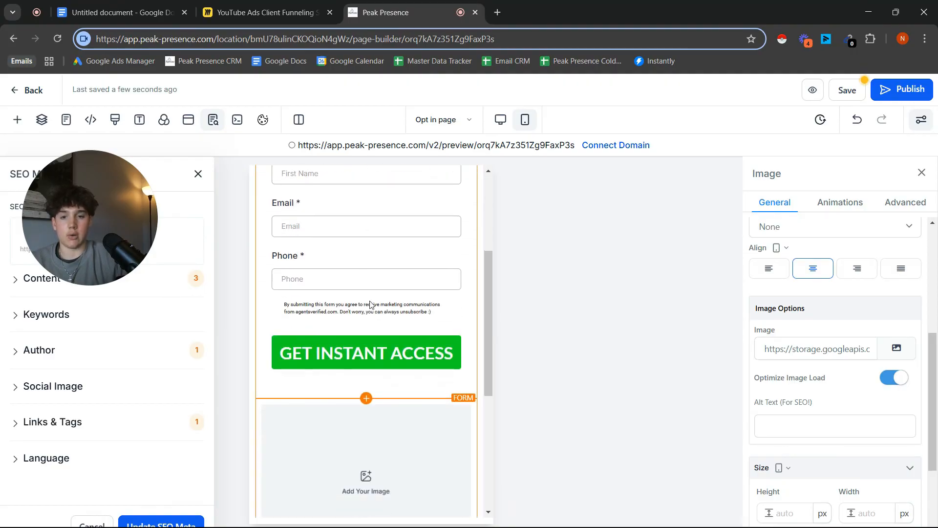
{"action": "scroll", "coordinate": [371, 266], "scroll_direction": "down", "scroll_amount": 1}
{"action": "left_click", "coordinate": [391, 406]}
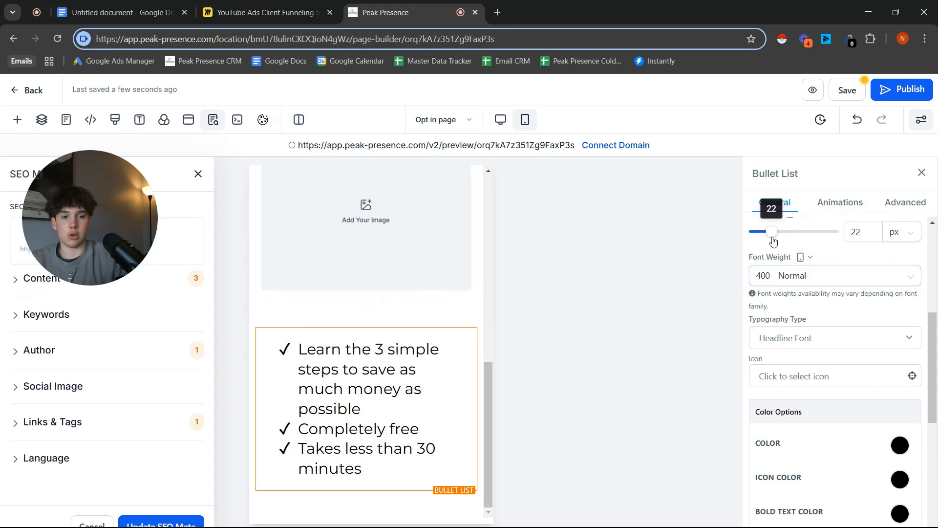
Compare the 22 px mobile bullet list against desktop, then save the page.
{"action": "scroll", "coordinate": [264, 317], "scroll_direction": "up", "scroll_amount": 10}
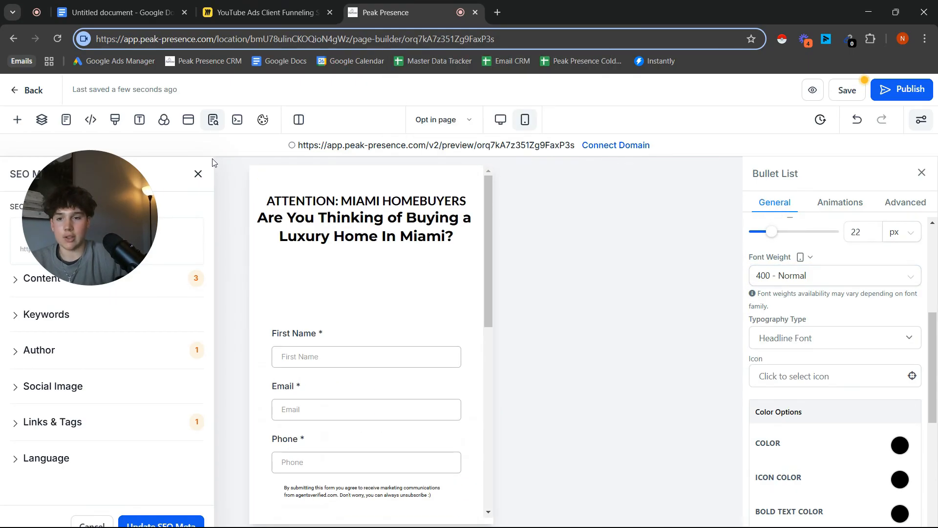
{"action": "left_click", "coordinate": [504, 123]}
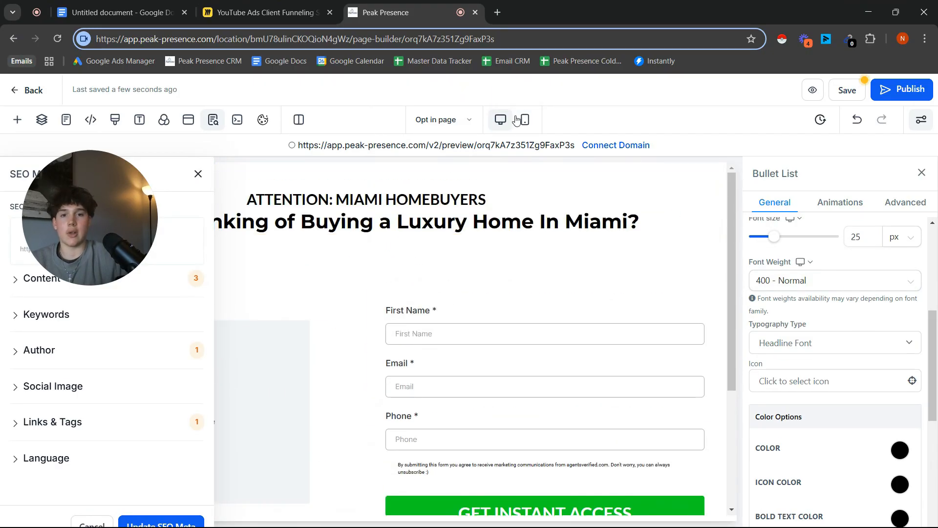
{"action": "left_click", "coordinate": [524, 120]}
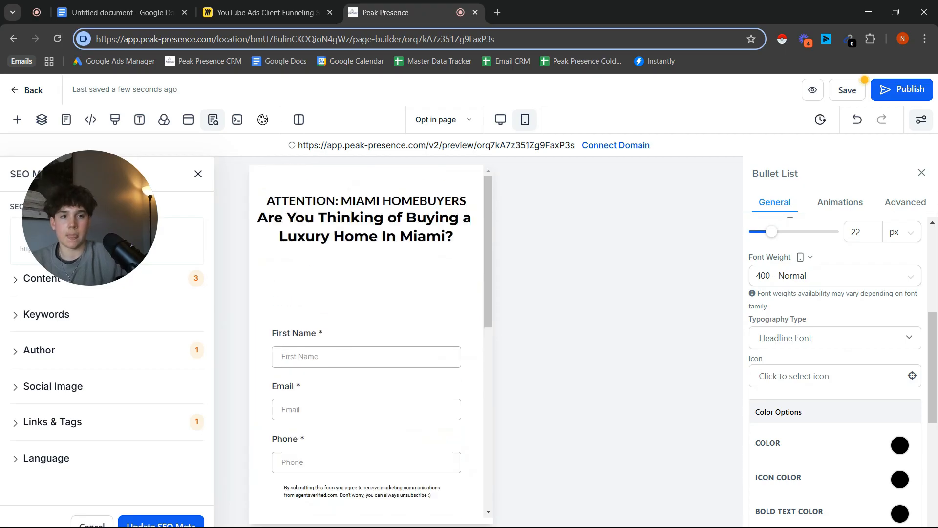
{"action": "left_click", "coordinate": [847, 90]}
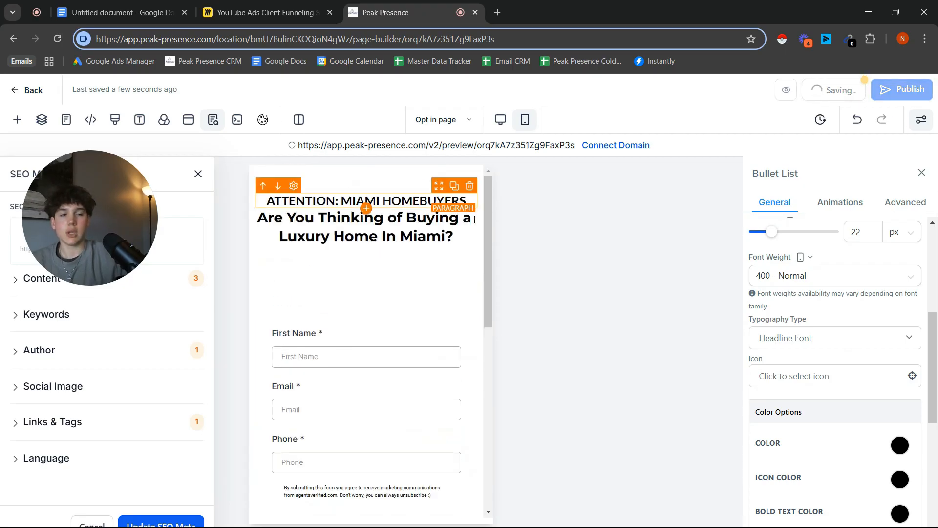
Set the opt-in form's redirect action to Go to Next step and save.
{"action": "scroll", "coordinate": [474, 225], "scroll_direction": "down", "scroll_amount": 5}
{"action": "scroll", "coordinate": [474, 225], "scroll_direction": "up", "scroll_amount": 5}
{"action": "left_click", "coordinate": [442, 229]}
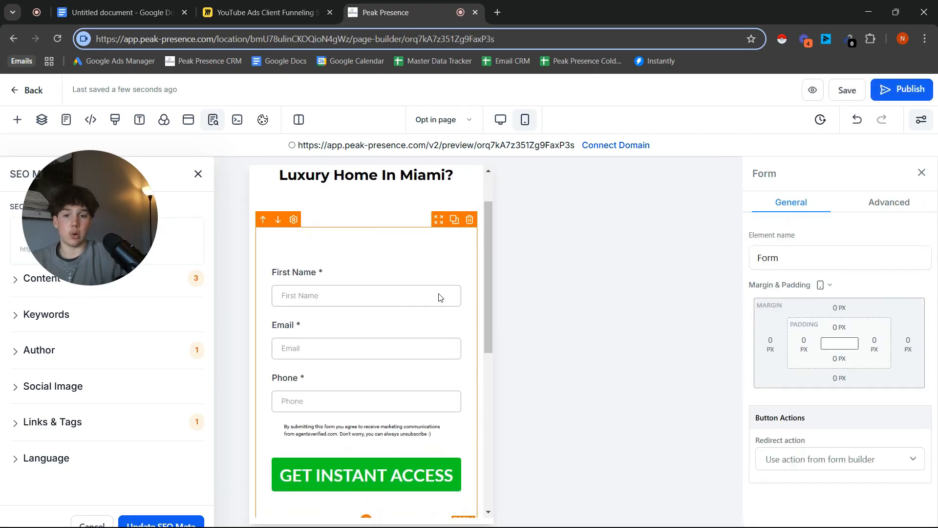
{"action": "scroll", "coordinate": [900, 408], "scroll_direction": "down", "scroll_amount": 2}
{"action": "left_click", "coordinate": [857, 470]}
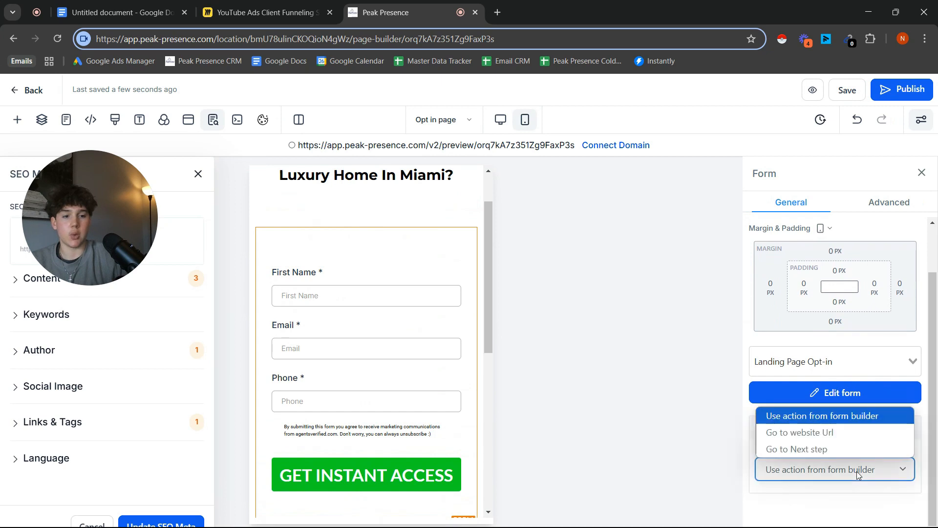
{"action": "left_click", "coordinate": [820, 449]}
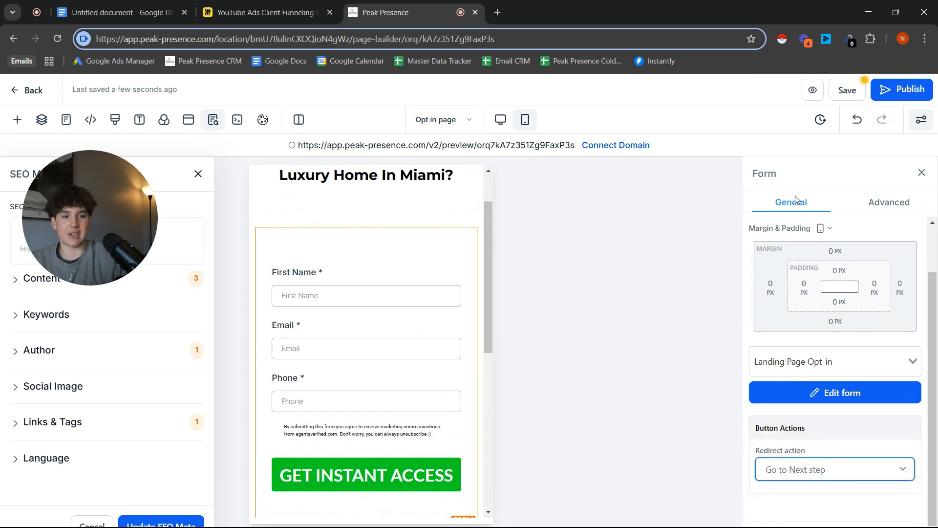
{"action": "left_click", "coordinate": [848, 90]}
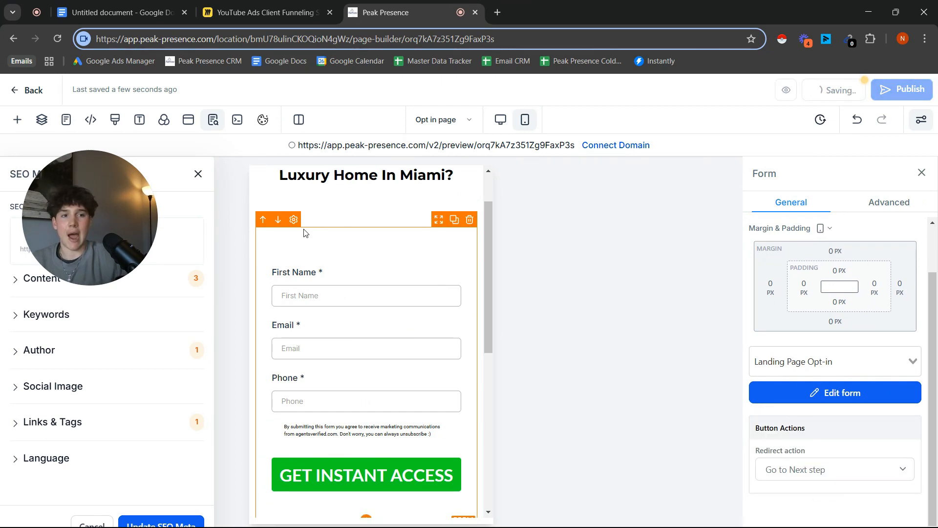
On the Miro funnel board, circle the 15% Opt-In Rate in red and draw a 15% arc.
{"action": "left_click", "coordinate": [237, 10]}
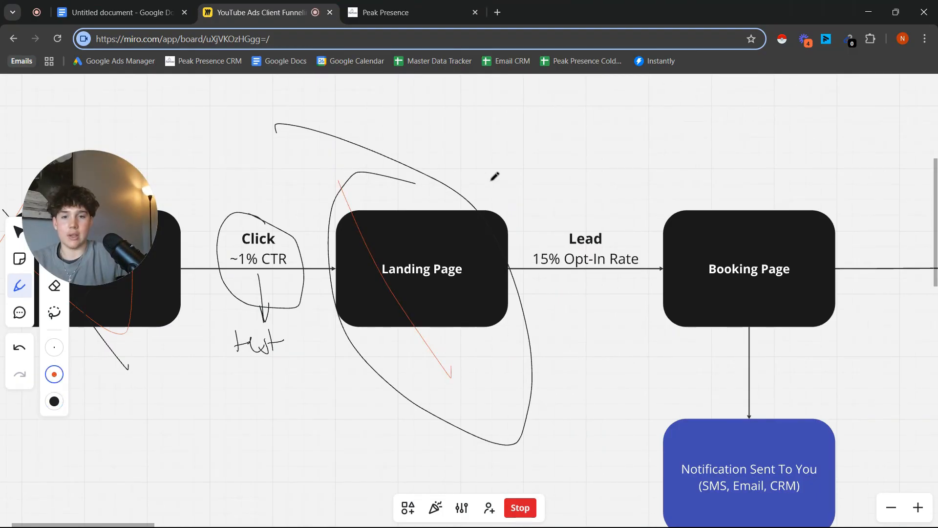
{"action": "scroll", "coordinate": [405, 305], "scroll_direction": "down", "scroll_amount": 5}
{"action": "scroll", "coordinate": [342, 305], "scroll_direction": "left", "scroll_amount": 2}
{"action": "scroll", "coordinate": [288, 303], "scroll_direction": "up", "scroll_amount": 5}
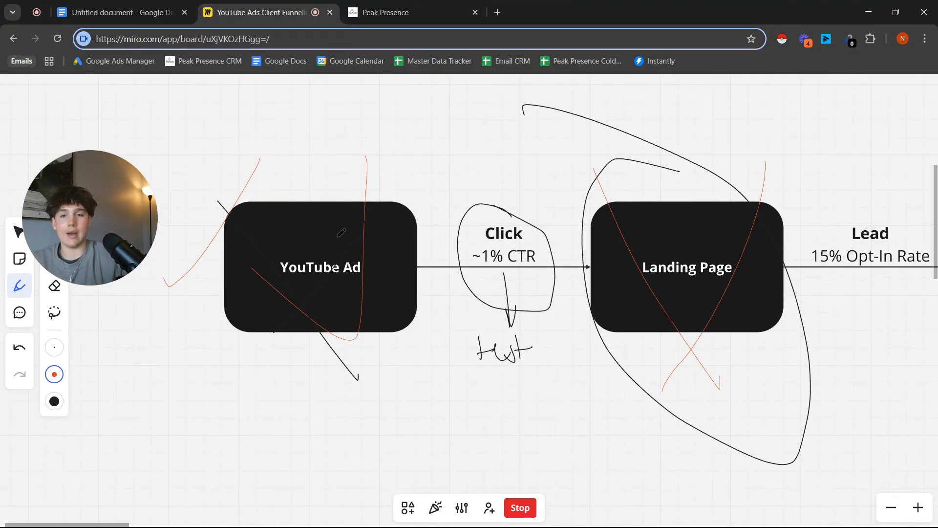
{"action": "scroll", "coordinate": [602, 248], "scroll_direction": "right", "scroll_amount": 10}
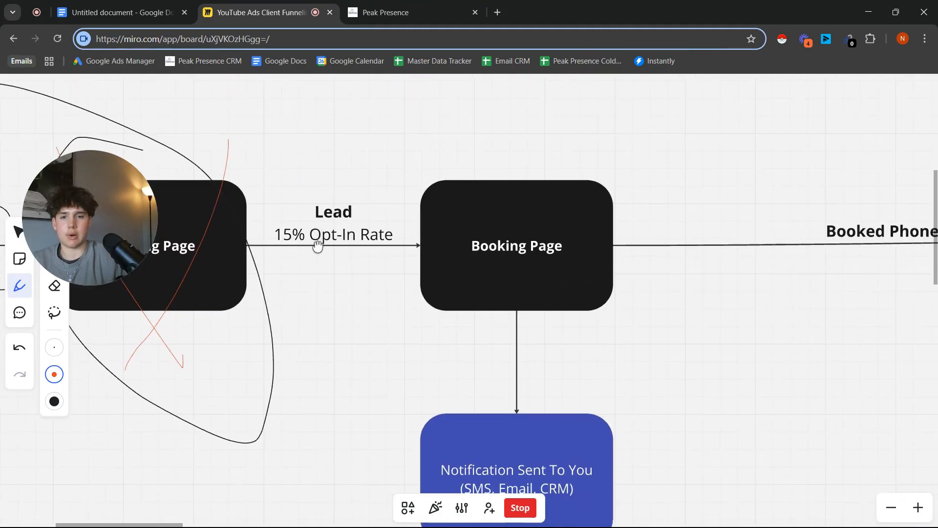
{"action": "scroll", "coordinate": [447, 287], "scroll_direction": "up", "scroll_amount": 3}
{"action": "left_click_drag", "start_coordinate": [450, 290], "coordinate": [538, 352]}
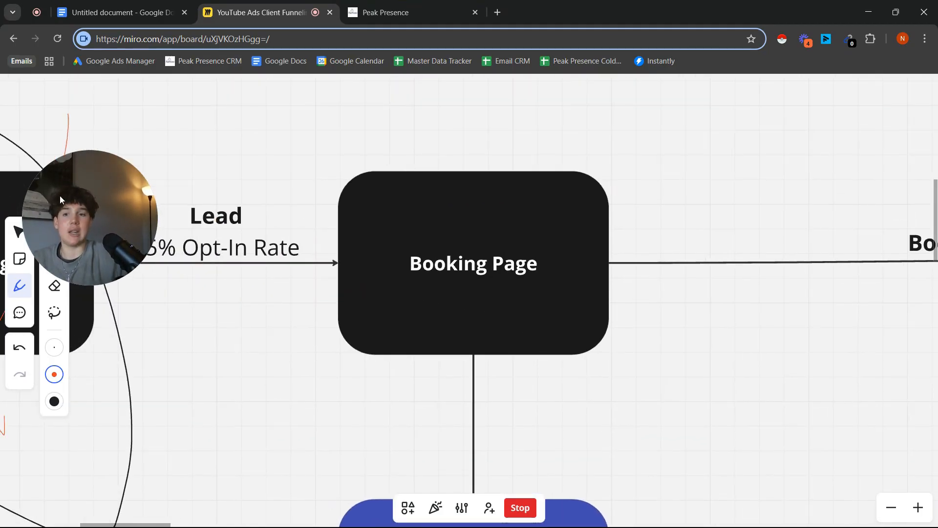
{"action": "left_click_drag", "start_coordinate": [108, 215], "coordinate": [152, 453]}
Loop the Booking Page box in red, then return to the Peak Presence builder.
{"action": "scroll", "coordinate": [343, 312], "scroll_direction": "left", "scroll_amount": 5}
{"action": "scroll", "coordinate": [438, 272], "scroll_direction": "up", "scroll_amount": 3}
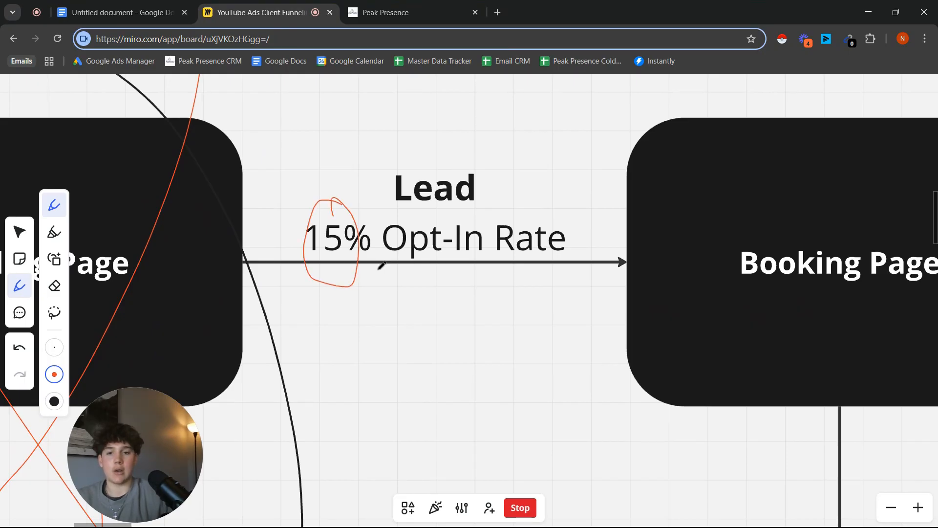
{"action": "scroll", "coordinate": [383, 264], "scroll_direction": "down", "scroll_amount": 5}
{"action": "scroll", "coordinate": [294, 235], "scroll_direction": "left", "scroll_amount": 5}
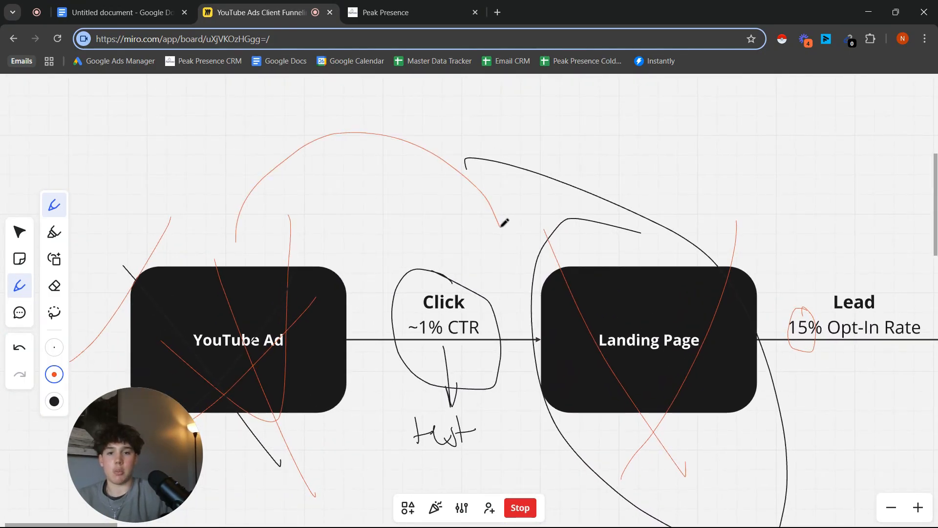
{"action": "scroll", "coordinate": [537, 274], "scroll_direction": "right", "scroll_amount": 3}
{"action": "scroll", "coordinate": [461, 293], "scroll_direction": "up", "scroll_amount": 3}
{"action": "scroll", "coordinate": [461, 293], "scroll_direction": "left", "scroll_amount": 2}
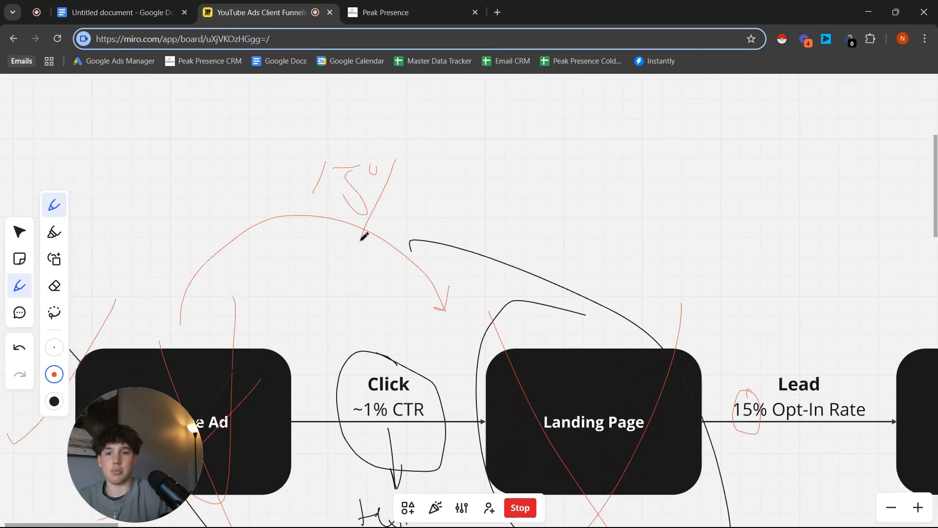
{"action": "scroll", "coordinate": [440, 225], "scroll_direction": "right", "scroll_amount": 3}
{"action": "scroll", "coordinate": [440, 224], "scroll_direction": "down", "scroll_amount": 3}
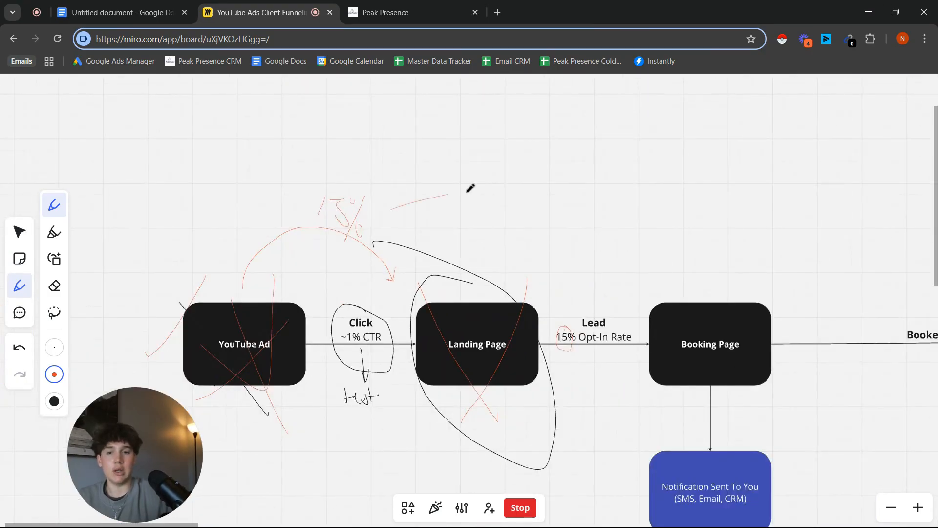
{"action": "scroll", "coordinate": [660, 293], "scroll_direction": "down", "scroll_amount": 3}
{"action": "scroll", "coordinate": [660, 293], "scroll_direction": "right", "scroll_amount": 5}
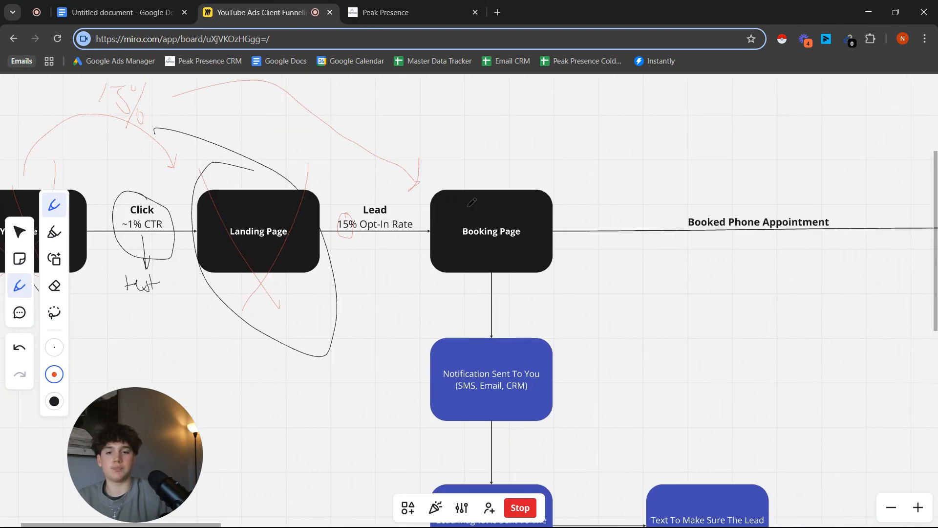
{"action": "scroll", "coordinate": [468, 174], "scroll_direction": "up", "scroll_amount": 3}
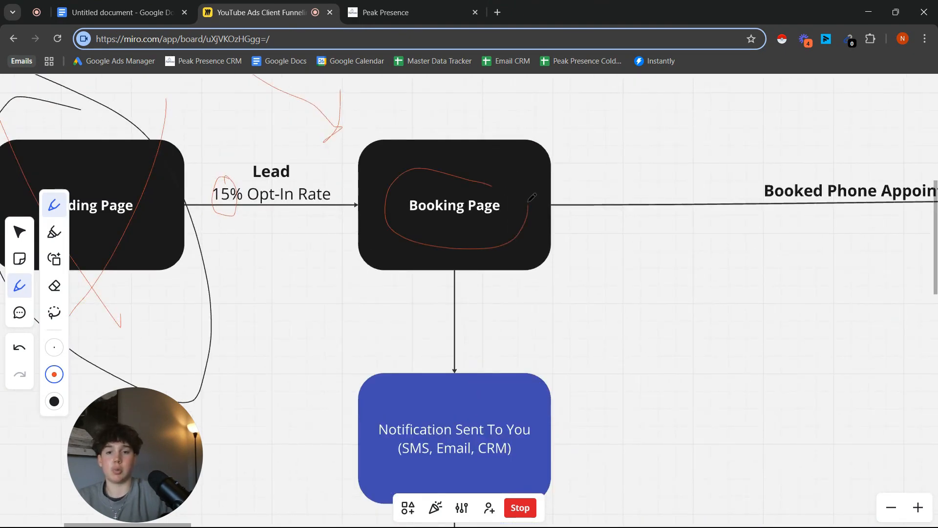
{"action": "left_click_drag", "start_coordinate": [531, 197], "coordinate": [452, 184]}
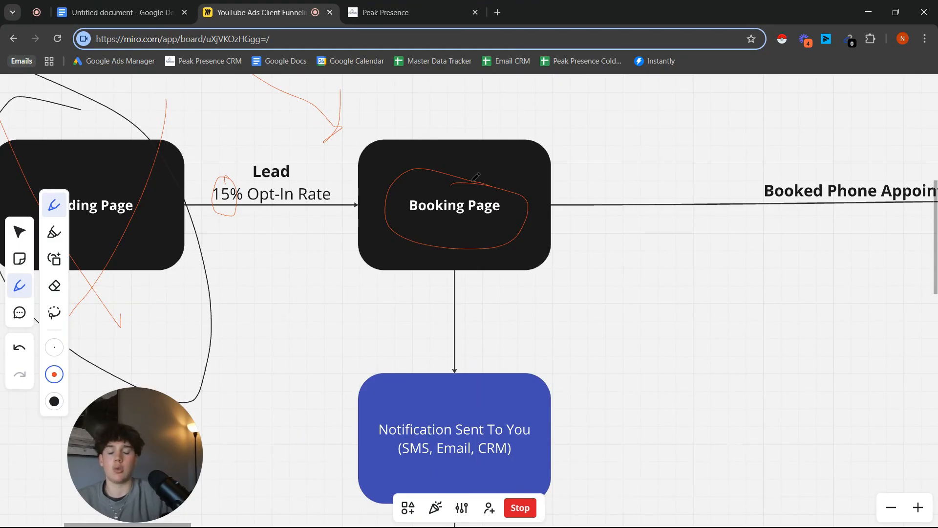
{"action": "left_click", "coordinate": [416, 6]}
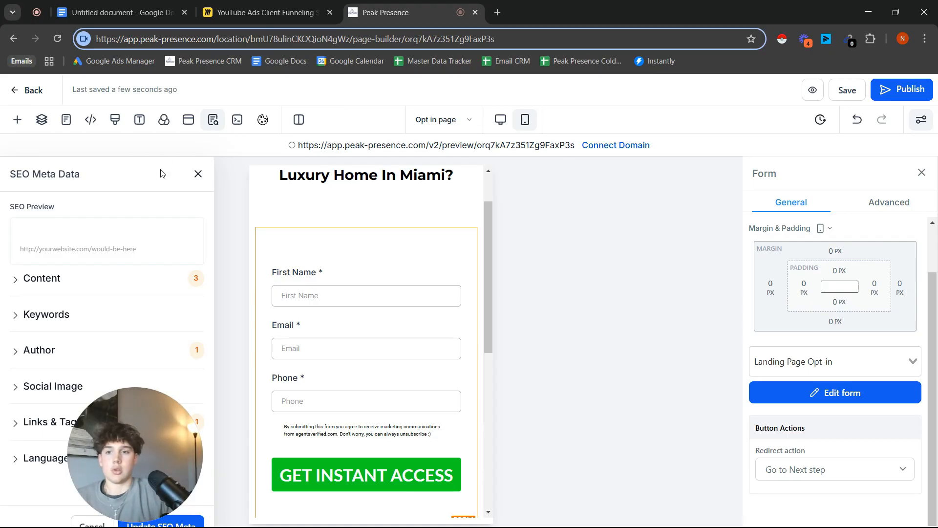
Close the SEO settings and add a Booking Page step to the Buyer Funnel YouTube Ads funnel.
{"action": "left_click", "coordinate": [198, 174]}
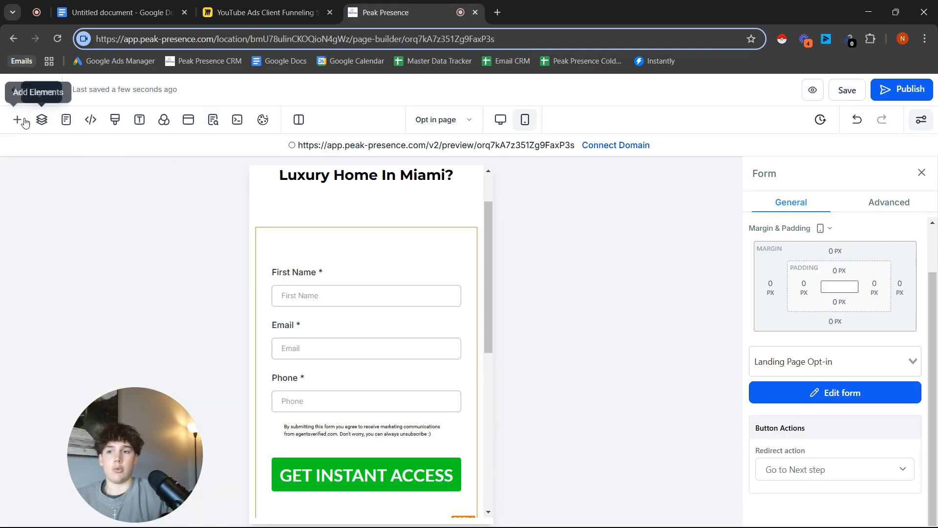
{"action": "left_click", "coordinate": [22, 89]}
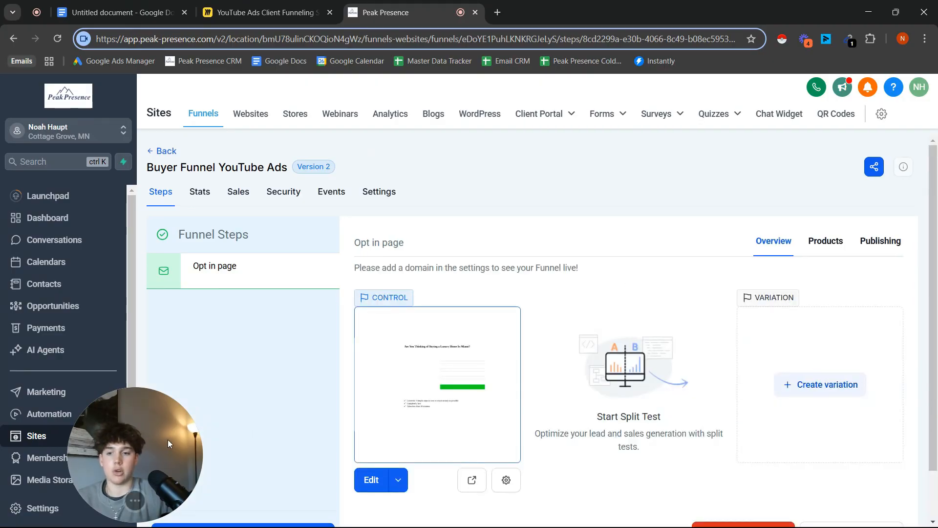
{"action": "scroll", "coordinate": [269, 404], "scroll_direction": "down", "scroll_amount": 2}
{"action": "left_click", "coordinate": [272, 479]}
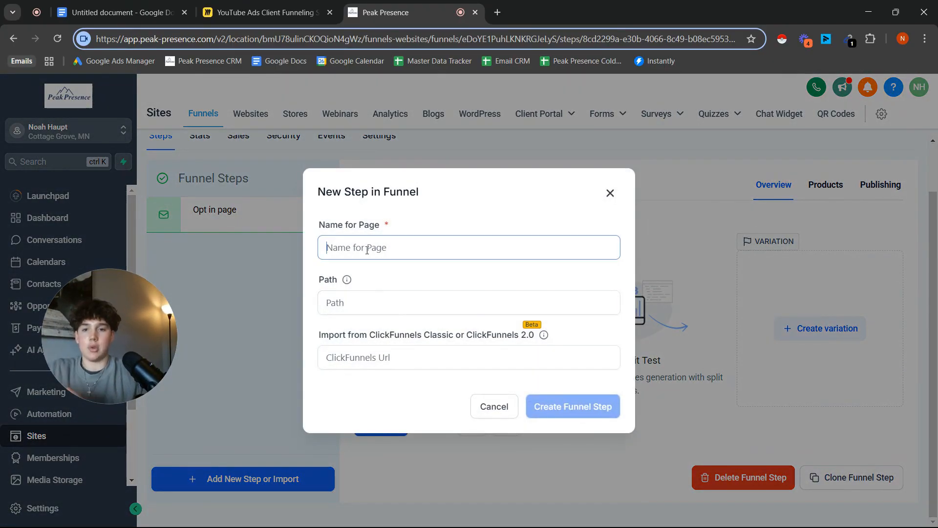
{"action": "type", "text": "Booking Page"}
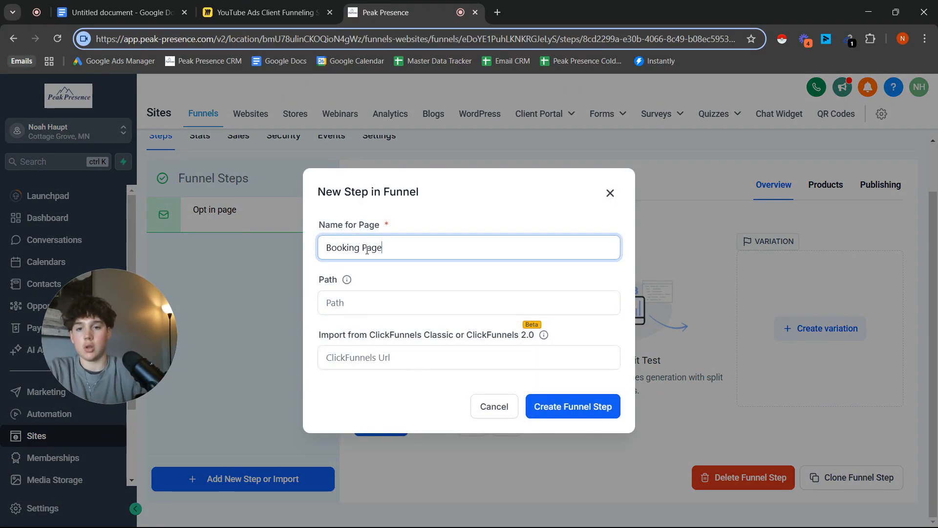
{"action": "left_click", "coordinate": [538, 409]}
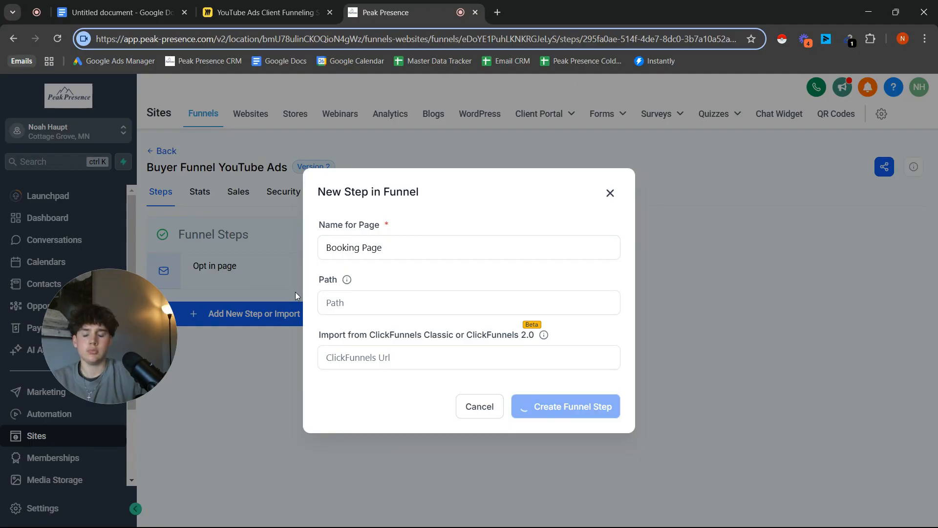
Add a Thank You Page step, then build the Booking Page from a blank page.
{"action": "scroll", "coordinate": [273, 392], "scroll_direction": "down", "scroll_amount": 1}
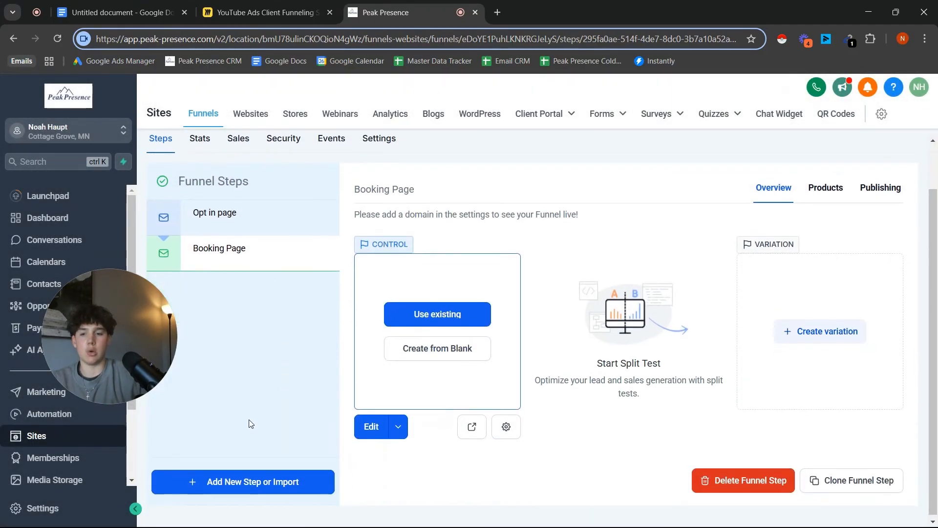
{"action": "left_click", "coordinate": [242, 479]}
{"action": "left_click", "coordinate": [352, 244]}
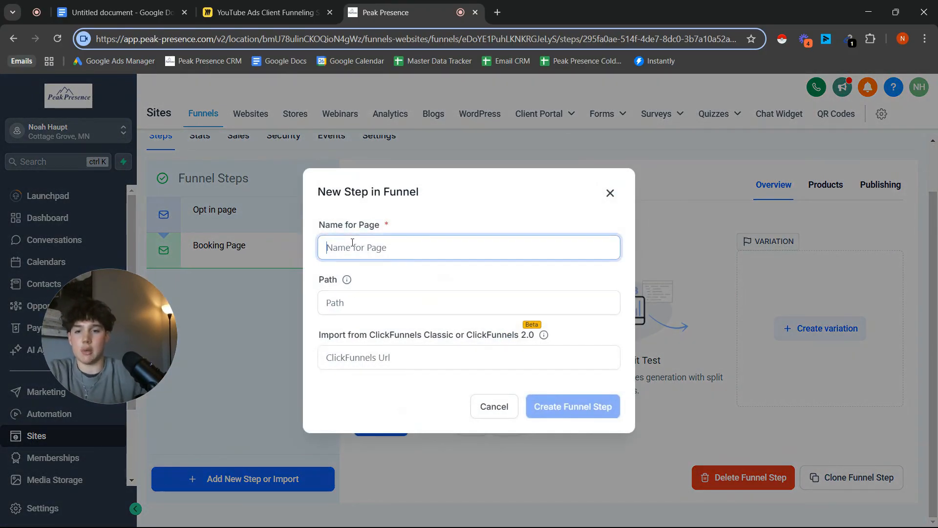
{"action": "type", "text": "Thank You Page"}
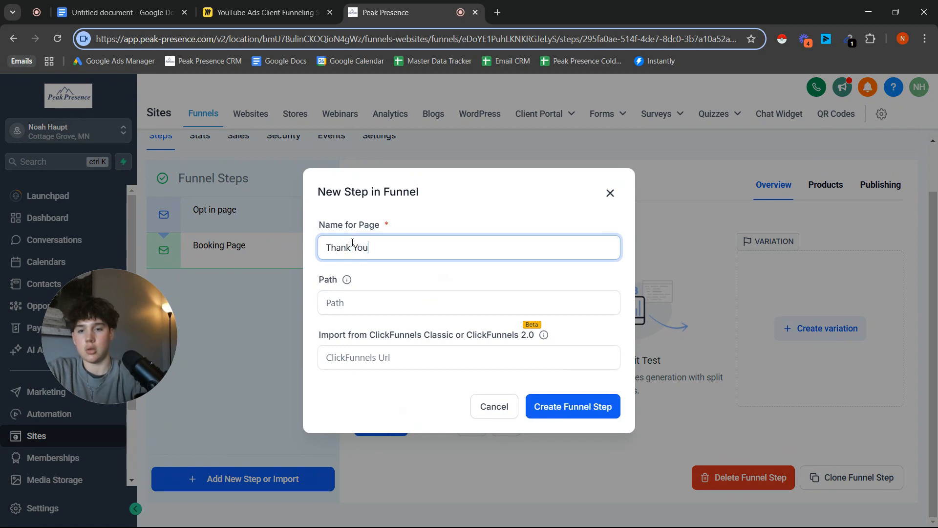
{"action": "left_click", "coordinate": [578, 408]}
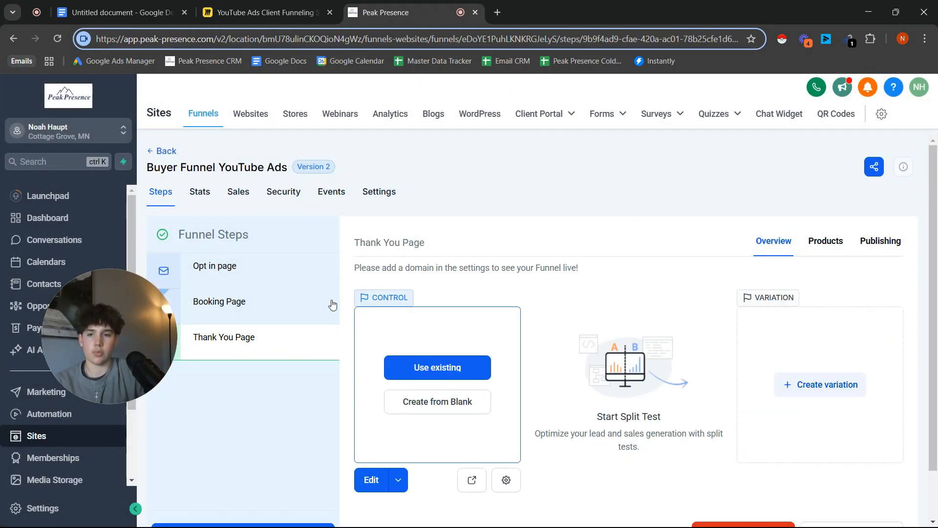
{"action": "left_click", "coordinate": [292, 312]}
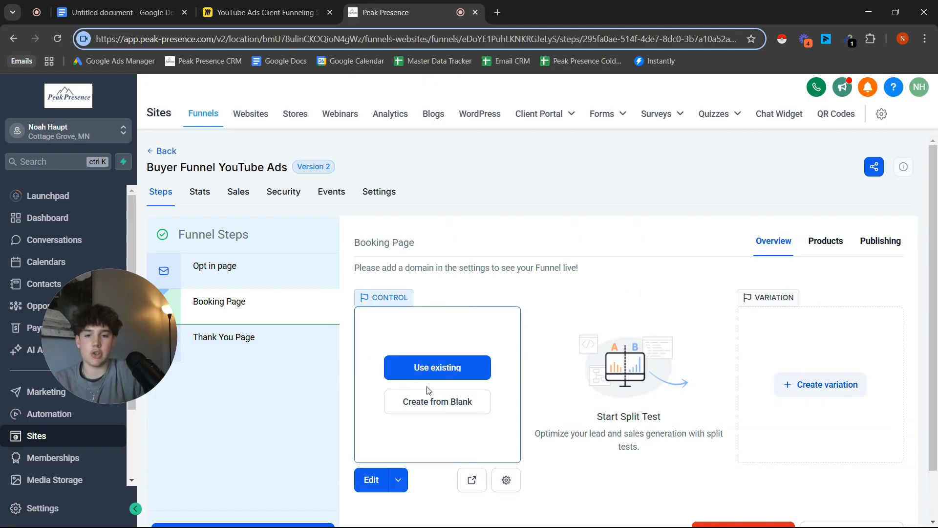
{"action": "left_click", "coordinate": [439, 402]}
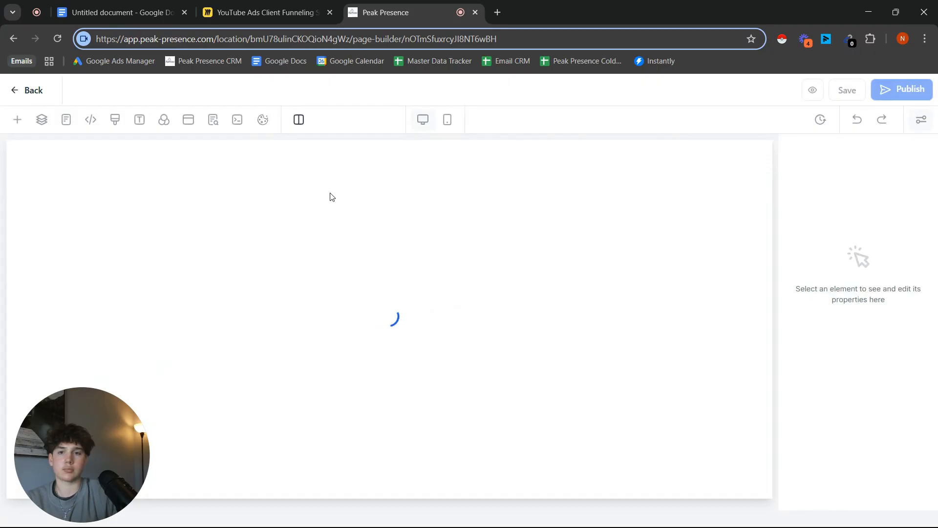
Add a full-width section with a one-column row holding a headline element.
{"action": "left_click_drag", "start_coordinate": [190, 248], "coordinate": [377, 227]}
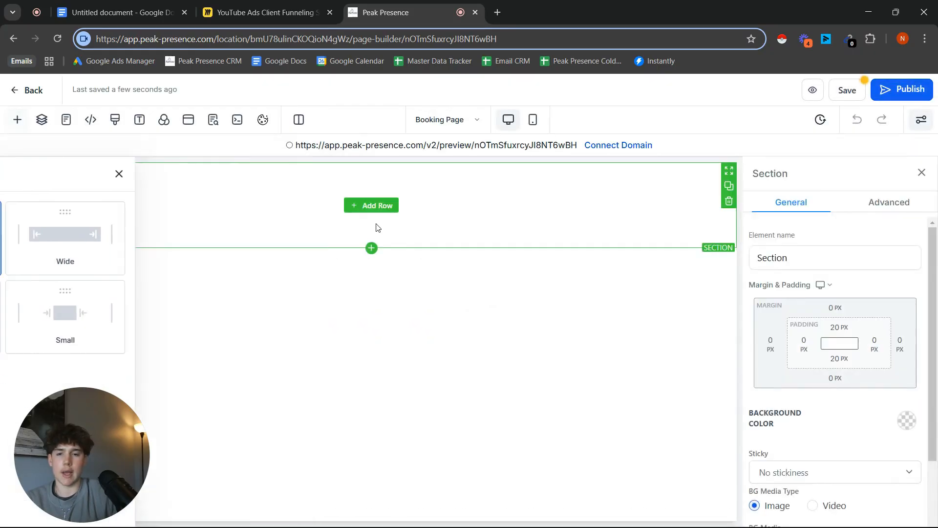
{"action": "left_click", "coordinate": [374, 205]}
{"action": "left_click_drag", "start_coordinate": [193, 247], "coordinate": [330, 215]}
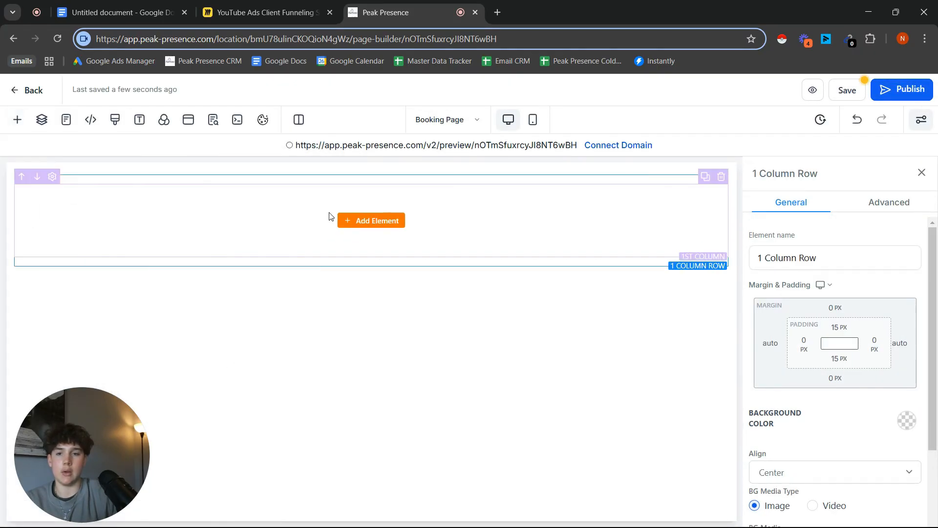
{"action": "left_click", "coordinate": [348, 224]}
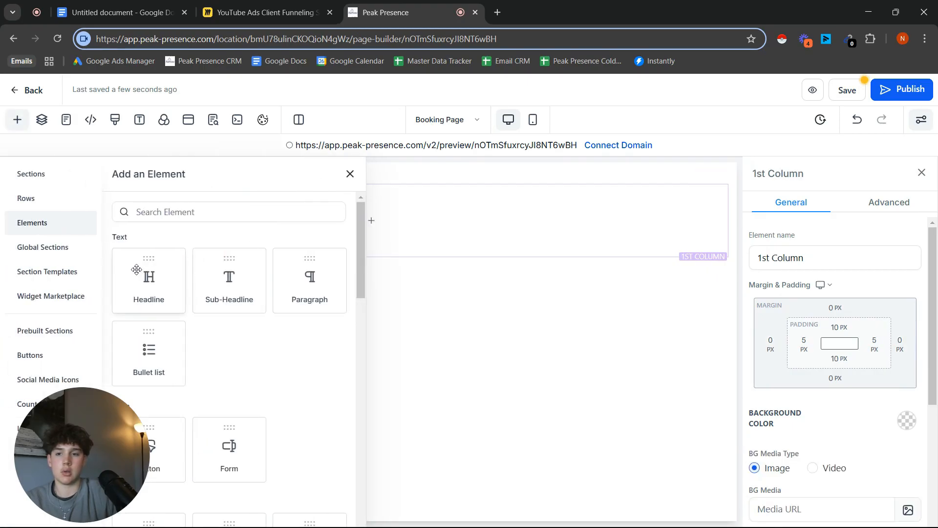
{"action": "left_click", "coordinate": [153, 280]}
Replace the placeholder headline with 'Success! We're sending your guide over now.'.
{"action": "double_click", "coordinate": [297, 198]}
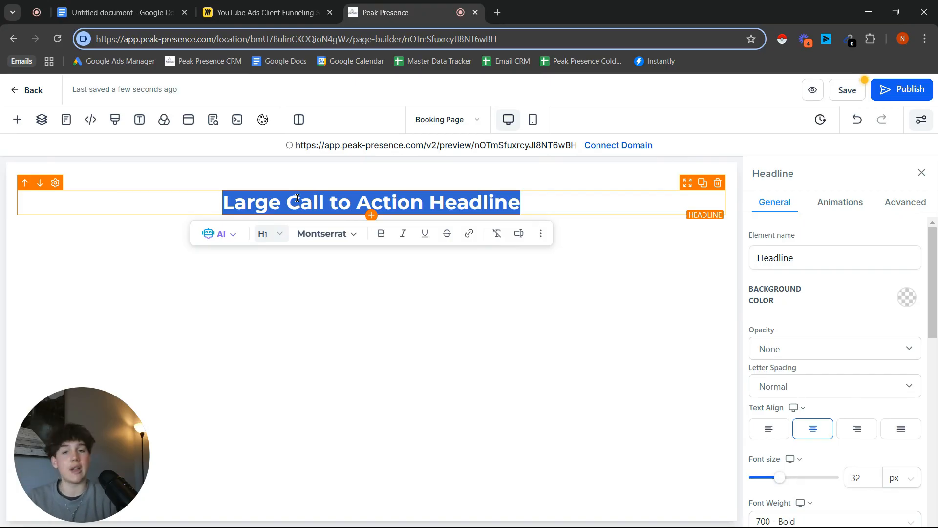
{"action": "type", "text": "Suxx"}
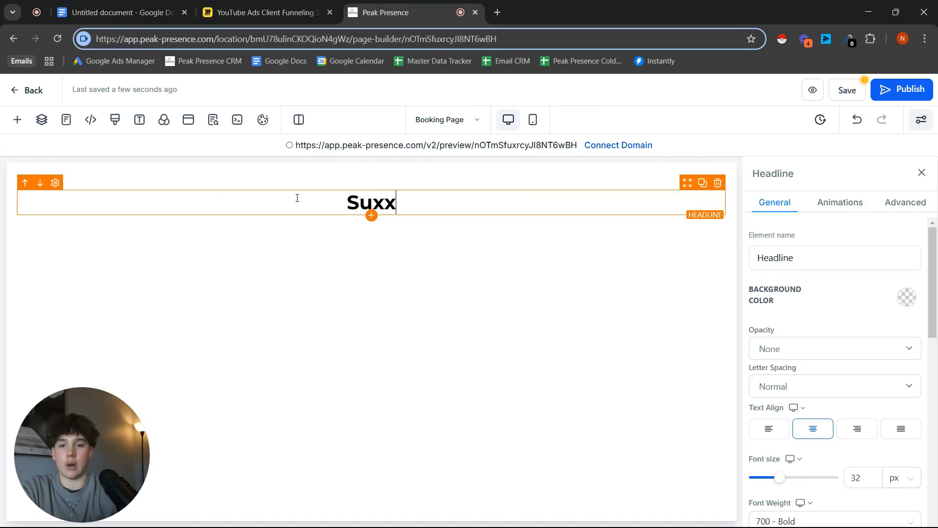
{"action": "key", "text": "BackSpace"}
{"action": "key", "text": "BackSpace"}
{"action": "type", "text": "cess"}
{"action": "key", "text": "BackSpace"}
{"action": "key", "text": "BackSpace"}
{"action": "key", "text": "BackSpace"}
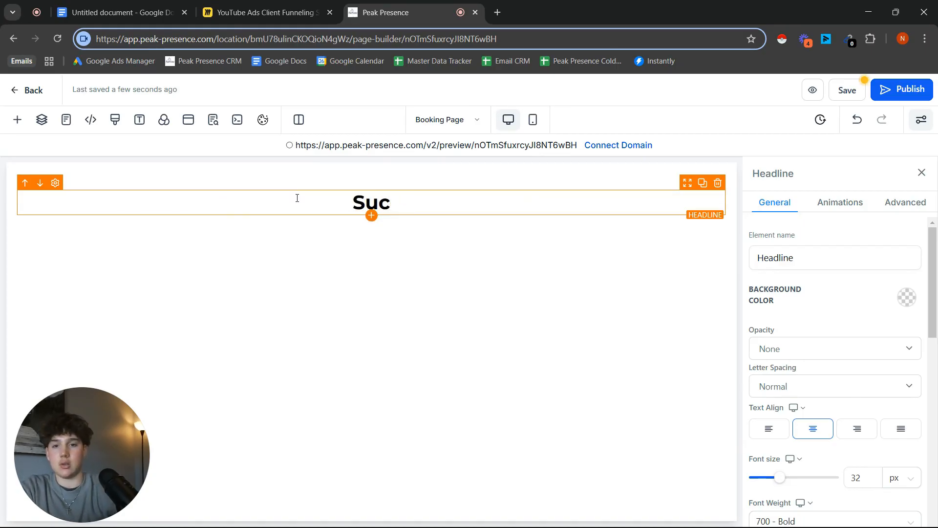
{"action": "type", "text": "cess! We"}
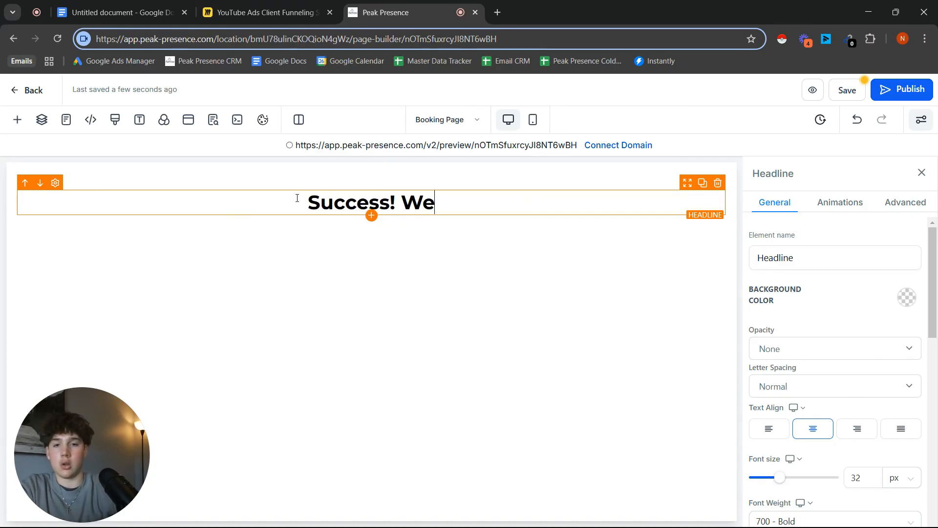
{"action": "type", "text": "'re sending you"}
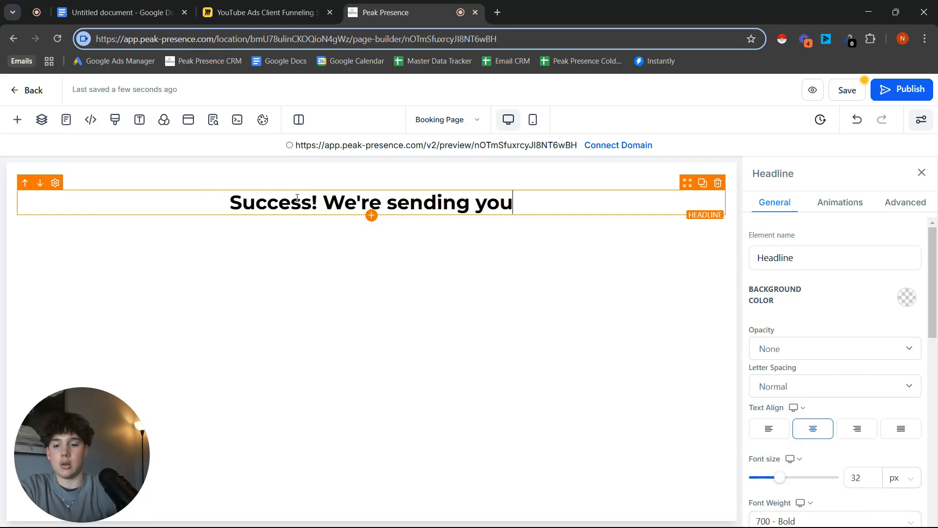
{"action": "type", "text": "r guide over now"}
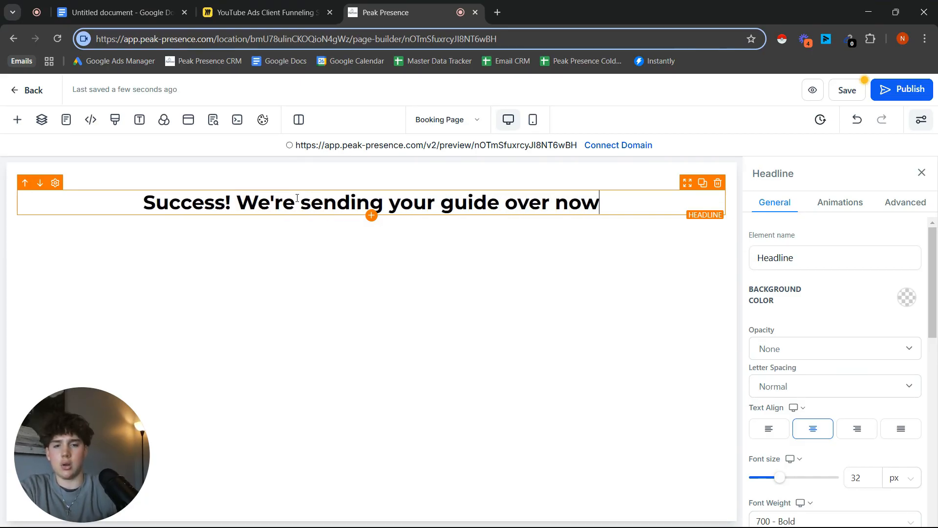
{"action": "type", "text": "!"}
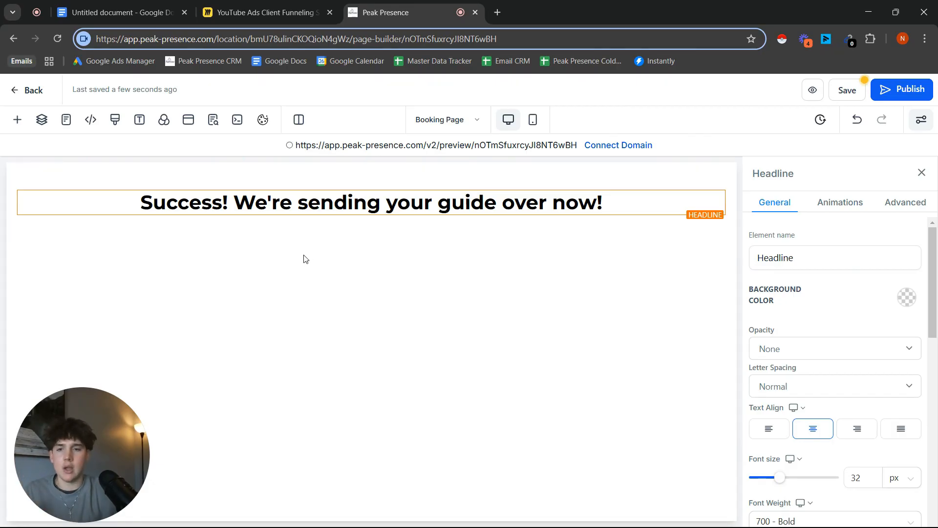
{"action": "key", "text": "BackSpace"}
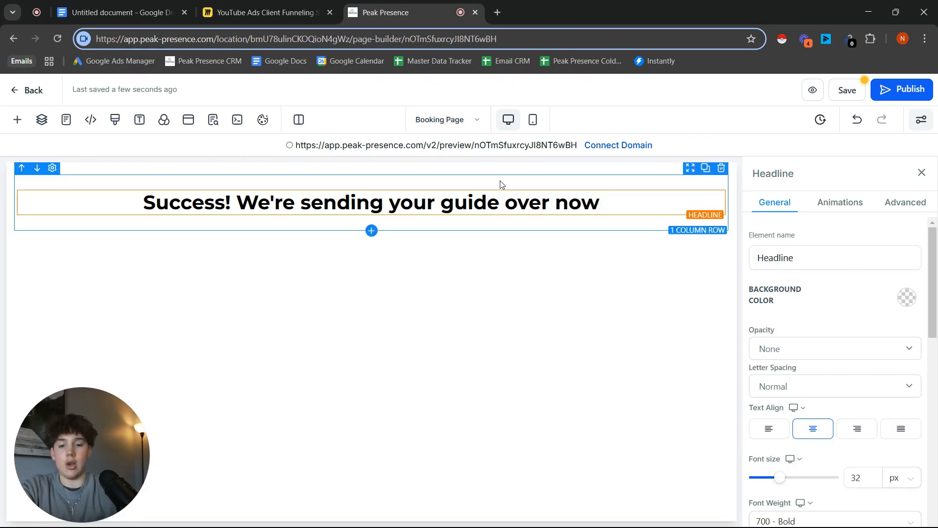
{"action": "type", "text": "."}
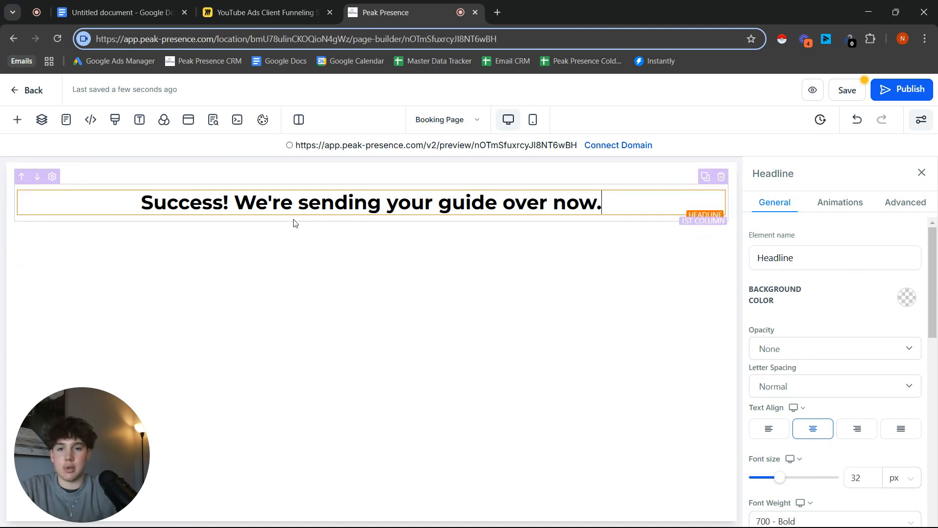
Shrink the success headline to 22 px and add an empty one-column row below it.
{"action": "left_click", "coordinate": [354, 204]}
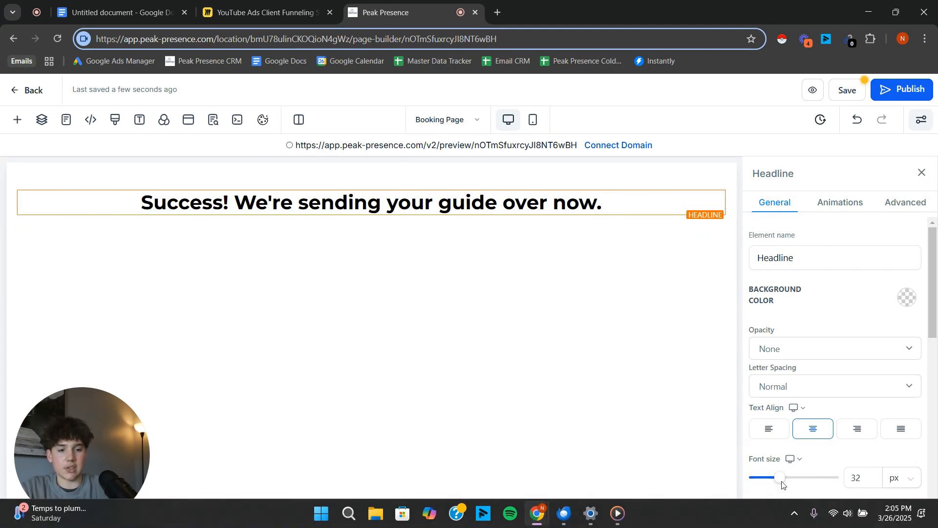
{"action": "left_click_drag", "start_coordinate": [780, 478], "coordinate": [773, 484]}
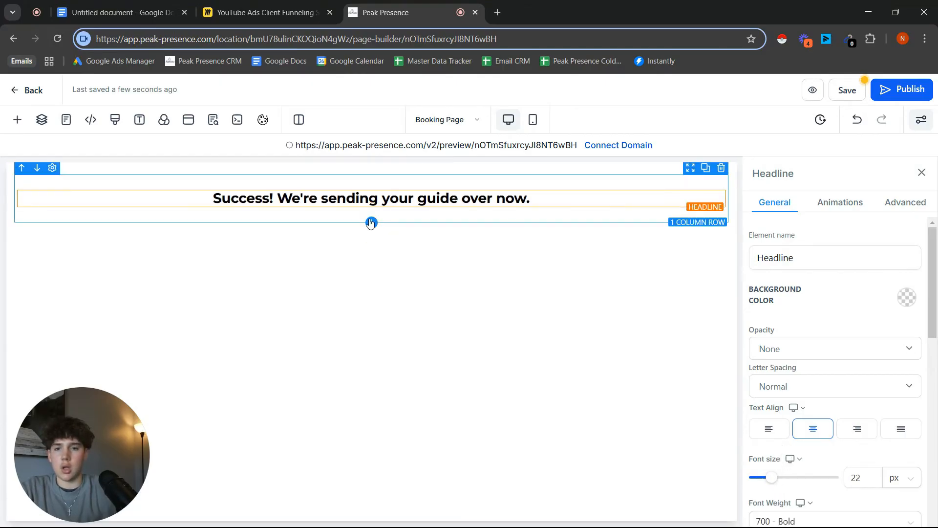
{"action": "left_click", "coordinate": [371, 222]}
{"action": "left_click_drag", "start_coordinate": [178, 234], "coordinate": [416, 267]}
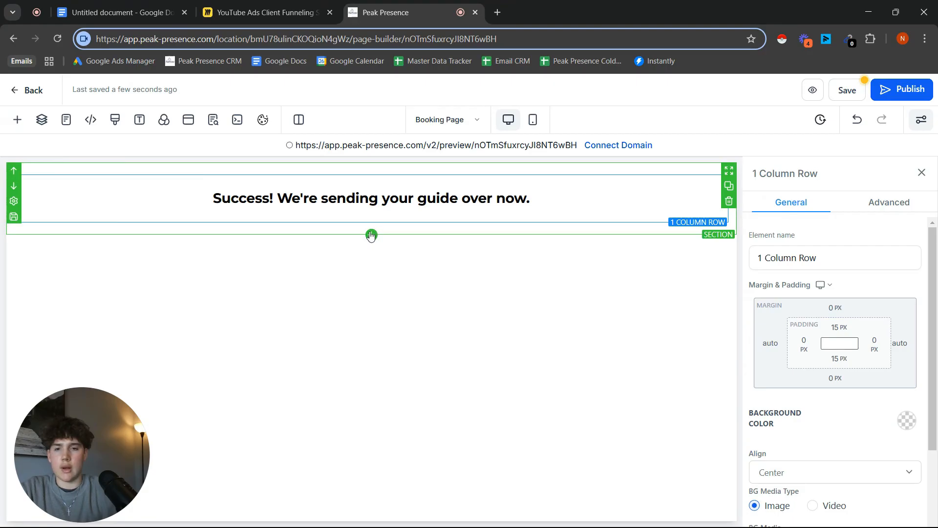
{"action": "left_click", "coordinate": [371, 223]}
{"action": "left_click", "coordinate": [205, 247]}
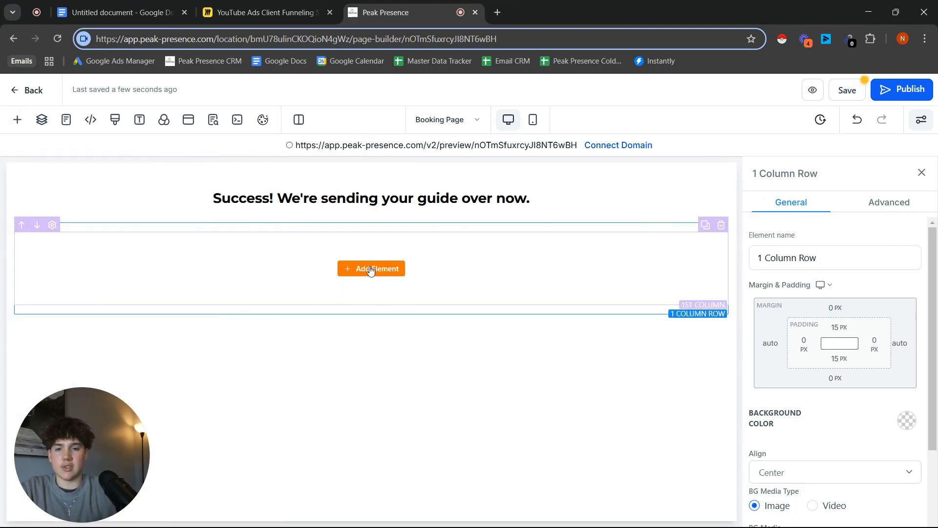
{"action": "left_click", "coordinate": [373, 268]}
Add a headline reading 'STEP 1: Watch This Quick 60 Second Video From' plus the presenter's name.
{"action": "left_click", "coordinate": [177, 303]}
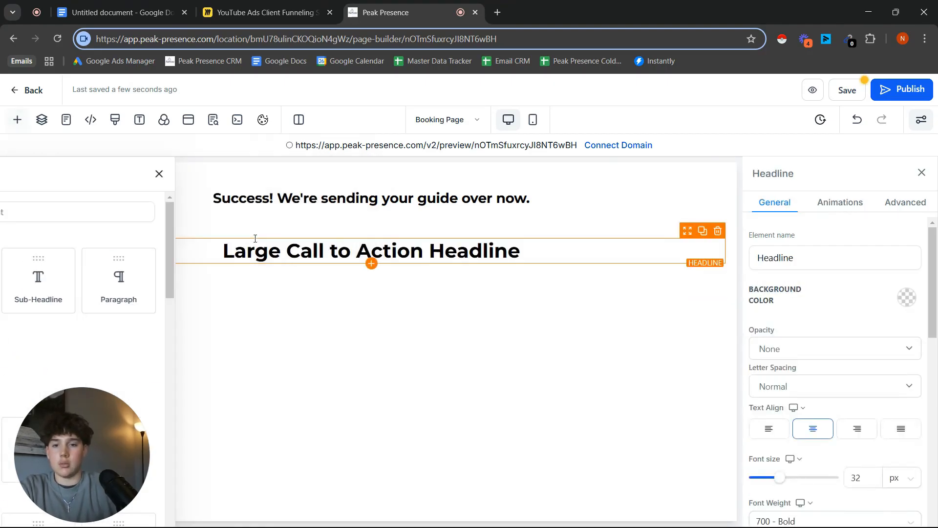
{"action": "left_click", "coordinate": [281, 244]}
{"action": "key", "text": "ctrl+a"}
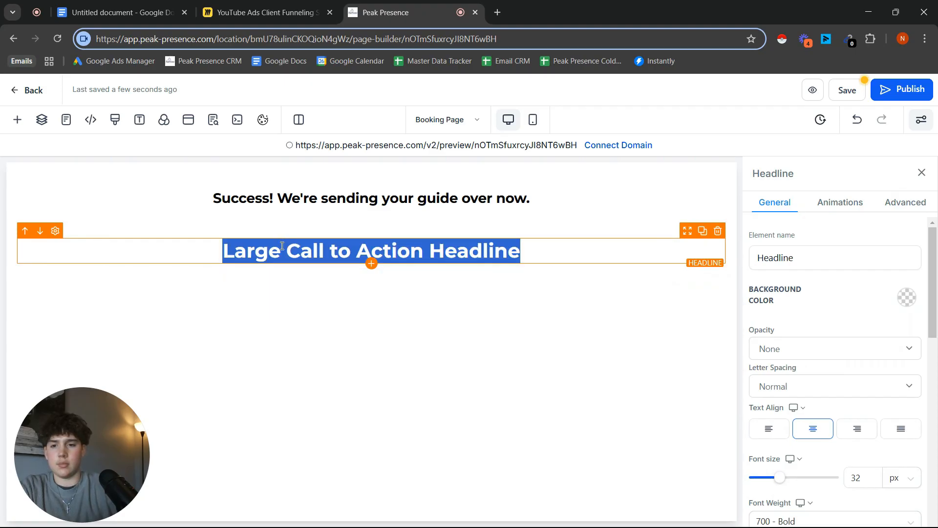
{"action": "type", "text": "STEP 1: "}
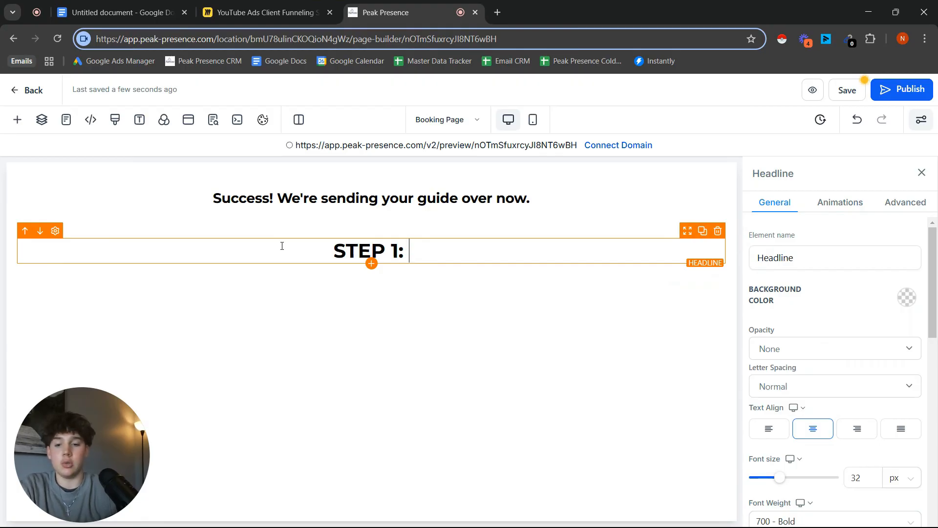
{"action": "type", "text": "Watch This Qu"}
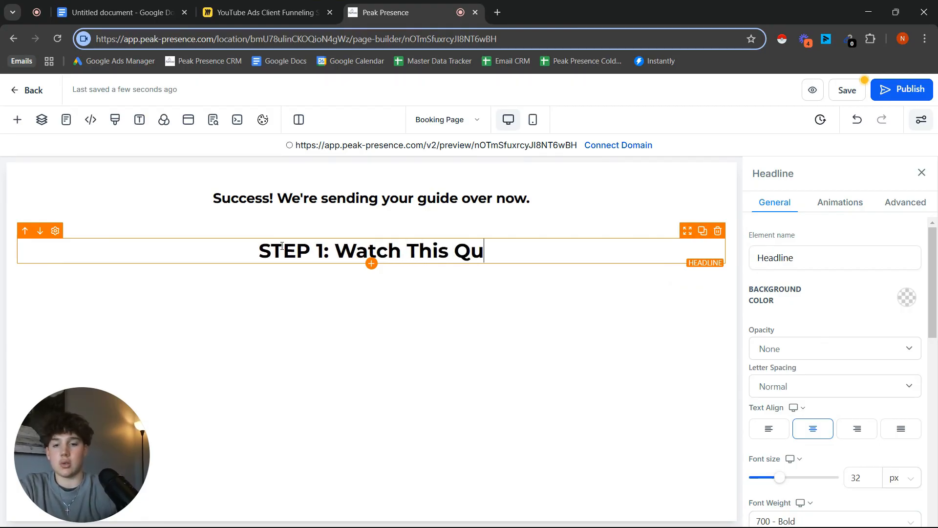
{"action": "type", "text": "ick Video From "}
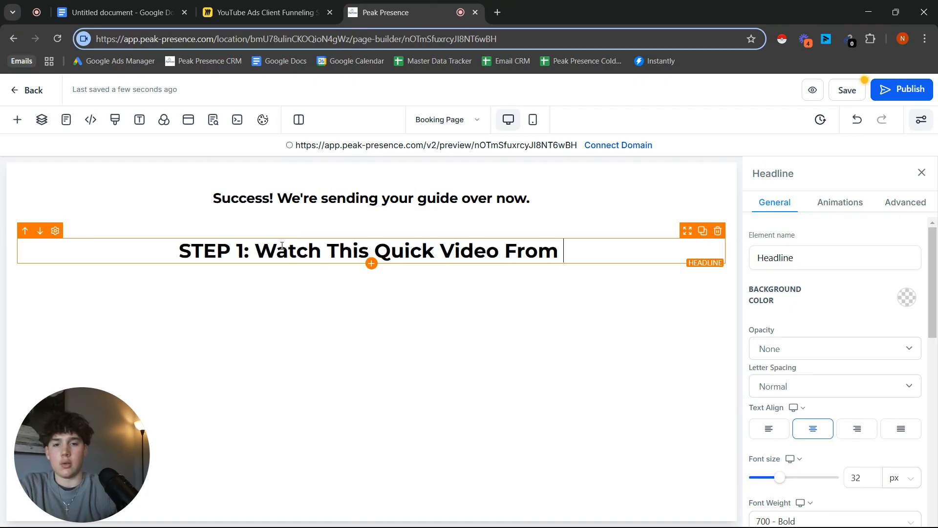
{"action": "type", "text": "Noah"}
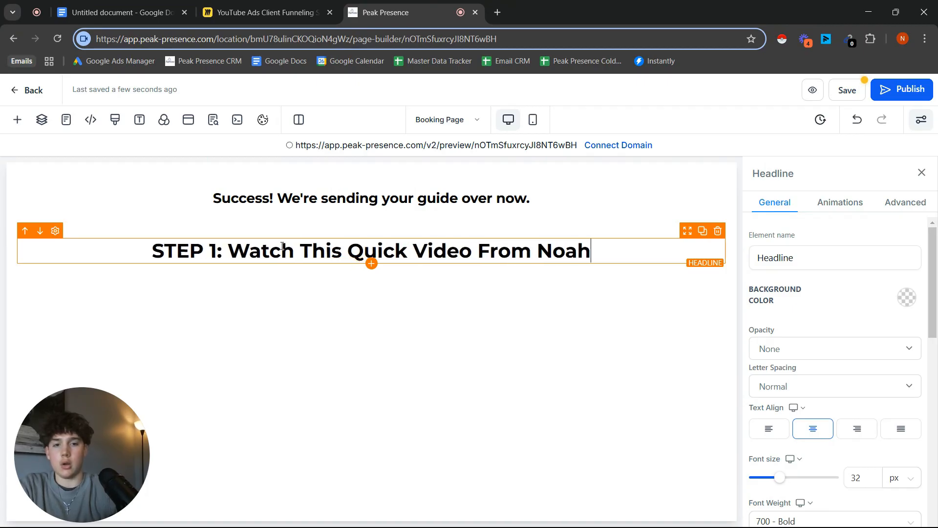
{"action": "left_click", "coordinate": [415, 252]}
{"action": "type", "text": "60 Second"}
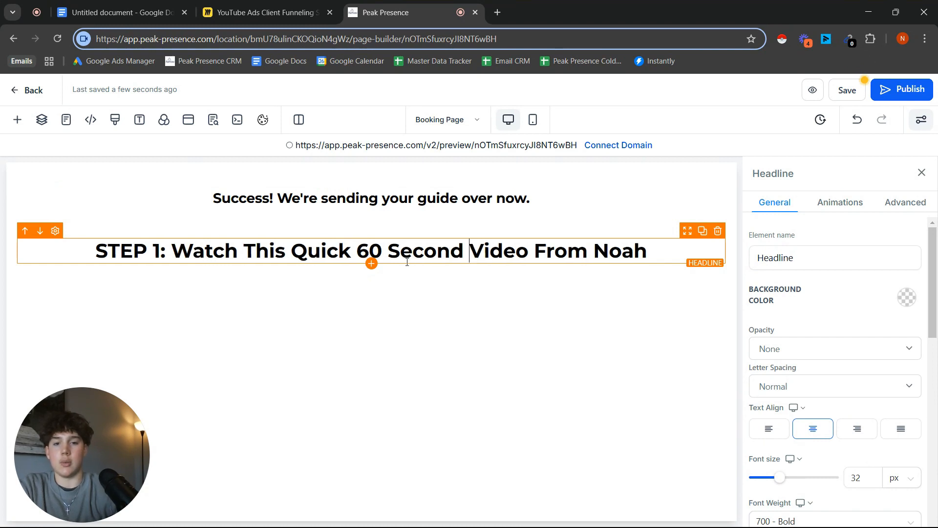
{"action": "left_click", "coordinate": [370, 263]}
{"action": "scroll", "coordinate": [260, 347], "scroll_direction": "down", "scroll_amount": 5}
Add a video block below the STEP 1 headline.
{"action": "scroll", "coordinate": [259, 348], "scroll_direction": "down", "scroll_amount": 5}
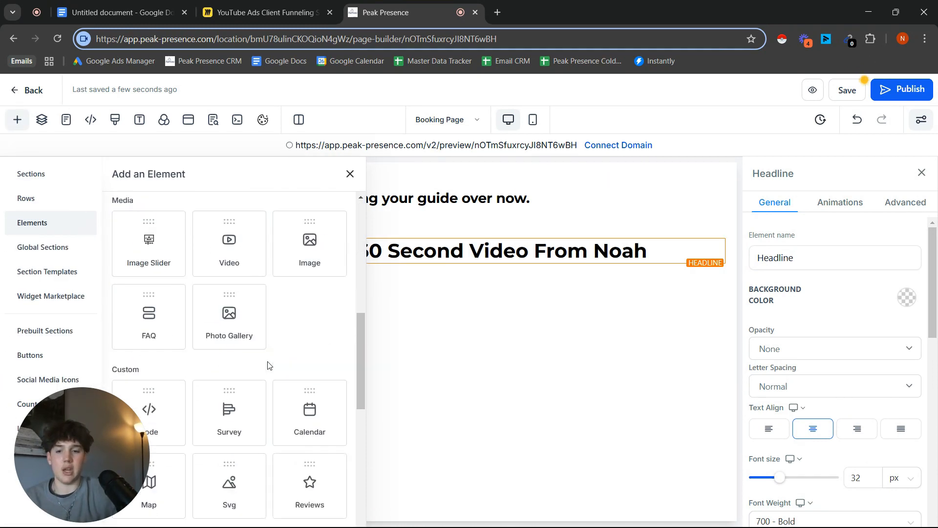
{"action": "scroll", "coordinate": [253, 301], "scroll_direction": "up", "scroll_amount": 1}
{"action": "left_click", "coordinate": [245, 292]}
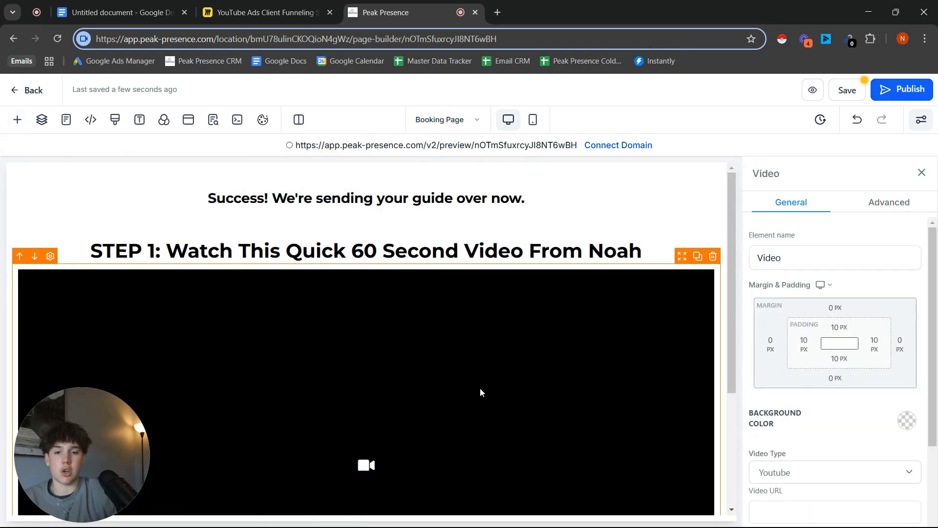
{"action": "scroll", "coordinate": [495, 378], "scroll_direction": "down", "scroll_amount": 2}
{"action": "scroll", "coordinate": [479, 348], "scroll_direction": "up", "scroll_amount": 2}
{"action": "scroll", "coordinate": [479, 347], "scroll_direction": "down", "scroll_amount": 2}
{"action": "scroll", "coordinate": [455, 342], "scroll_direction": "up", "scroll_amount": 2}
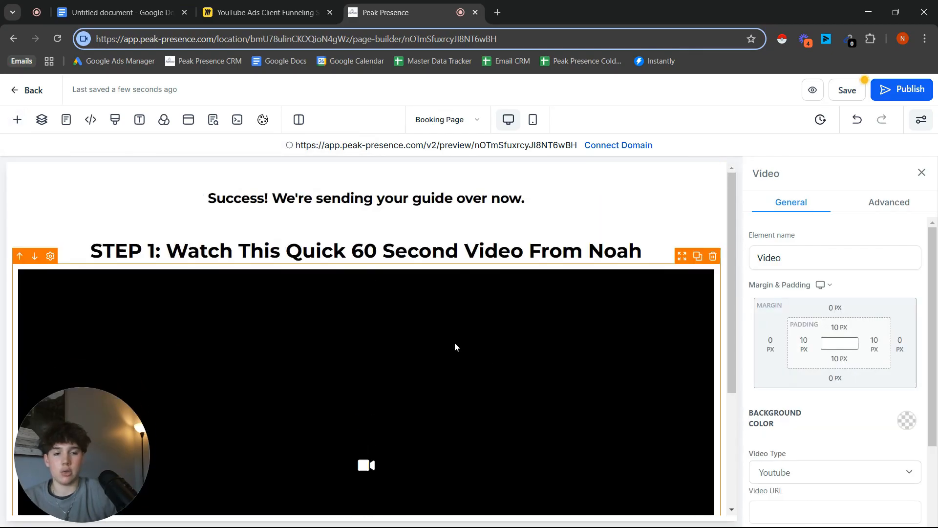
{"action": "scroll", "coordinate": [454, 342], "scroll_direction": "down", "scroll_amount": 2}
{"action": "scroll", "coordinate": [444, 336], "scroll_direction": "up", "scroll_amount": 2}
{"action": "scroll", "coordinate": [439, 322], "scroll_direction": "down", "scroll_amount": 3}
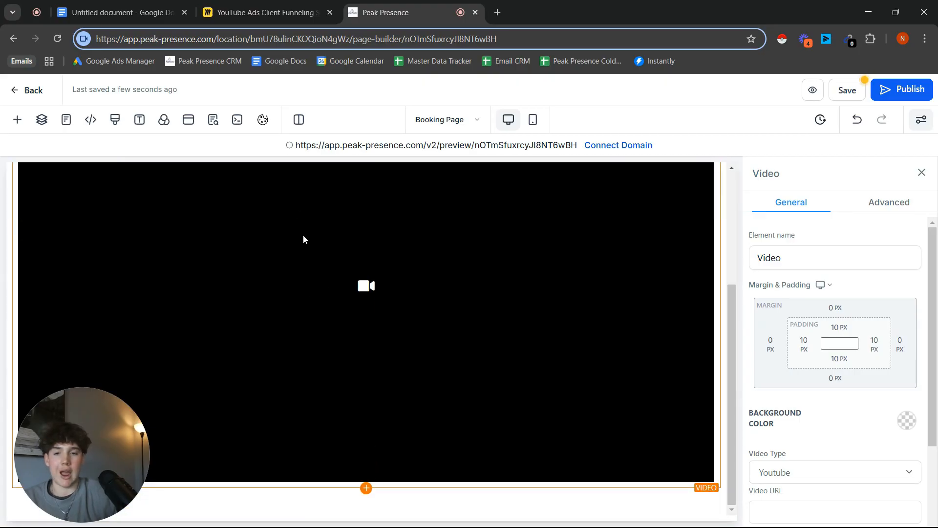
Add a headline below the video reading 'STEP 2: Book Your Free 15-Minute Call With' the presenter.
{"action": "left_click", "coordinate": [366, 487]}
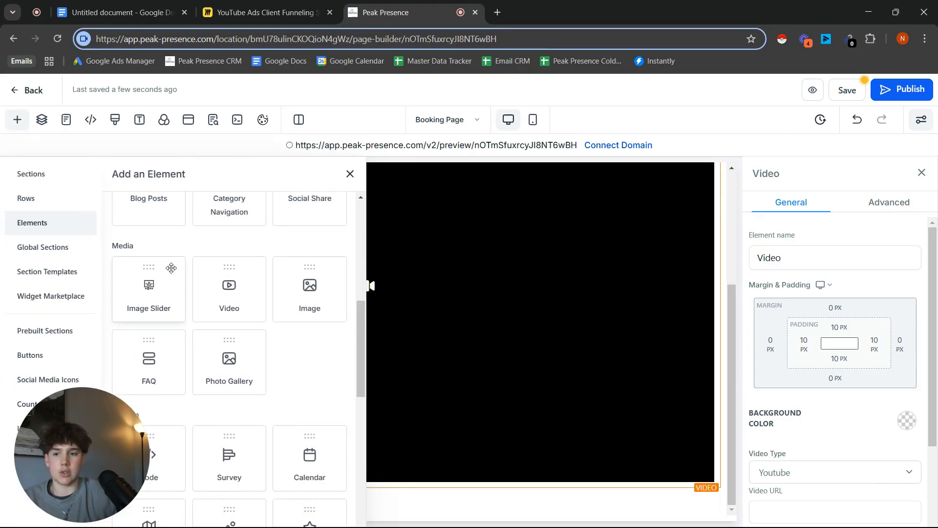
{"action": "scroll", "coordinate": [160, 283], "scroll_direction": "up", "scroll_amount": 5}
{"action": "left_click", "coordinate": [160, 283]}
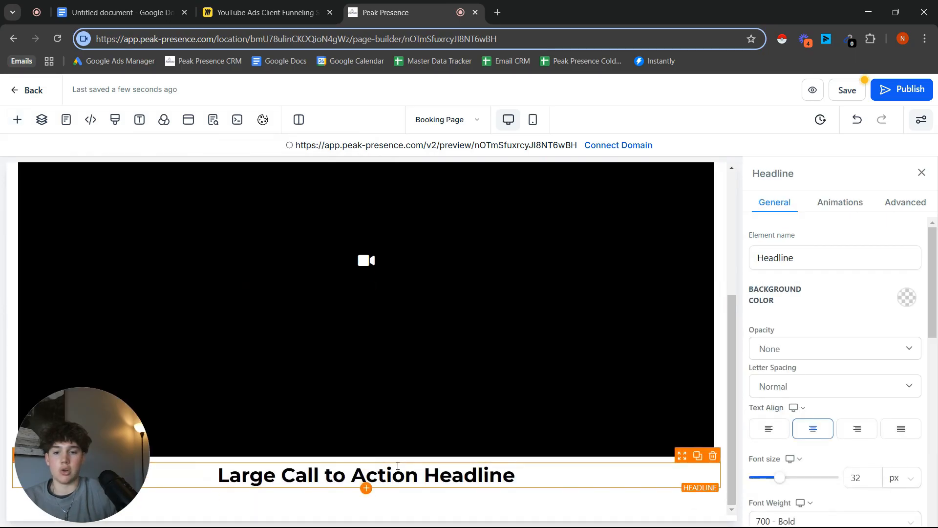
{"action": "triple_click", "coordinate": [398, 465]}
{"action": "type", "text": "STEP"}
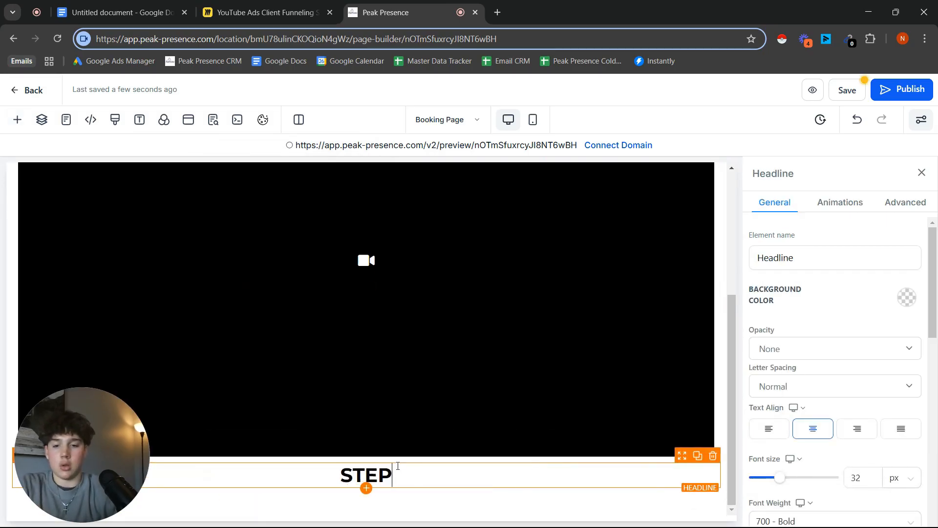
{"action": "type", "text": " 2: Bok"}
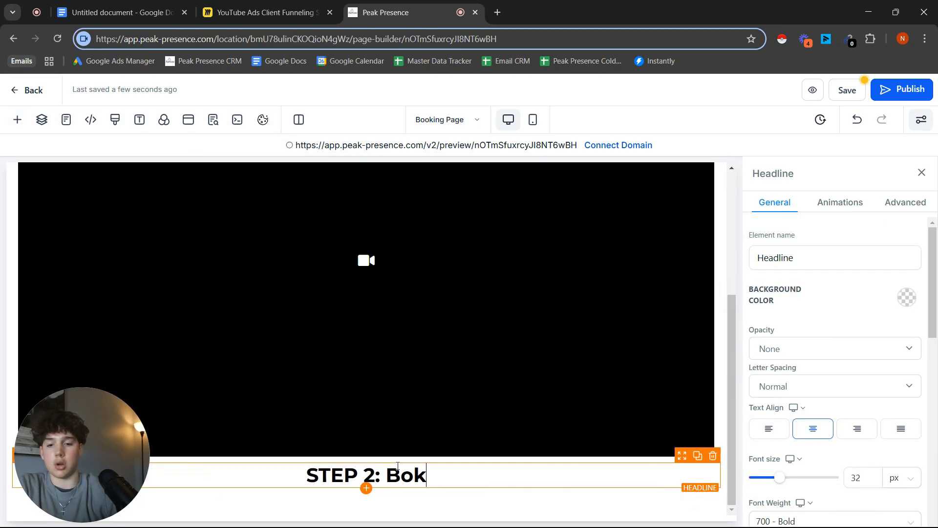
{"action": "key", "text": "BackSpace"}
{"action": "type", "text": "ok You"}
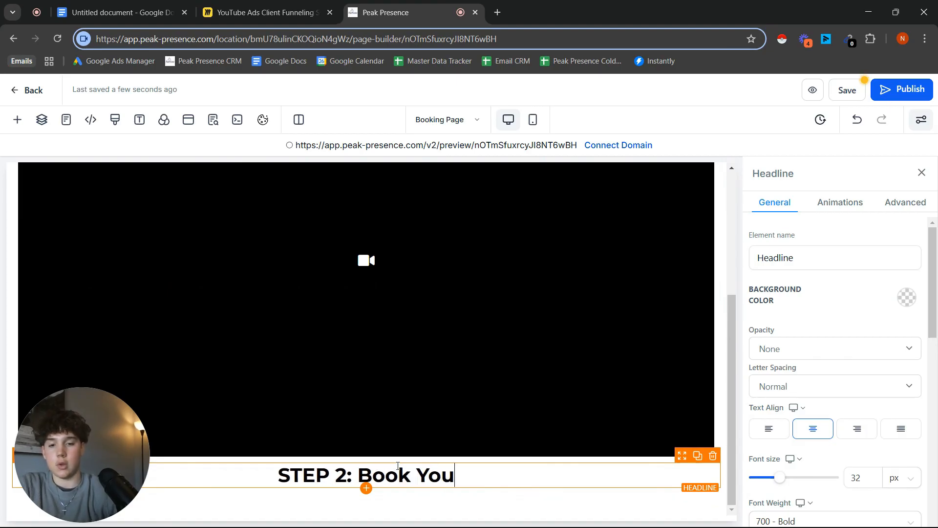
{"action": "type", "text": "r Free 15-minut"}
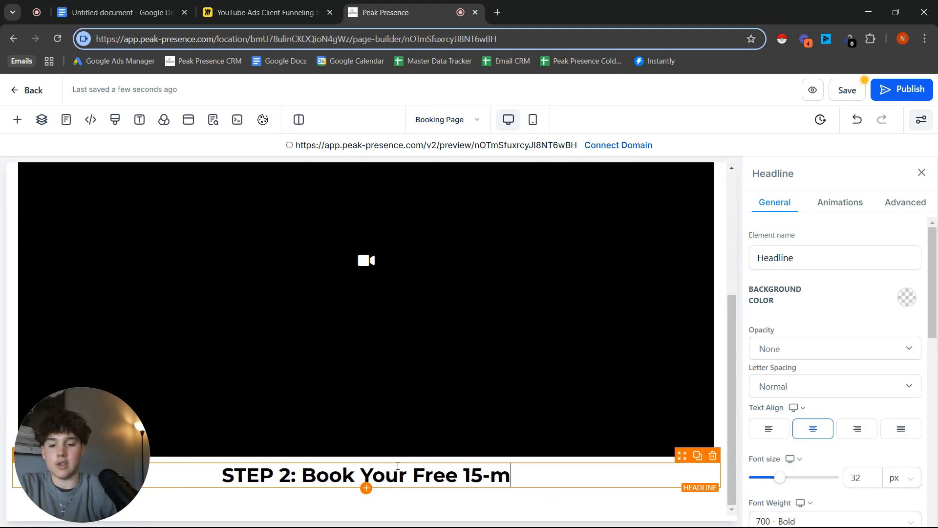
{"action": "key", "text": "BackSpace"}
{"action": "key", "text": "BackSpace"}
{"action": "key", "text": "BackSpace"}
{"action": "key", "text": "BackSpace"}
{"action": "key", "text": "BackSpace"}
{"action": "type", "text": "Minunte"}
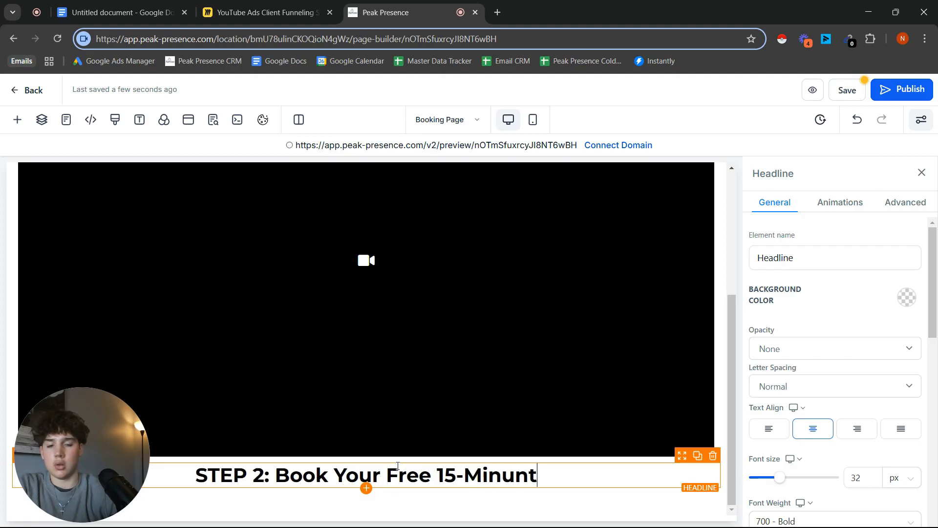
{"action": "key", "text": "BackSpace"}
{"action": "key", "text": "BackSpace"}
{"action": "key", "text": "BackSpace"}
{"action": "key", "text": "BackSpace"}
{"action": "type", "text": "ute Ca"}
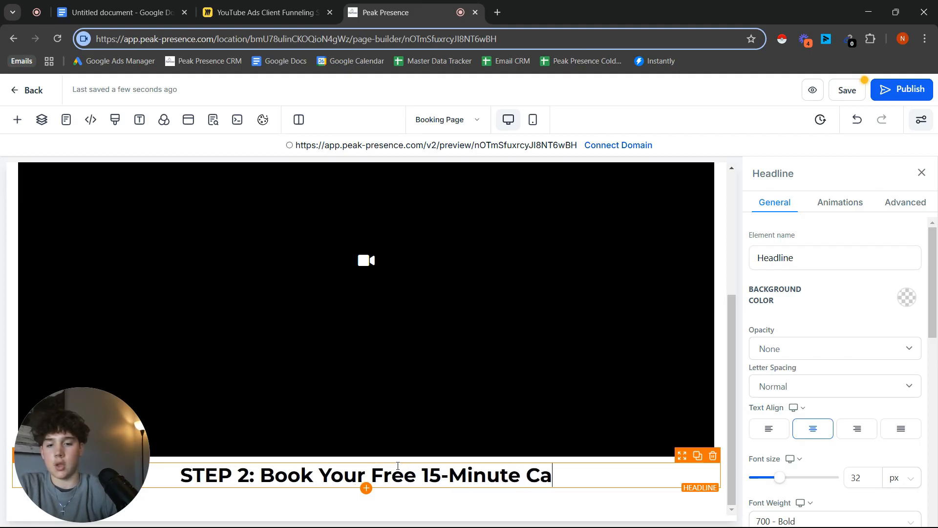
{"action": "type", "text": "ll With Noah"}
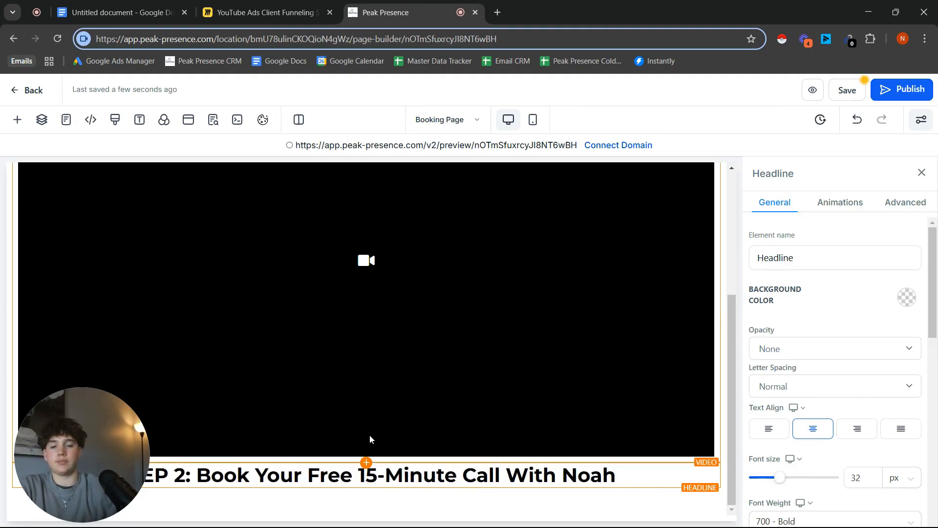
Add a booking calendar below the STEP 2 headline linked to the 15-min Meeting calendar.
{"action": "left_click", "coordinate": [366, 488]}
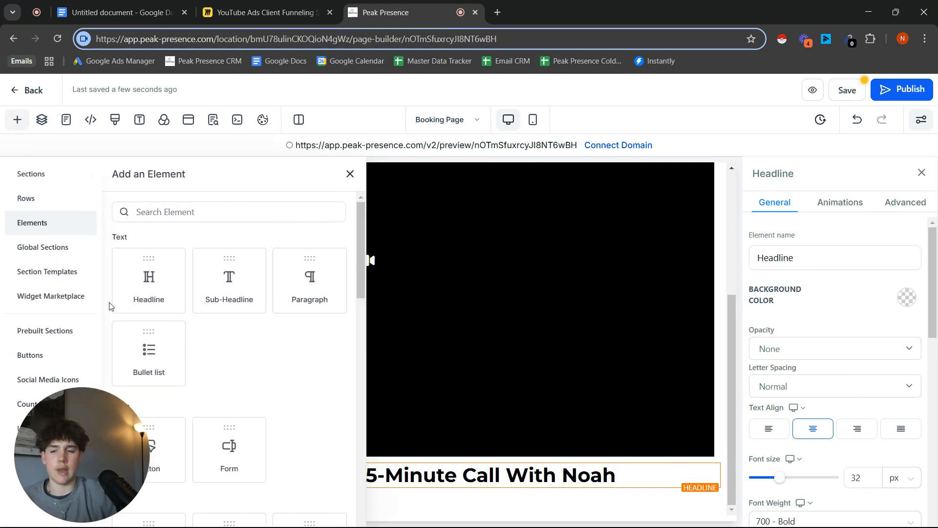
{"action": "scroll", "coordinate": [219, 348], "scroll_direction": "down", "scroll_amount": 5}
{"action": "scroll", "coordinate": [220, 327], "scroll_direction": "down", "scroll_amount": 5}
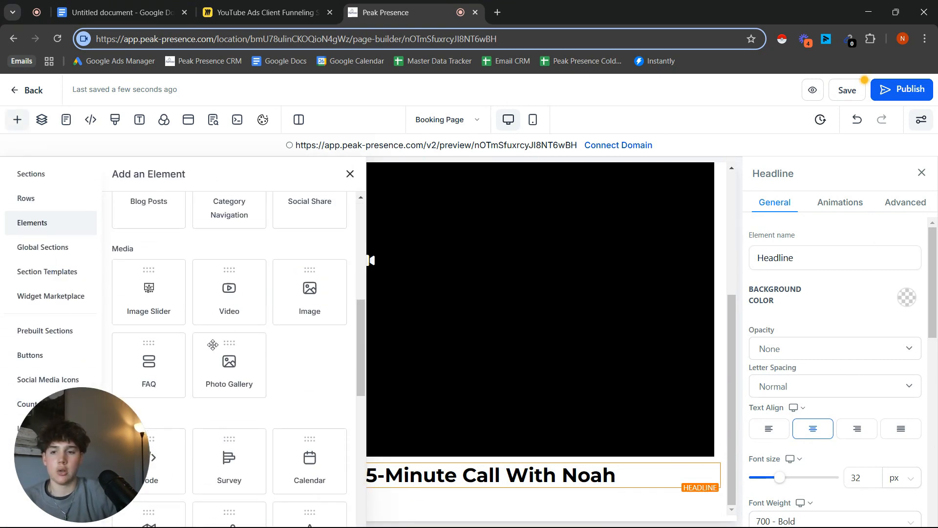
{"action": "left_click", "coordinate": [294, 343]}
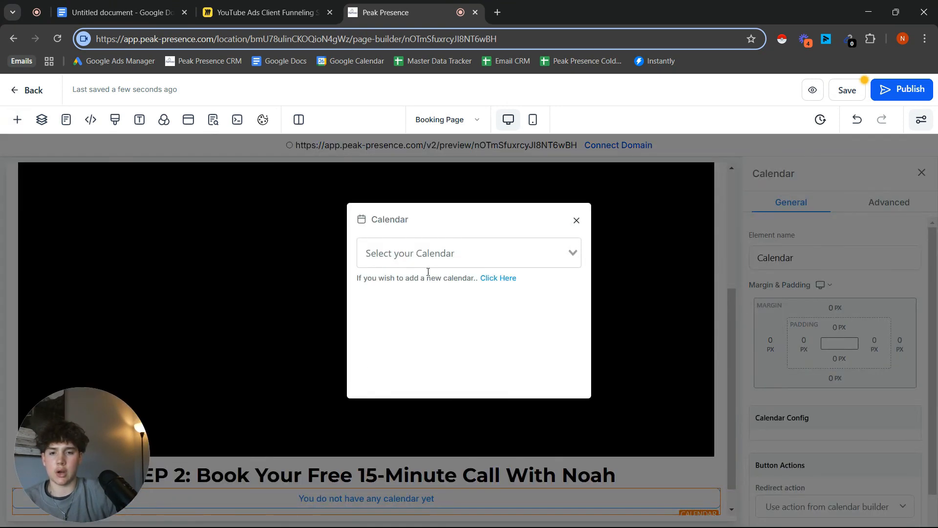
{"action": "left_click", "coordinate": [431, 252]}
{"action": "left_click", "coordinate": [431, 279]}
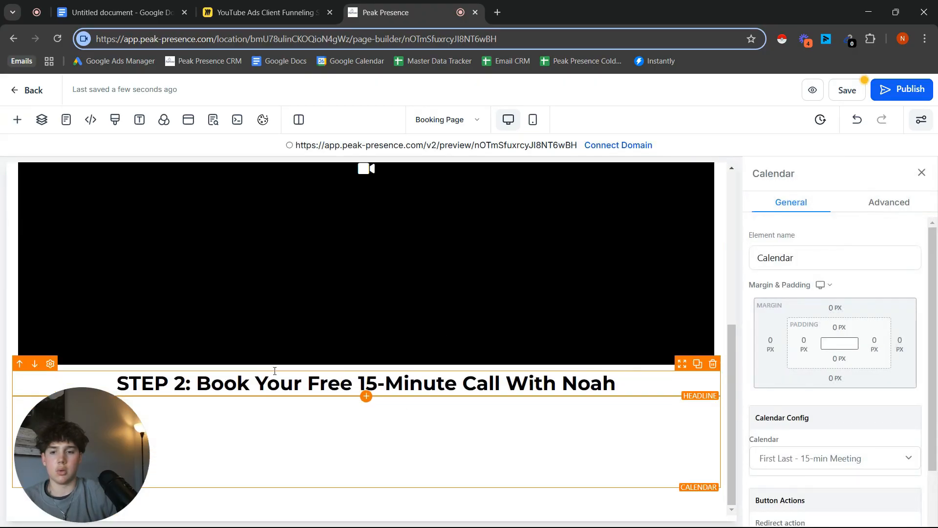
Review the booking page layout and save it.
{"action": "scroll", "coordinate": [331, 354], "scroll_direction": "down", "scroll_amount": 5}
{"action": "scroll", "coordinate": [457, 326], "scroll_direction": "up", "scroll_amount": 10}
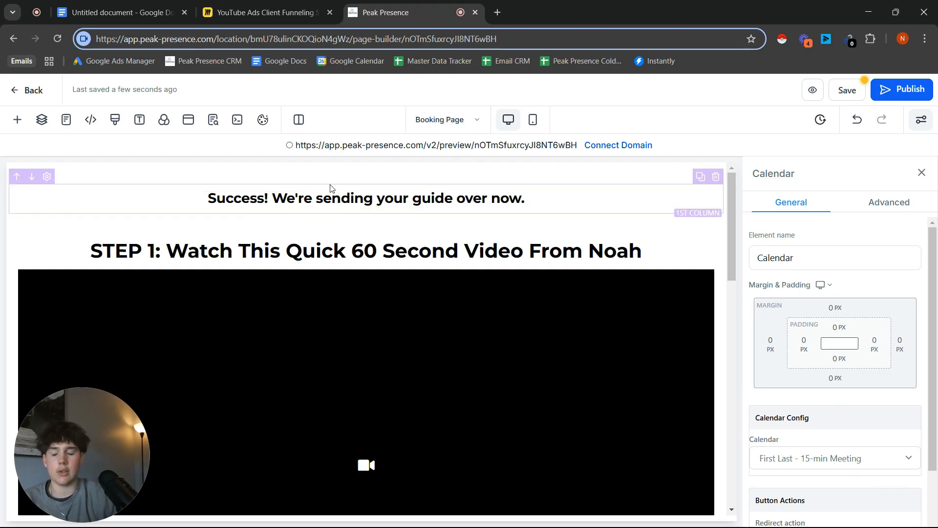
{"action": "scroll", "coordinate": [330, 213], "scroll_direction": "down", "scroll_amount": 12}
{"action": "scroll", "coordinate": [346, 283], "scroll_direction": "up", "scroll_amount": 5}
{"action": "scroll", "coordinate": [357, 328], "scroll_direction": "down", "scroll_amount": 4}
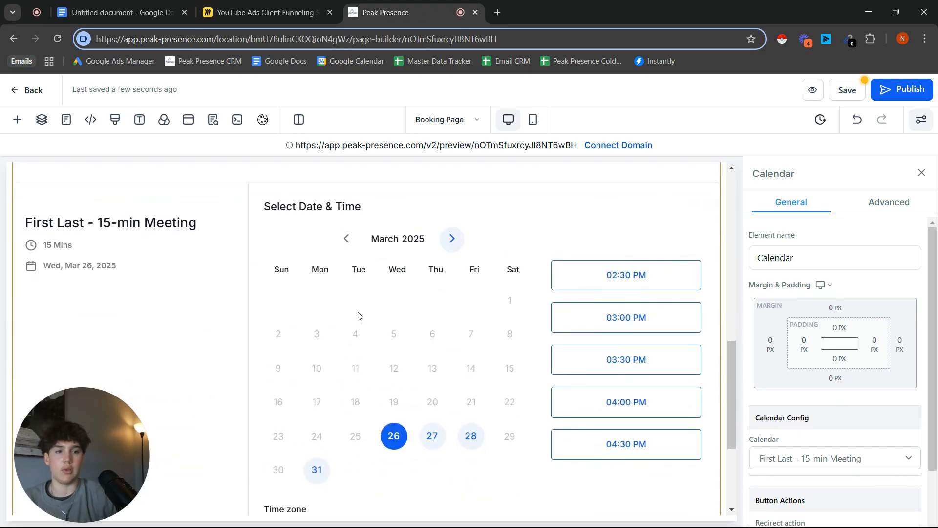
{"action": "scroll", "coordinate": [386, 324], "scroll_direction": "up", "scroll_amount": 5}
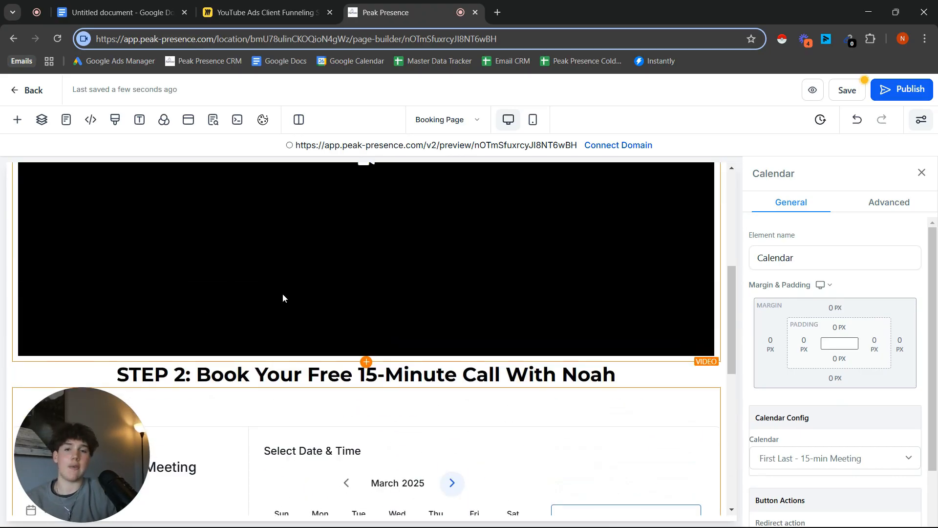
{"action": "scroll", "coordinate": [314, 294], "scroll_direction": "down", "scroll_amount": 7}
{"action": "scroll", "coordinate": [349, 317], "scroll_direction": "up", "scroll_amount": 6}
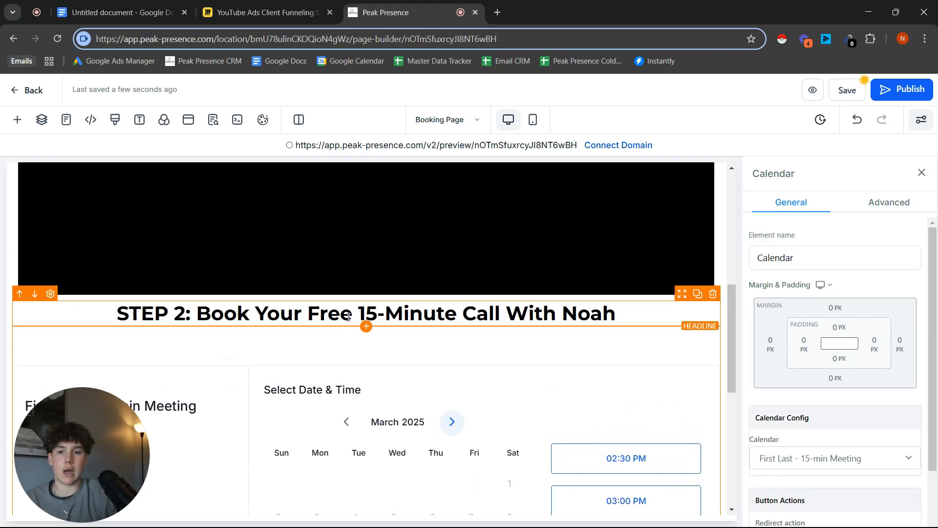
{"action": "scroll", "coordinate": [349, 317], "scroll_direction": "up", "scroll_amount": 6}
{"action": "left_click", "coordinate": [839, 92]}
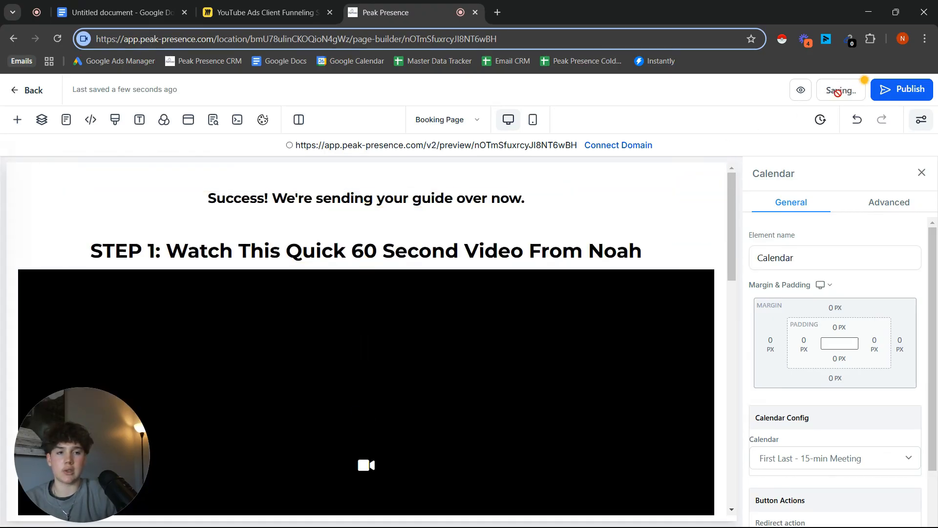
Switch to mobile view and reduce the STEP 1 headline to 23 px.
{"action": "left_click", "coordinate": [194, 176]}
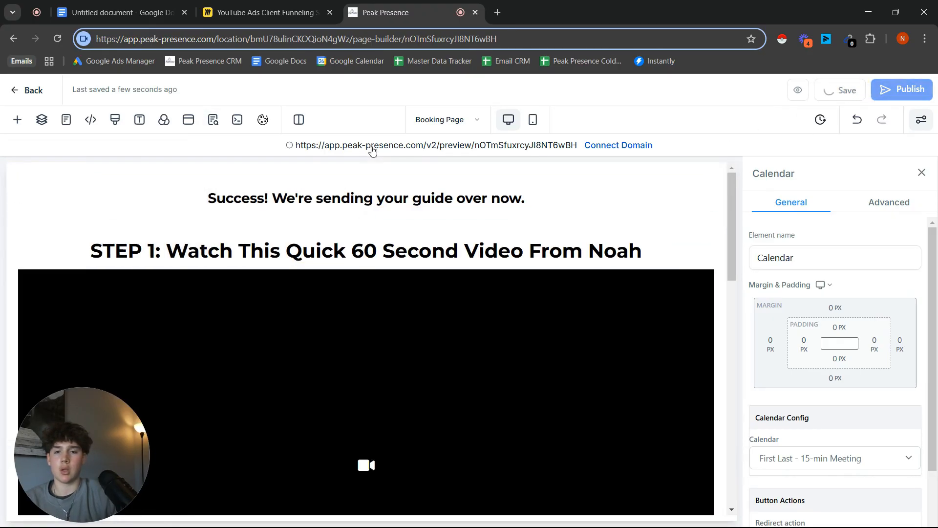
{"action": "left_click", "coordinate": [533, 120]}
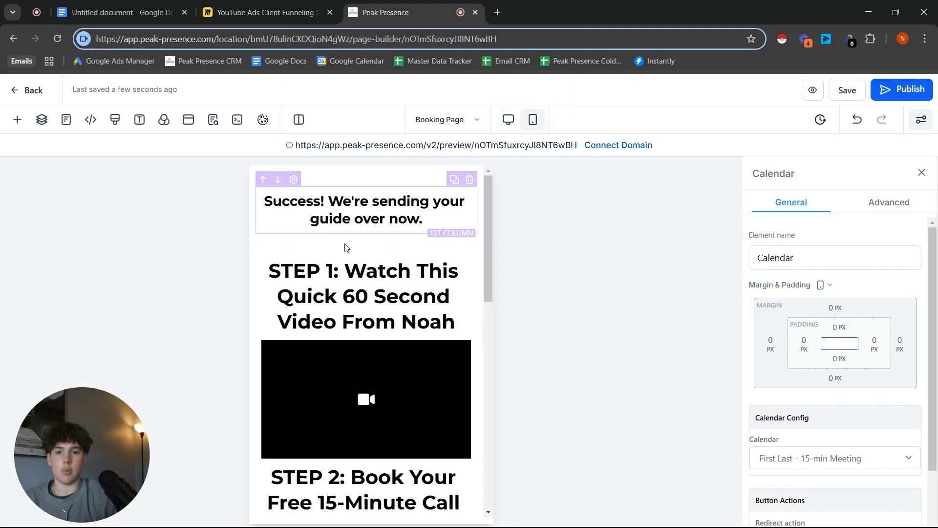
{"action": "left_click", "coordinate": [363, 296]}
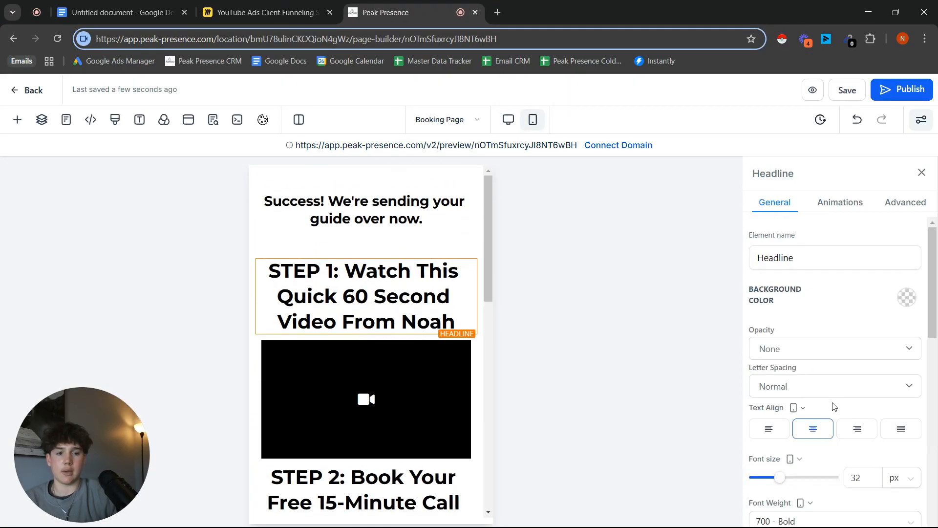
{"action": "left_click_drag", "start_coordinate": [785, 481], "coordinate": [782, 480]}
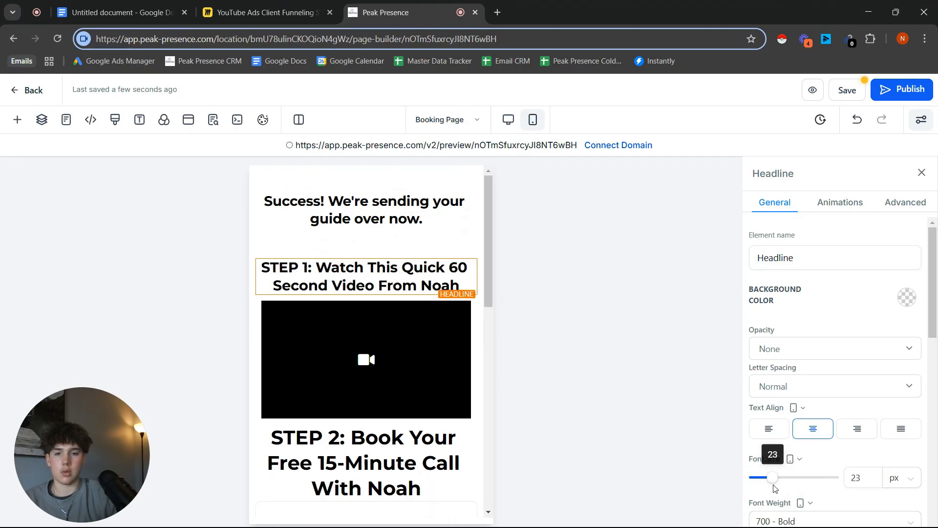
Select the STEP 2 headline, then reduce the Success headline to 20 px in mobile view.
{"action": "scroll", "coordinate": [367, 294], "scroll_direction": "down", "scroll_amount": 3}
{"action": "left_click", "coordinate": [390, 327]}
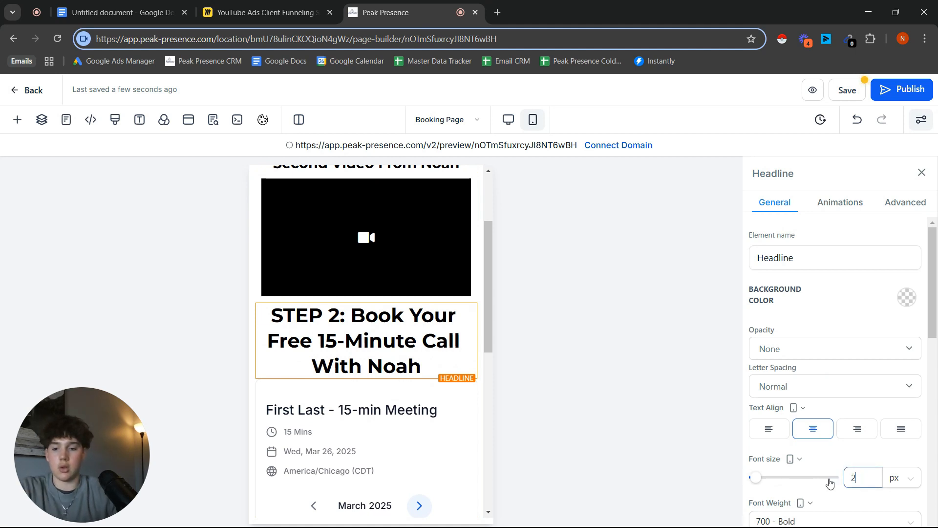
{"action": "scroll", "coordinate": [370, 351], "scroll_direction": "up", "scroll_amount": 3}
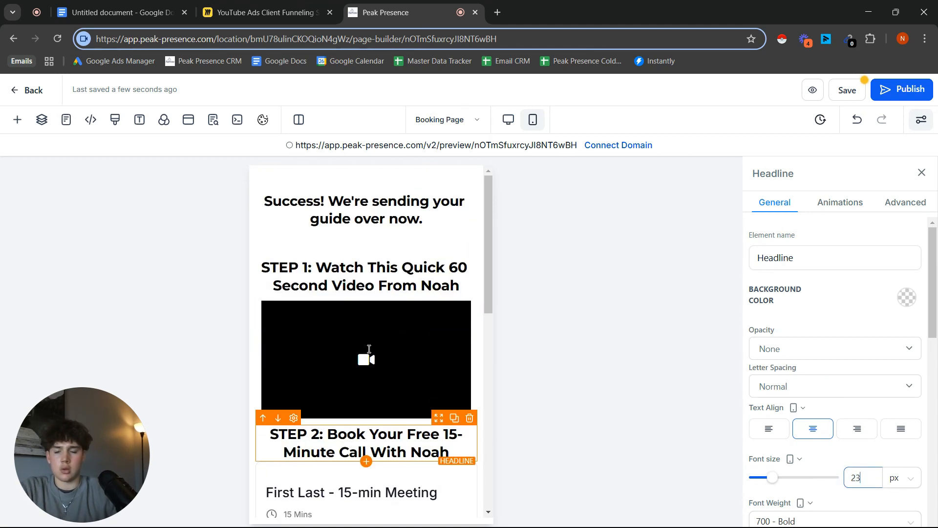
{"action": "left_click", "coordinate": [342, 218]}
{"action": "mouse_move", "coordinate": [773, 481]}
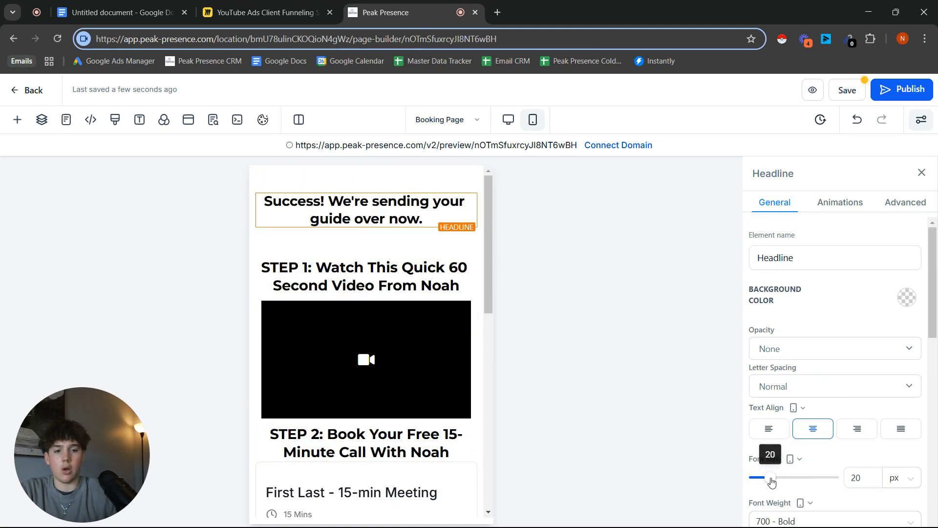
{"action": "scroll", "coordinate": [430, 283], "scroll_direction": "down", "scroll_amount": 6}
{"action": "scroll", "coordinate": [429, 283], "scroll_direction": "up", "scroll_amount": 6}
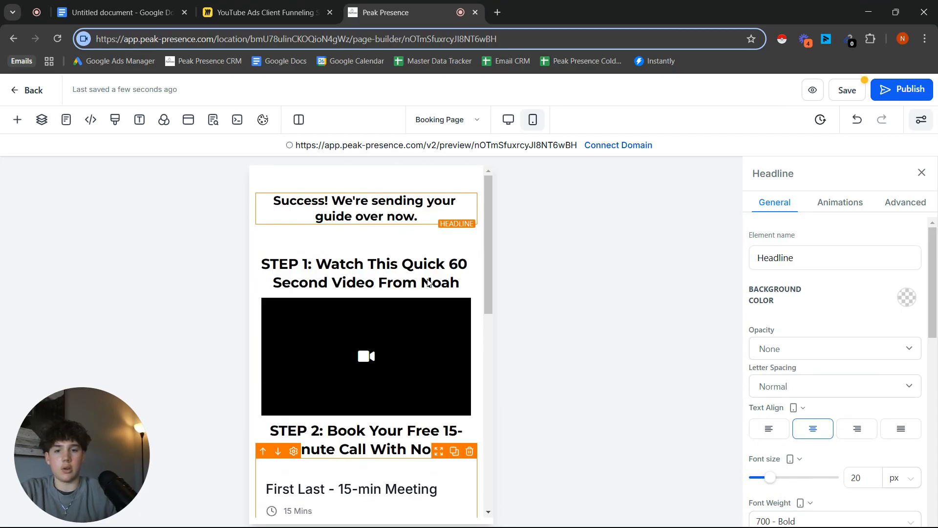
{"action": "scroll", "coordinate": [420, 274], "scroll_direction": "down", "scroll_amount": 6}
{"action": "scroll", "coordinate": [293, 289], "scroll_direction": "up", "scroll_amount": 6}
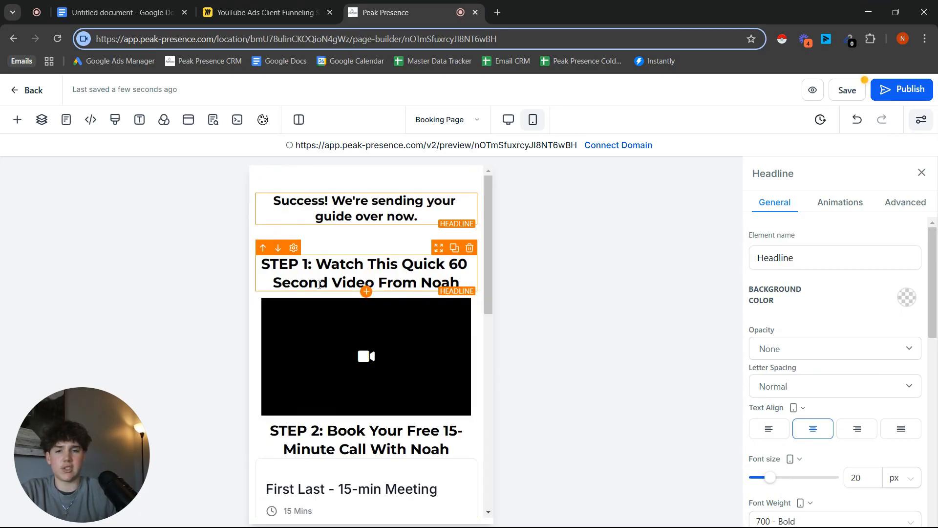
Save the mobile layout changes and return to the Miro funnel board.
{"action": "left_click", "coordinate": [849, 91]}
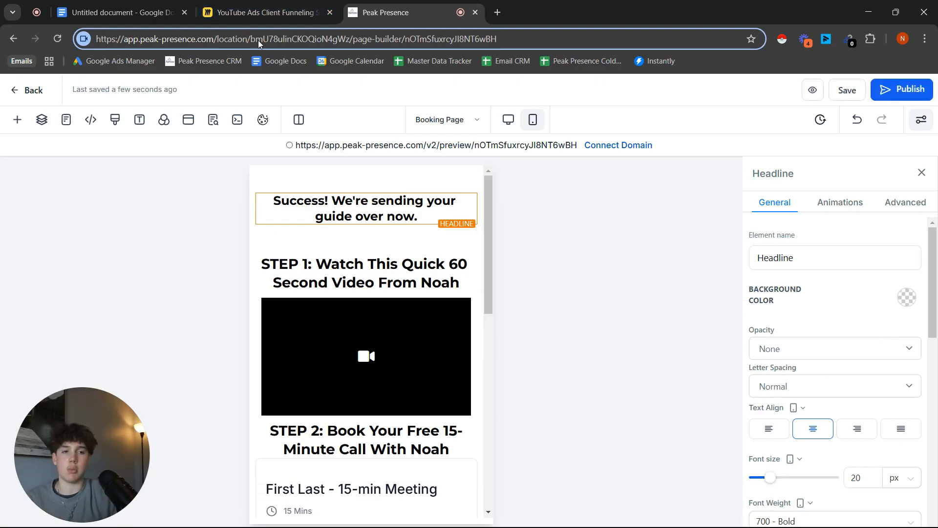
{"action": "scroll", "coordinate": [387, 387], "scroll_direction": "down", "scroll_amount": 10}
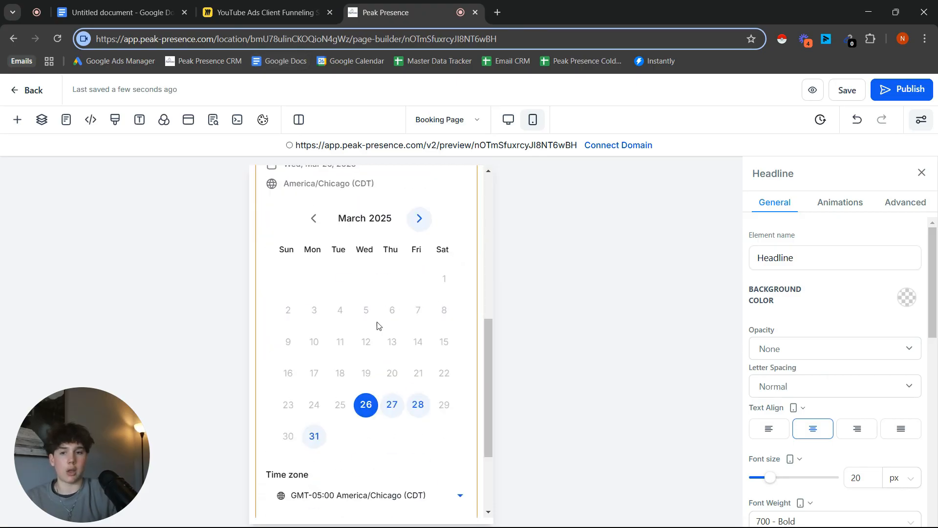
{"action": "scroll", "coordinate": [378, 325], "scroll_direction": "up", "scroll_amount": 6}
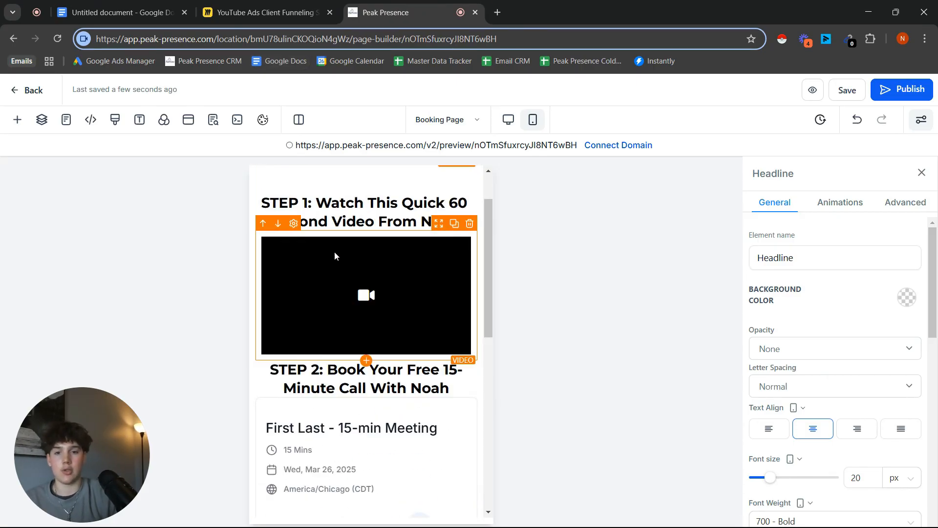
{"action": "left_click", "coordinate": [274, 19]}
Center the Thank You Page on the funnel board and circle it in red.
{"action": "scroll", "coordinate": [484, 270], "scroll_direction": "down", "scroll_amount": 5}
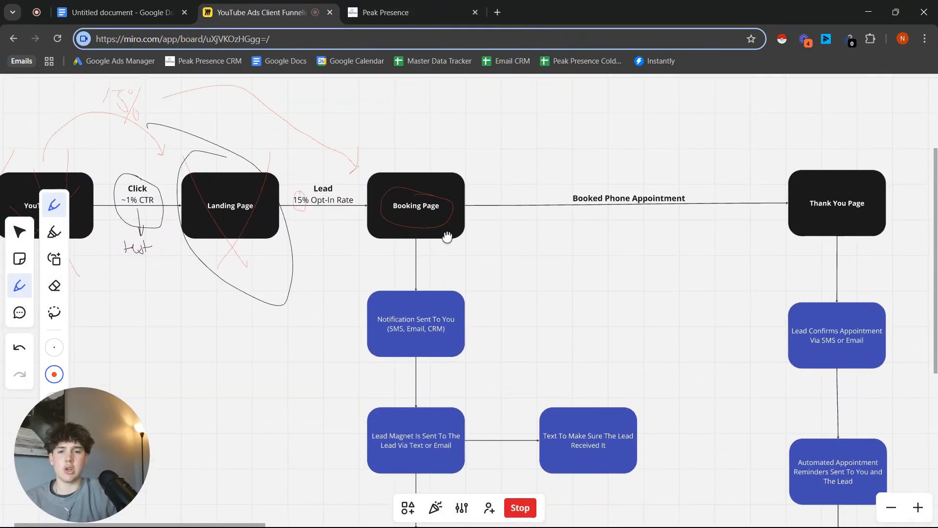
{"action": "left_click_drag", "start_coordinate": [447, 237], "coordinate": [449, 138]}
{"action": "left_click_drag", "start_coordinate": [446, 189], "coordinate": [454, 237]}
{"action": "mouse_move", "coordinate": [439, 161]}
{"action": "left_mouse_down"}
{"action": "mouse_move", "coordinate": [364, 222]}
{"action": "mouse_move", "coordinate": [422, 155]}
{"action": "left_mouse_up"}
{"action": "left_click_drag", "start_coordinate": [492, 176], "coordinate": [436, 250]}
{"action": "scroll", "coordinate": [695, 235], "scroll_direction": "up", "scroll_amount": 3}
{"action": "left_click_drag", "start_coordinate": [702, 239], "coordinate": [521, 273]}
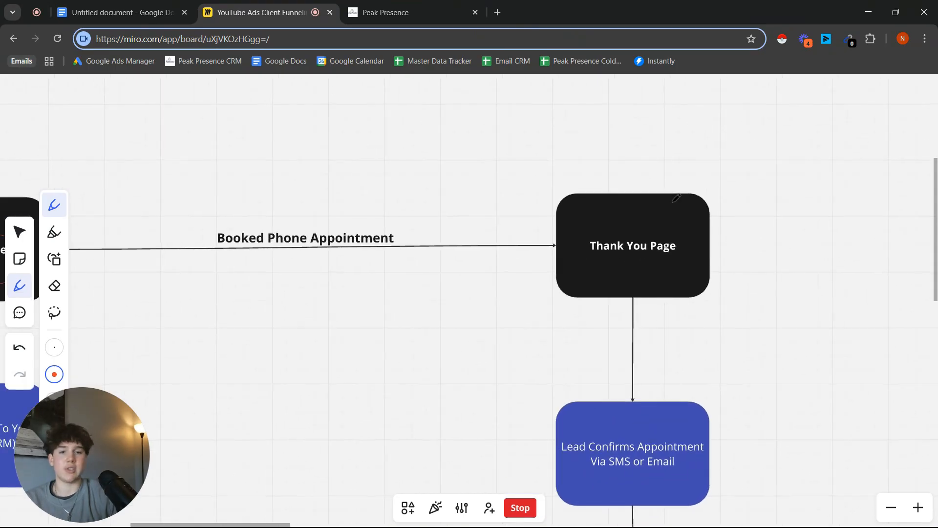
{"action": "left_click_drag", "start_coordinate": [664, 195], "coordinate": [639, 179]}
Look over the Booking Page and Notification Sent To You boxes, then return to Peak Presence.
{"action": "left_click_drag", "start_coordinate": [513, 197], "coordinate": [689, 250]}
{"action": "left_click_drag", "start_coordinate": [368, 213], "coordinate": [594, 134]}
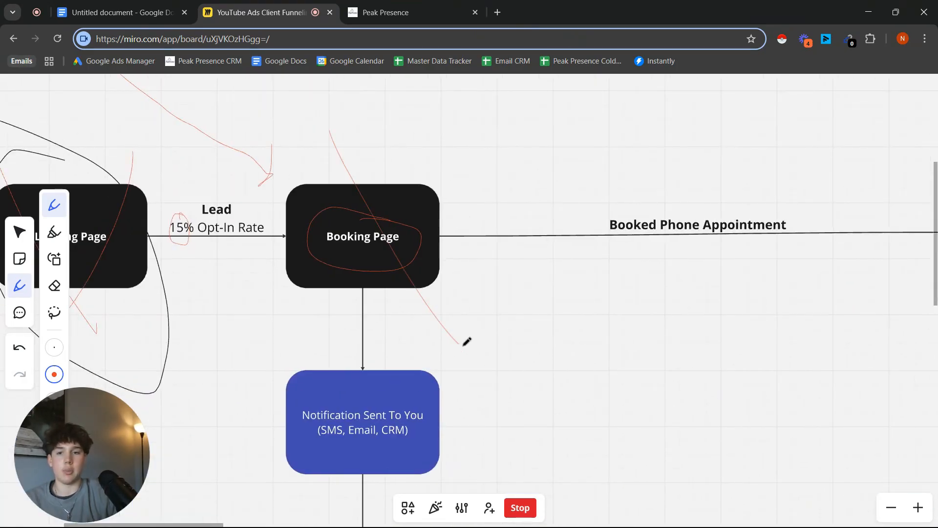
{"action": "scroll", "coordinate": [430, 222], "scroll_direction": "down", "scroll_amount": 4}
{"action": "left_click_drag", "start_coordinate": [460, 228], "coordinate": [381, 230]}
{"action": "scroll", "coordinate": [383, 199], "scroll_direction": "up", "scroll_amount": 5}
{"action": "left_click_drag", "start_coordinate": [334, 334], "coordinate": [436, 360]}
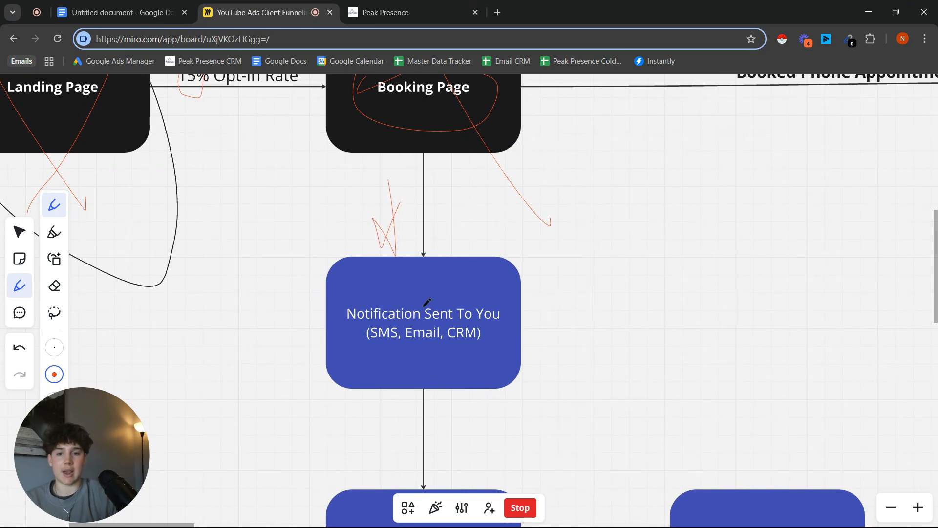
{"action": "scroll", "coordinate": [605, 253], "scroll_direction": "down", "scroll_amount": 4}
{"action": "left_click_drag", "start_coordinate": [722, 274], "coordinate": [394, 293]}
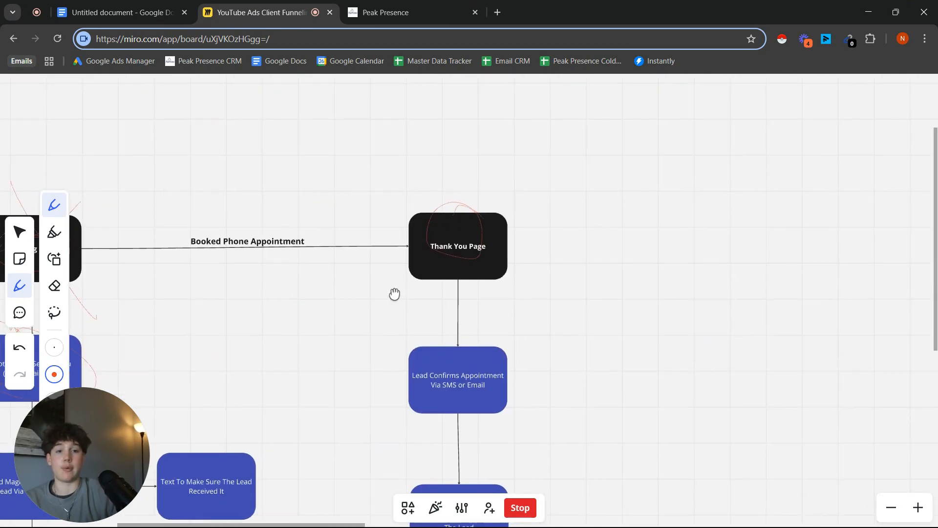
{"action": "scroll", "coordinate": [472, 289], "scroll_direction": "up", "scroll_amount": 3}
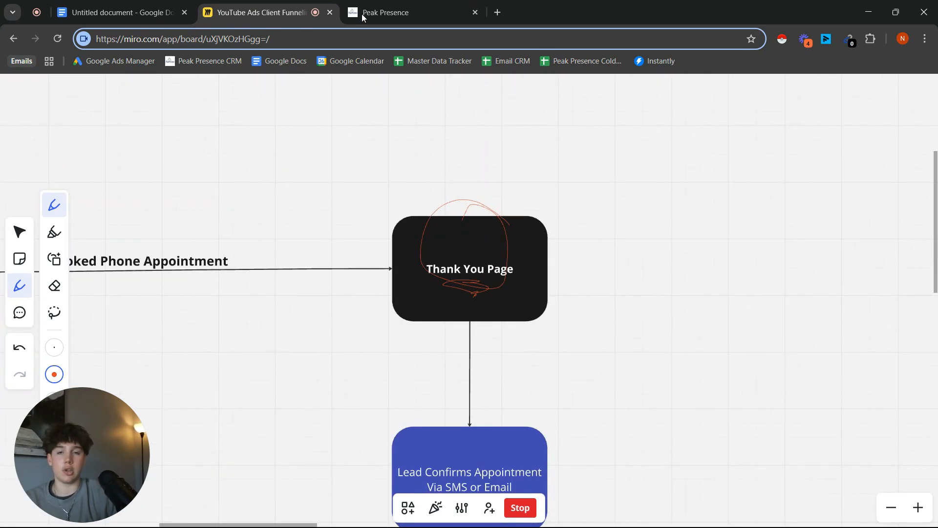
{"action": "left_click", "coordinate": [380, 18]}
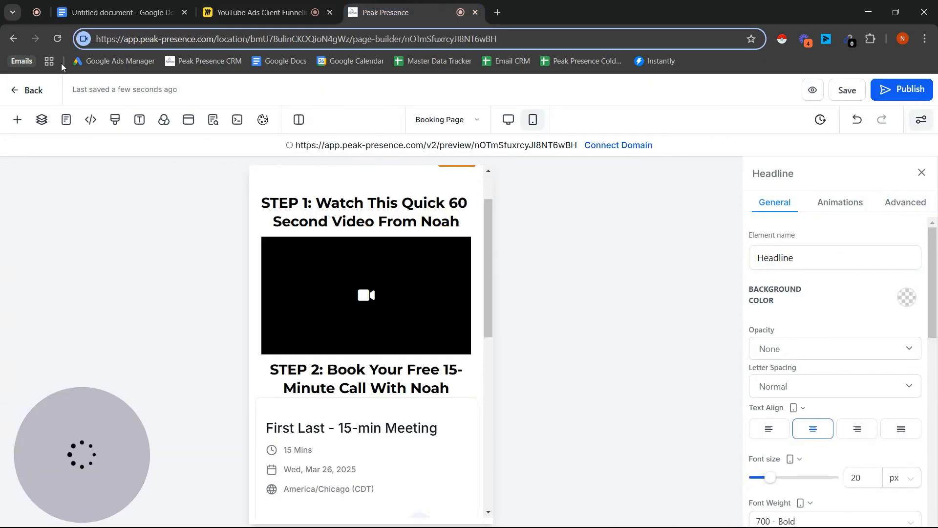
On the Thank You Page, add a full-width section with a one-column row and a headline.
{"action": "left_click", "coordinate": [66, 119]}
{"action": "left_click", "coordinate": [86, 283]}
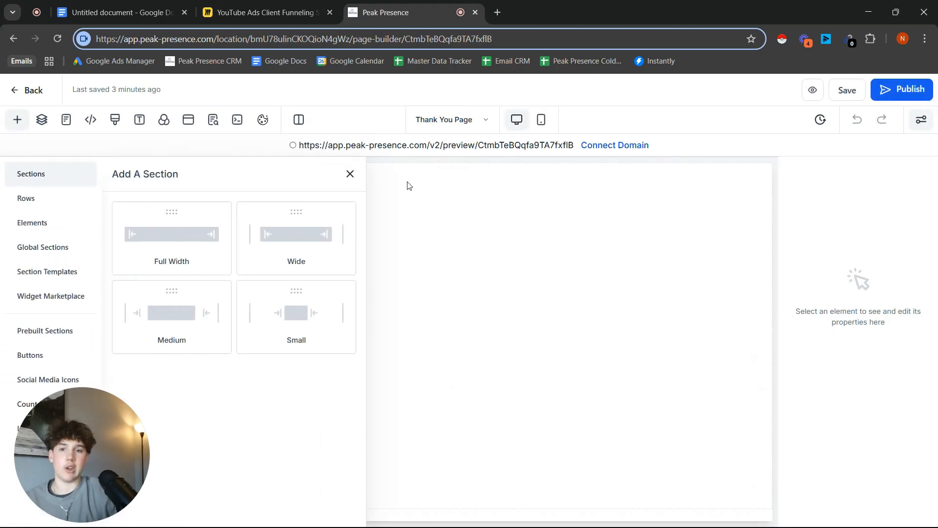
{"action": "left_click", "coordinate": [205, 228]}
{"action": "left_click", "coordinate": [370, 209]}
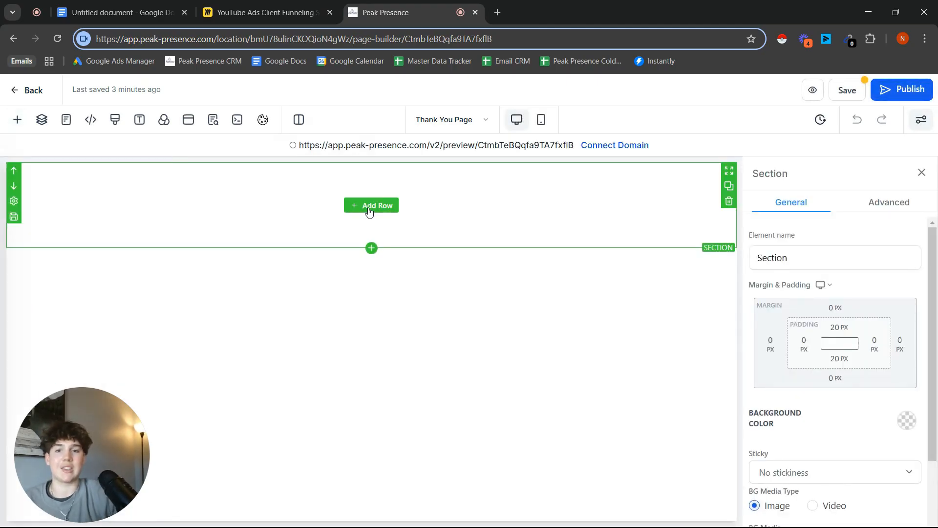
{"action": "left_click", "coordinate": [209, 245]}
{"action": "left_click", "coordinate": [378, 222]}
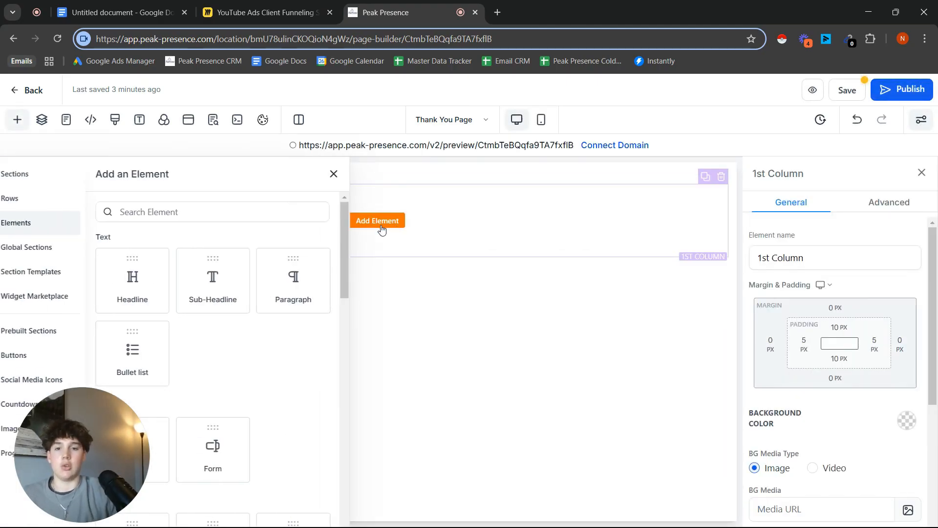
{"action": "left_click", "coordinate": [147, 274]}
Set the headline to 'Your appointment is confirmed!' and start a new line.
{"action": "triple_click", "coordinate": [294, 208]}
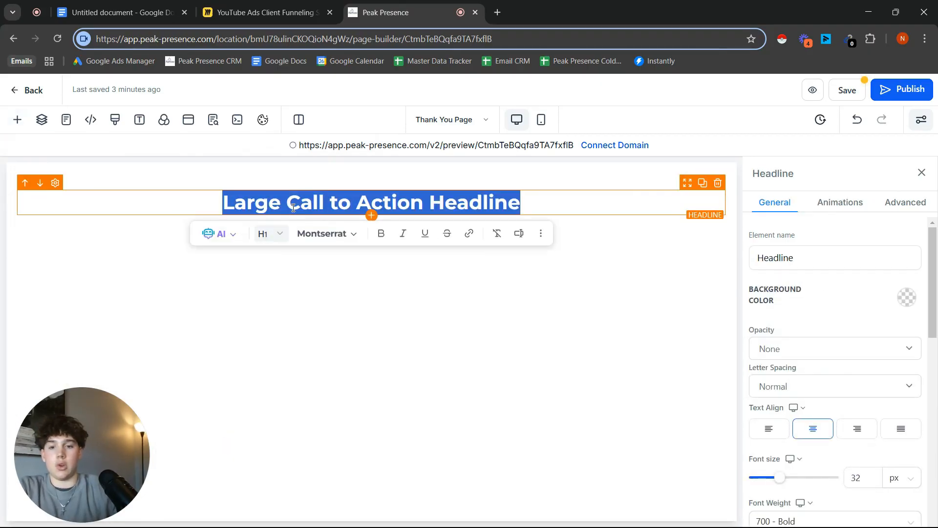
{"action": "type", "text": "Your appo"}
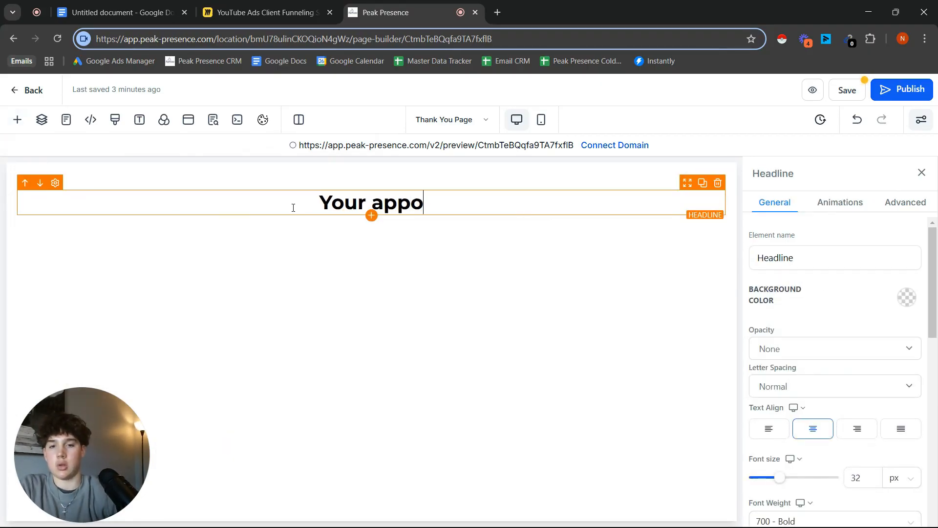
{"action": "type", "text": "intment is condif"}
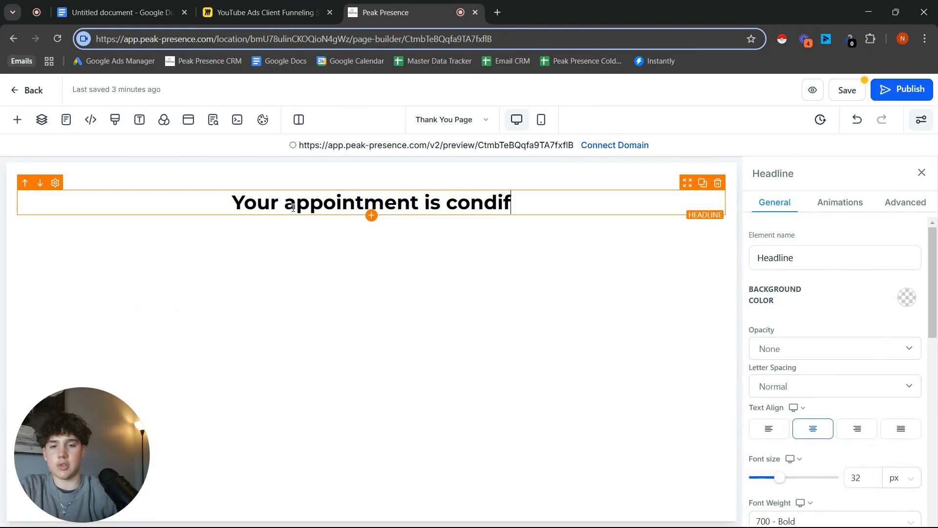
{"action": "key", "text": "BackSpace"}
{"action": "key", "text": "BackSpace"}
{"action": "key", "text": "BackSpace"}
{"action": "type", "text": "firma"}
{"action": "key", "text": "BackSpace"}
{"action": "key", "text": "BackSpace"}
{"action": "type", "text": "ed"}
{"action": "key", "text": "BackSpace"}
{"action": "key", "text": "BackSpace"}
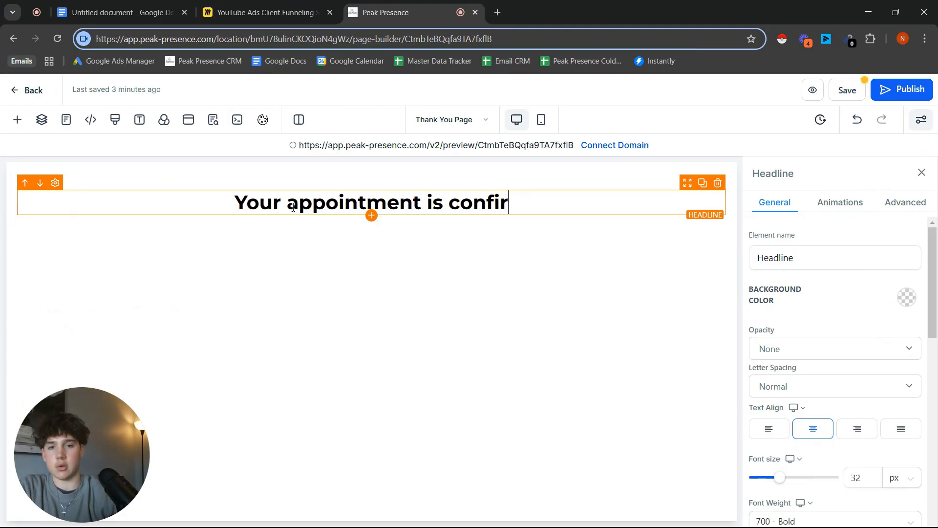
{"action": "type", "text": "med!"}
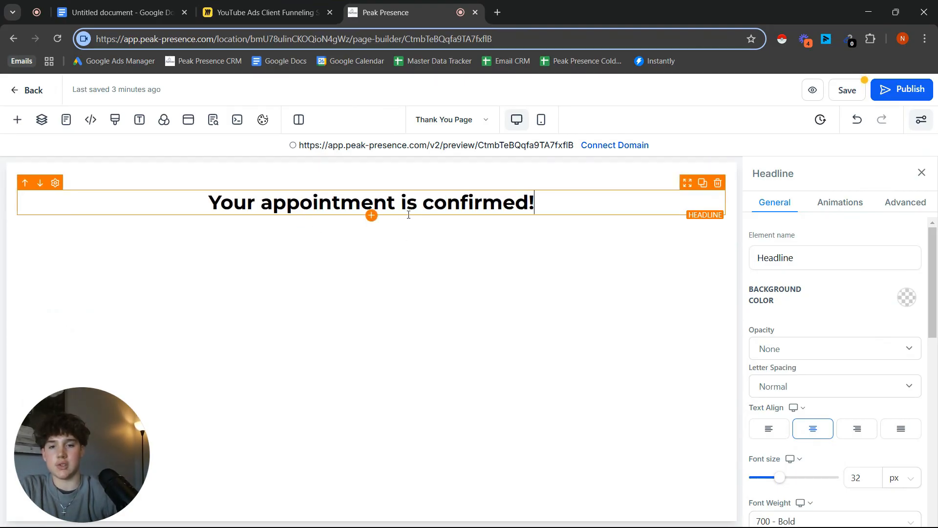
{"action": "key", "text": "Return"}
{"action": "key", "text": "Return"}
Add the line asking guests to calendar it and respond "YES" to the confirmation email.
{"action": "type", "text": "Please"}
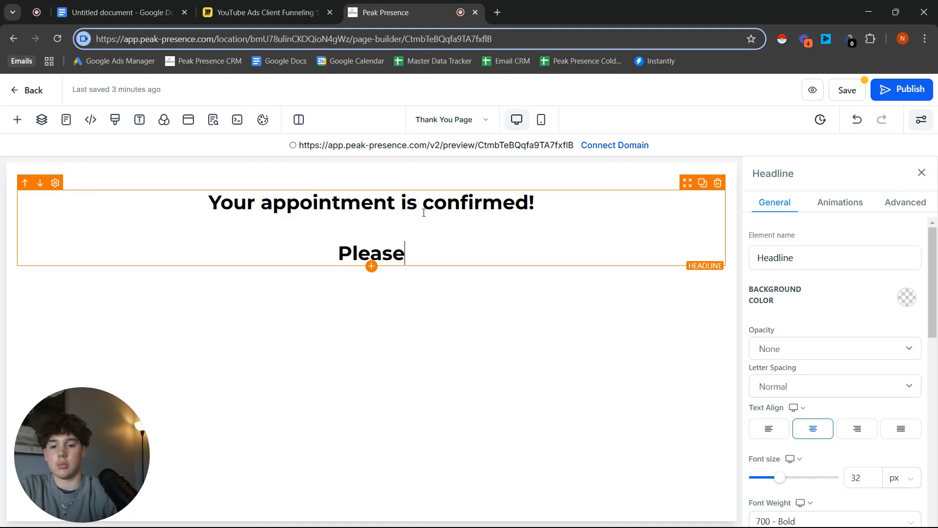
{"action": "type", "text": " conf"}
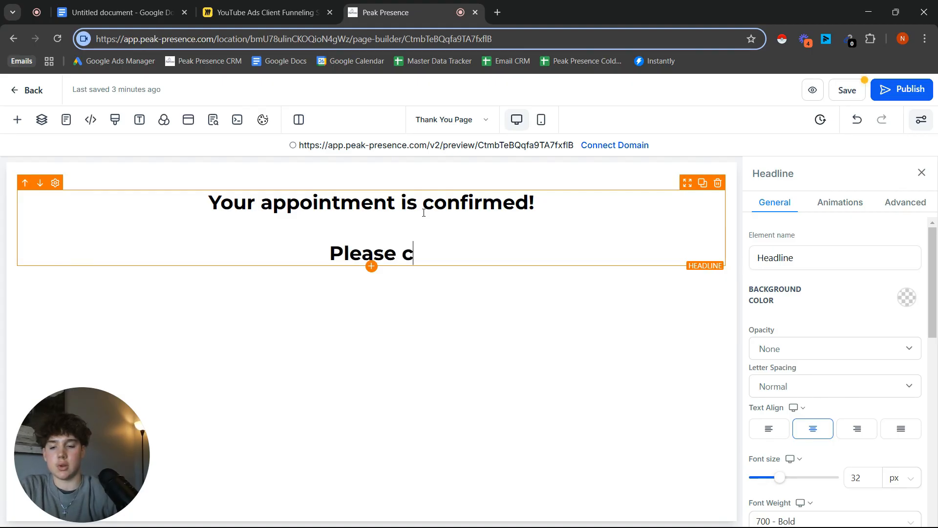
{"action": "key", "text": "BackSpace"}
{"action": "key", "text": "BackSpace"}
{"action": "key", "text": "BackSpace"}
{"action": "key", "text": "BackSpace"}
{"action": "type", "text": "add it tou"}
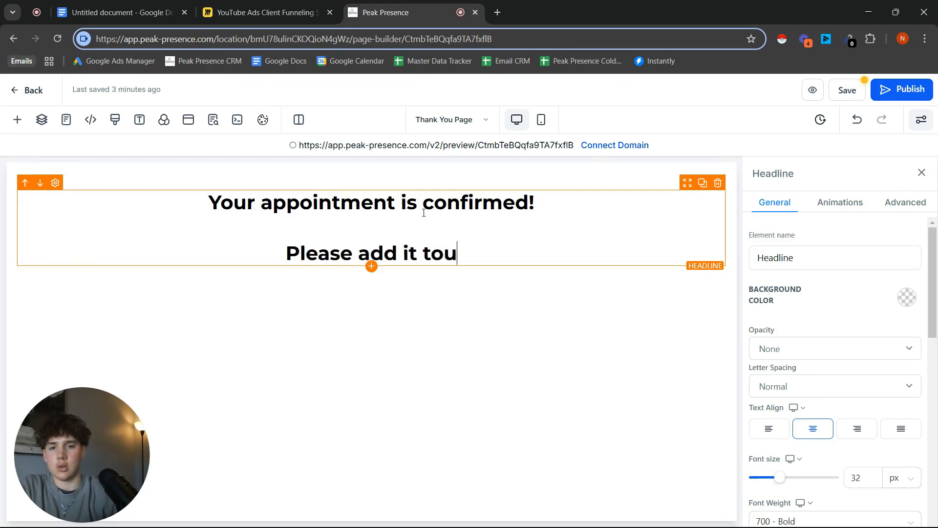
{"action": "key", "text": "BackSpace"}
{"action": "type", "text": "o your calendar"}
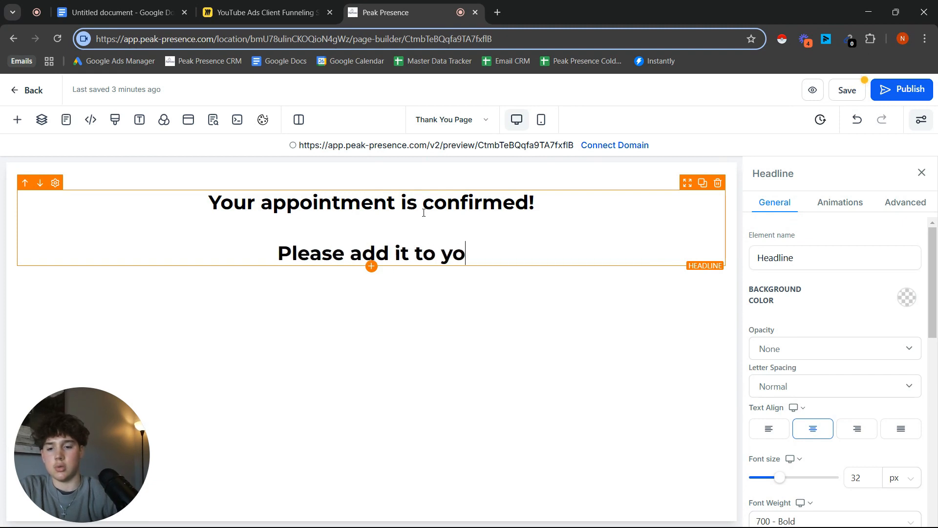
{"action": "type", "text": "repson"}
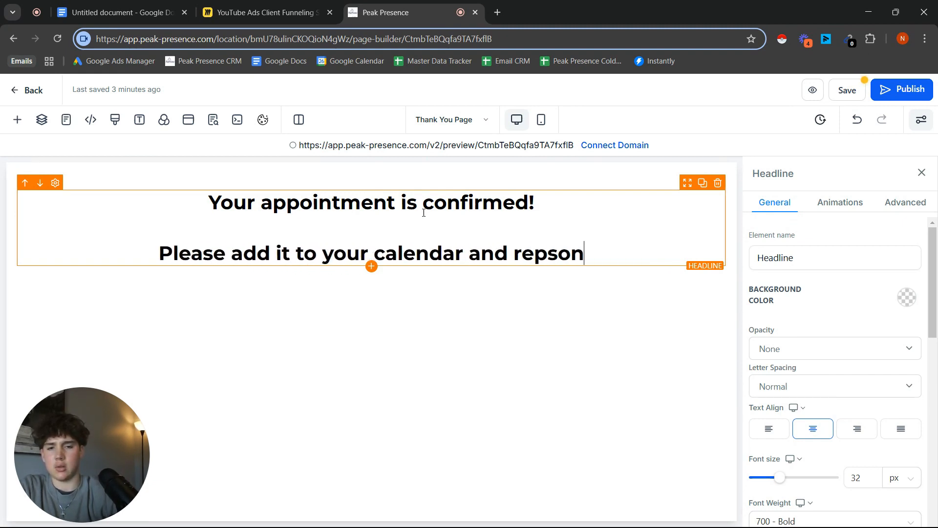
{"action": "key", "text": "BackSpace"}
{"action": "key", "text": "BackSpace"}
{"action": "key", "text": "BackSpace"}
{"action": "type", "text": "pnde"}
{"action": "key", "text": "BackSpace"}
{"action": "key", "text": "BackSpace"}
{"action": "key", "text": "BackSpace"}
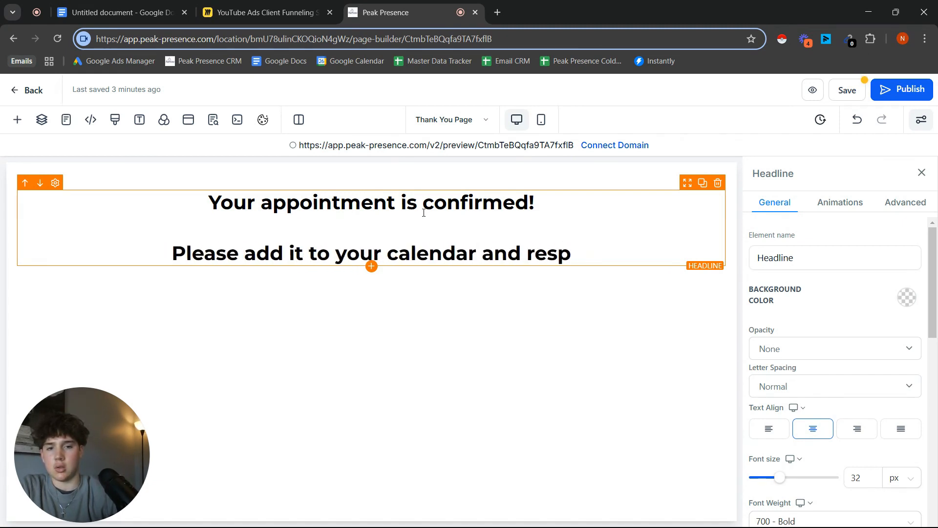
{"action": "type", "text": "ond \"YE"}
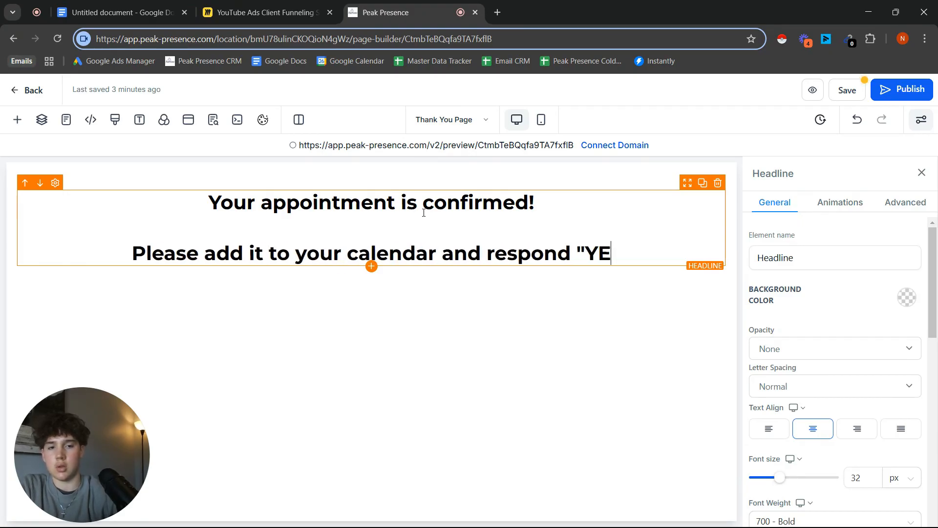
{"action": "type", "text": "S\" to the"}
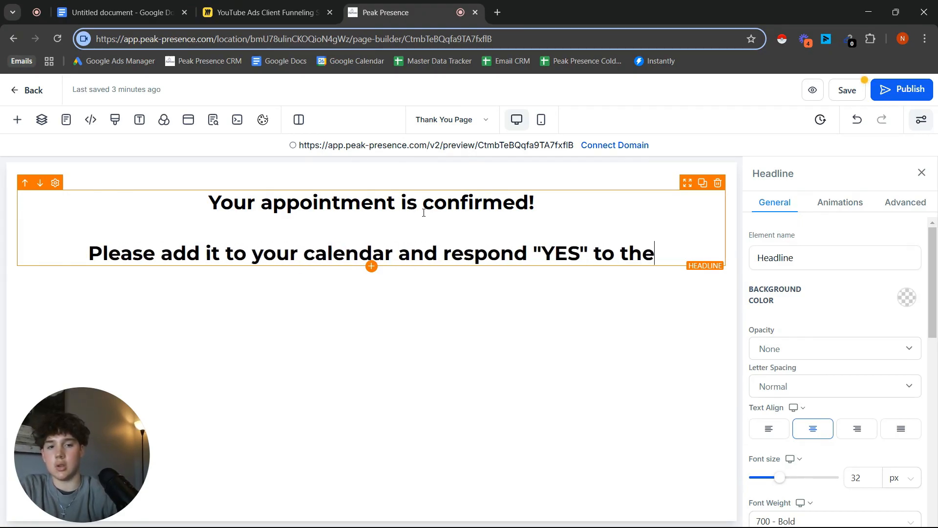
{"action": "type", "text": " confirmation email"}
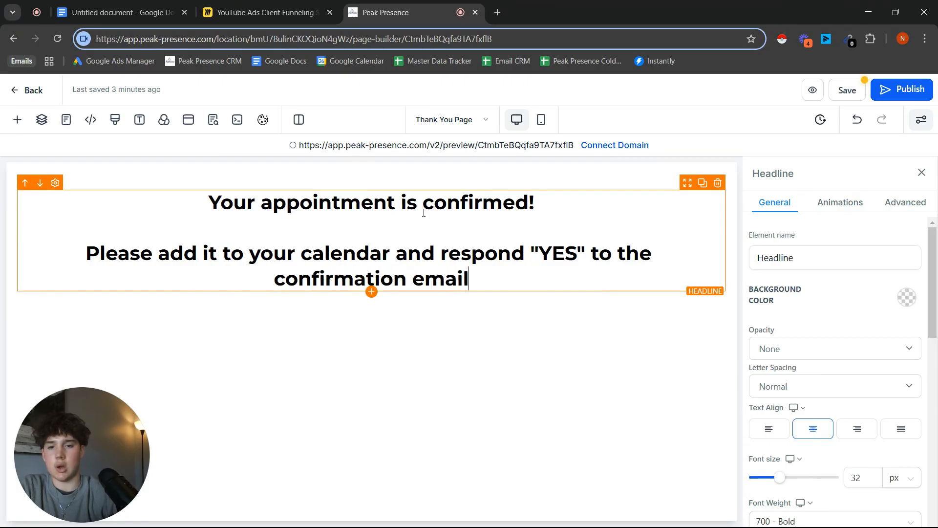
{"action": "type", "text": " we sent you."}
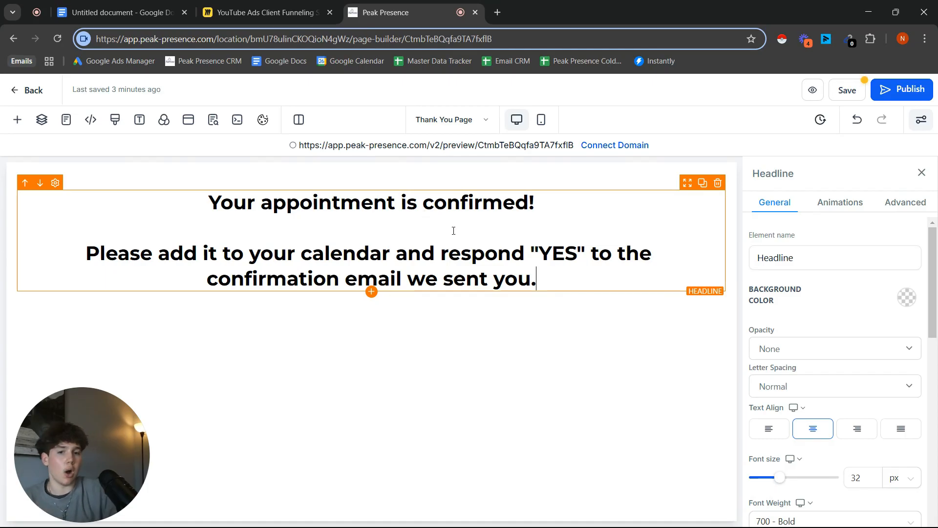
{"action": "double_click", "coordinate": [582, 251]}
{"action": "left_click", "coordinate": [566, 253]}
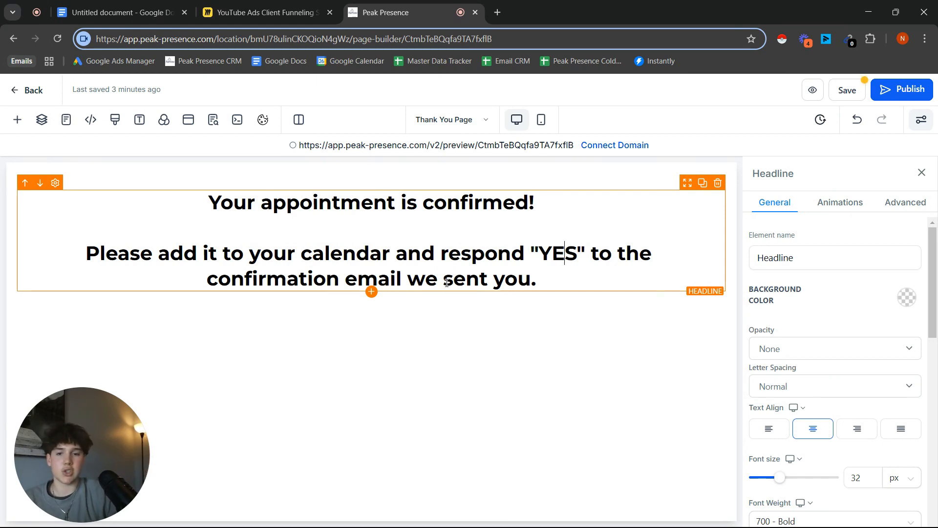
Replace an accidental one-column row with a two-column row below the headline.
{"action": "left_click", "coordinate": [371, 308]}
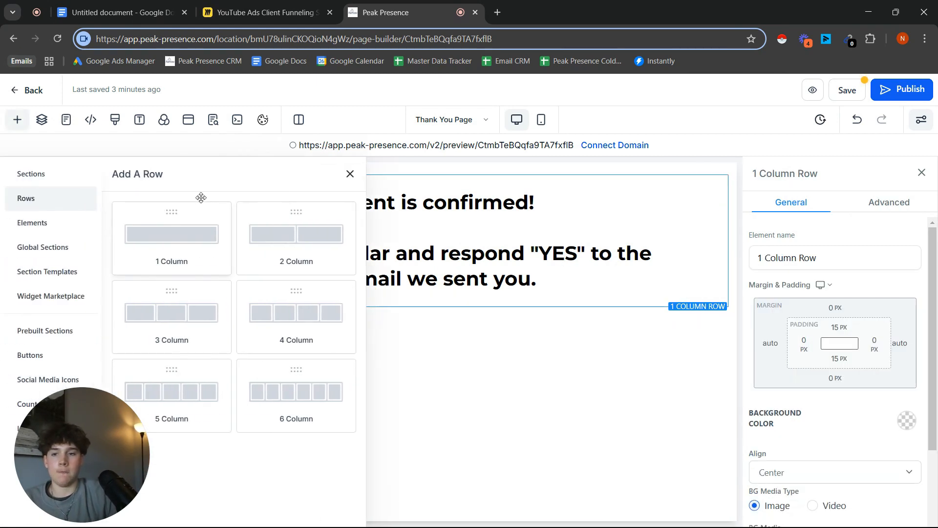
{"action": "left_click", "coordinate": [189, 241]}
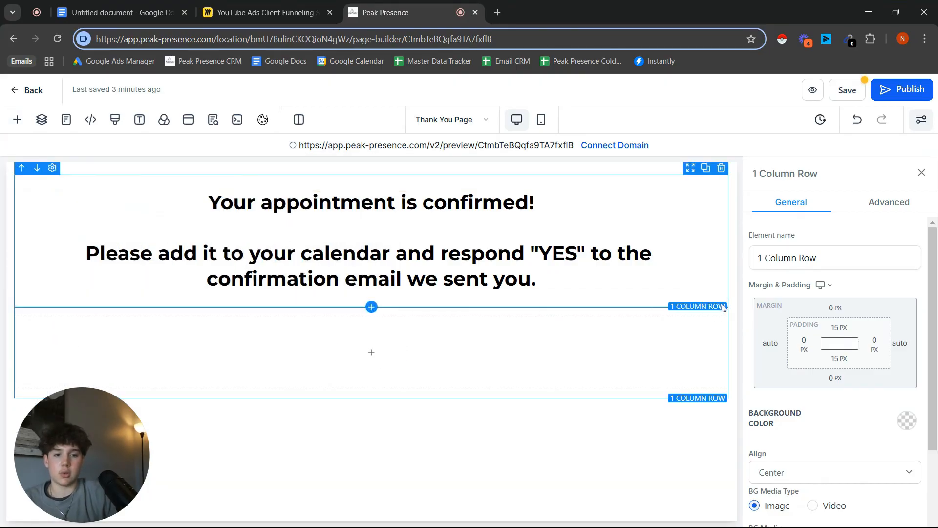
{"action": "left_click", "coordinate": [721, 309]}
{"action": "left_click", "coordinate": [371, 306]}
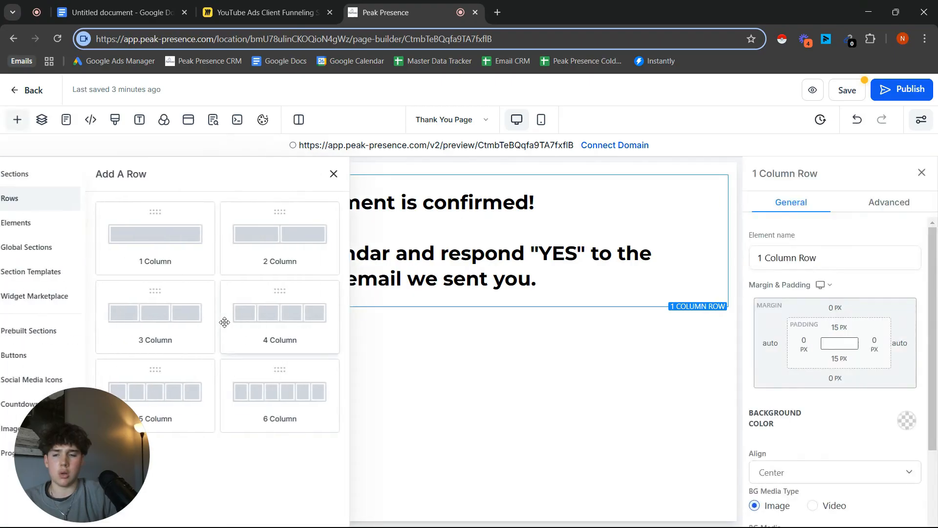
{"action": "left_click", "coordinate": [266, 254]}
Place an image placeholder in the first column.
{"action": "left_click", "coordinate": [198, 351]}
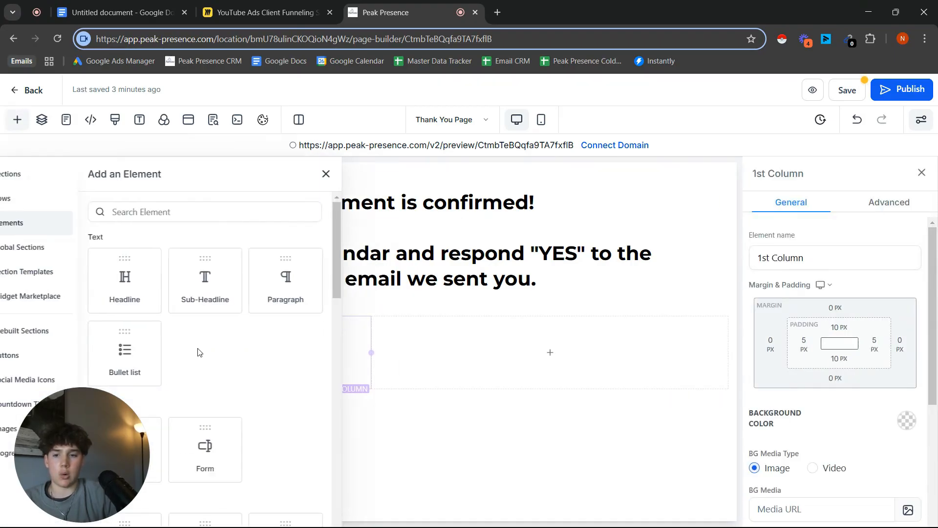
{"action": "scroll", "coordinate": [198, 352], "scroll_direction": "down", "scroll_amount": 5}
{"action": "left_click", "coordinate": [305, 407]}
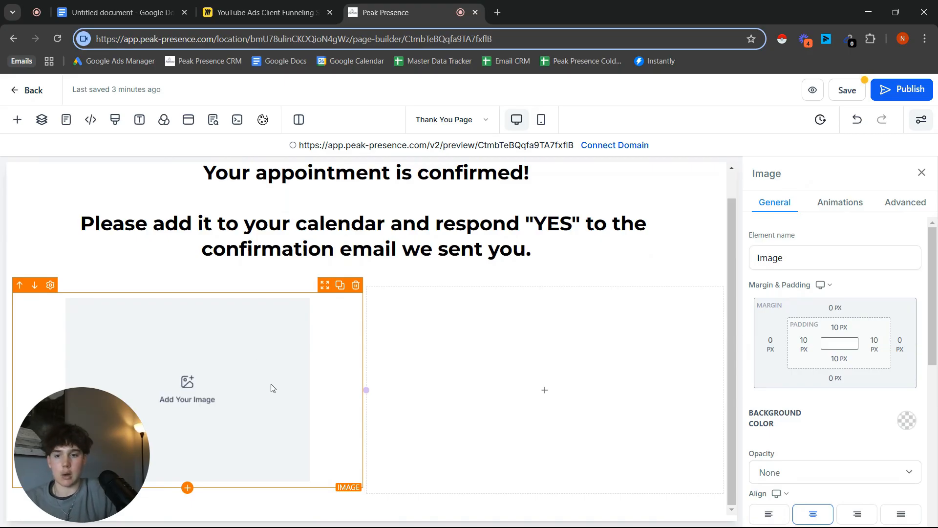
Add a headline to the second column titled About followed by the presenter's name.
{"action": "left_click", "coordinate": [542, 389]}
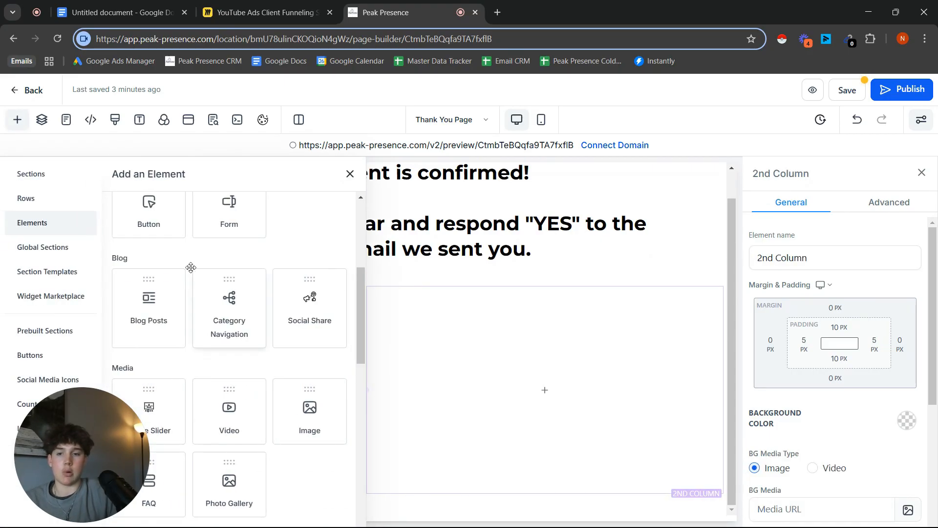
{"action": "left_click", "coordinate": [180, 269]}
{"action": "triple_click", "coordinate": [479, 394]}
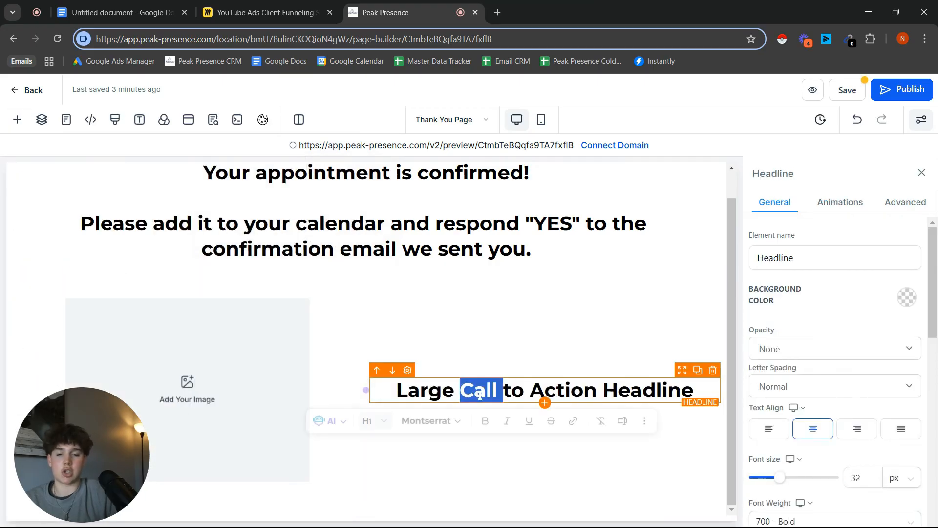
{"action": "type", "text": "S"}
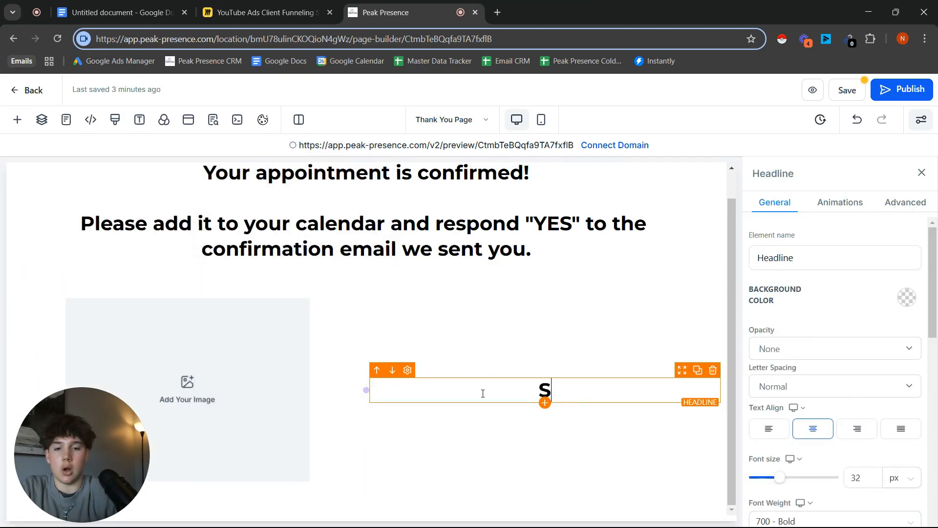
{"action": "type", "text": "bout Noah"}
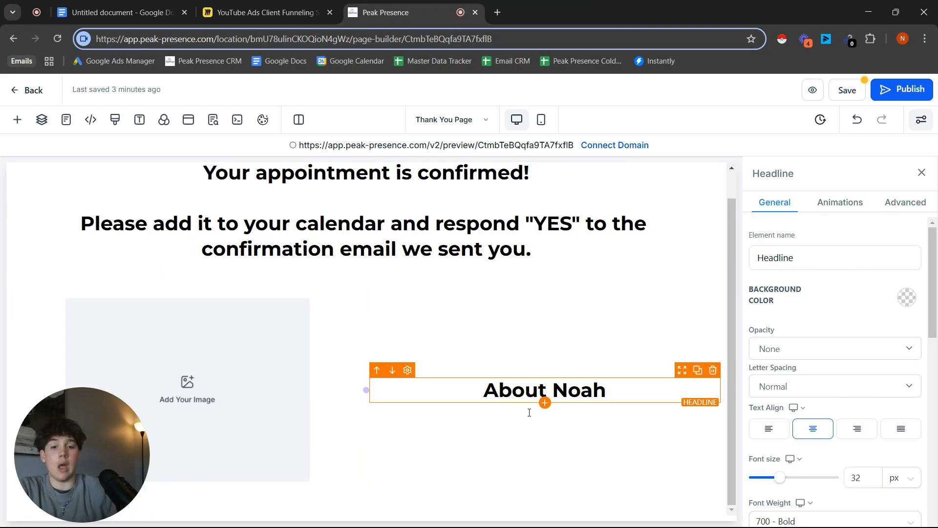
Add a sub-headline beneath the About headline in the second column.
{"action": "left_click", "coordinate": [550, 411]}
{"action": "left_click", "coordinate": [545, 403]}
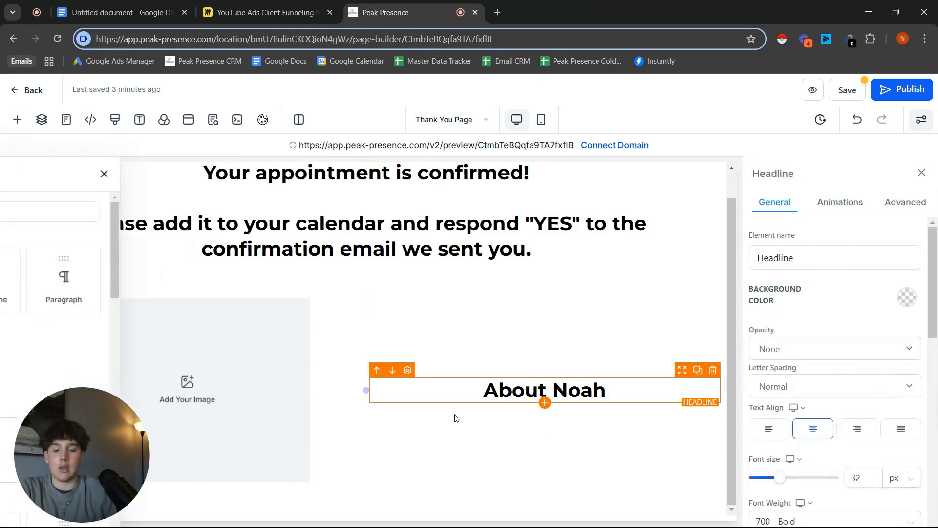
{"action": "left_click", "coordinate": [199, 269]}
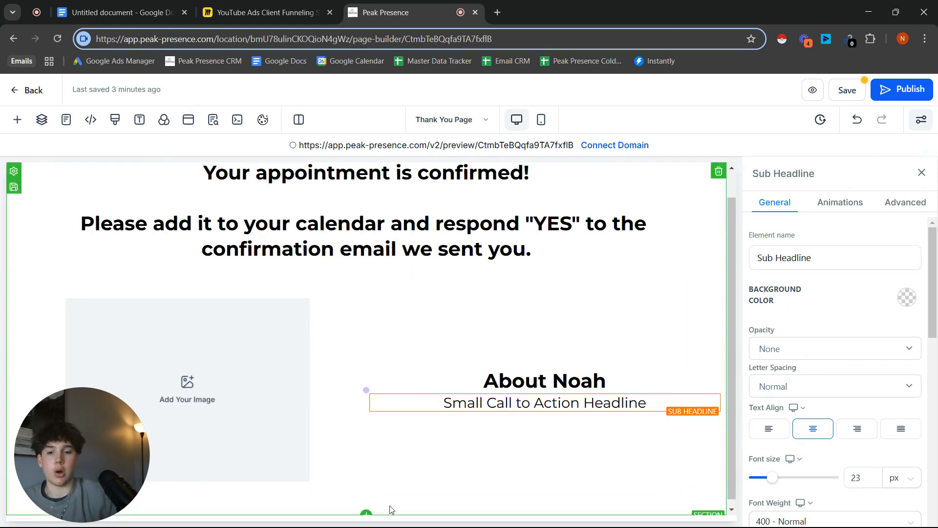
{"action": "left_click", "coordinate": [366, 503]}
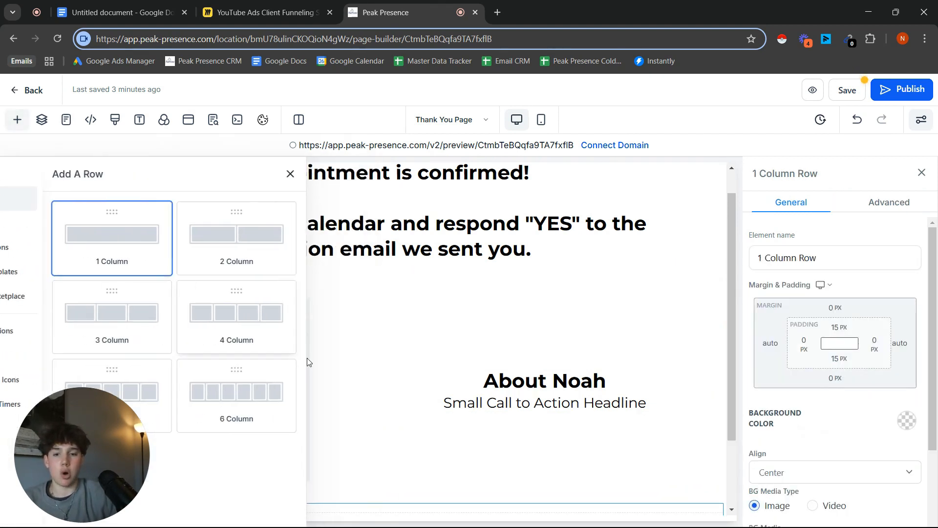
Add a bottom-row headline reading 'Check Out [presenter]'s Recent Reviews'.
{"action": "scroll", "coordinate": [381, 411], "scroll_direction": "down", "scroll_amount": 2}
{"action": "left_click", "coordinate": [386, 458]}
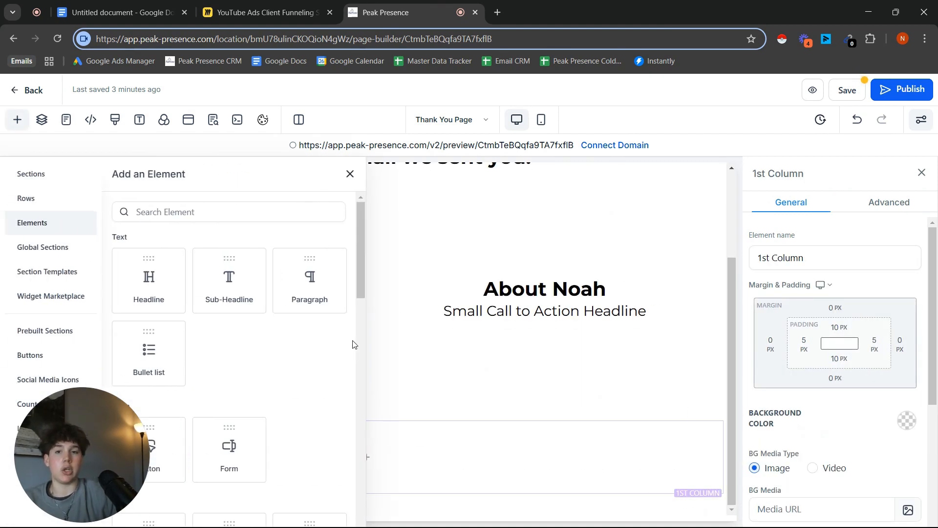
{"action": "left_click", "coordinate": [178, 285]}
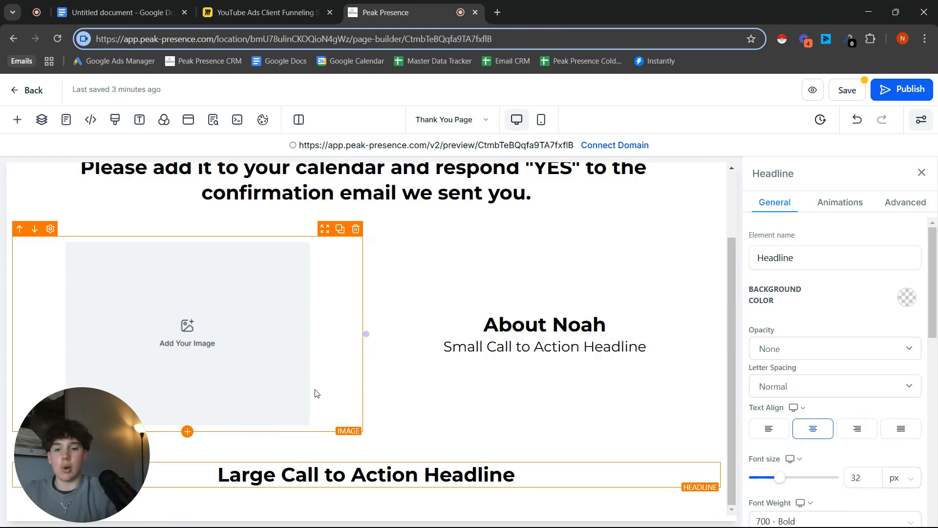
{"action": "left_click", "coordinate": [508, 465]}
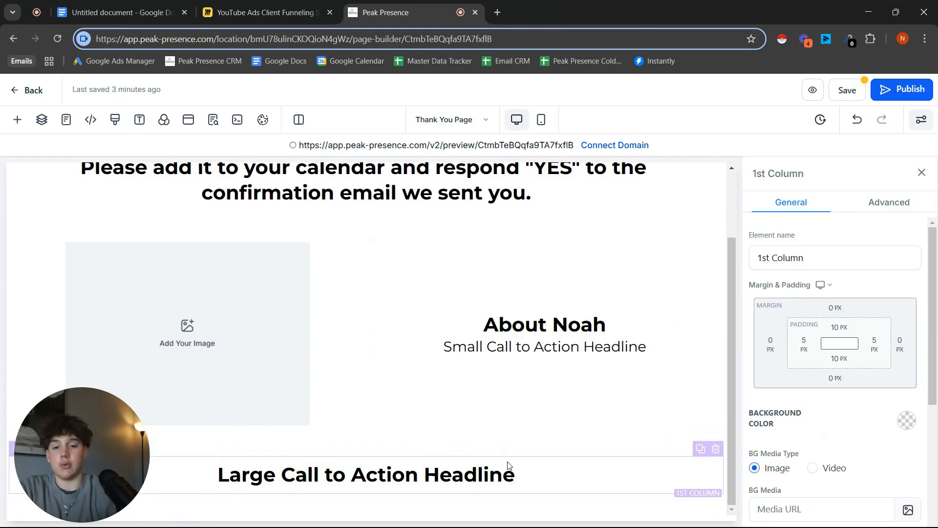
{"action": "triple_click", "coordinate": [508, 465]}
{"action": "type", "text": "Check Ou"}
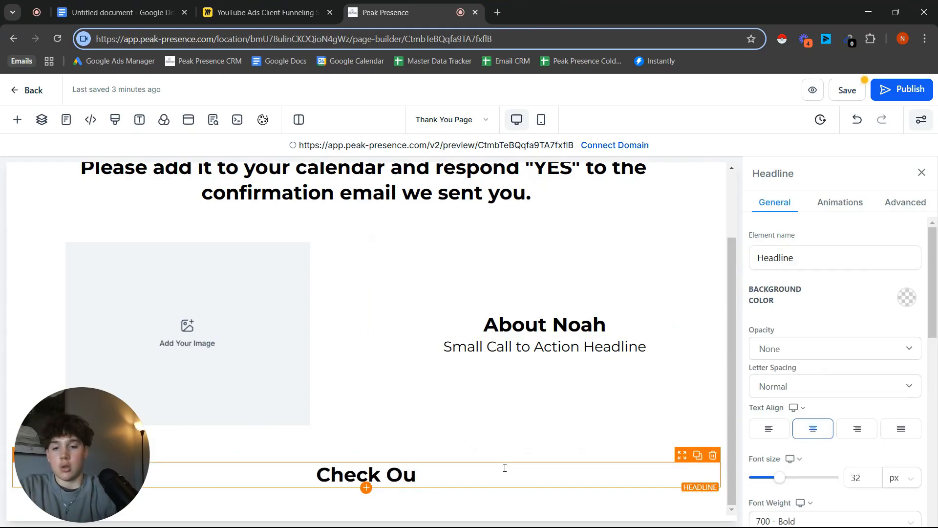
{"action": "type", "text": "t Noah's"}
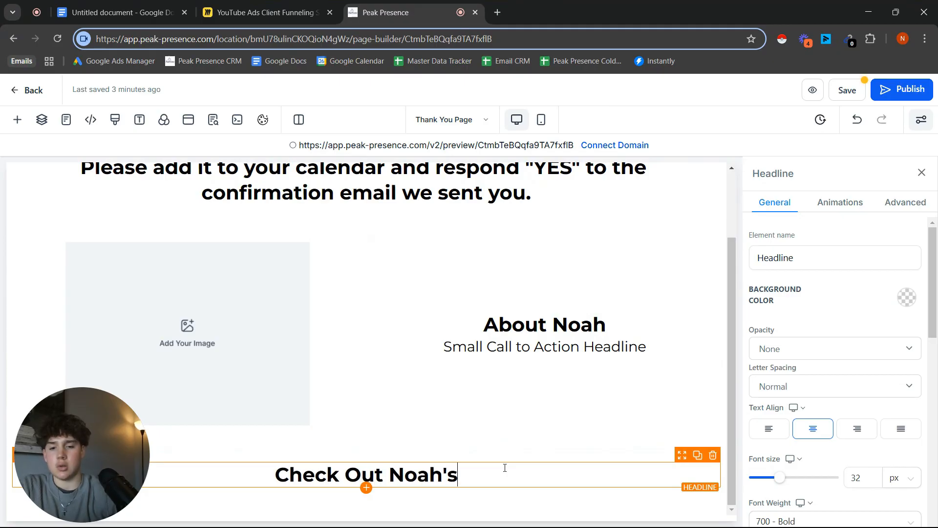
{"action": "type", "text": " Recent C"}
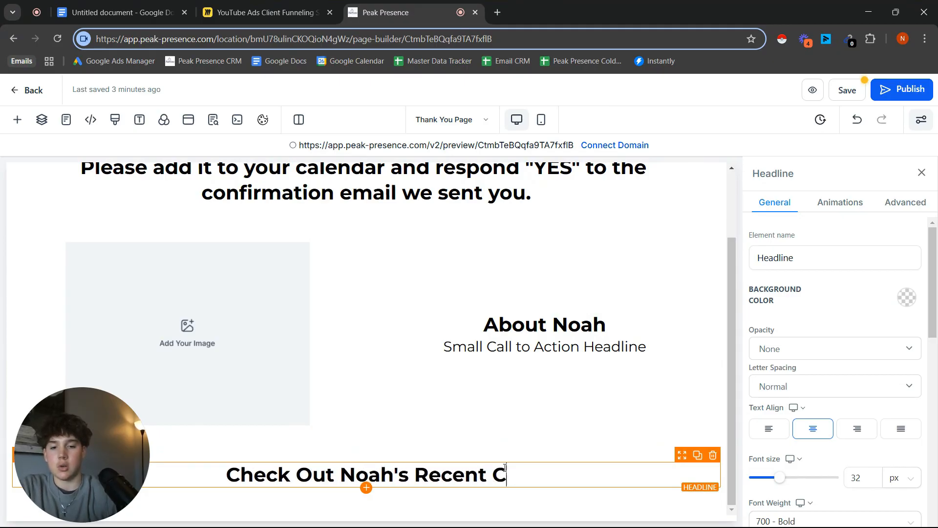
{"action": "key", "text": "BackSpace"}
{"action": "type", "text": "Reviews"}
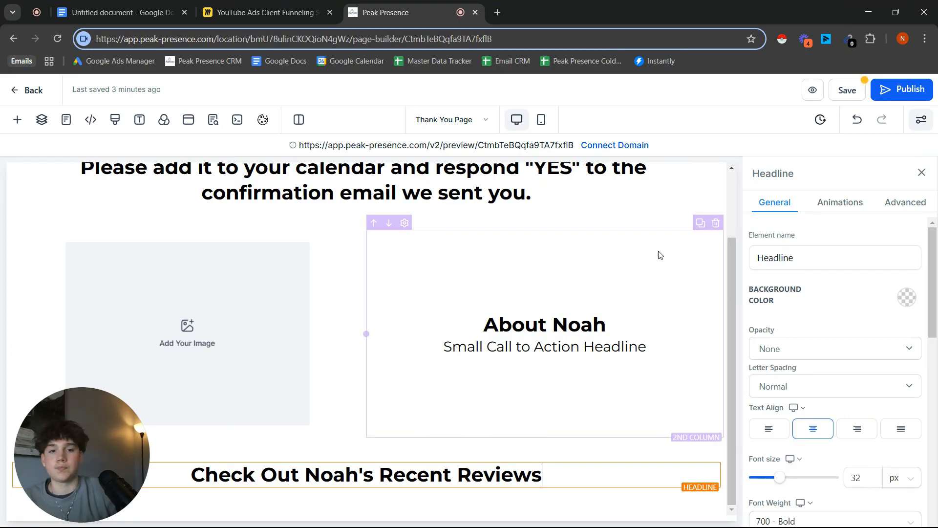
{"action": "scroll", "coordinate": [653, 259], "scroll_direction": "up", "scroll_amount": 2}
{"action": "scroll", "coordinate": [540, 318], "scroll_direction": "down", "scroll_amount": 2}
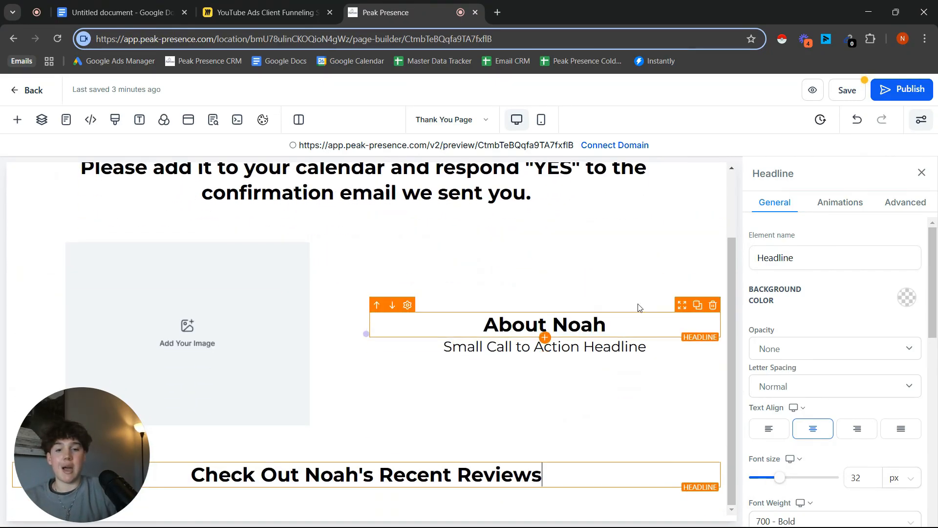
Save the page, then shrink the headline font to 22 px in Mobile Mode.
{"action": "left_click", "coordinate": [840, 93]}
{"action": "scroll", "coordinate": [553, 220], "scroll_direction": "up", "scroll_amount": 2}
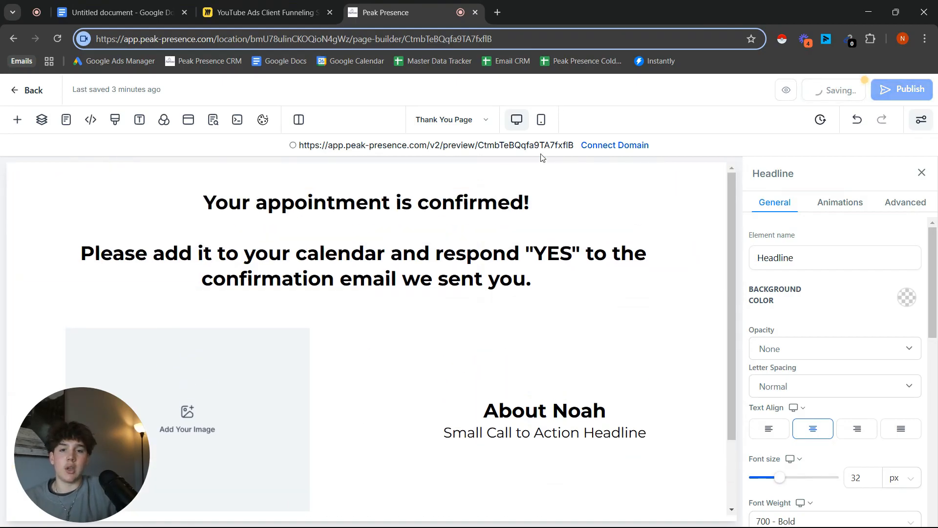
{"action": "left_click", "coordinate": [541, 120]}
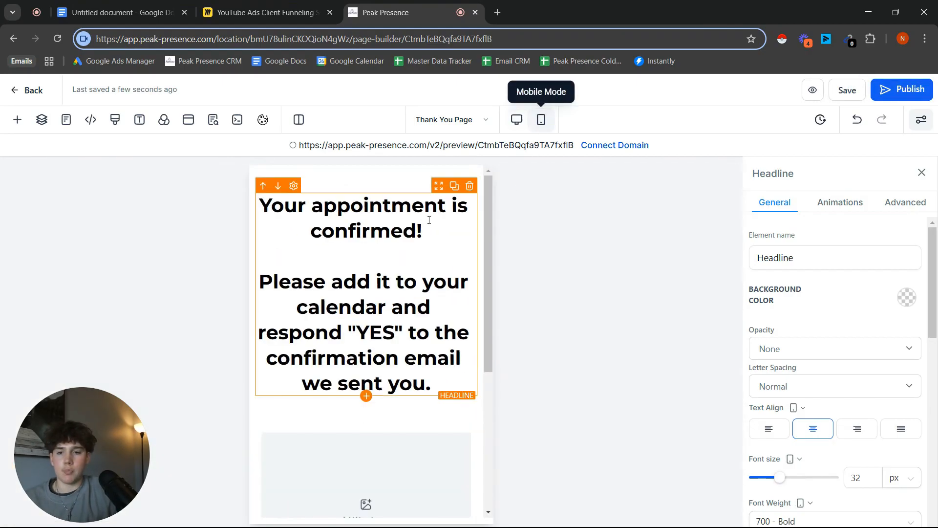
{"action": "left_click_drag", "start_coordinate": [785, 483], "coordinate": [772, 483]}
{"action": "scroll", "coordinate": [430, 333], "scroll_direction": "down", "scroll_amount": 3}
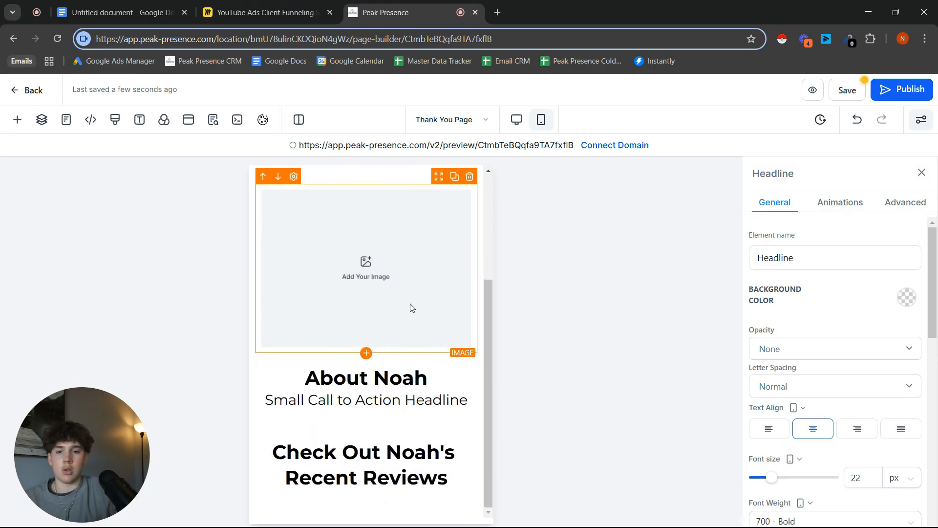
Check the reviews headline's mobile size, then bring up the Miro funnel board.
{"action": "left_click", "coordinate": [402, 452]}
{"action": "scroll", "coordinate": [400, 287], "scroll_direction": "up", "scroll_amount": 5}
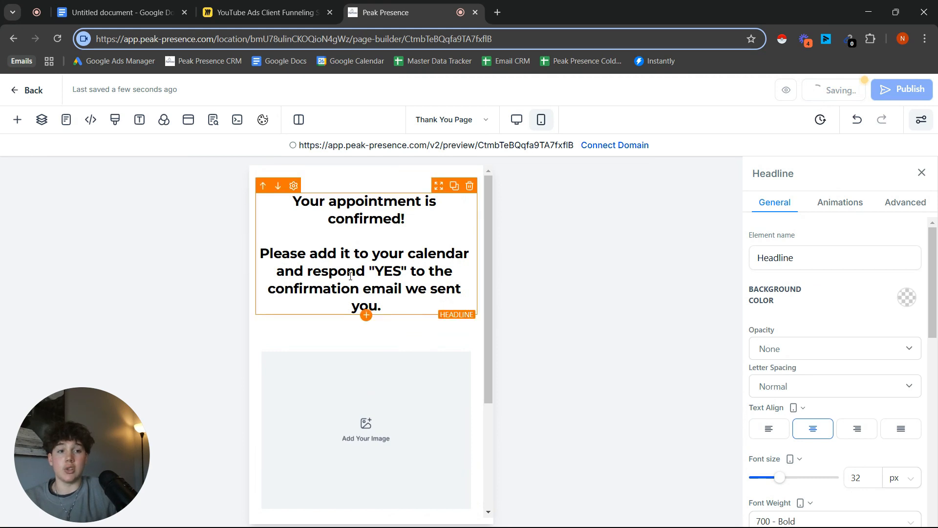
{"action": "scroll", "coordinate": [352, 280], "scroll_direction": "down", "scroll_amount": 4}
{"action": "scroll", "coordinate": [357, 288], "scroll_direction": "up", "scroll_amount": 4}
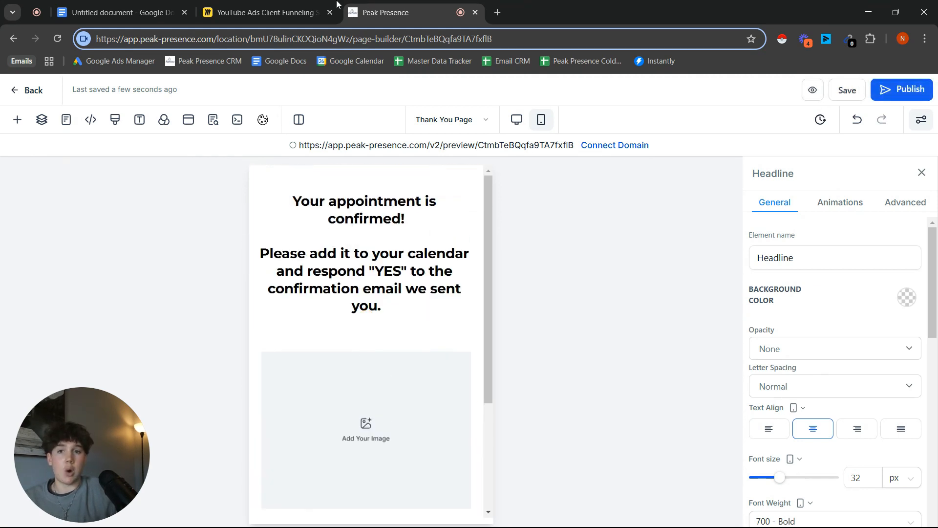
{"action": "left_click", "coordinate": [293, 11]}
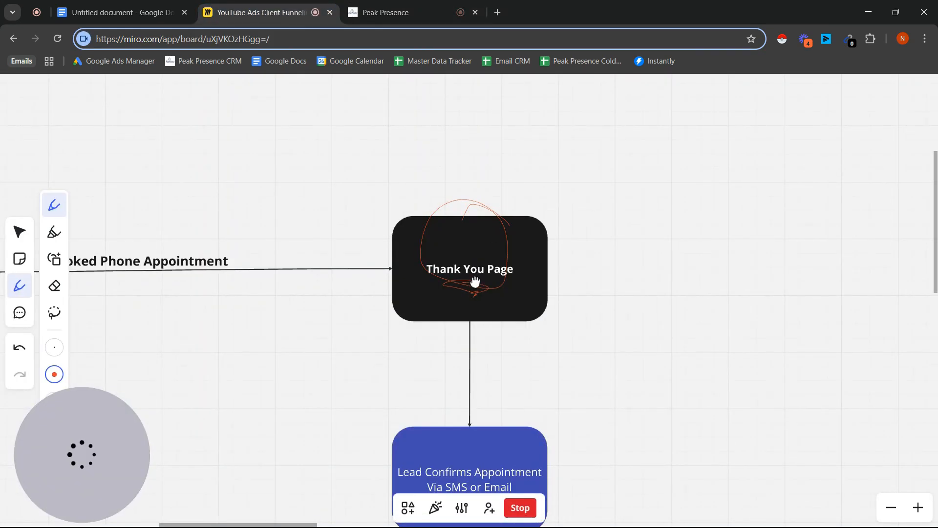
Pan and zoom across the Miro funnel diagram to the Landing and Booking pages.
{"action": "scroll", "coordinate": [451, 226], "scroll_direction": "down", "scroll_amount": 5}
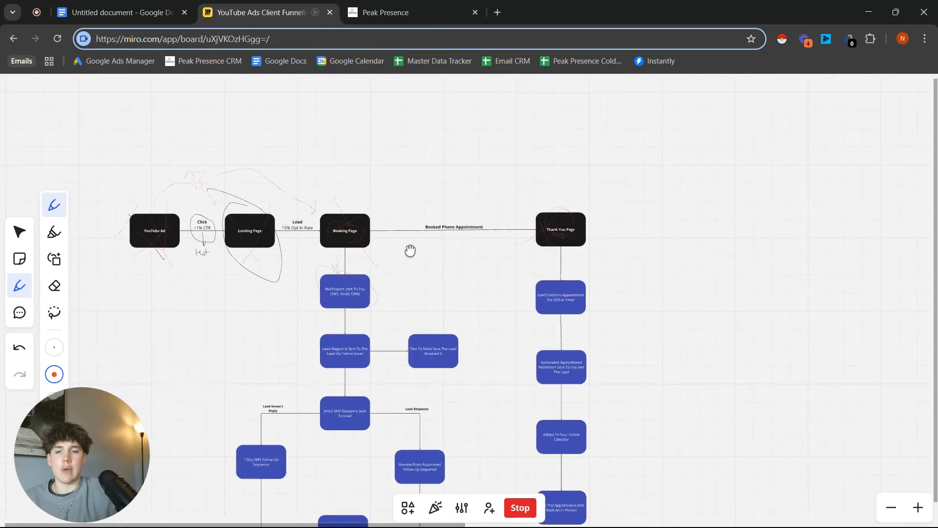
{"action": "scroll", "coordinate": [349, 238], "scroll_direction": "up", "scroll_amount": 3}
{"action": "scroll", "coordinate": [349, 238], "scroll_direction": "up", "scroll_amount": 1}
{"action": "left_click_drag", "start_coordinate": [348, 238], "coordinate": [410, 239]}
{"action": "scroll", "coordinate": [359, 288], "scroll_direction": "down", "scroll_amount": 3}
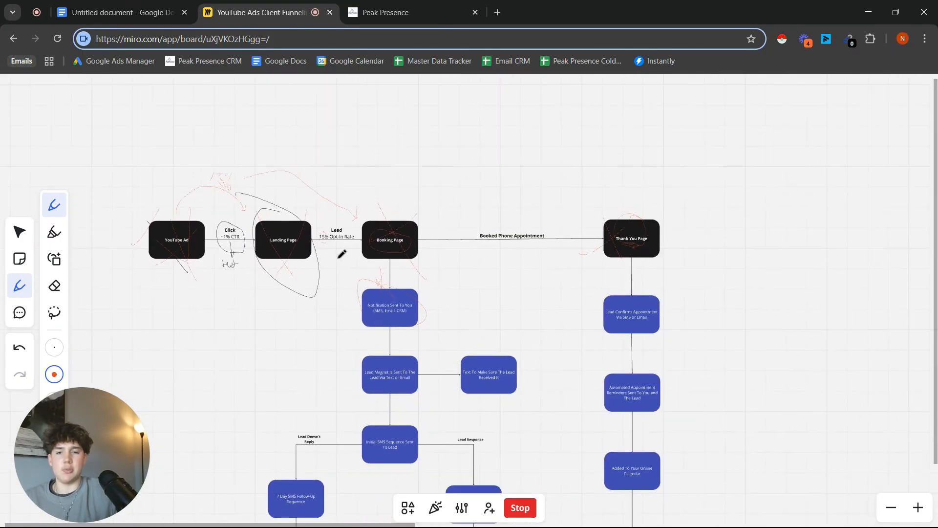
{"action": "left_click_drag", "start_coordinate": [575, 318], "coordinate": [532, 282]}
{"action": "scroll", "coordinate": [364, 277], "scroll_direction": "up", "scroll_amount": 5}
{"action": "left_click_drag", "start_coordinate": [374, 267], "coordinate": [590, 455]}
Centre the Notification Sent To You box, then return to the page builder.
{"action": "left_click_drag", "start_coordinate": [559, 319], "coordinate": [529, 225]}
{"action": "left_click_drag", "start_coordinate": [518, 382], "coordinate": [476, 285]}
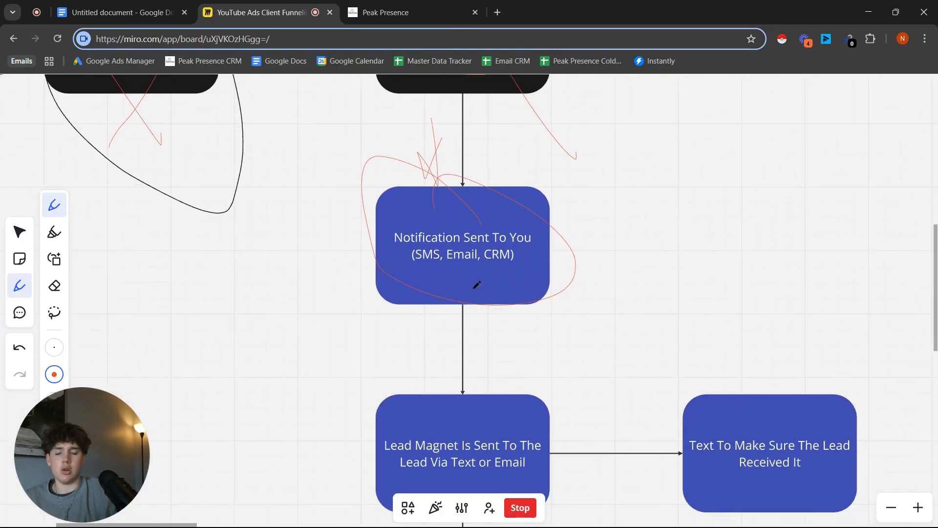
{"action": "scroll", "coordinate": [469, 286], "scroll_direction": "up", "scroll_amount": 2}
{"action": "scroll", "coordinate": [512, 319], "scroll_direction": "up", "scroll_amount": 2}
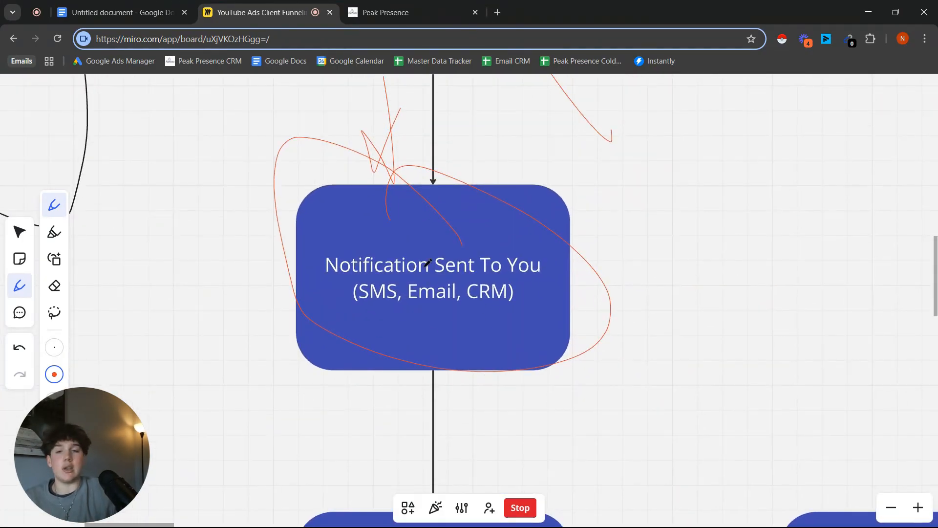
{"action": "left_click", "coordinate": [380, 19]}
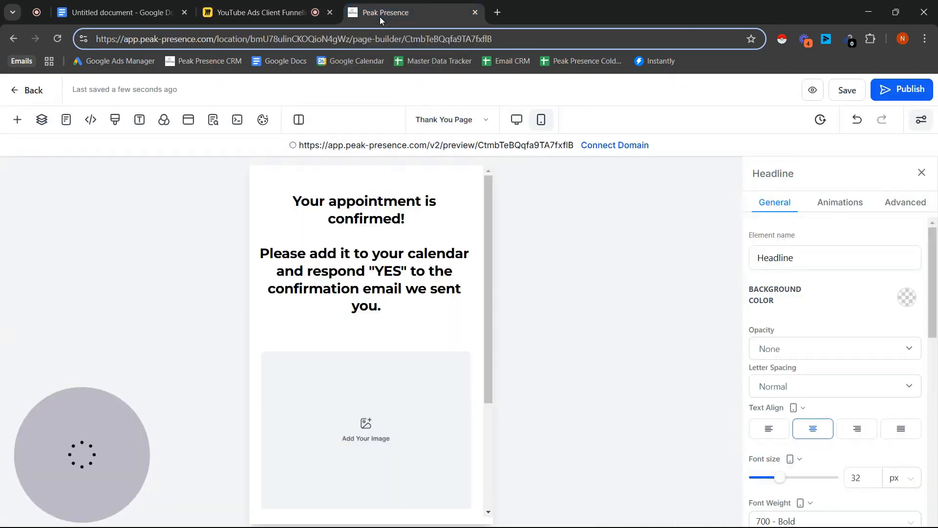
Exit the Thank You Page editor back to the funnels list.
{"action": "left_click", "coordinate": [30, 91]}
{"action": "left_click_drag", "start_coordinate": [71, 461], "coordinate": [79, 176]}
{"action": "left_click", "coordinate": [159, 153]}
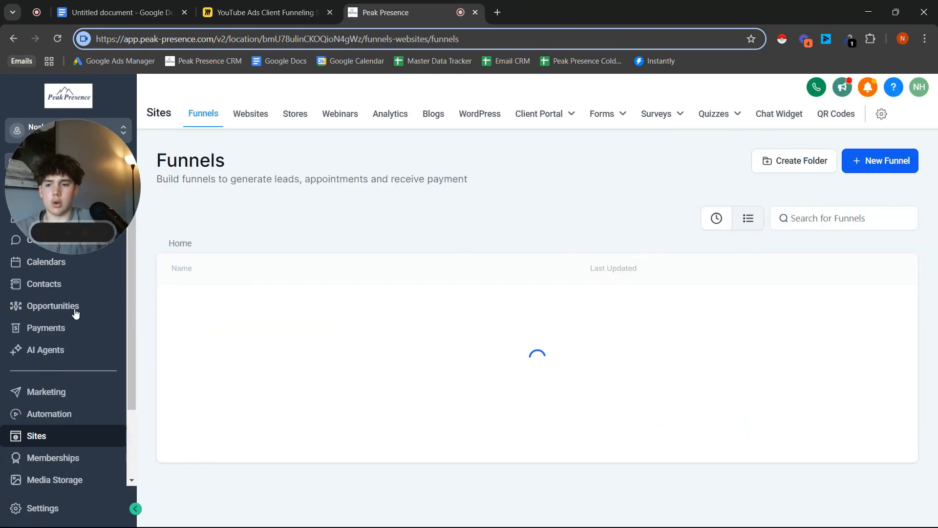
In Automation, create a new workflow starting from scratch.
{"action": "left_click", "coordinate": [73, 414]}
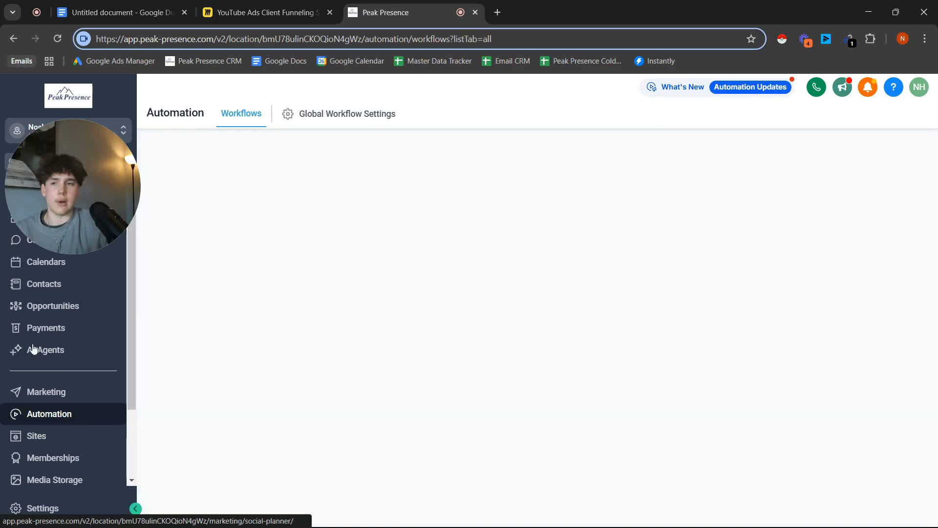
{"action": "left_click_drag", "start_coordinate": [57, 176], "coordinate": [57, 232]}
{"action": "left_click", "coordinate": [842, 163]}
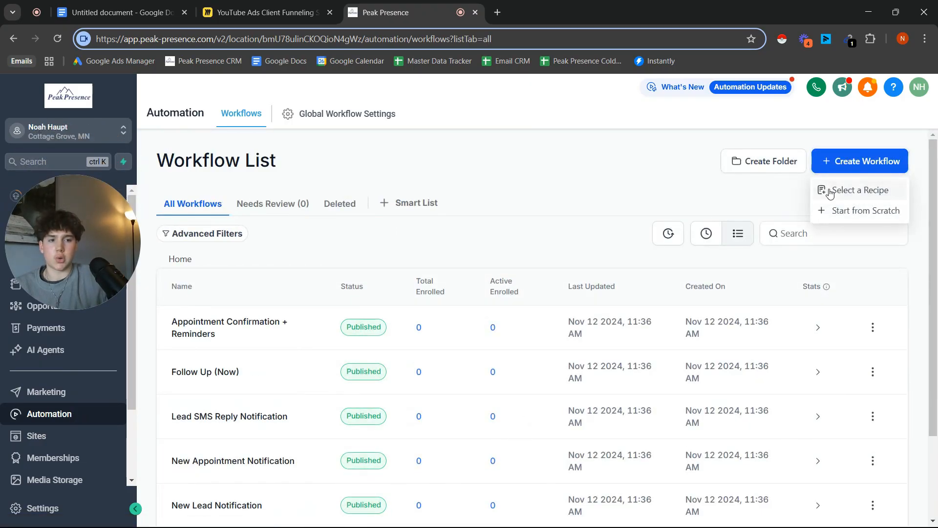
{"action": "left_click", "coordinate": [837, 210]}
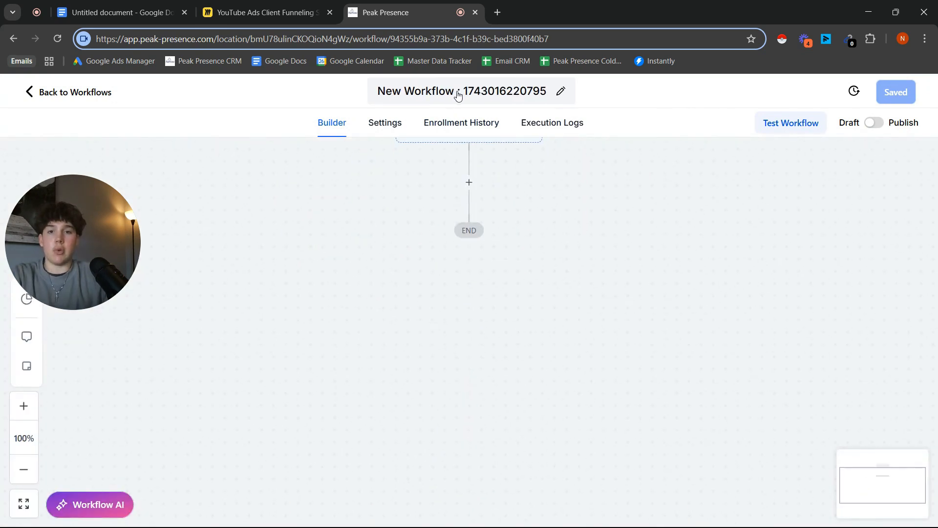
Name the workflow 'Appointment Notification' and bring up the trigger list.
{"action": "left_click", "coordinate": [455, 91]}
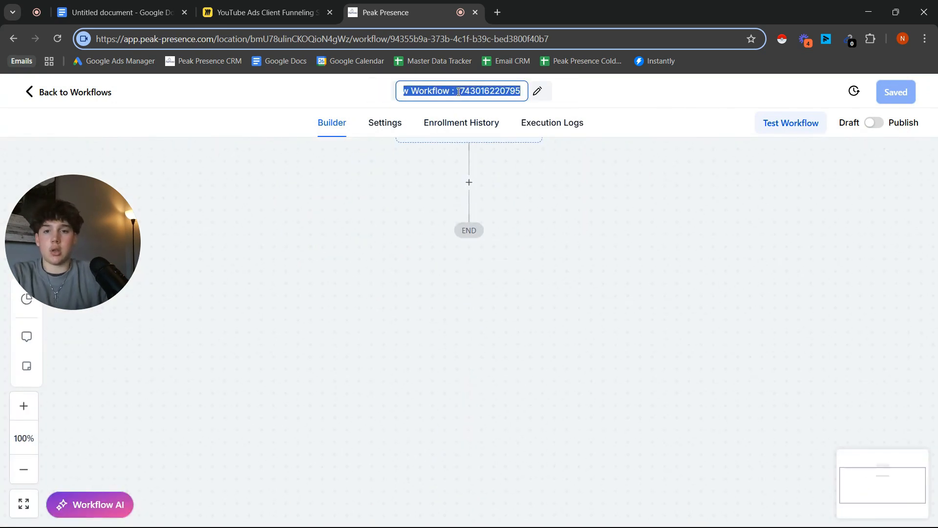
{"action": "type", "text": "Appoi"}
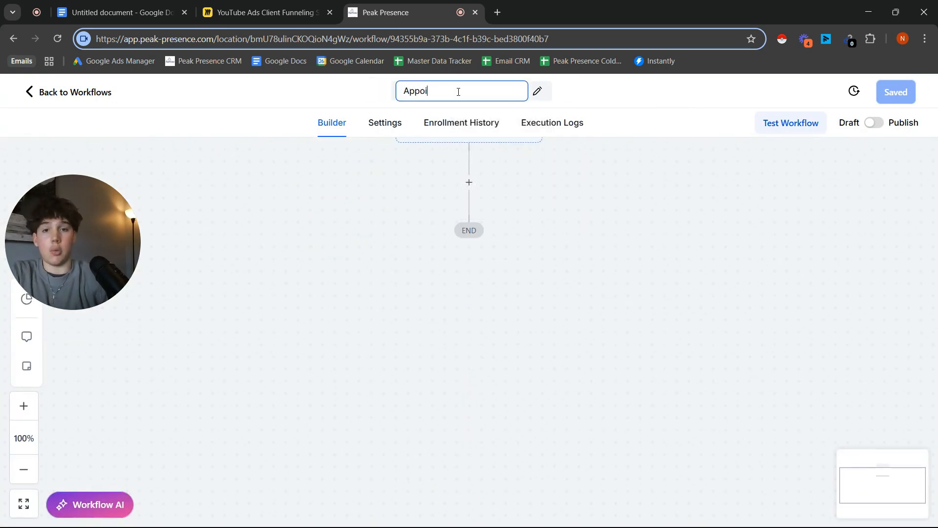
{"action": "type", "text": "ntment Notic"}
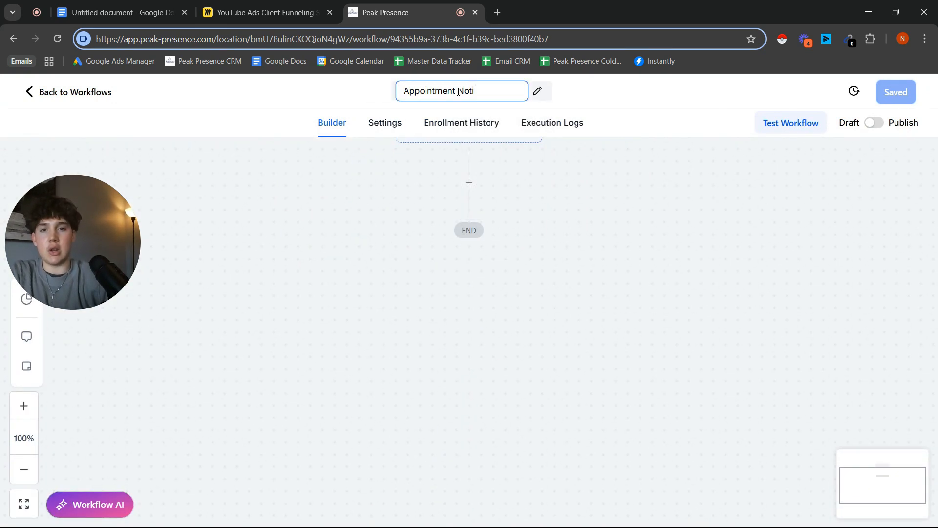
{"action": "key", "text": "BackSpace"}
{"action": "type", "text": "f"}
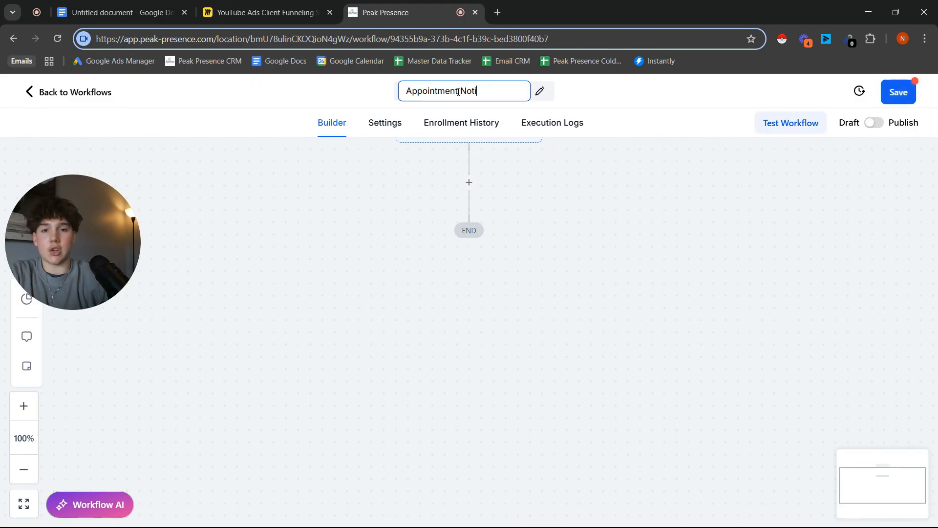
{"action": "type", "text": "ication"}
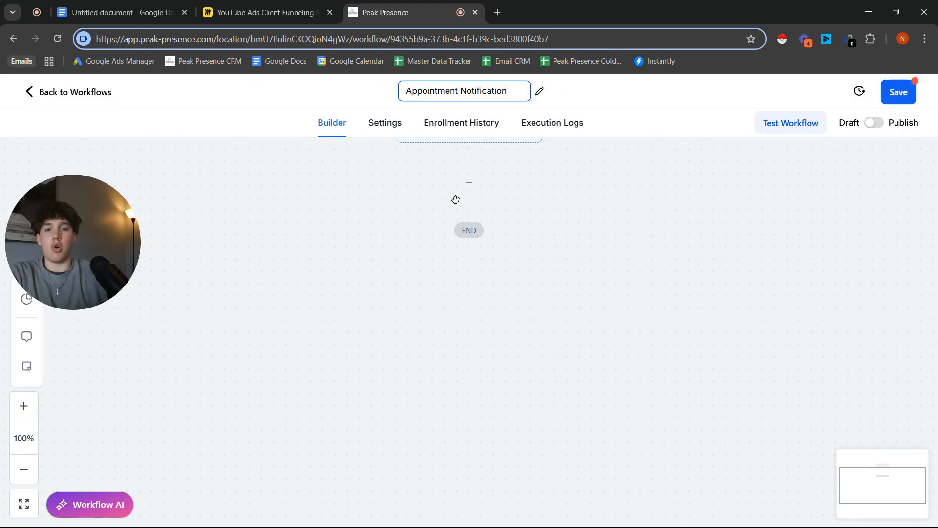
{"action": "scroll", "coordinate": [459, 240], "scroll_direction": "up", "scroll_amount": 3}
{"action": "left_click", "coordinate": [460, 239]}
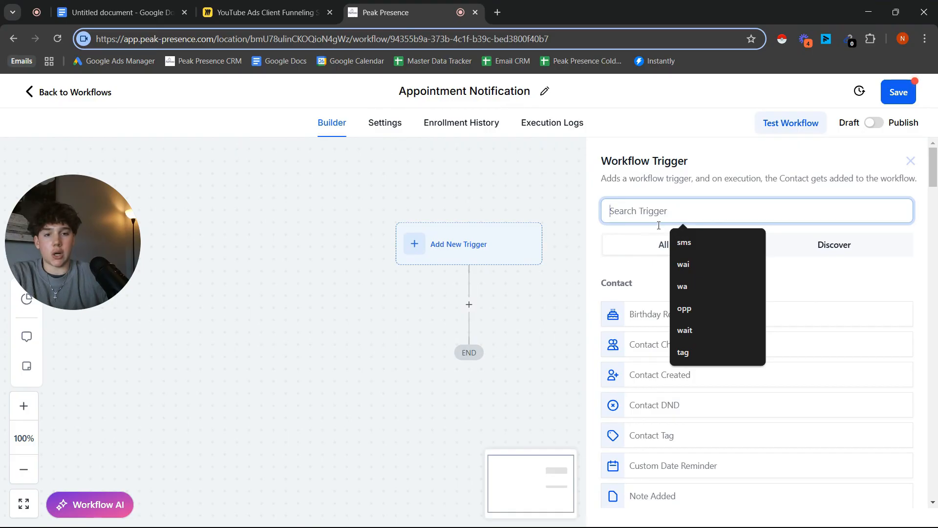
Discard an Appointment Status trigger and search the trigger list for appointment triggers.
{"action": "type", "text": "app"}
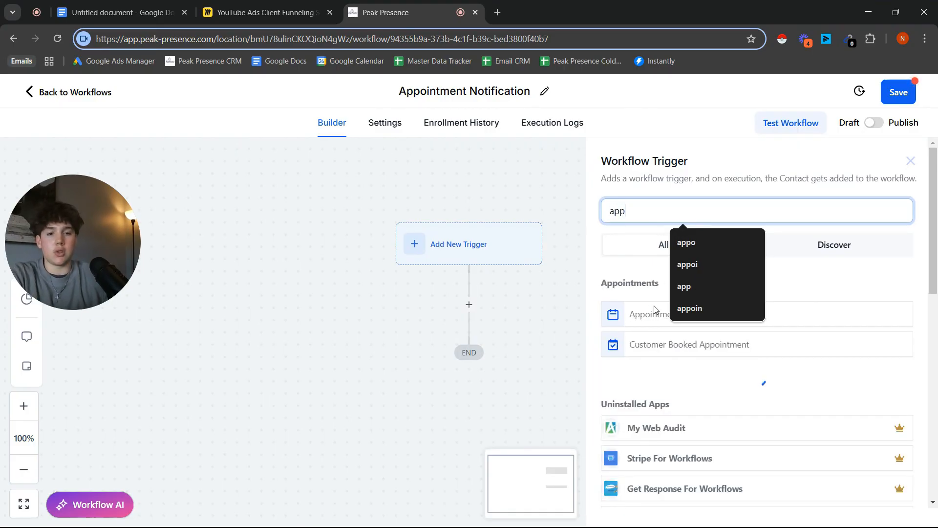
{"action": "left_click", "coordinate": [652, 313]}
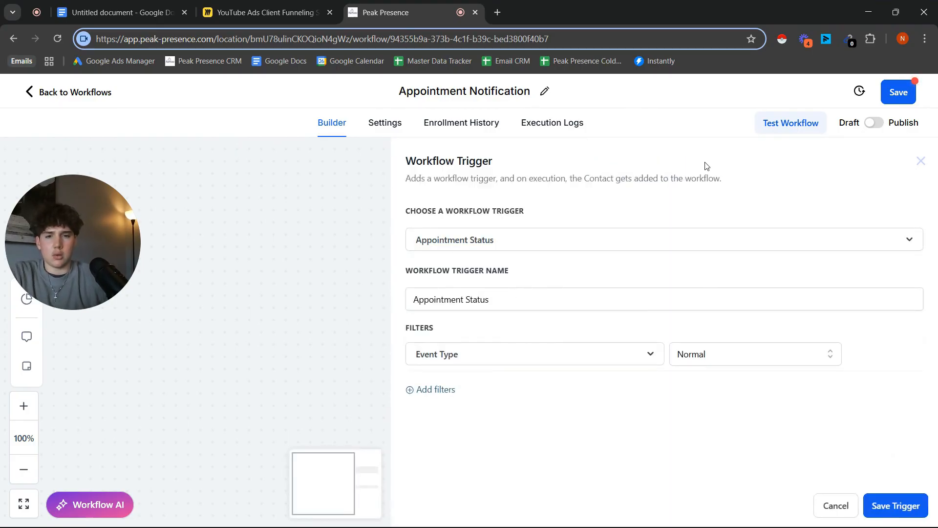
{"action": "left_click", "coordinate": [920, 161]}
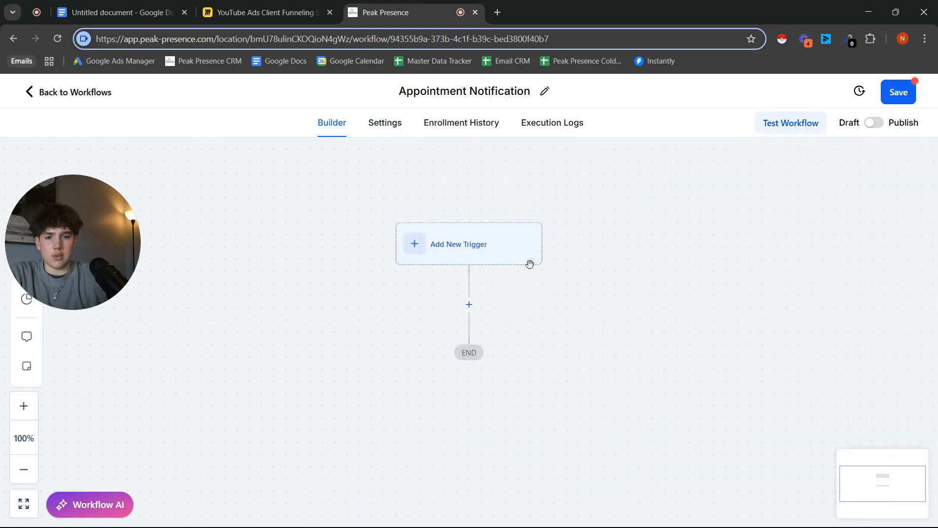
{"action": "left_click", "coordinate": [530, 261]}
{"action": "left_click", "coordinate": [653, 219]}
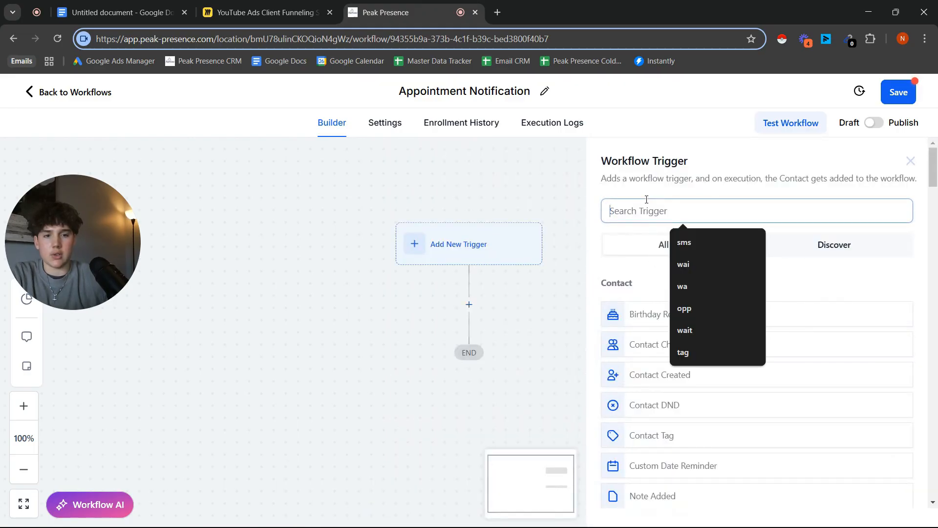
{"action": "type", "text": "a"}
{"action": "left_click", "coordinate": [687, 330]}
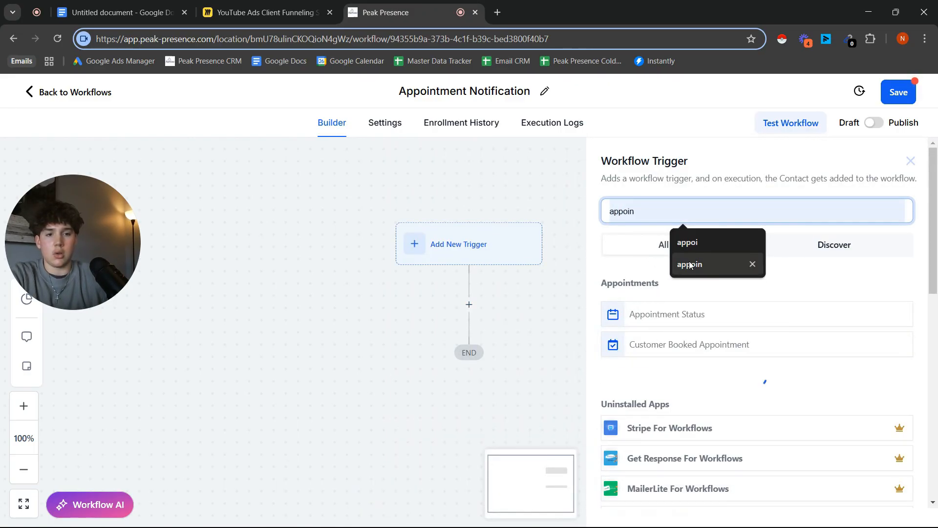
Save a Customer Booked Appointment trigger filtered to the 15-min meeting calendar.
{"action": "left_click", "coordinate": [678, 346]}
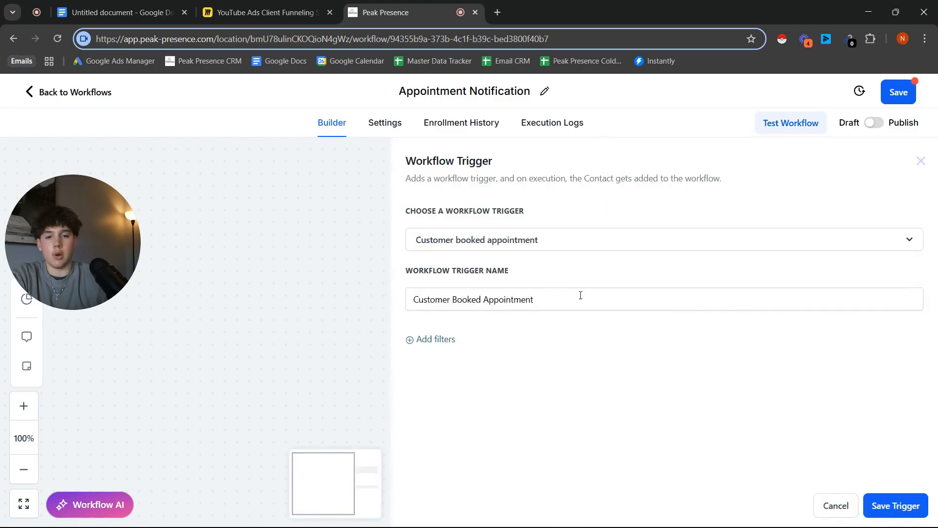
{"action": "left_click", "coordinate": [449, 348]}
{"action": "left_click", "coordinate": [443, 351]}
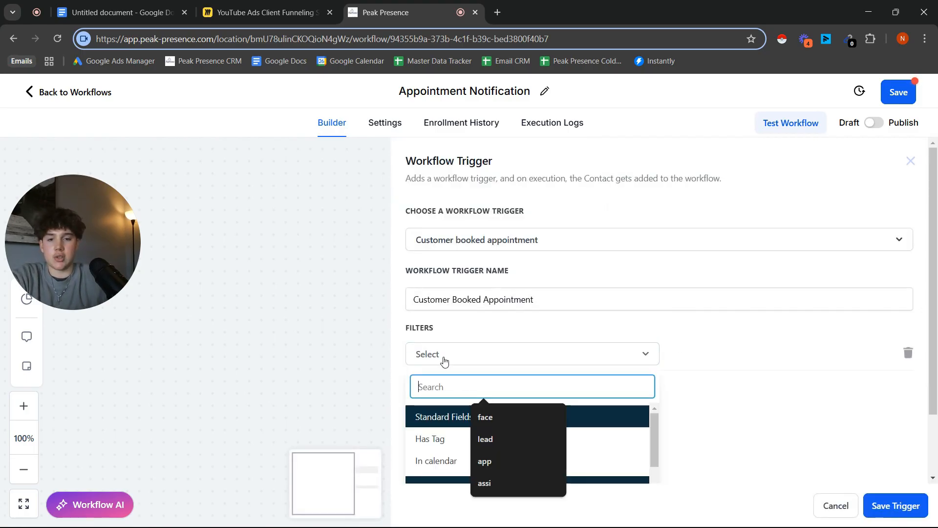
{"action": "scroll", "coordinate": [445, 360], "scroll_direction": "down", "scroll_amount": 2}
{"action": "left_click", "coordinate": [446, 400]}
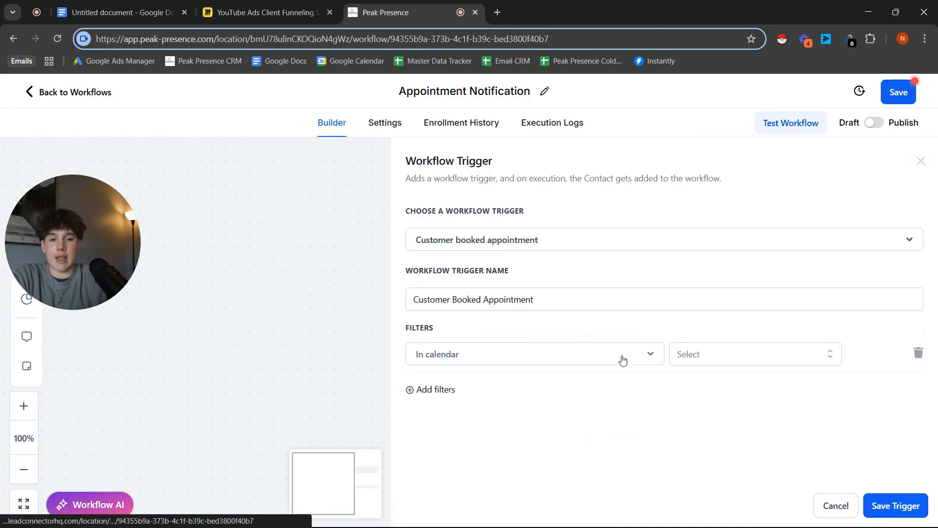
{"action": "left_click", "coordinate": [695, 362]}
{"action": "left_click", "coordinate": [684, 411]}
{"action": "left_click", "coordinate": [871, 503]}
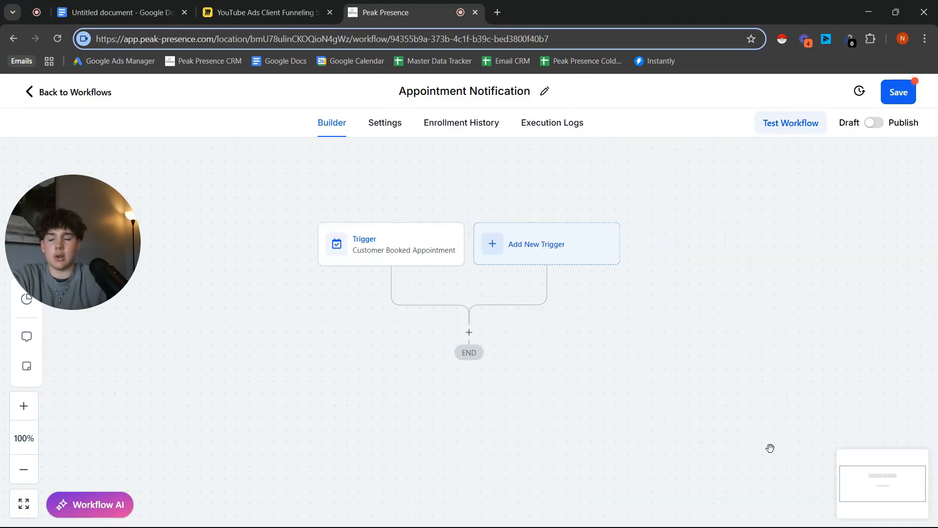
{"action": "scroll", "coordinate": [424, 256], "scroll_direction": "down", "scroll_amount": 1}
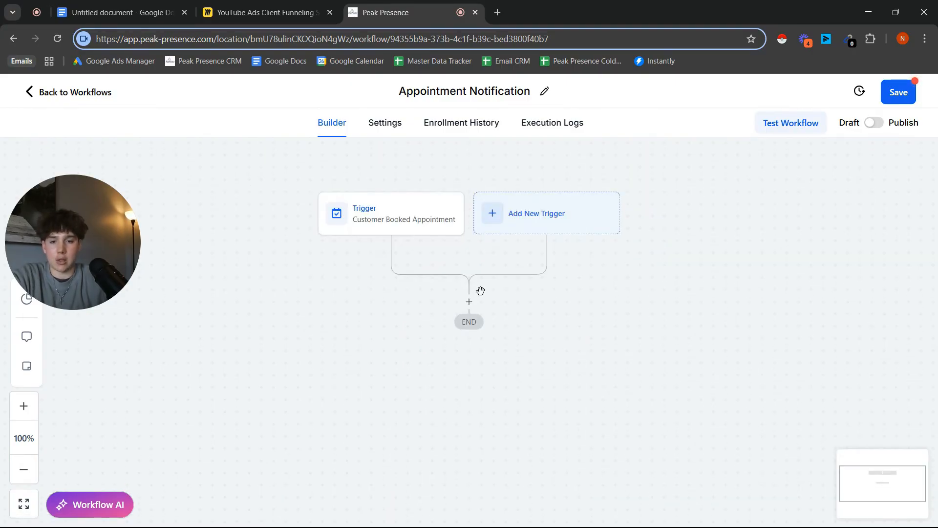
Add a Send Internal Notification action with notification type SMS.
{"action": "left_click", "coordinate": [469, 302]}
{"action": "type", "text": "inter"}
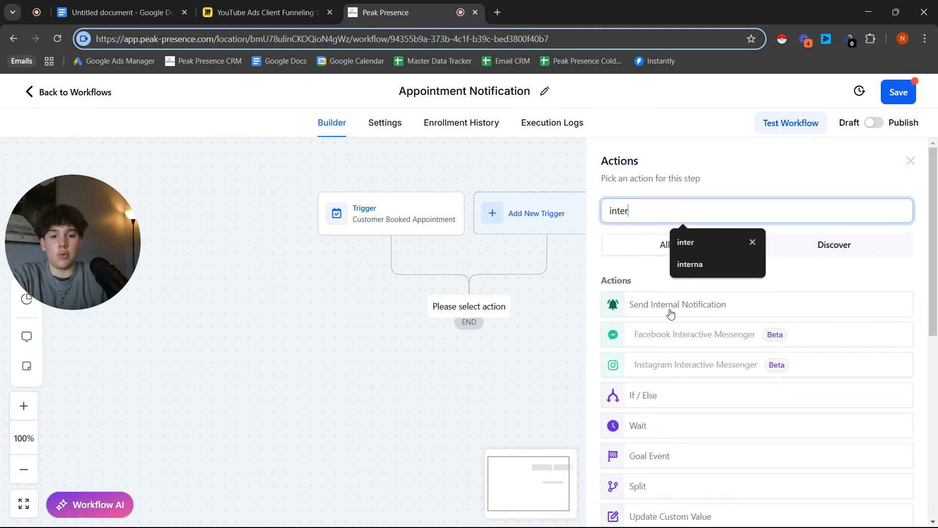
{"action": "left_click", "coordinate": [669, 306]}
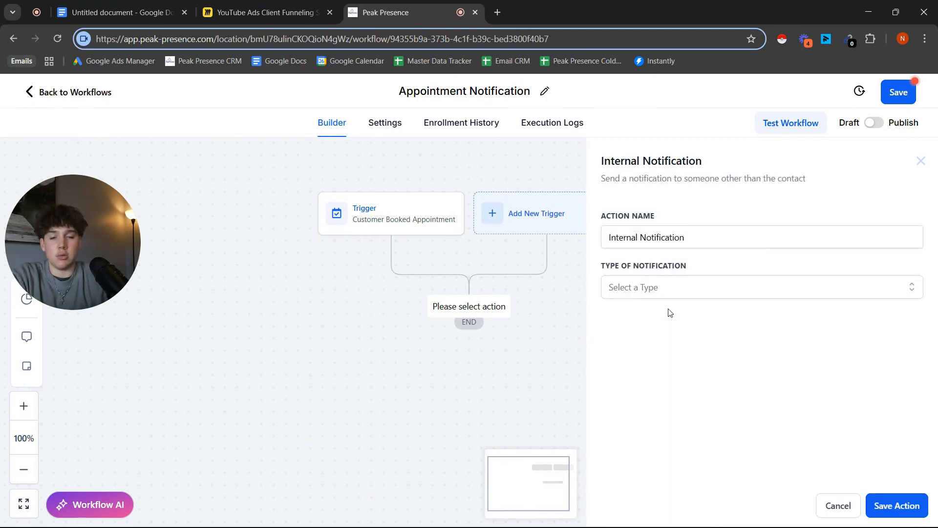
{"action": "left_click", "coordinate": [644, 292]}
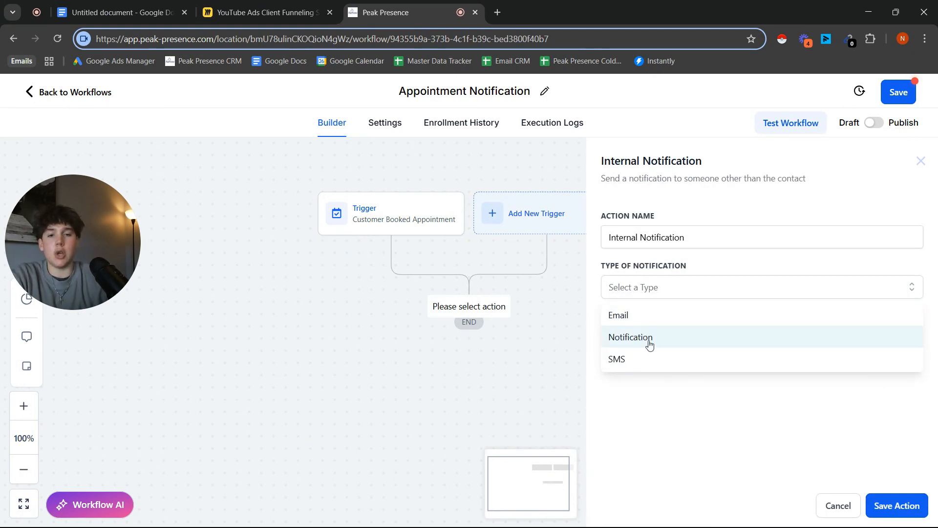
{"action": "left_click", "coordinate": [624, 359]}
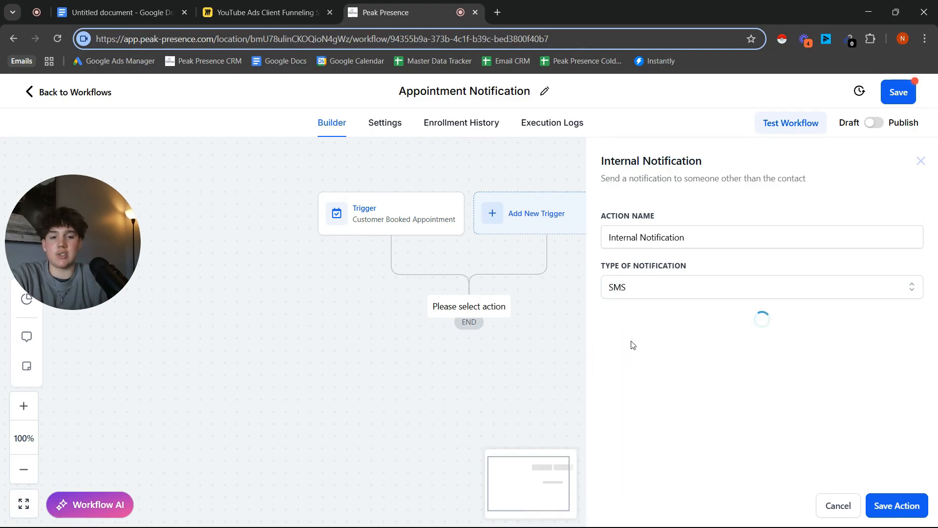
Begin the SMS message and insert the appointment start time.
{"action": "scroll", "coordinate": [636, 337], "scroll_direction": "down", "scroll_amount": 4}
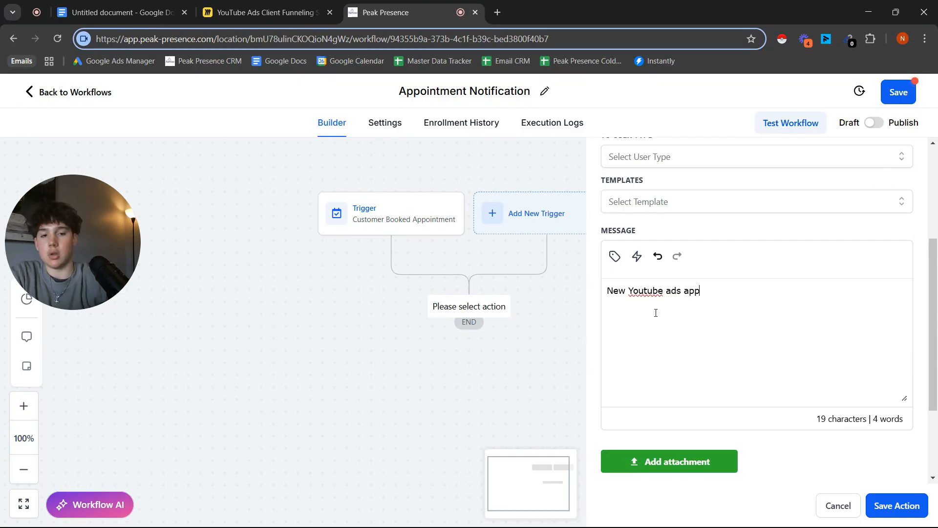
{"action": "type", "text": "intment on"}
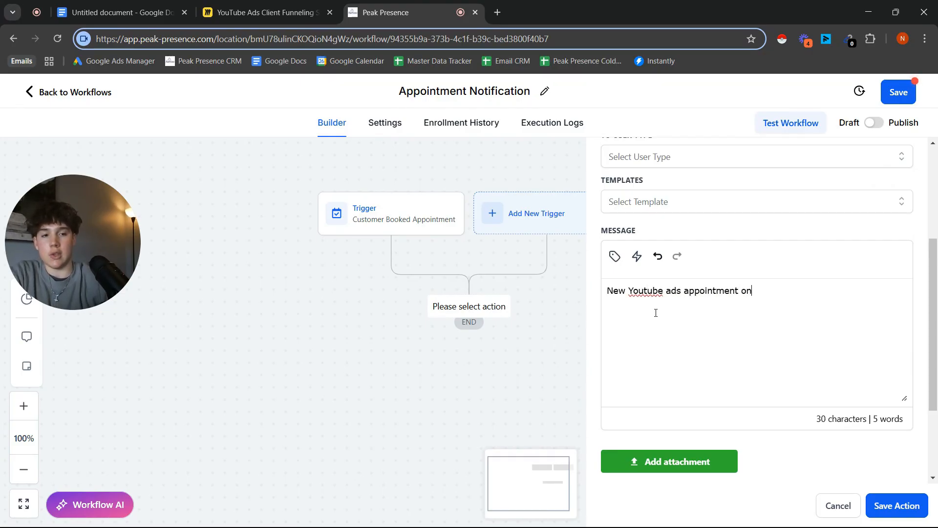
{"action": "left_click", "coordinate": [615, 256]}
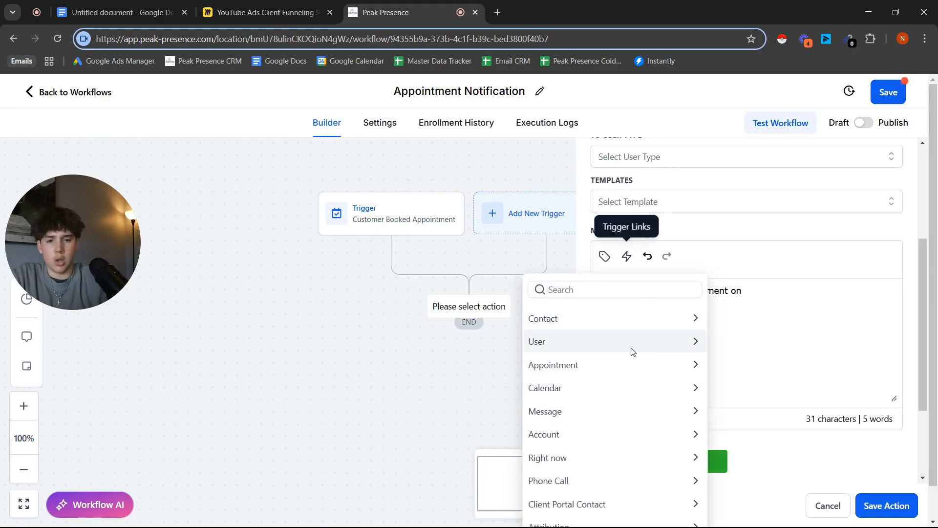
{"action": "left_click", "coordinate": [632, 364]}
{"action": "scroll", "coordinate": [626, 375], "scroll_direction": "down", "scroll_amount": 1}
{"action": "scroll", "coordinate": [587, 381], "scroll_direction": "up", "scroll_amount": 1}
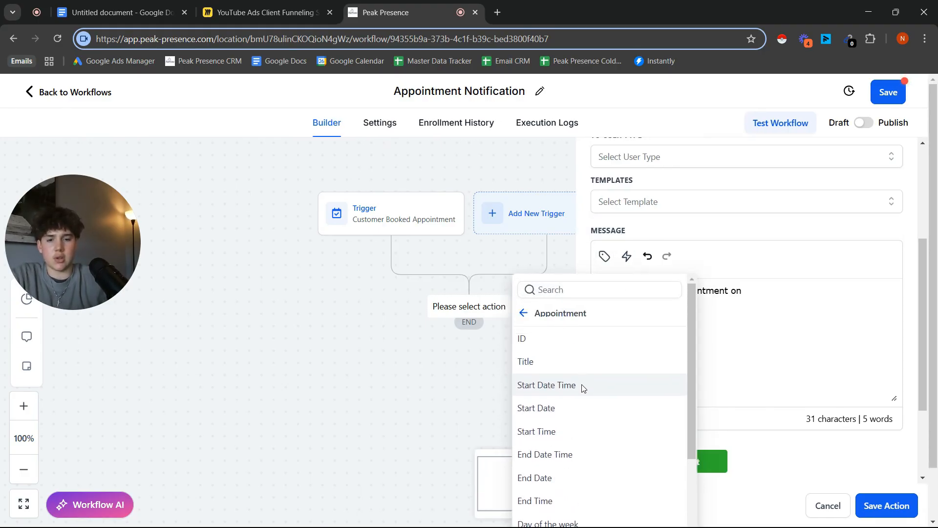
{"action": "left_click", "coordinate": [582, 386]}
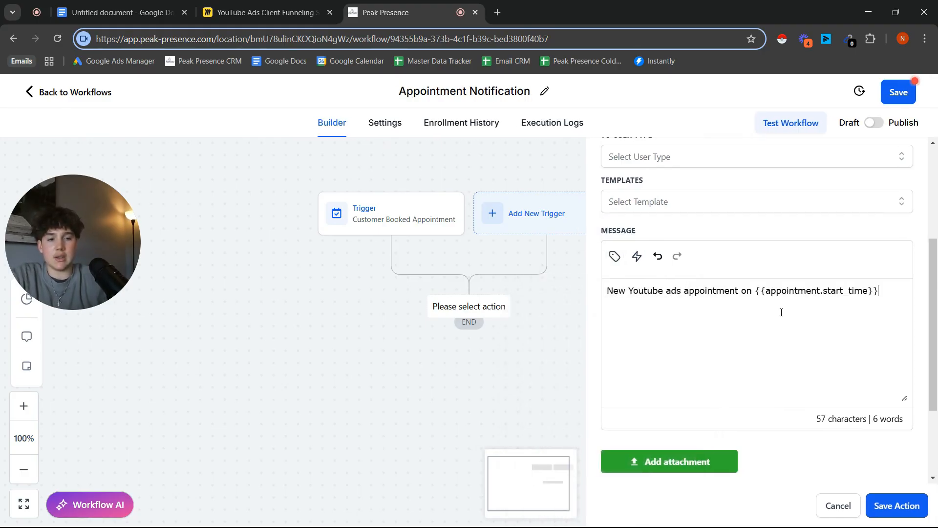
Insert the appointment timezone, end the sentence, and add Name and Email label lines.
{"action": "left_click", "coordinate": [613, 256]}
{"action": "scroll", "coordinate": [589, 402], "scroll_direction": "down", "scroll_amount": 2}
{"action": "scroll", "coordinate": [590, 476], "scroll_direction": "down", "scroll_amount": 3}
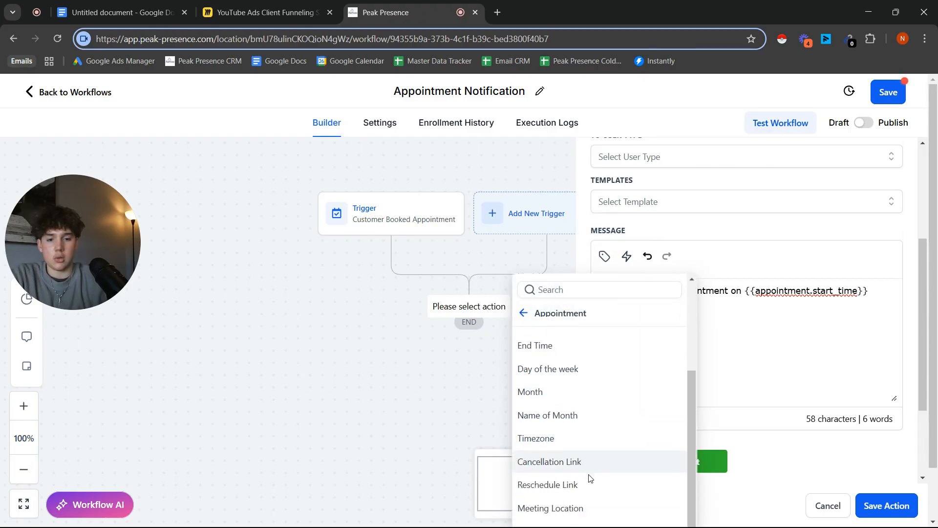
{"action": "left_click", "coordinate": [548, 413]}
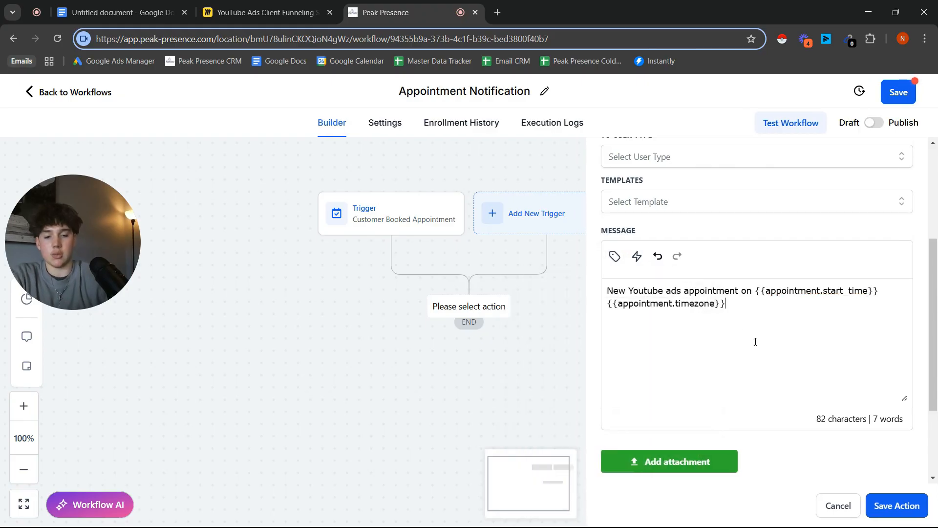
{"action": "type", "text": "."}
{"action": "key", "text": "Return"}
{"action": "type", "text": "Name:"}
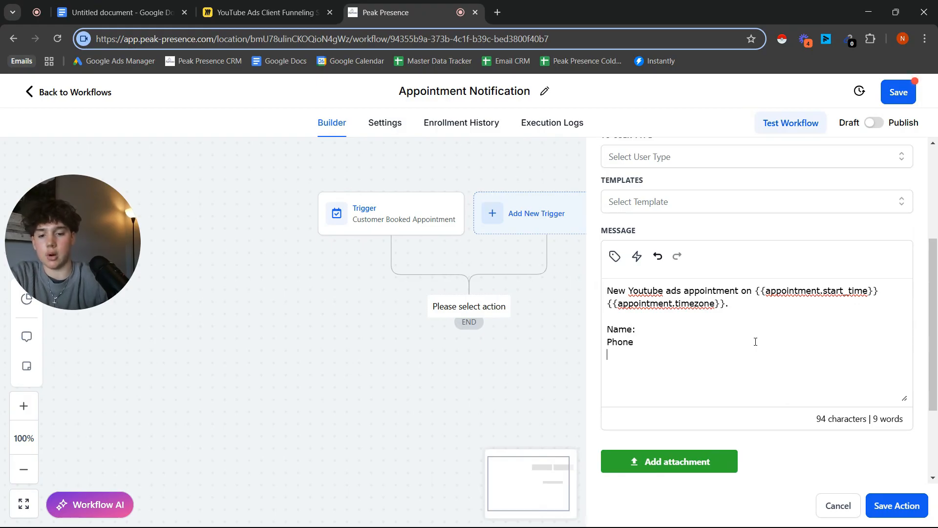
{"action": "type", "text": "Email:"}
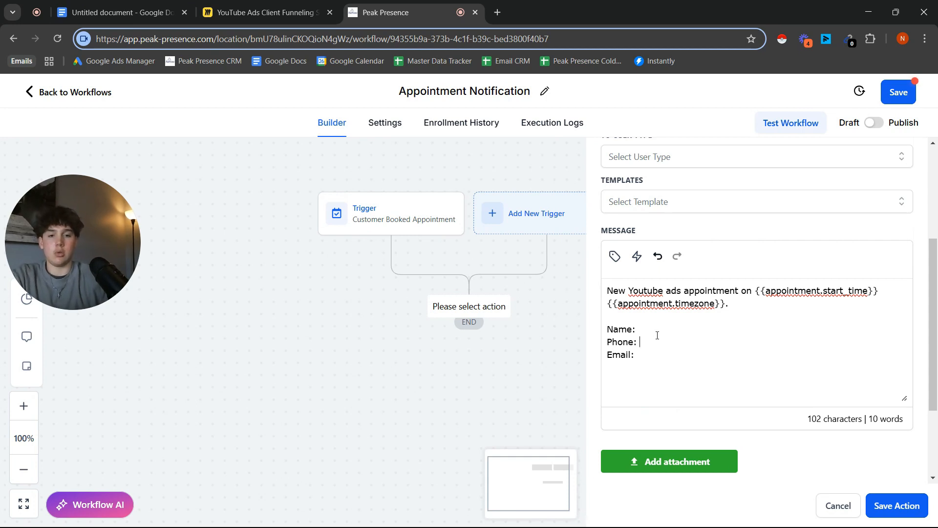
Insert the contact's full name, phone and email custom values after their labels.
{"action": "left_click", "coordinate": [614, 256]}
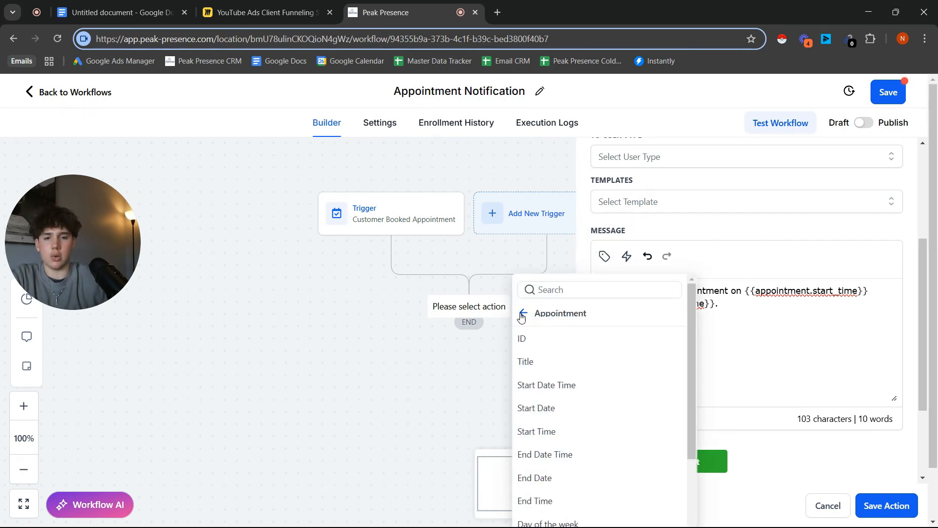
{"action": "left_click", "coordinate": [518, 312]}
{"action": "left_click", "coordinate": [558, 318]}
{"action": "left_click", "coordinate": [562, 337]}
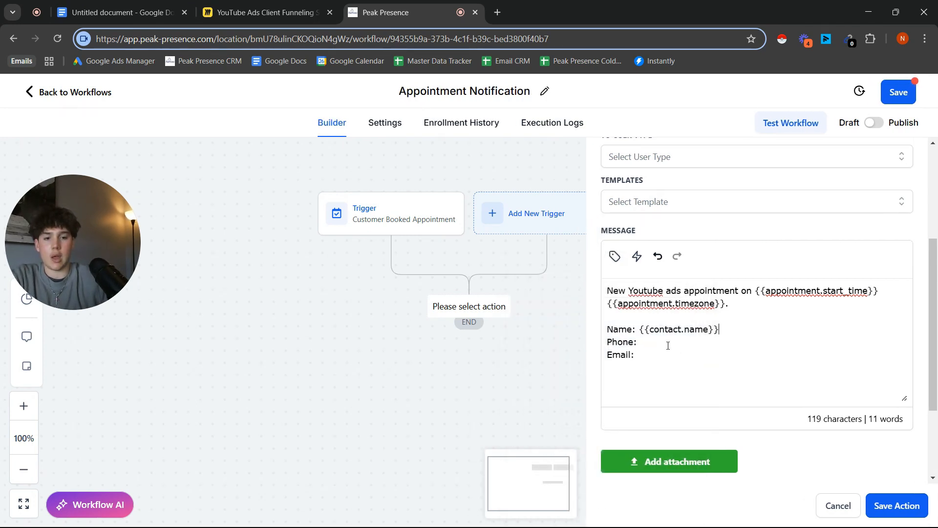
{"action": "left_click", "coordinate": [615, 256]}
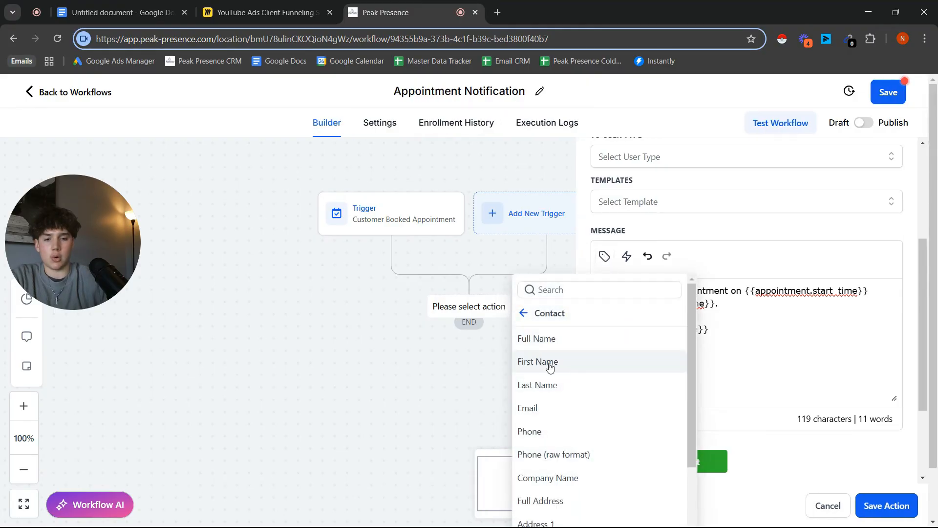
{"action": "left_click", "coordinate": [536, 422]}
{"action": "left_click", "coordinate": [640, 358]}
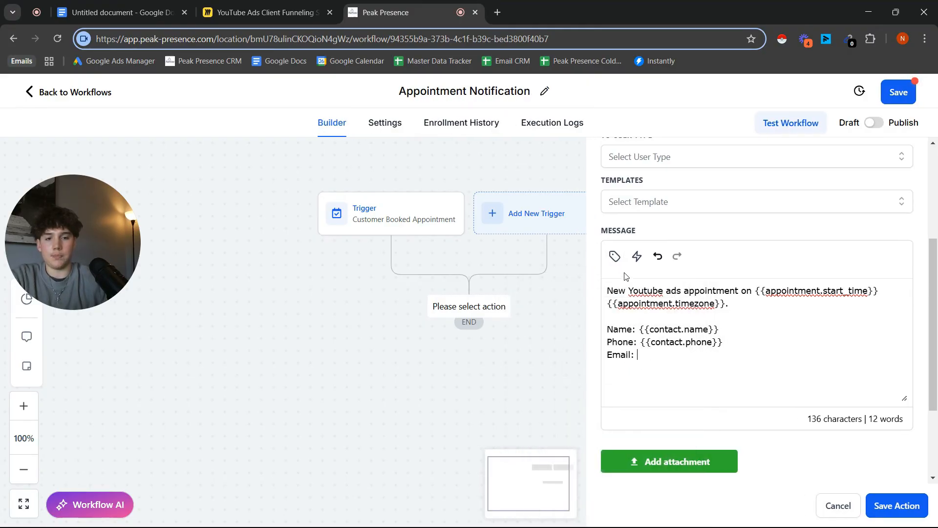
{"action": "left_click", "coordinate": [615, 256]}
{"action": "left_click", "coordinate": [558, 406]}
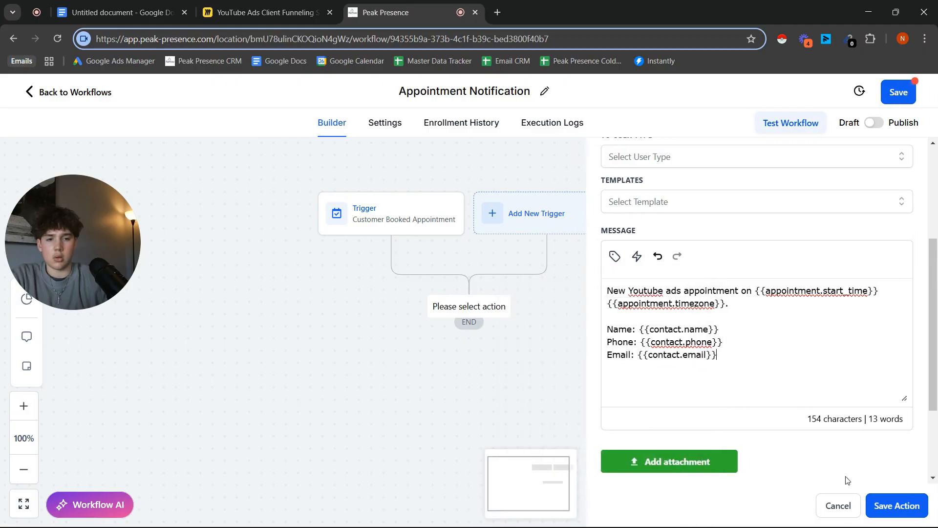
Send the notification to All Users and save the SMS action.
{"action": "left_click", "coordinate": [897, 506]}
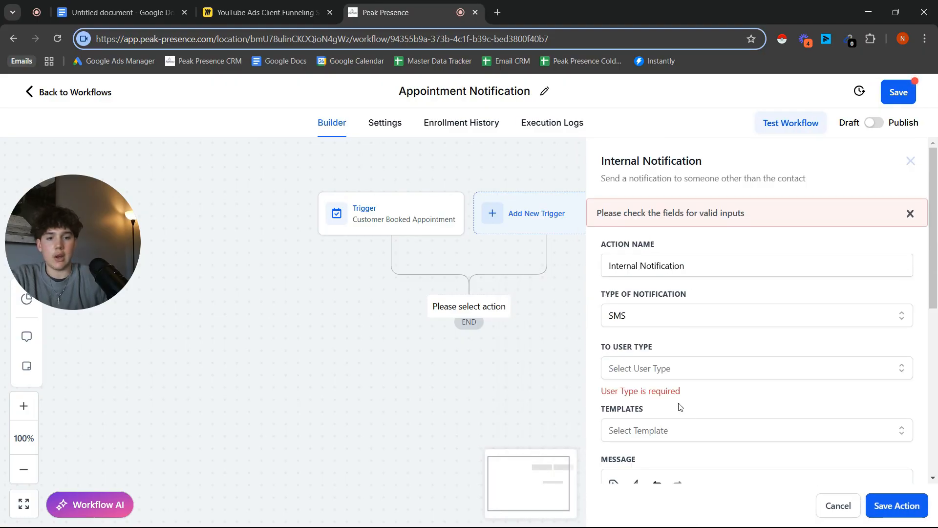
{"action": "left_click", "coordinate": [635, 368]}
{"action": "left_click", "coordinate": [643, 392]}
{"action": "scroll", "coordinate": [909, 483], "scroll_direction": "down", "scroll_amount": 6}
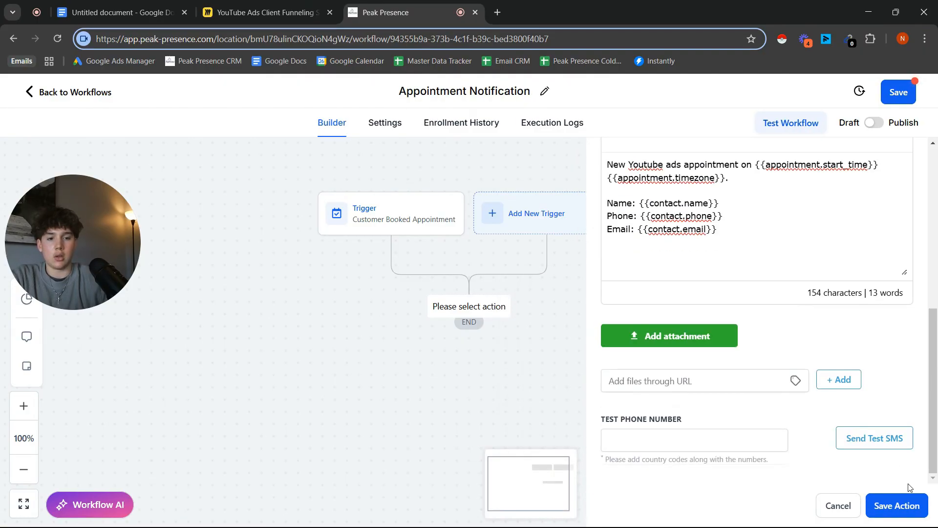
{"action": "left_click", "coordinate": [896, 506]}
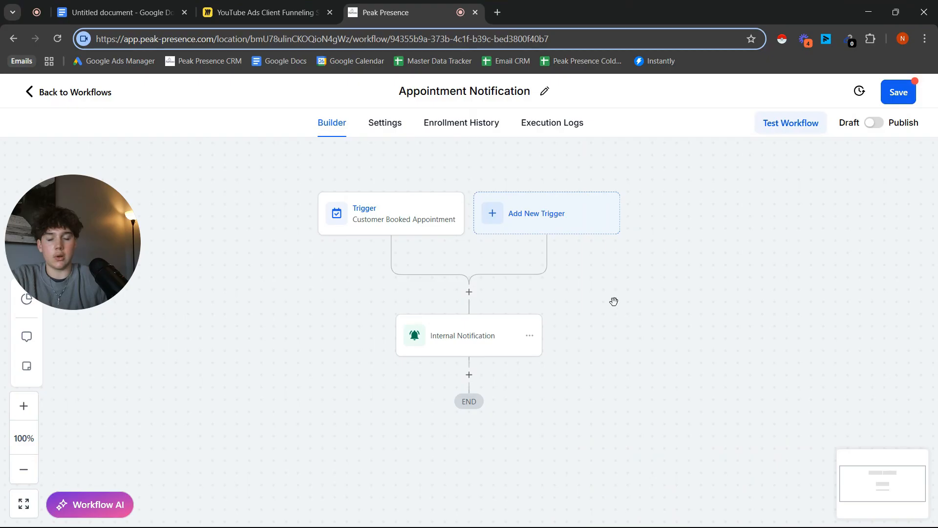
Save the workflow and add a Create Or Update Opportunity step after the notification.
{"action": "left_click", "coordinate": [896, 92]}
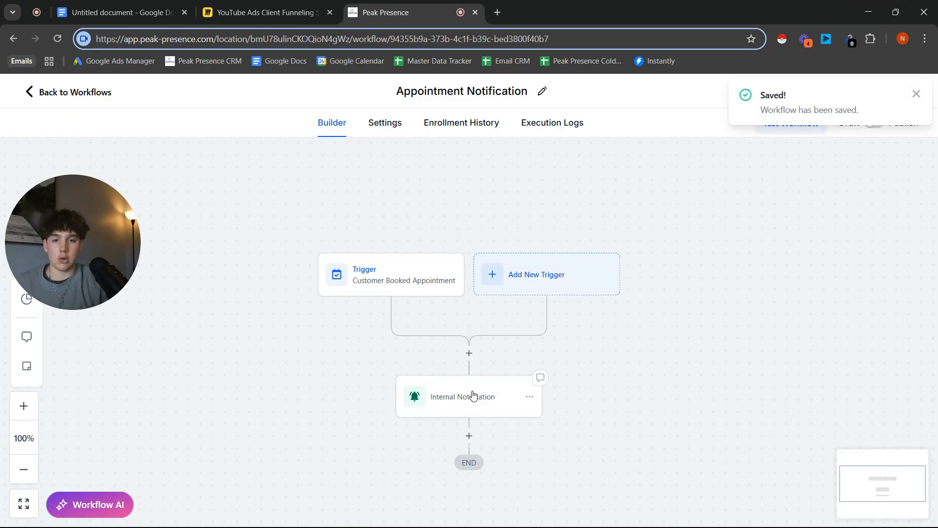
{"action": "left_click", "coordinate": [470, 435]}
{"action": "type", "text": "creat"}
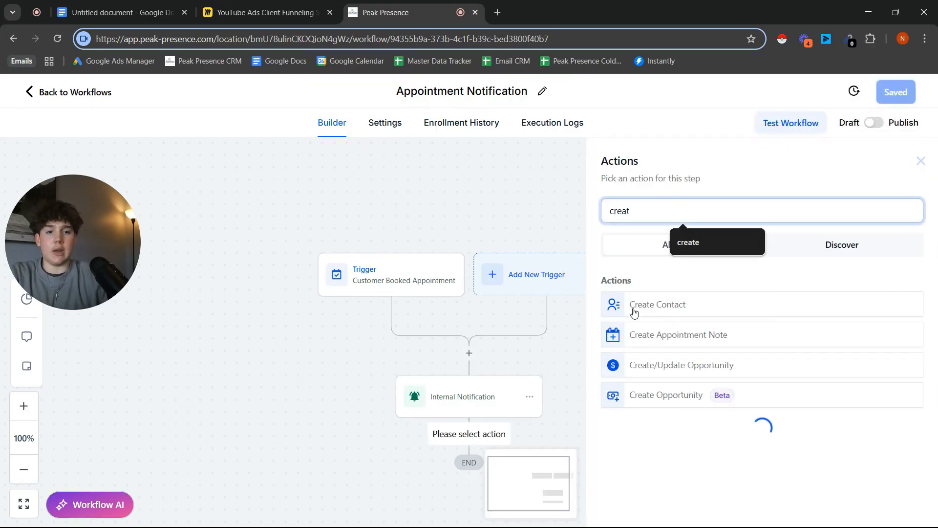
{"action": "left_click", "coordinate": [660, 365]}
Place the opportunity in the Main pipeline at the Appointment Booked stage.
{"action": "scroll", "coordinate": [608, 262], "scroll_direction": "down", "scroll_amount": 3}
{"action": "left_click", "coordinate": [602, 240]}
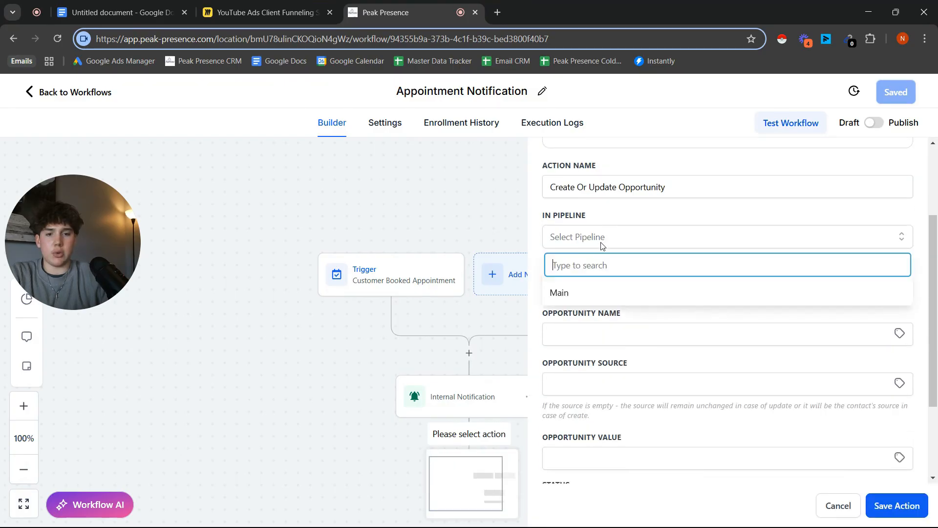
{"action": "left_click", "coordinate": [586, 291]}
{"action": "left_click", "coordinate": [587, 285]}
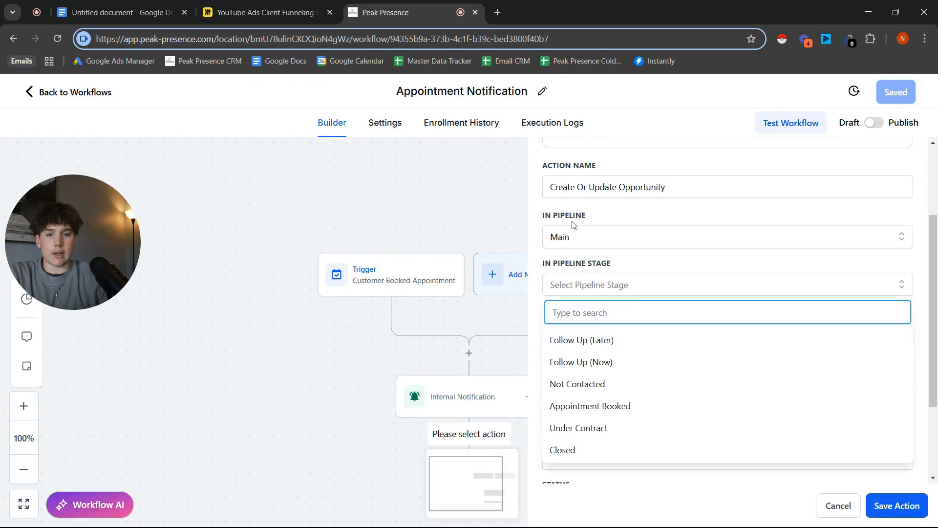
{"action": "left_click", "coordinate": [603, 406]}
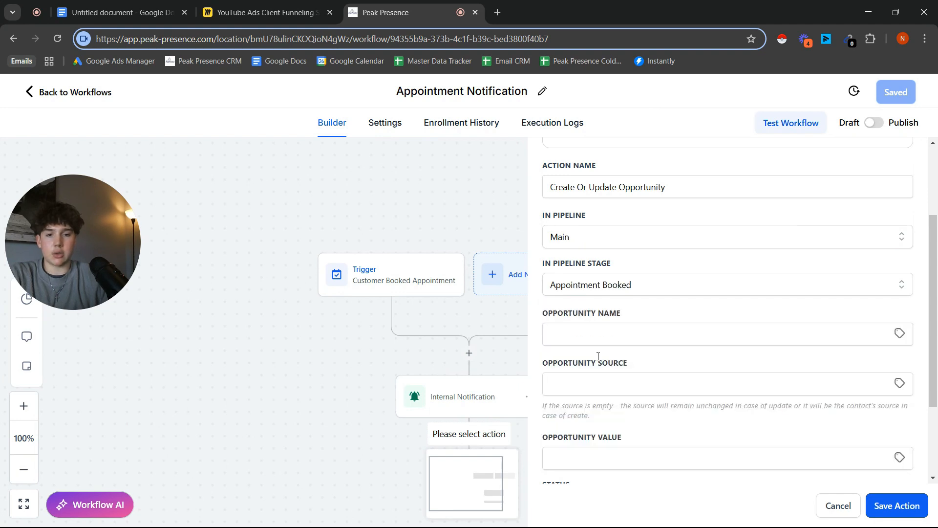
Name the opportunity after the contact, set source YouTube Ads, and save the workflow.
{"action": "scroll", "coordinate": [630, 366], "scroll_direction": "down", "scroll_amount": 3}
{"action": "left_click", "coordinate": [608, 215]}
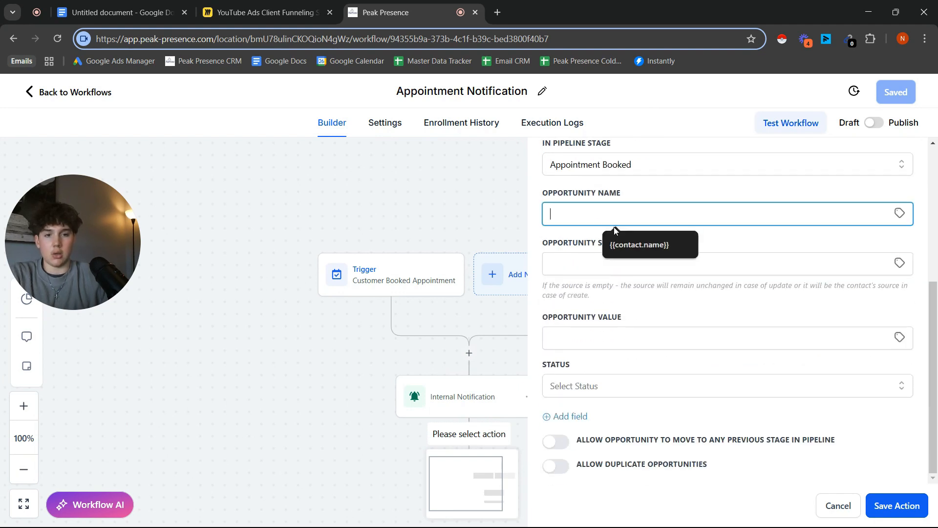
{"action": "left_click", "coordinate": [631, 245]}
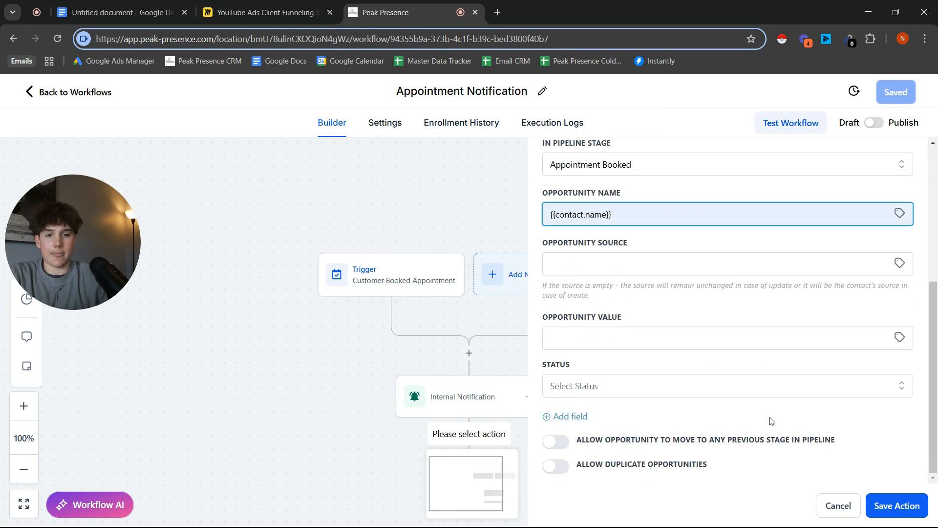
{"action": "left_click", "coordinate": [635, 264]}
{"action": "left_click", "coordinate": [633, 293]}
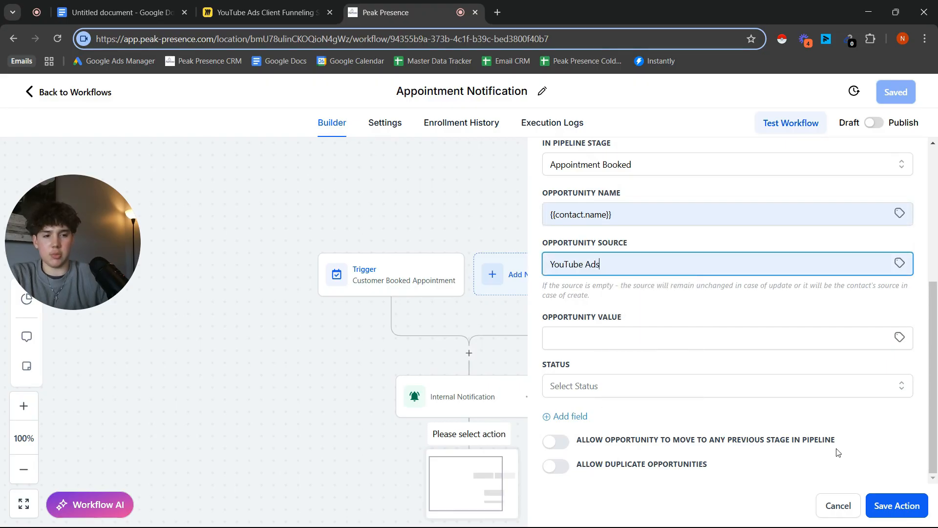
{"action": "left_click", "coordinate": [860, 505]}
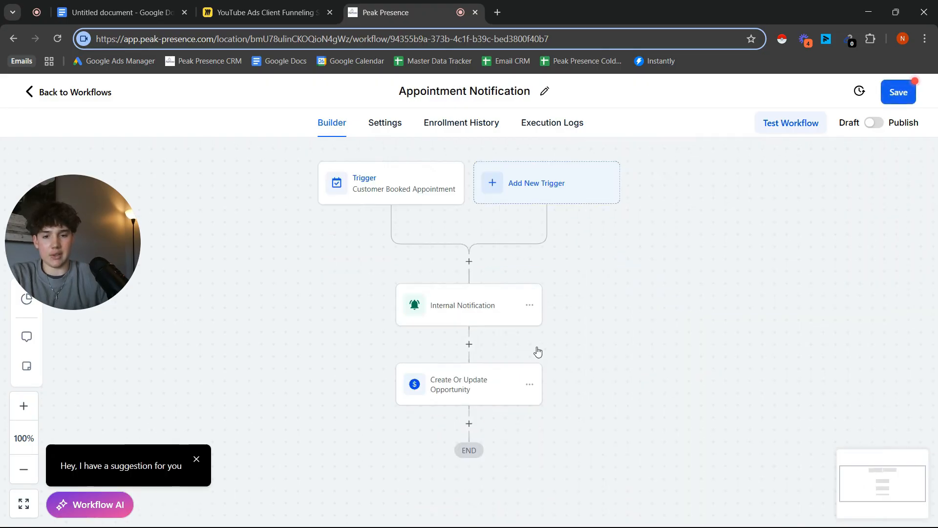
{"action": "left_click", "coordinate": [894, 92]}
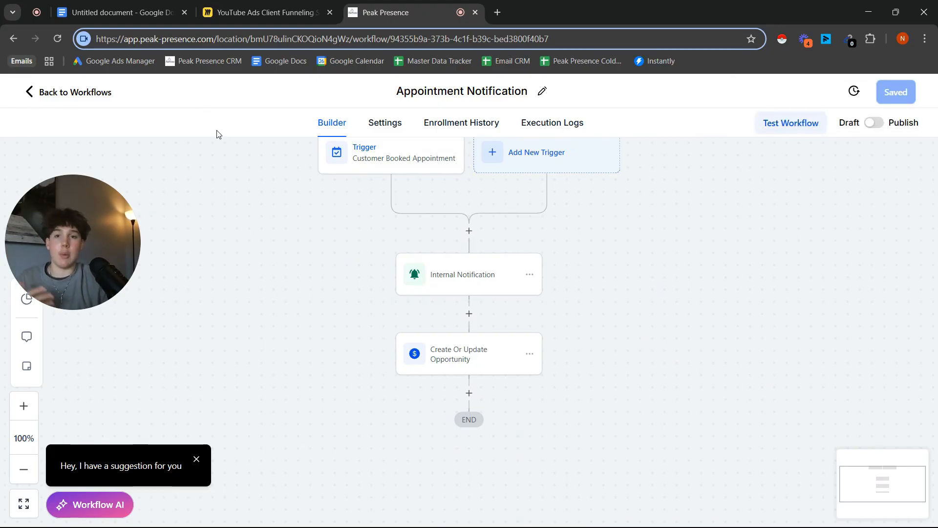
On the Miro board, zoom to the Lead Magnet box and underline 'Via Text'.
{"action": "left_click", "coordinate": [235, 12]}
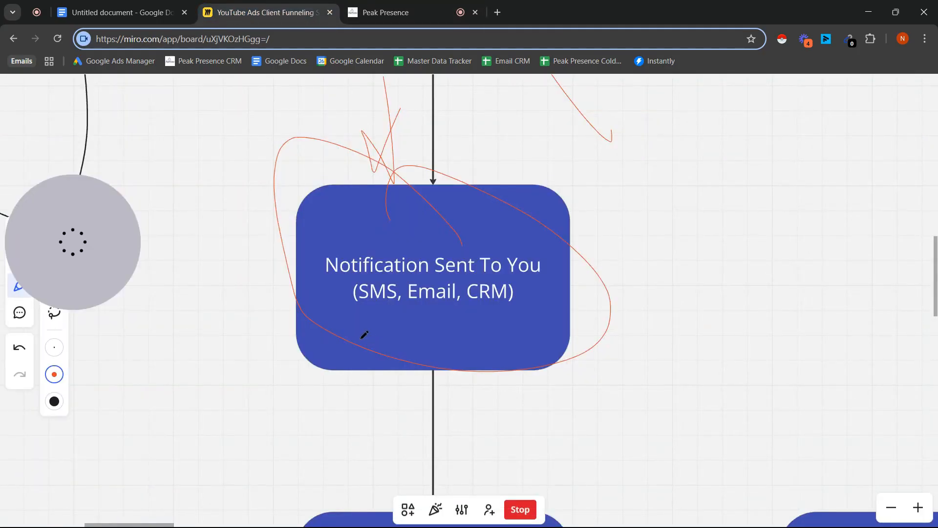
{"action": "scroll", "coordinate": [342, 347], "scroll_direction": "up", "scroll_amount": 5}
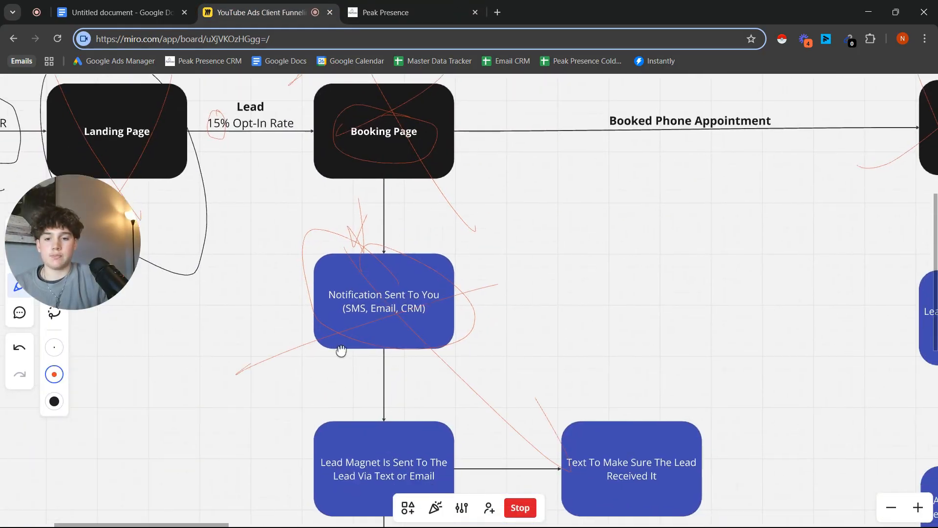
{"action": "scroll", "coordinate": [401, 335], "scroll_direction": "left", "scroll_amount": 3}
{"action": "scroll", "coordinate": [381, 266], "scroll_direction": "up", "scroll_amount": 3}
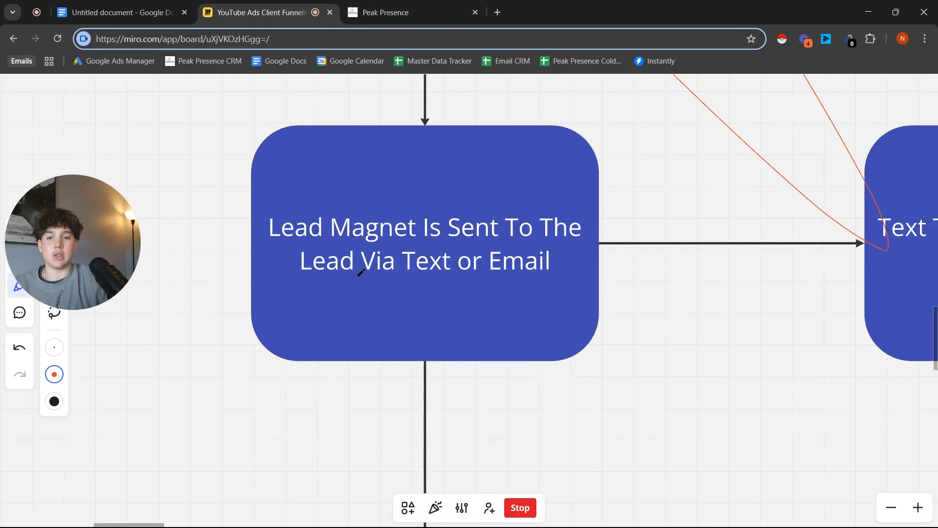
{"action": "left_click_drag", "start_coordinate": [373, 276], "coordinate": [558, 270]}
Underline 'Email' in the Lead Magnet box, then return to the Peak Presence workflow.
{"action": "scroll", "coordinate": [557, 270], "scroll_direction": "down", "scroll_amount": 4}
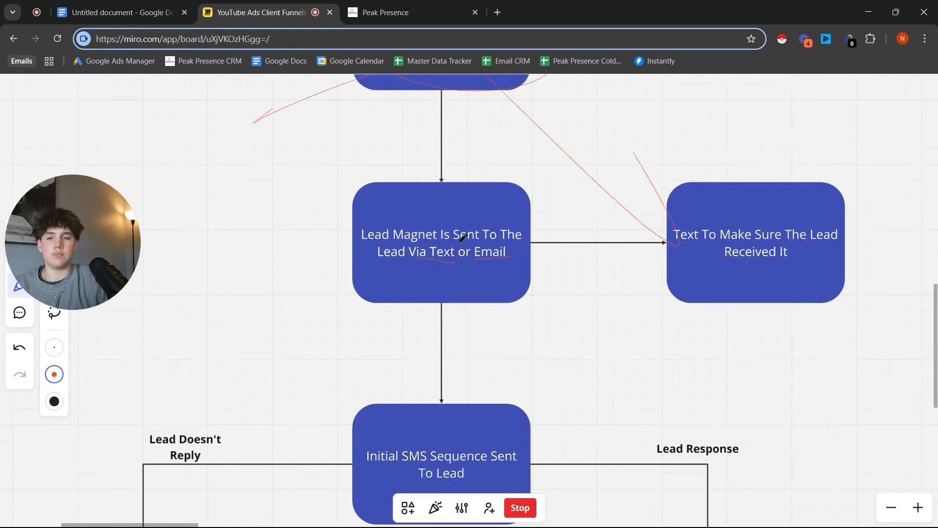
{"action": "scroll", "coordinate": [494, 283], "scroll_direction": "up", "scroll_amount": 3}
{"action": "left_click_drag", "start_coordinate": [491, 287], "coordinate": [510, 267]}
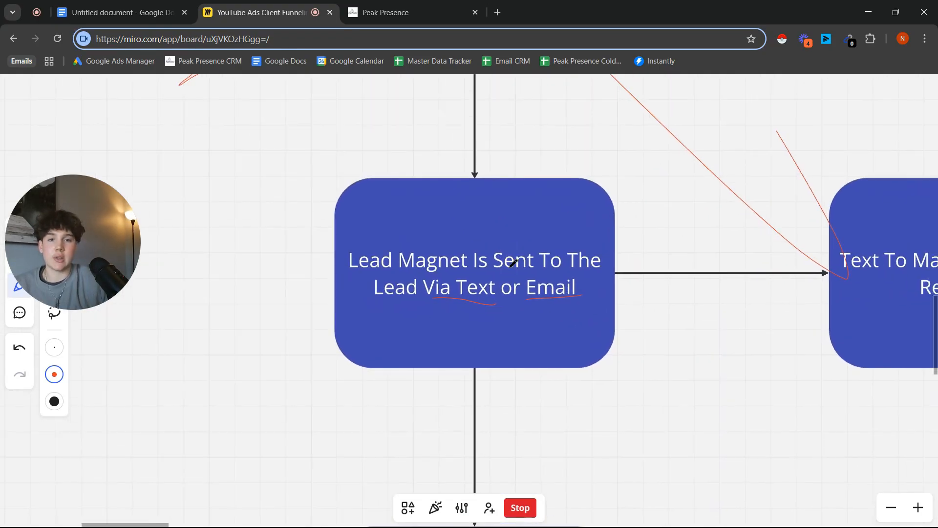
{"action": "scroll", "coordinate": [510, 268], "scroll_direction": "up", "scroll_amount": 1}
{"action": "left_click_drag", "start_coordinate": [75, 250], "coordinate": [85, 382]}
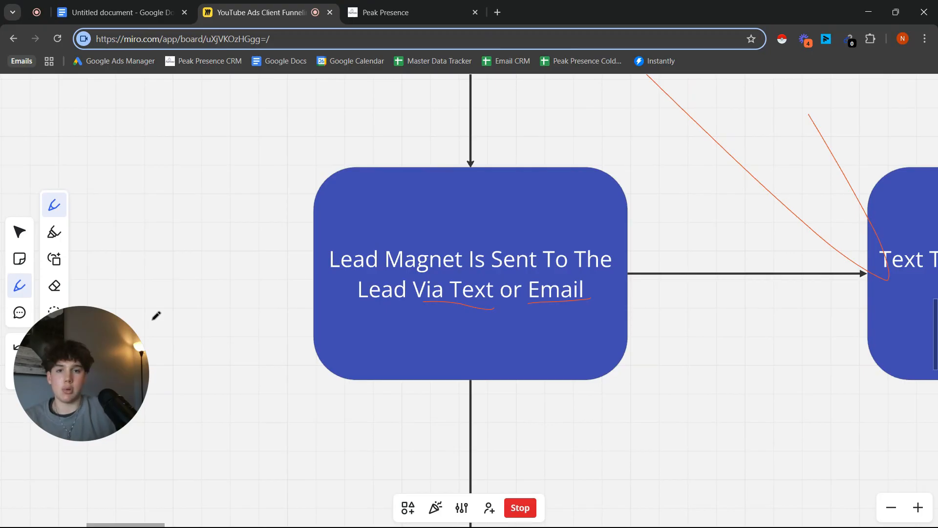
{"action": "key", "text": "ctrl+Tab"}
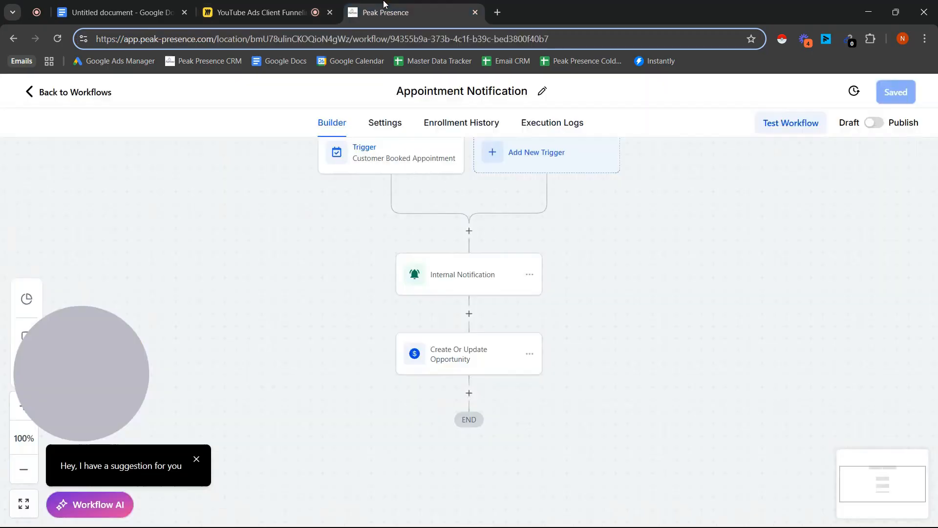
Create a new workflow from scratch and title it 'New Lead Text Sequence'.
{"action": "left_click", "coordinate": [78, 93]}
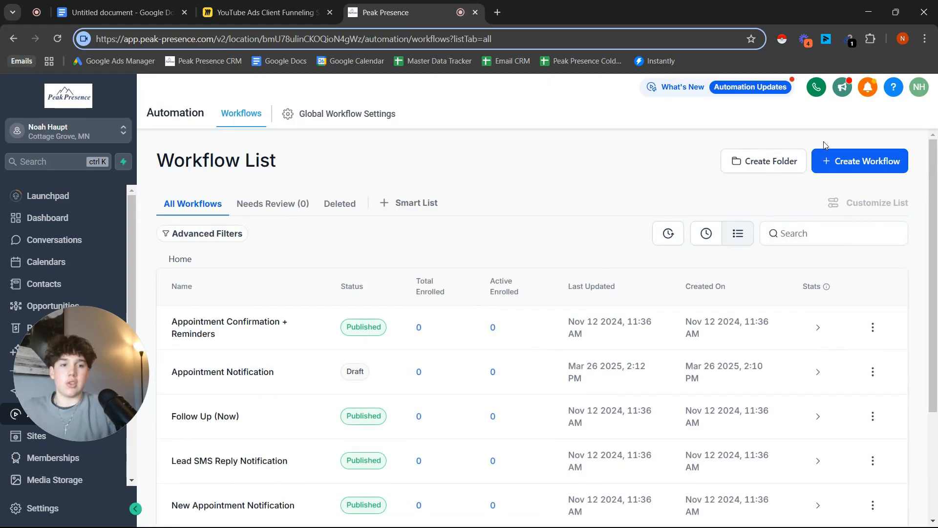
{"action": "left_click", "coordinate": [827, 168]}
{"action": "left_click", "coordinate": [843, 209]}
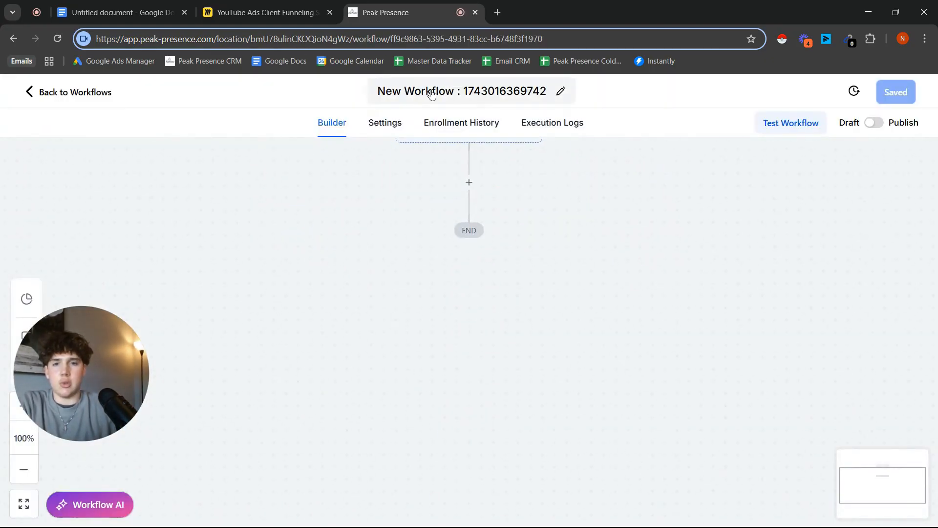
{"action": "left_click", "coordinate": [430, 91]}
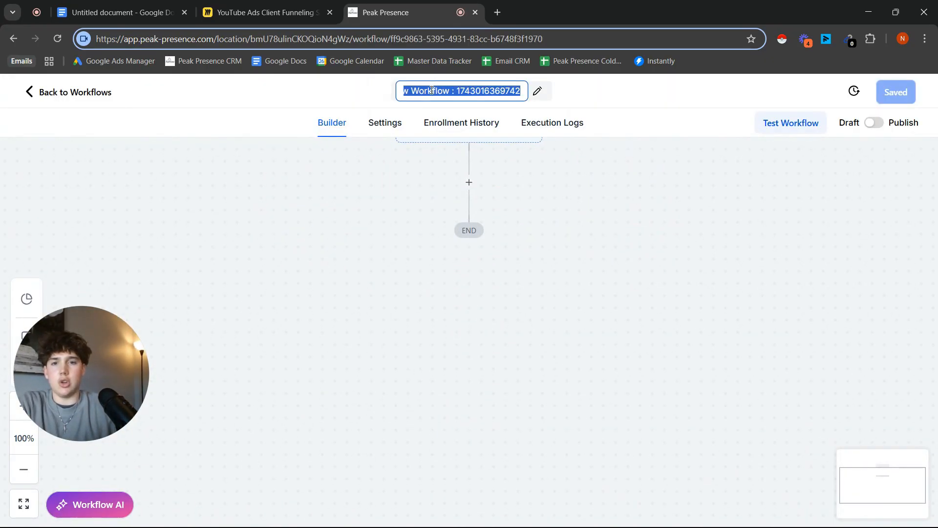
{"action": "type", "text": "New Lead"}
{"action": "key", "text": "BackSpace"}
{"action": "key", "text": "BackSpace"}
{"action": "key", "text": "BackSpace"}
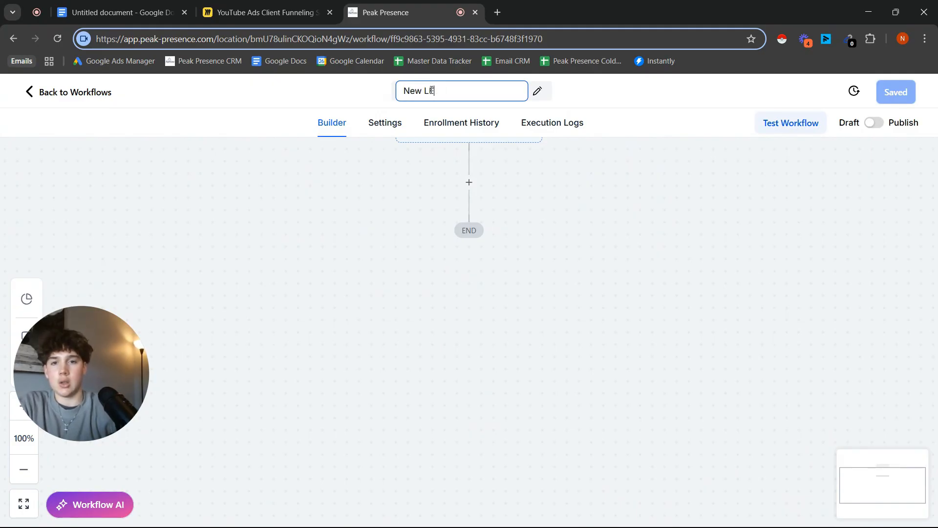
{"action": "type", "text": "ead Text"}
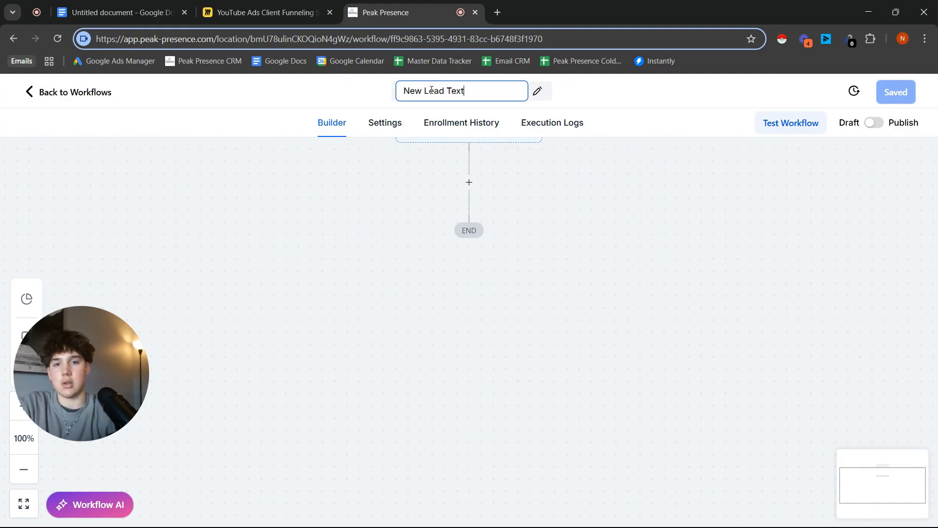
{"action": "type", "text": " Sequence"}
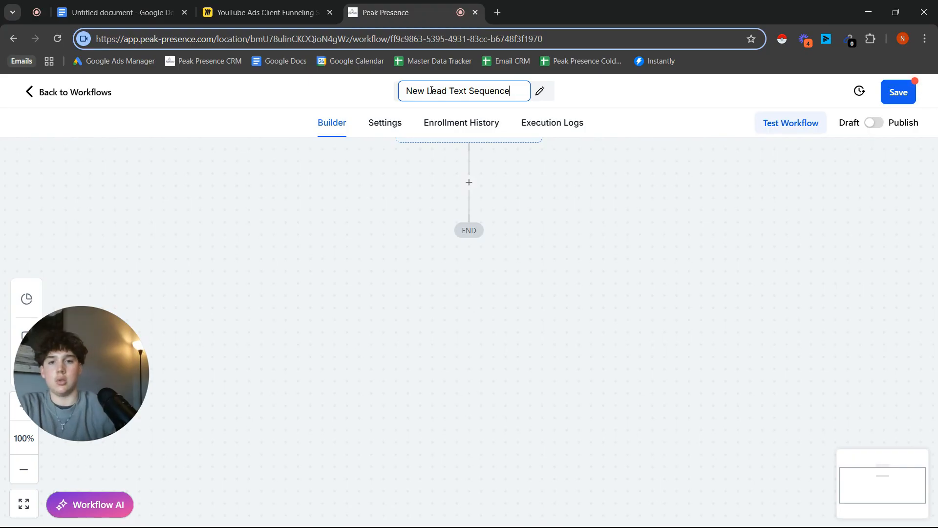
{"action": "scroll", "coordinate": [464, 220], "scroll_direction": "up", "scroll_amount": 3}
Add a Form Submitted trigger filtered to the Landing Page Opt-in form and save it.
{"action": "left_click", "coordinate": [474, 220]}
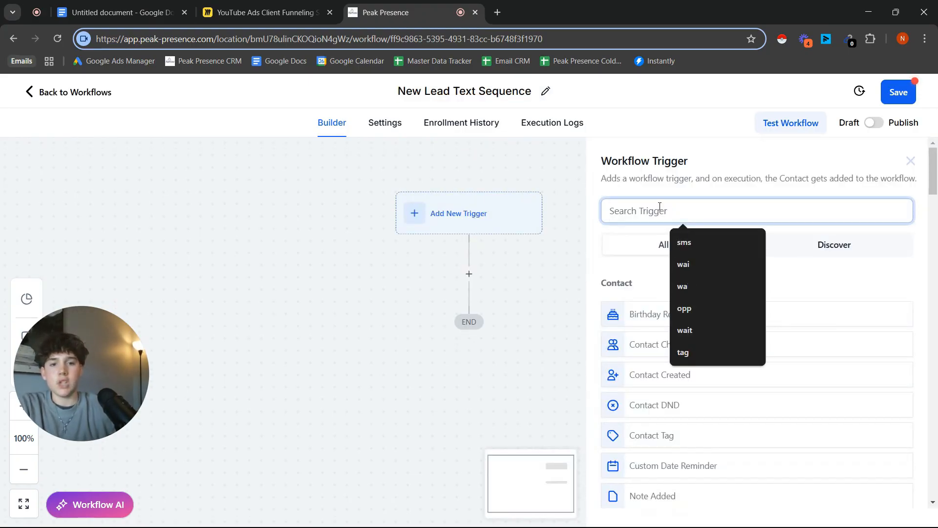
{"action": "type", "text": "form"}
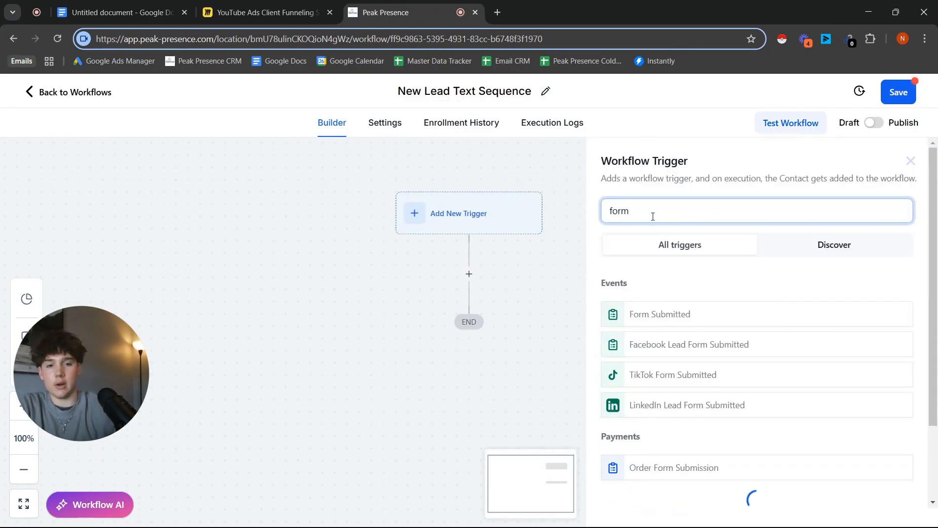
{"action": "left_click", "coordinate": [688, 313]}
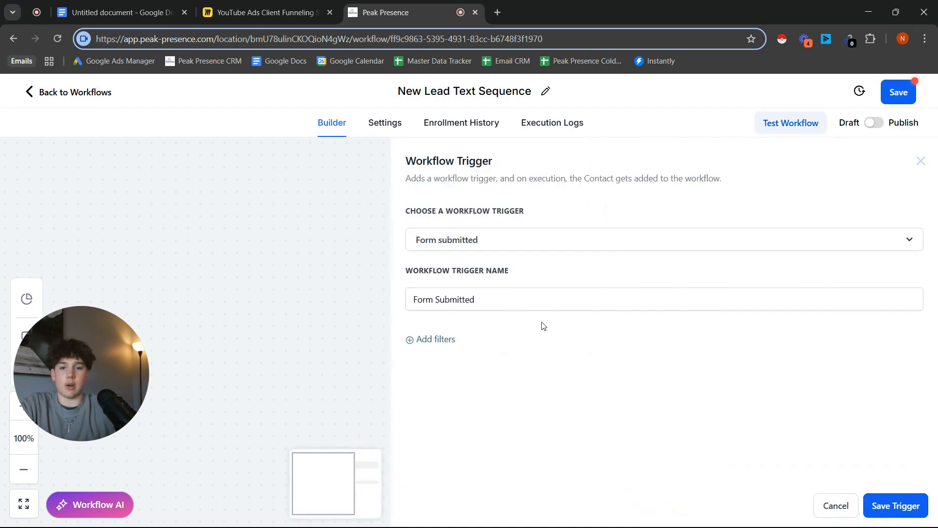
{"action": "left_click", "coordinate": [436, 341]}
{"action": "left_click", "coordinate": [438, 354]}
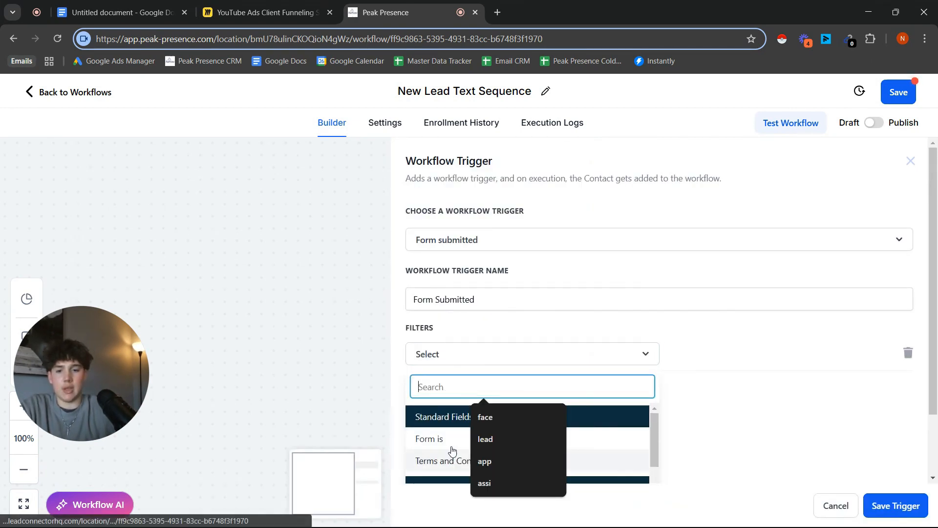
{"action": "left_click", "coordinate": [451, 447]}
{"action": "left_click", "coordinate": [684, 356]}
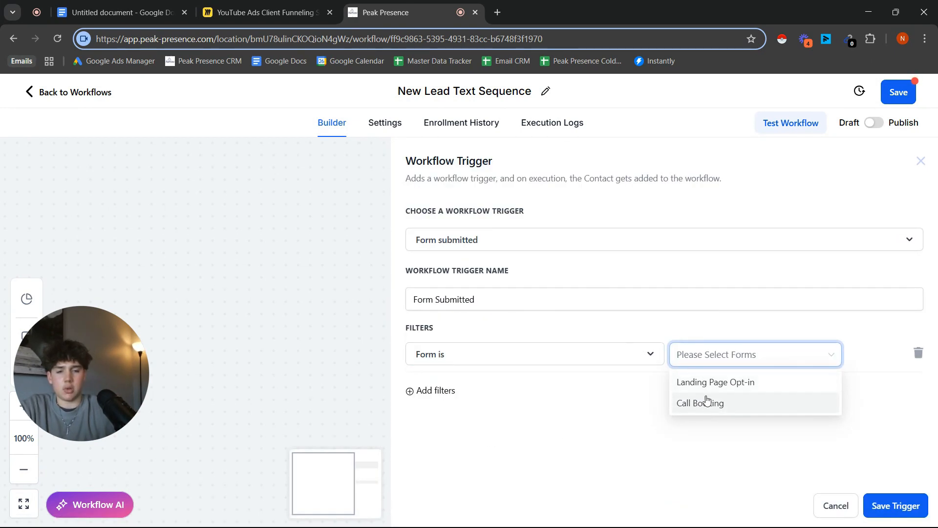
{"action": "left_click", "coordinate": [715, 386]}
{"action": "left_click", "coordinate": [896, 505]}
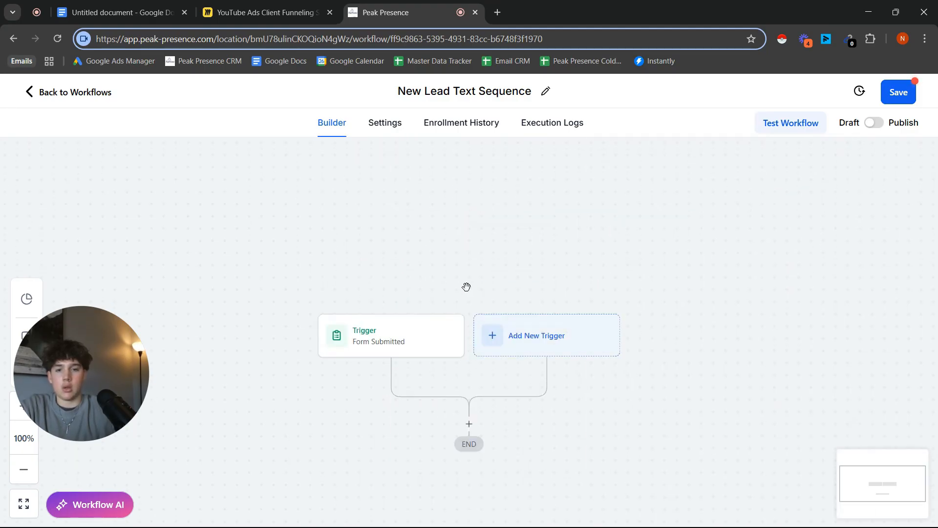
{"action": "left_click", "coordinate": [469, 301]}
Add a Send SMS action after the Form Submitted trigger.
{"action": "left_click", "coordinate": [660, 212]}
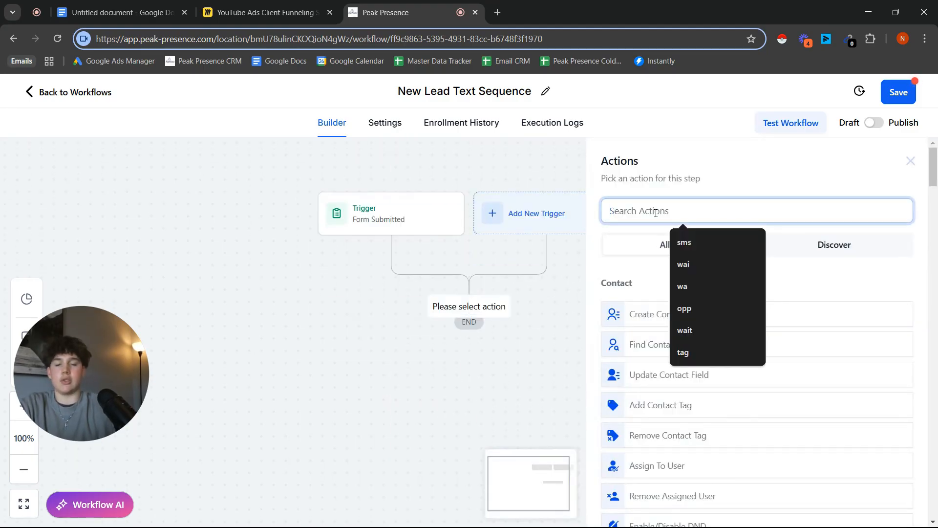
{"action": "type", "text": "sms"}
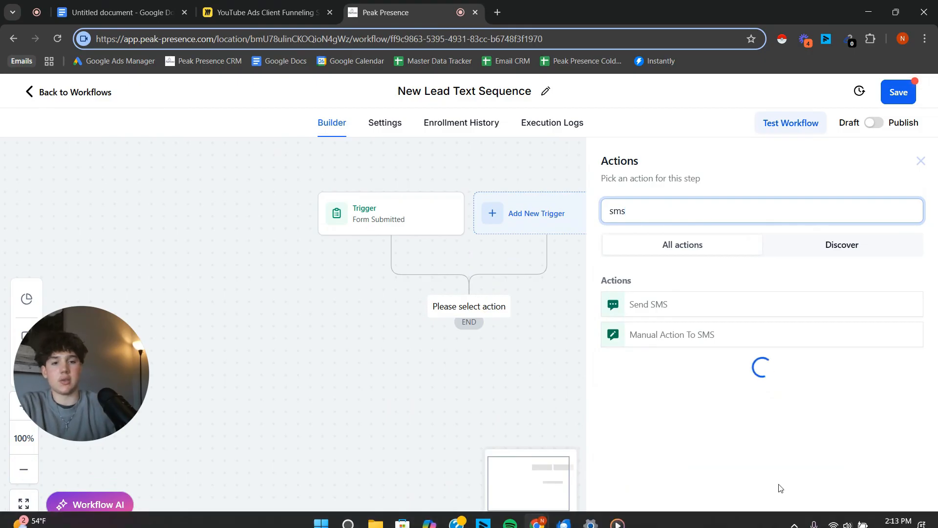
{"action": "left_click", "coordinate": [679, 302]}
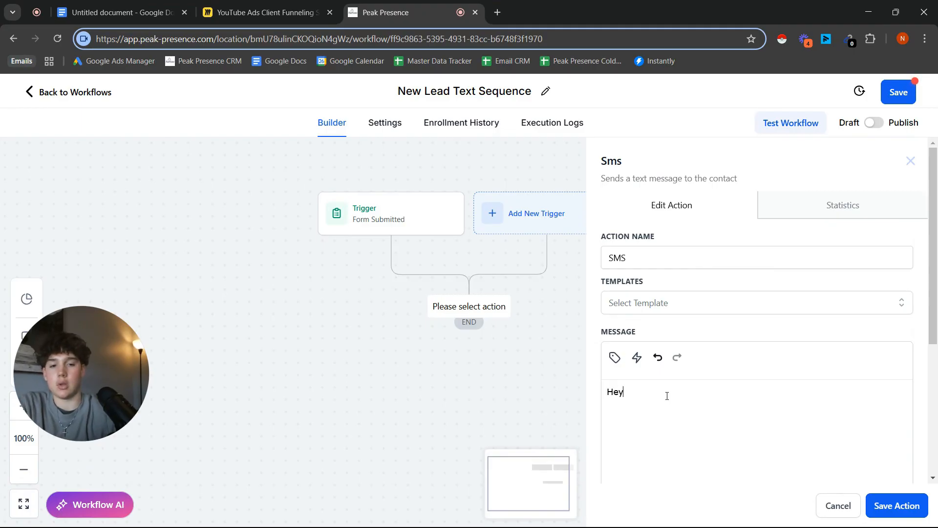
Insert the Contact First Name merge field into the SMS message, followed by a comma.
{"action": "left_click", "coordinate": [614, 358]}
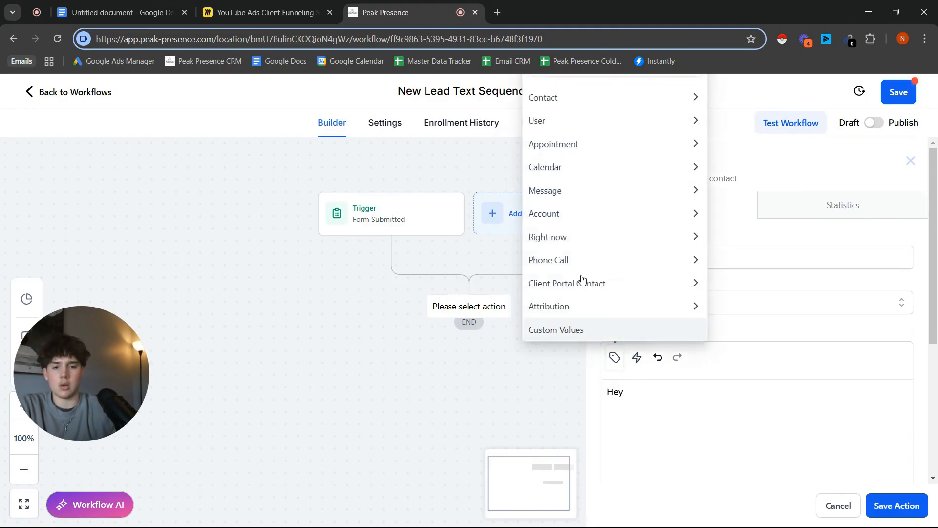
{"action": "left_click", "coordinate": [557, 119]}
{"action": "left_click", "coordinate": [561, 118]}
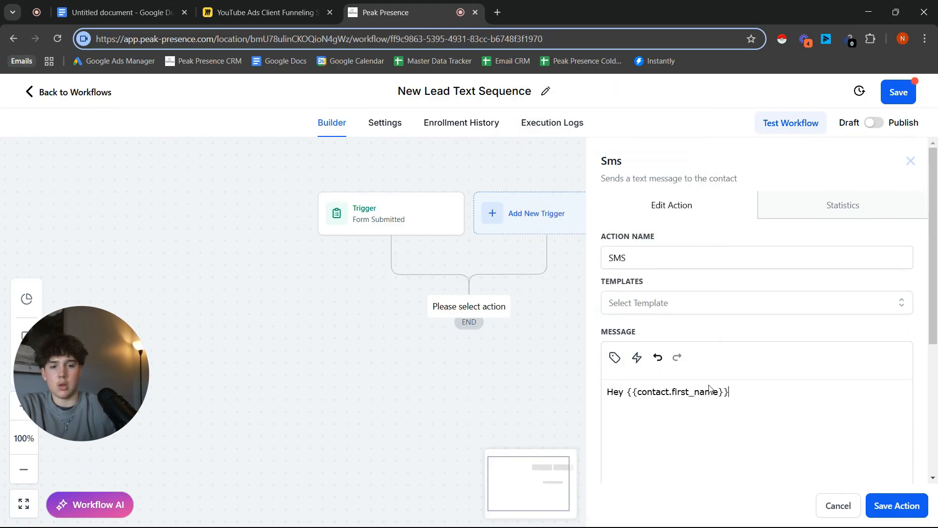
{"action": "type", "text": ", this is"}
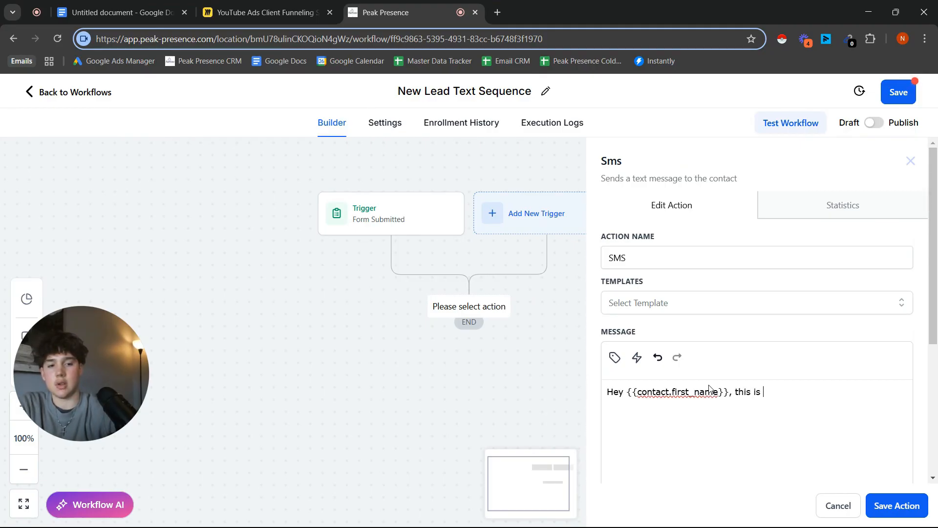
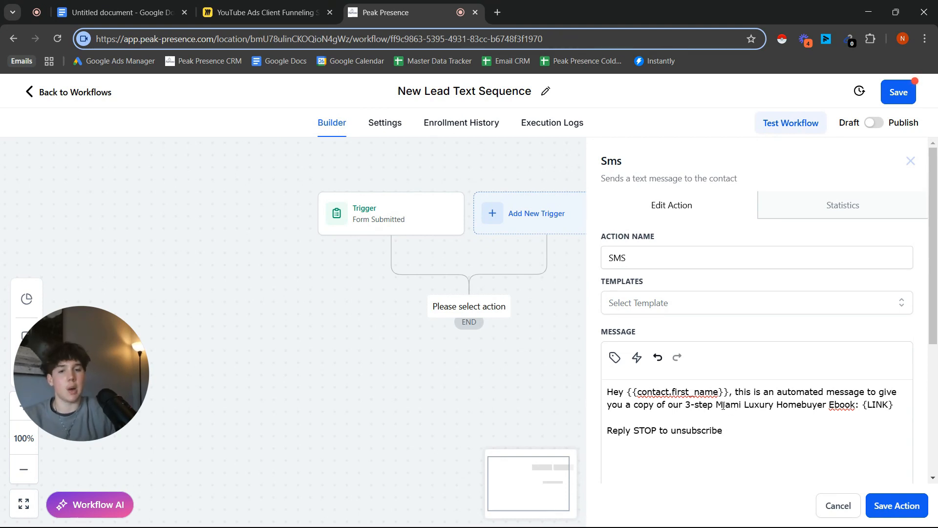
Save the SMS action carrying the ebook-offer message after the Form Submitted trigger.
{"action": "left_click", "coordinate": [881, 505]}
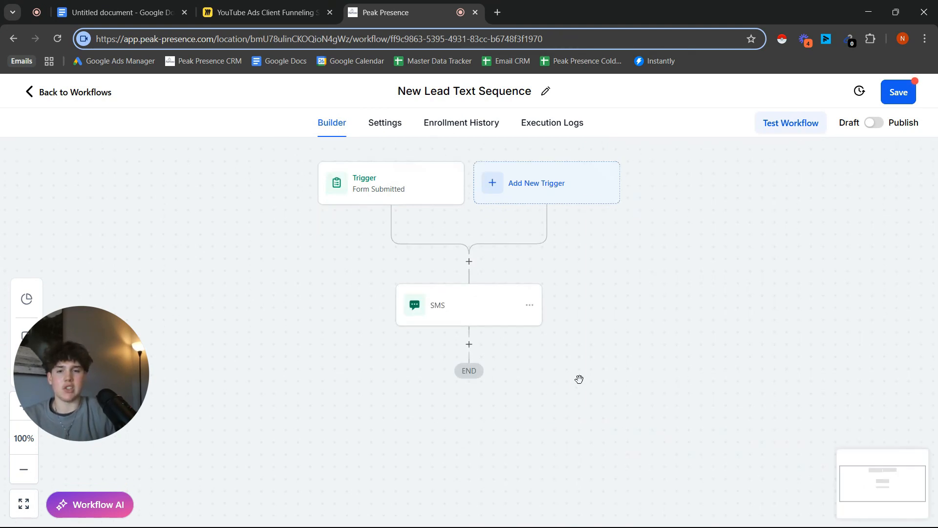
Add a Wait step of 3 minutes after the first SMS.
{"action": "left_click", "coordinate": [469, 283]}
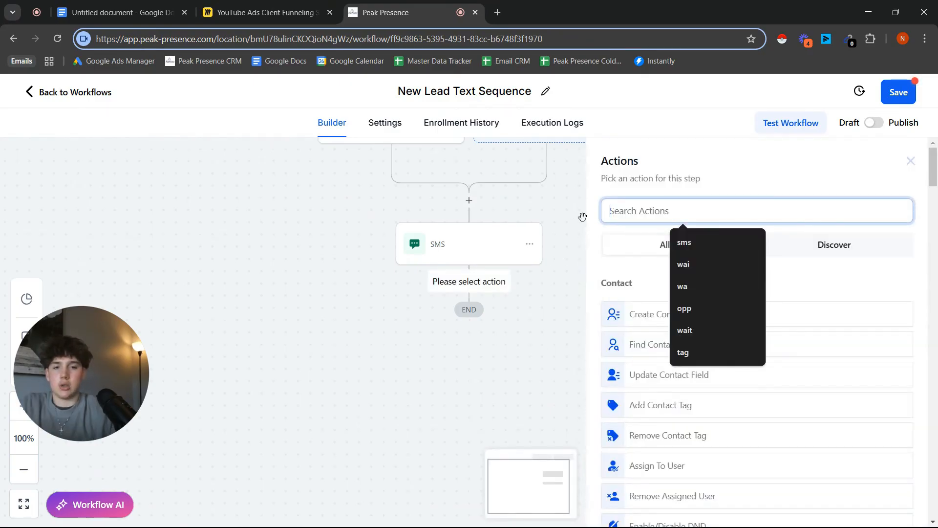
{"action": "type", "text": "wait"}
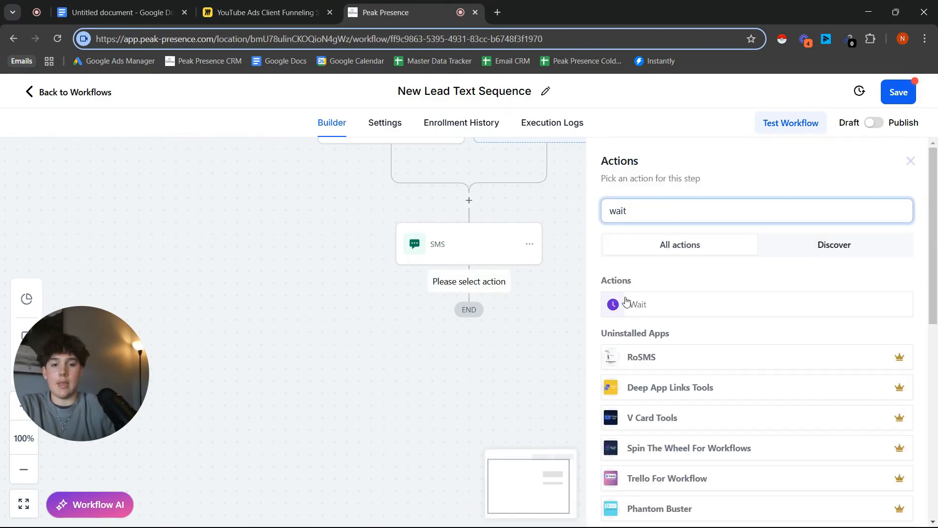
{"action": "left_click", "coordinate": [624, 304]}
{"action": "double_click", "coordinate": [456, 338]}
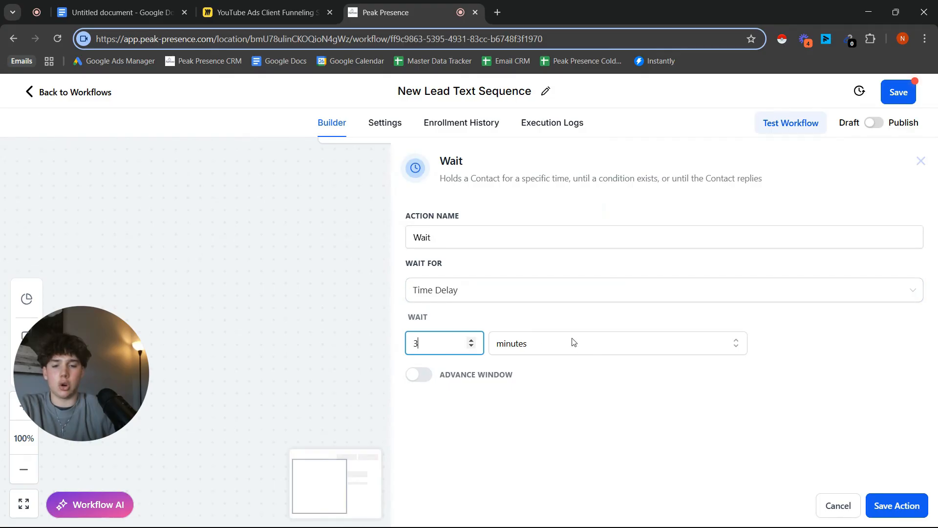
{"action": "left_click", "coordinate": [483, 254]}
{"action": "left_click", "coordinate": [482, 244]}
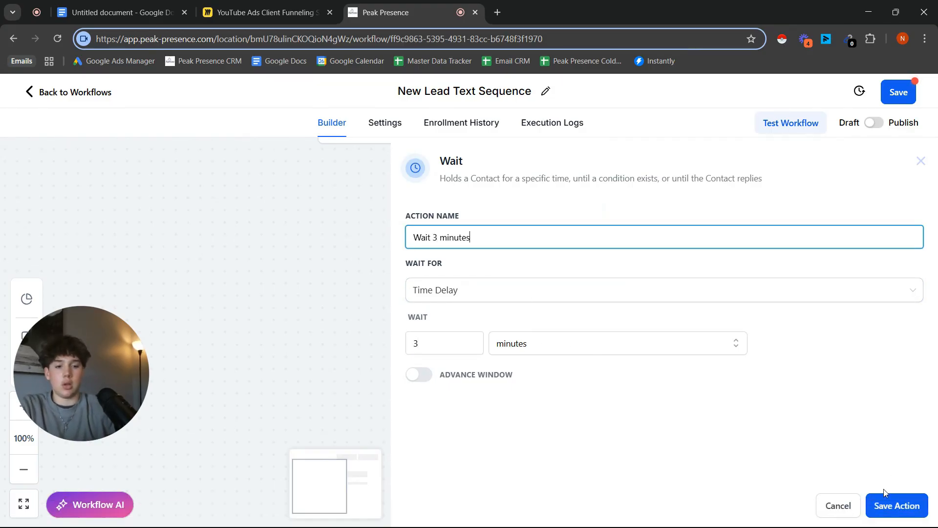
{"action": "left_click", "coordinate": [895, 504]}
Add a second SMS opening with the contact's First Name, asking whether they saw the ebook.
{"action": "left_click", "coordinate": [469, 362]}
{"action": "left_click", "coordinate": [619, 212]}
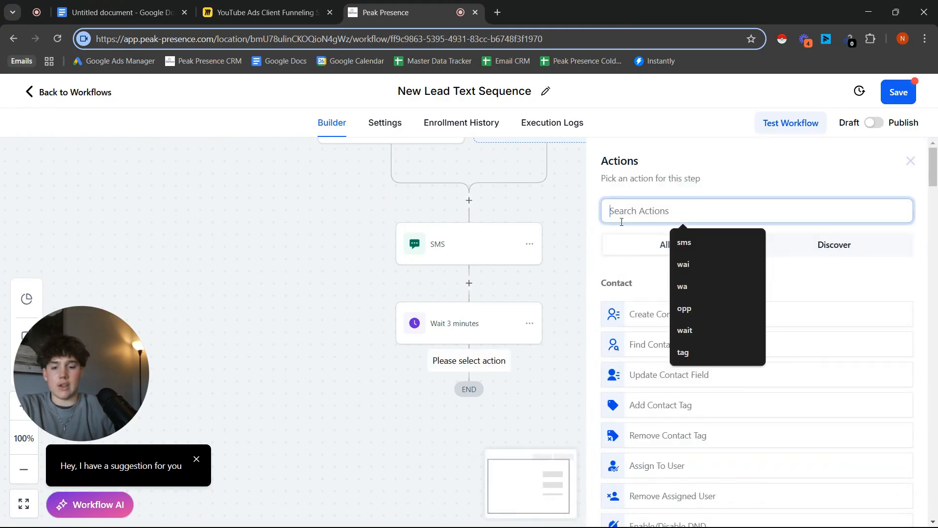
{"action": "type", "text": "sm"}
{"action": "left_click", "coordinate": [660, 397]}
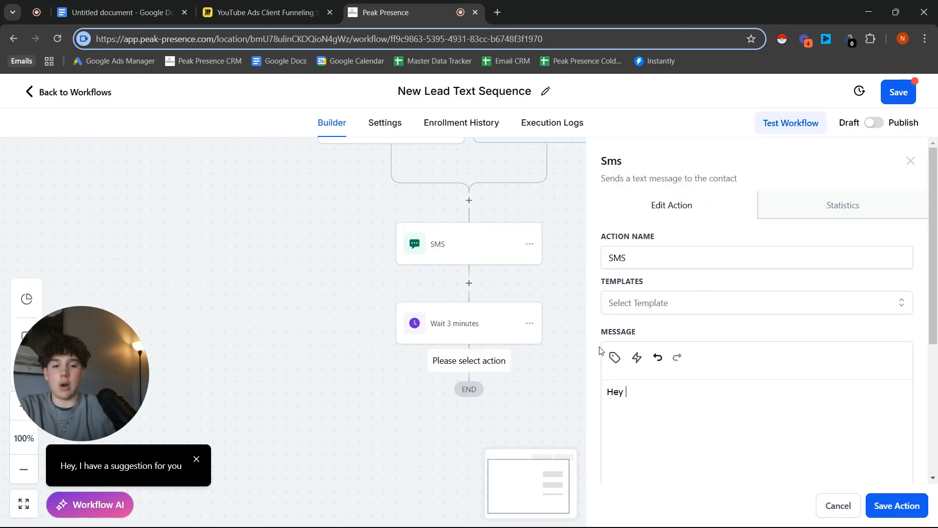
{"action": "left_click", "coordinate": [615, 358]}
{"action": "left_click", "coordinate": [551, 98]}
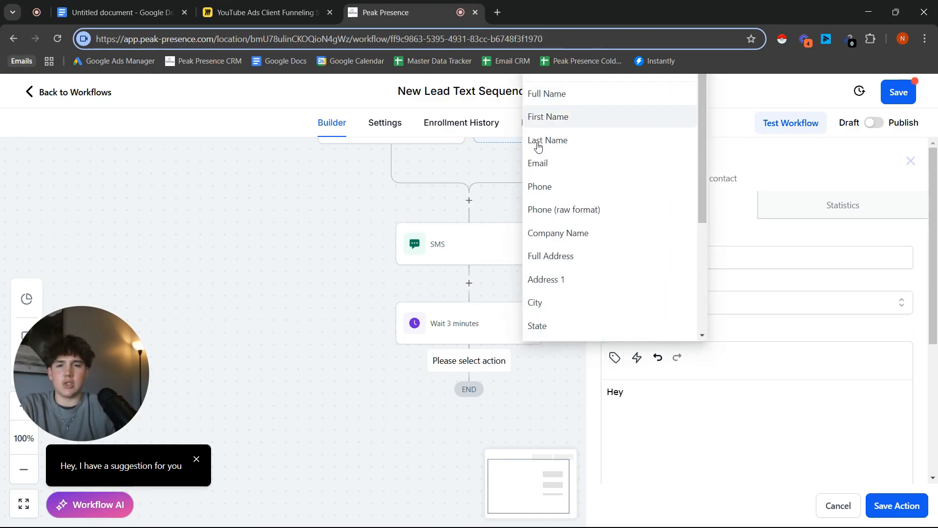
{"action": "left_click", "coordinate": [565, 120]}
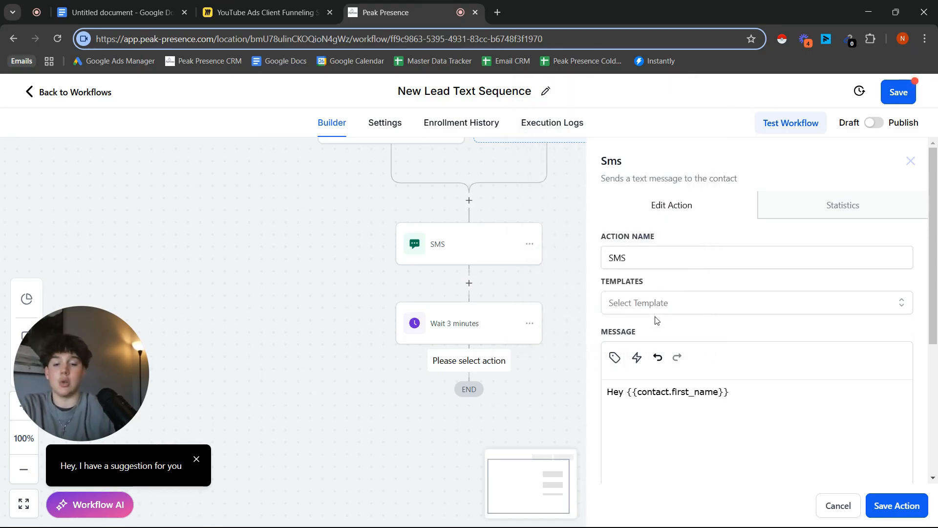
{"action": "type", "text": ", this is"}
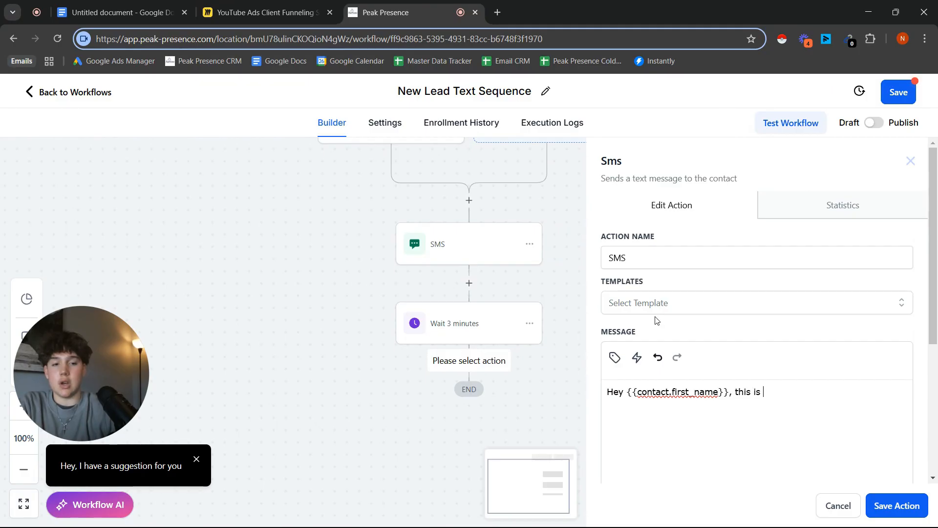
{"action": "type", "text": " Noah - I just saw you got our ebook a second ago. Were"}
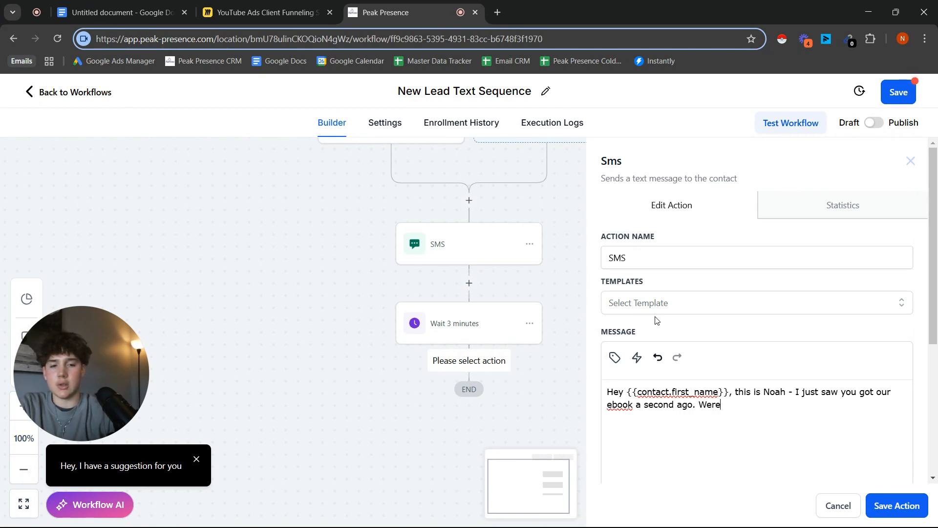
{"action": "type", "text": "t"}
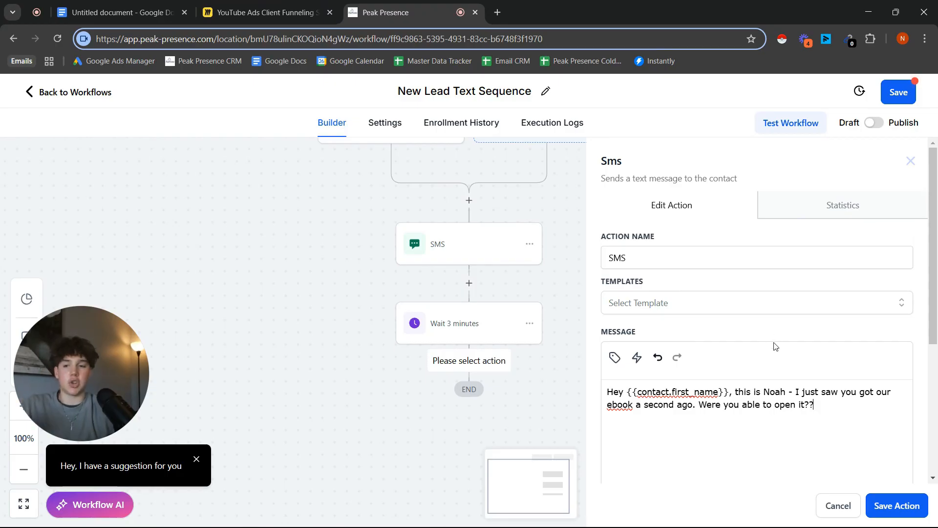
{"action": "left_click", "coordinate": [909, 515]}
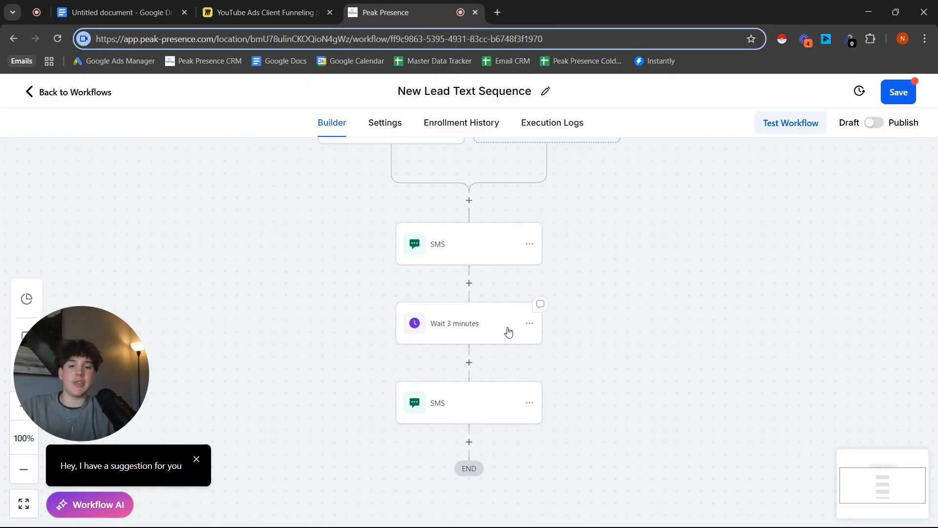
Save the New Lead Text Sequence workflow.
{"action": "scroll", "coordinate": [511, 341], "scroll_direction": "down", "scroll_amount": 1}
{"action": "right_click", "coordinate": [485, 337]}
{"action": "left_click", "coordinate": [347, 324]}
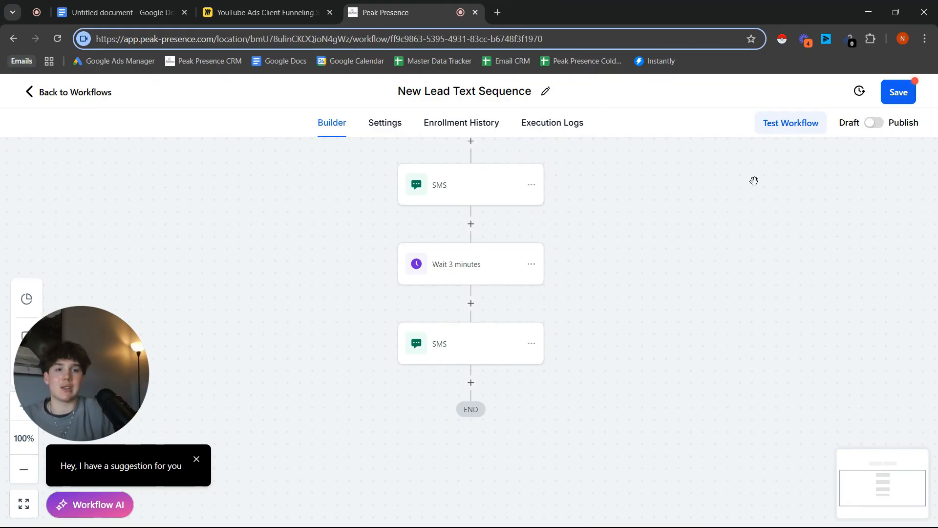
{"action": "left_click", "coordinate": [898, 93]}
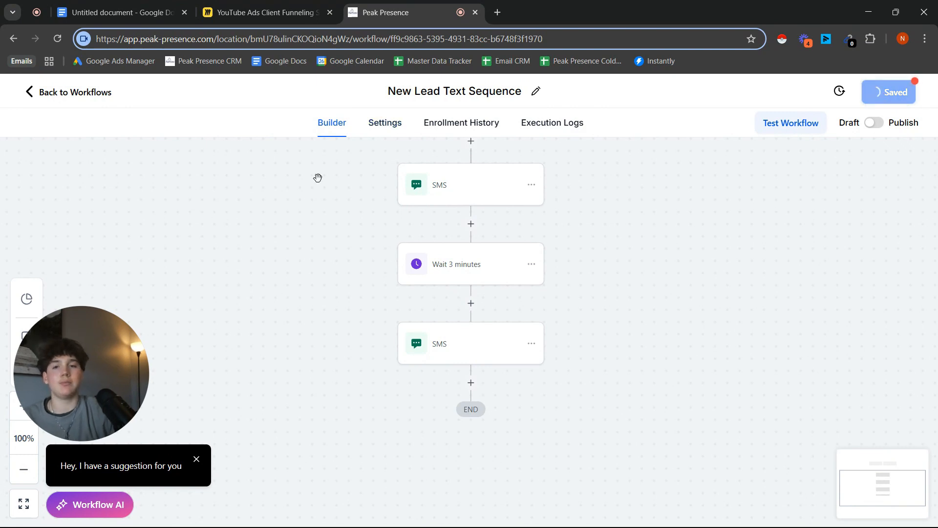
On the Miro funnel board, cross out the Lead Magnet box in red.
{"action": "left_click", "coordinate": [267, 13]}
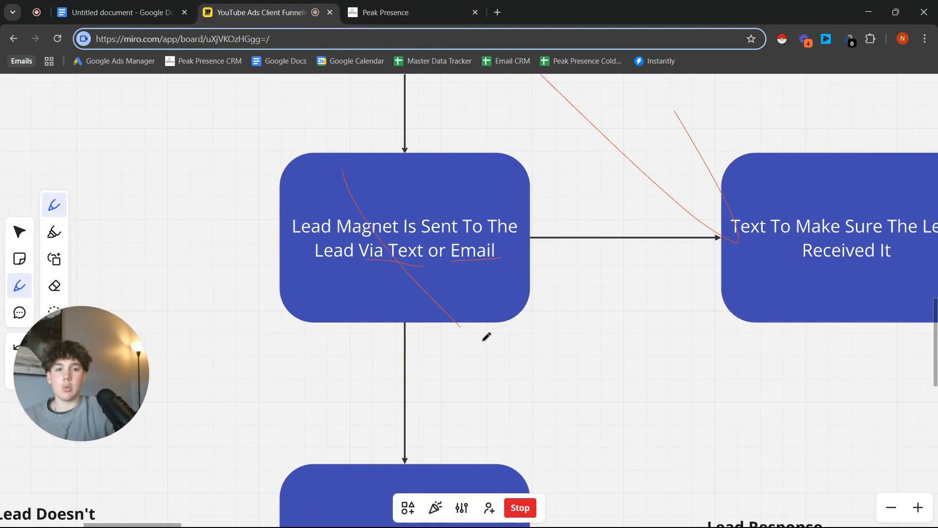
{"action": "left_click_drag", "start_coordinate": [483, 340], "coordinate": [492, 317]}
{"action": "left_click_drag", "start_coordinate": [467, 202], "coordinate": [324, 294]}
{"action": "scroll", "coordinate": [434, 250], "scroll_direction": "down", "scroll_amount": 3}
{"action": "scroll", "coordinate": [454, 247], "scroll_direction": "up", "scroll_amount": 3}
{"action": "scroll", "coordinate": [416, 249], "scroll_direction": "down", "scroll_amount": 3}
{"action": "scroll", "coordinate": [481, 253], "scroll_direction": "up", "scroll_amount": 4}
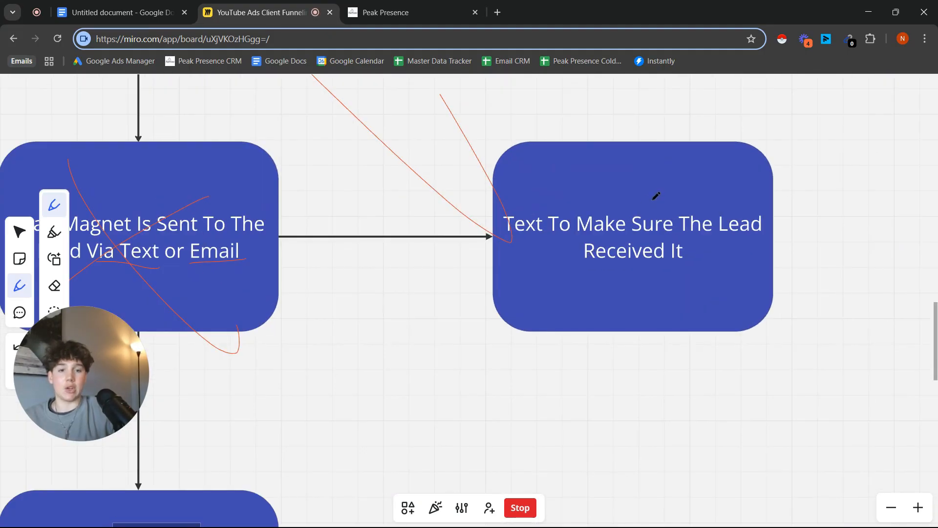
Cross out the lead-received text box in red.
{"action": "mouse_move", "coordinate": [639, 194]}
{"action": "left_mouse_down"}
{"action": "mouse_move", "coordinate": [602, 182]}
{"action": "mouse_move", "coordinate": [633, 213]}
{"action": "left_mouse_up"}
{"action": "left_click_drag", "start_coordinate": [573, 178], "coordinate": [650, 270]}
{"action": "mouse_move", "coordinate": [674, 179]}
{"action": "left_mouse_down"}
{"action": "mouse_move", "coordinate": [556, 246]}
{"action": "mouse_move", "coordinate": [501, 316]}
{"action": "left_mouse_up"}
{"action": "scroll", "coordinate": [533, 310], "scroll_direction": "down", "scroll_amount": 3}
{"action": "mouse_move", "coordinate": [533, 310]}
{"action": "left_mouse_down"}
{"action": "mouse_move", "coordinate": [531, 328]}
{"action": "mouse_move", "coordinate": [517, 247]}
{"action": "left_mouse_up"}
{"action": "scroll", "coordinate": [531, 328], "scroll_direction": "down", "scroll_amount": 6}
{"action": "scroll", "coordinate": [536, 266], "scroll_direction": "up", "scroll_amount": 2}
Cross out the Initial SMS Sequence box in red.
{"action": "left_click_drag", "start_coordinate": [426, 183], "coordinate": [468, 230]}
{"action": "left_click_drag", "start_coordinate": [476, 156], "coordinate": [417, 235]}
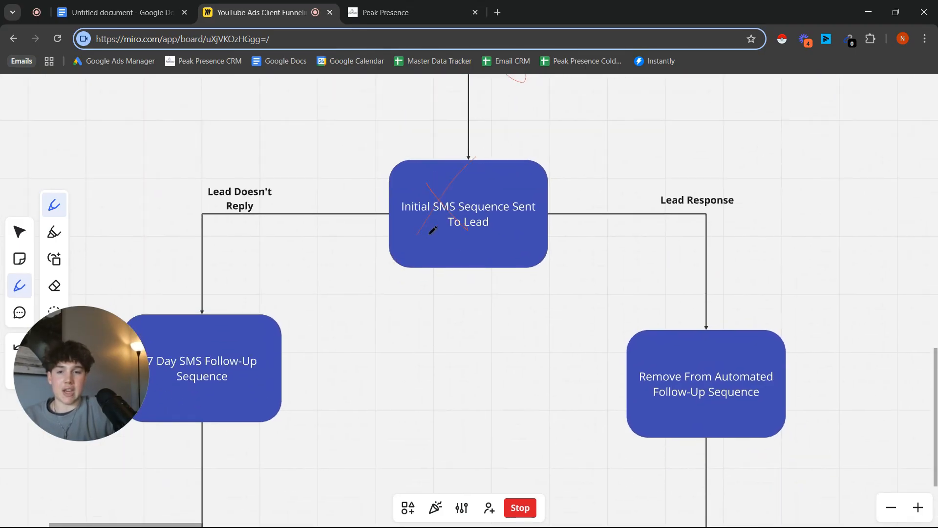
{"action": "scroll", "coordinate": [433, 230], "scroll_direction": "down", "scroll_amount": 3}
{"action": "scroll", "coordinate": [511, 180], "scroll_direction": "right", "scroll_amount": 10}
{"action": "scroll", "coordinate": [450, 222], "scroll_direction": "down", "scroll_amount": 3}
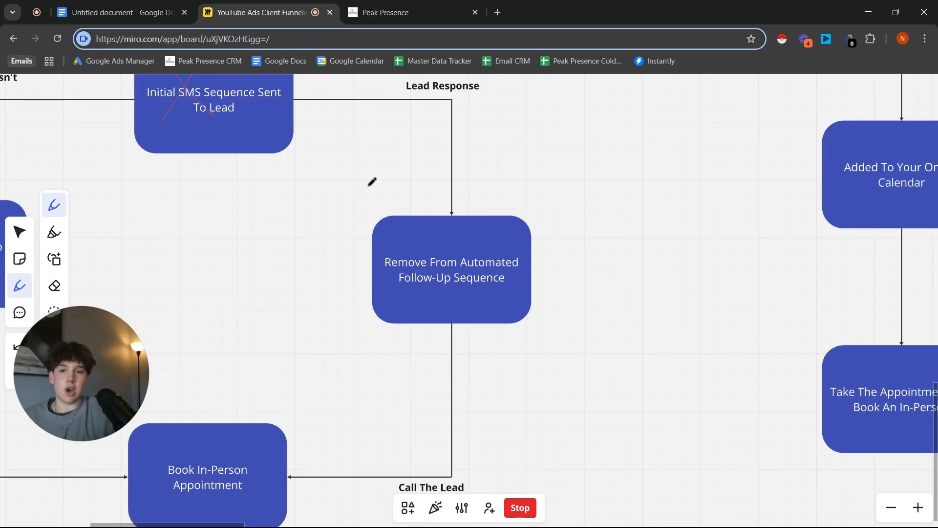
Pan to the Book In-Person Appointment box, then go back to the Peak Presence workflow.
{"action": "left_click_drag", "start_coordinate": [368, 186], "coordinate": [450, 201]}
{"action": "left_click_drag", "start_coordinate": [235, 213], "coordinate": [416, 92]}
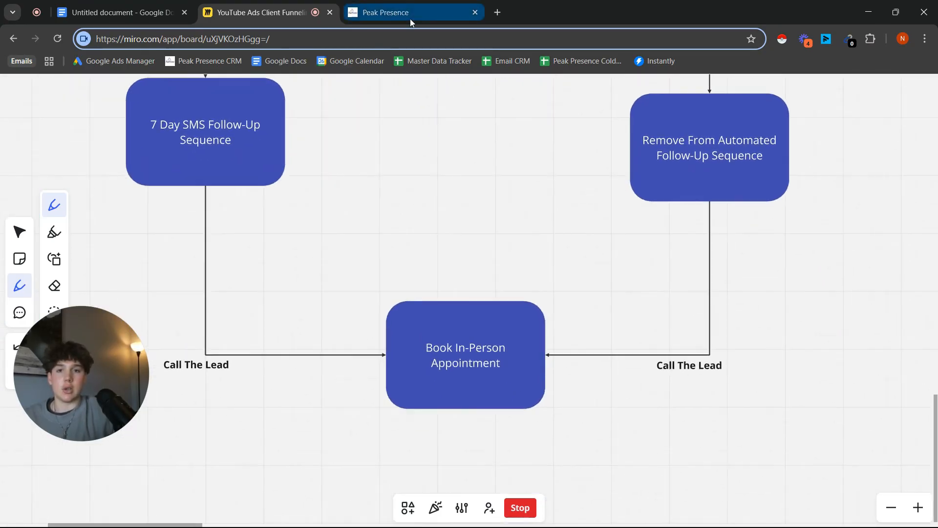
{"action": "left_click", "coordinate": [410, 19]}
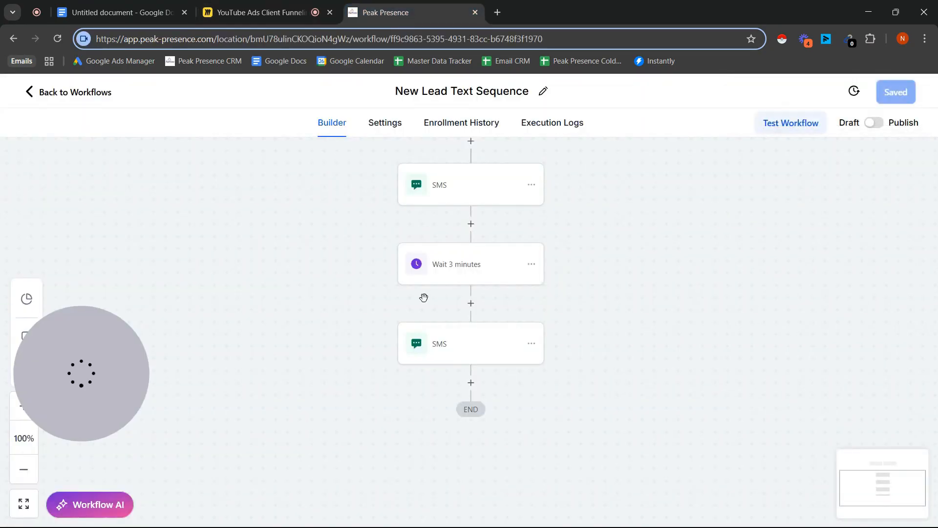
Enable Stop on response in the workflow settings, save, and return to Miro.
{"action": "right_click", "coordinate": [536, 292]}
{"action": "left_click", "coordinate": [397, 126]}
{"action": "left_click", "coordinate": [391, 123]}
{"action": "scroll", "coordinate": [162, 312], "scroll_direction": "down", "scroll_amount": 4}
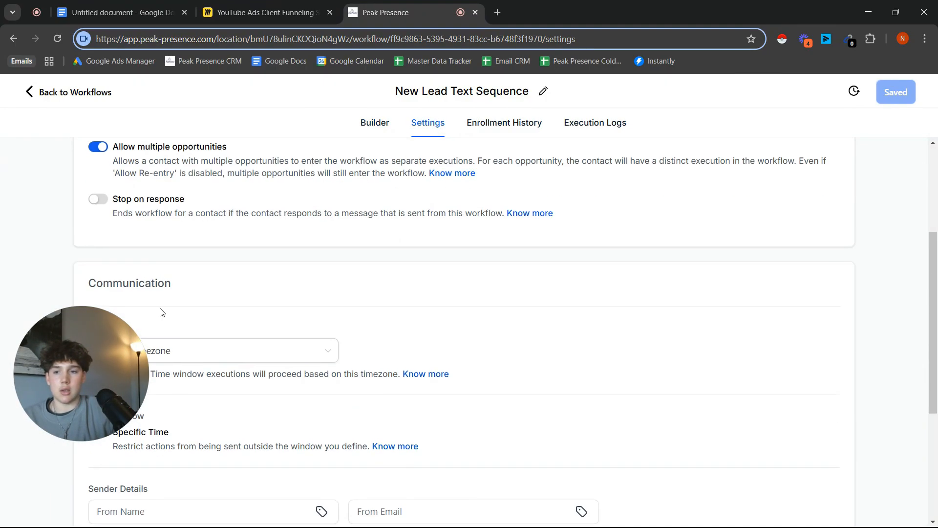
{"action": "scroll", "coordinate": [188, 366], "scroll_direction": "up", "scroll_amount": 4}
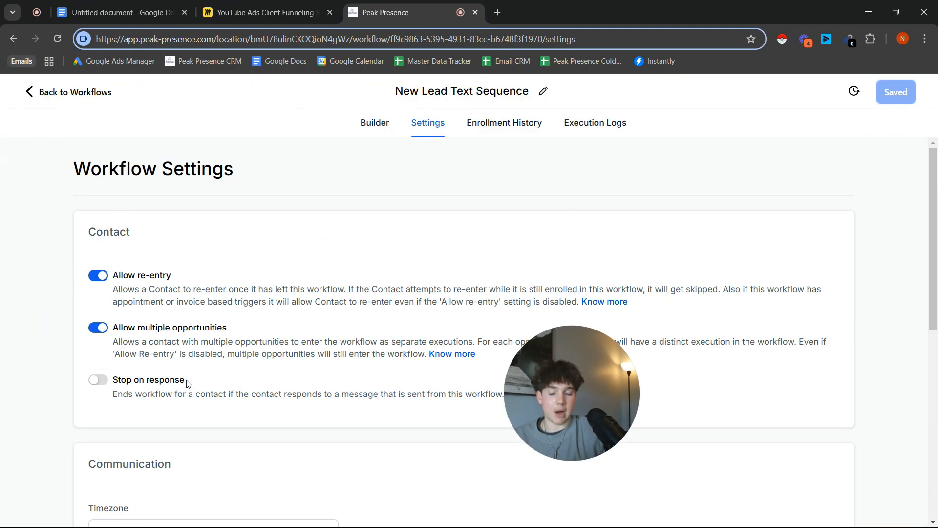
{"action": "scroll", "coordinate": [187, 384], "scroll_direction": "down", "scroll_amount": 1}
{"action": "left_click", "coordinate": [100, 319]}
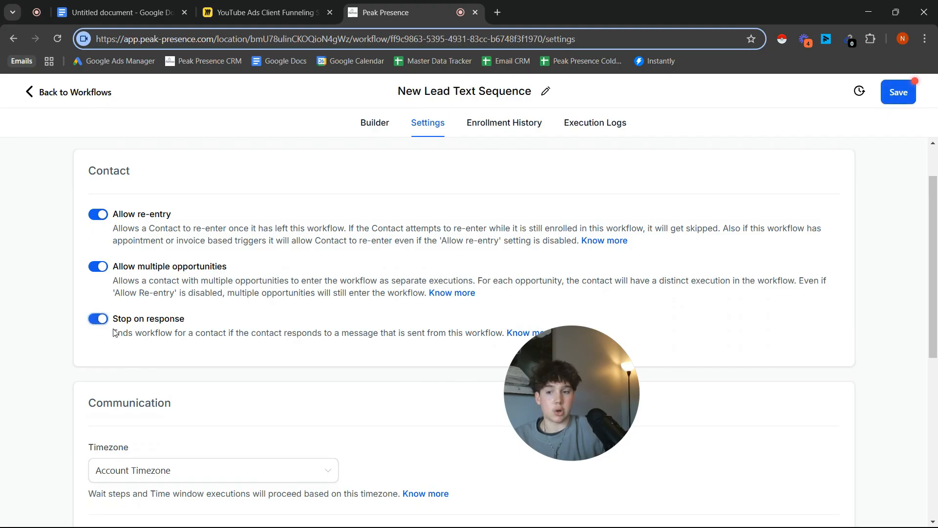
{"action": "left_click", "coordinate": [900, 93]}
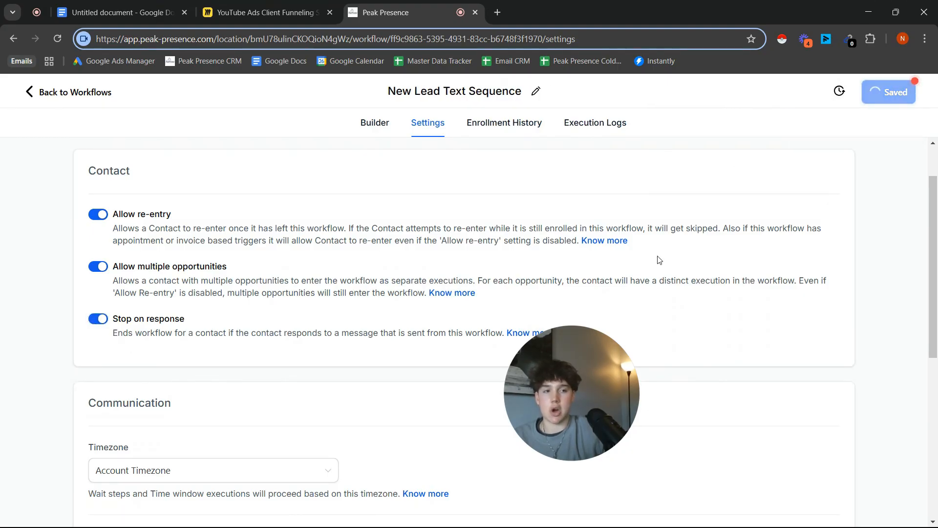
{"action": "left_click", "coordinate": [238, 4]}
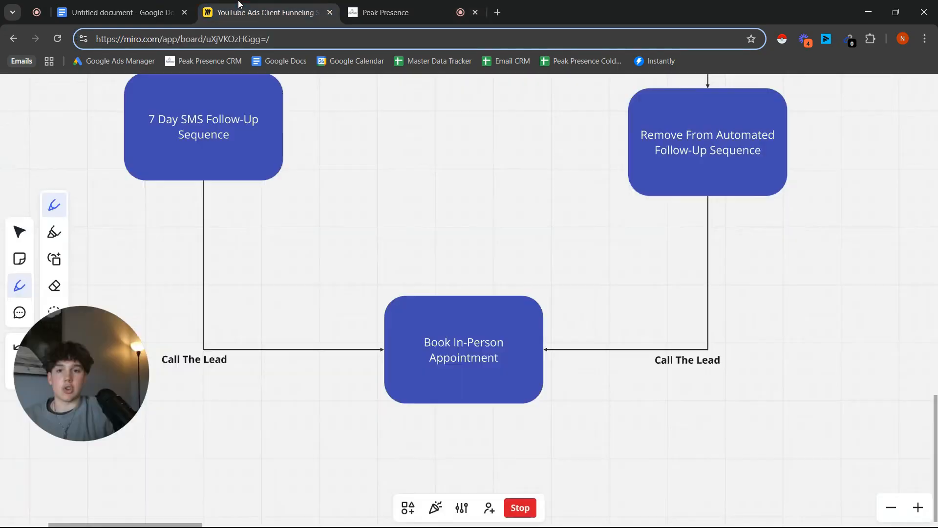
Circle the Remove From Automated Follow-Up Sequence box and pan to the 7 Day SMS Follow-Up Sequence.
{"action": "left_click_drag", "start_coordinate": [731, 171], "coordinate": [608, 291]}
{"action": "mouse_move", "coordinate": [597, 240]}
{"action": "left_mouse_down"}
{"action": "mouse_move", "coordinate": [458, 243]}
{"action": "mouse_move", "coordinate": [537, 201]}
{"action": "left_mouse_up"}
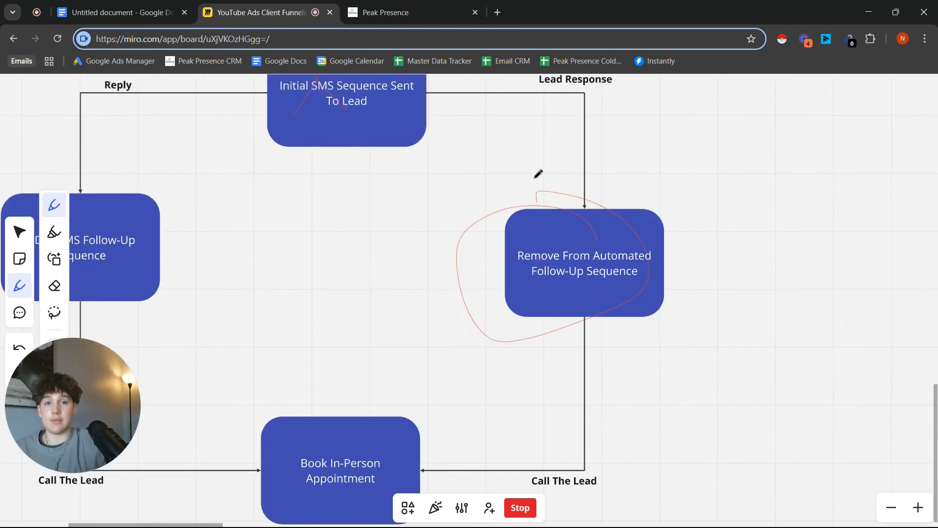
{"action": "left_click_drag", "start_coordinate": [376, 220], "coordinate": [705, 236]}
{"action": "left_click_drag", "start_coordinate": [583, 170], "coordinate": [570, 252]}
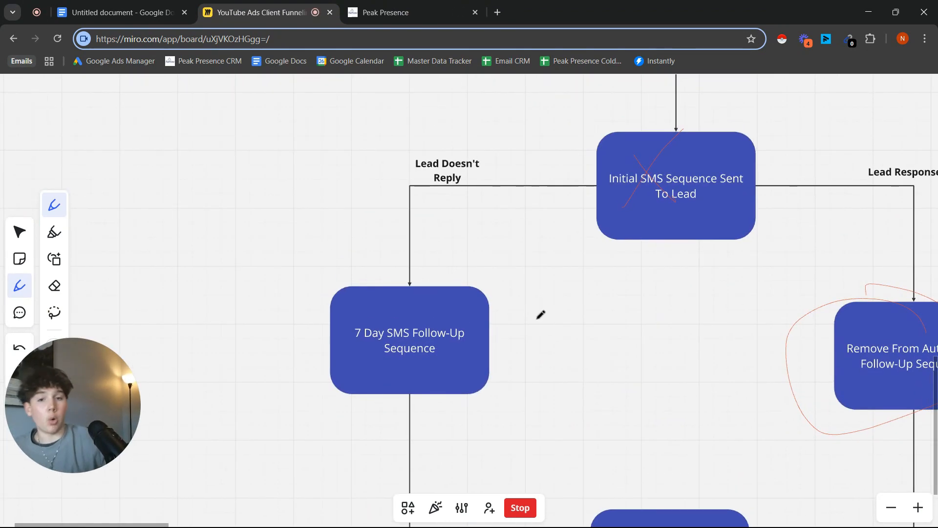
{"action": "scroll", "coordinate": [536, 268], "scroll_direction": "up", "scroll_amount": 1}
{"action": "scroll", "coordinate": [440, 250], "scroll_direction": "down", "scroll_amount": 3}
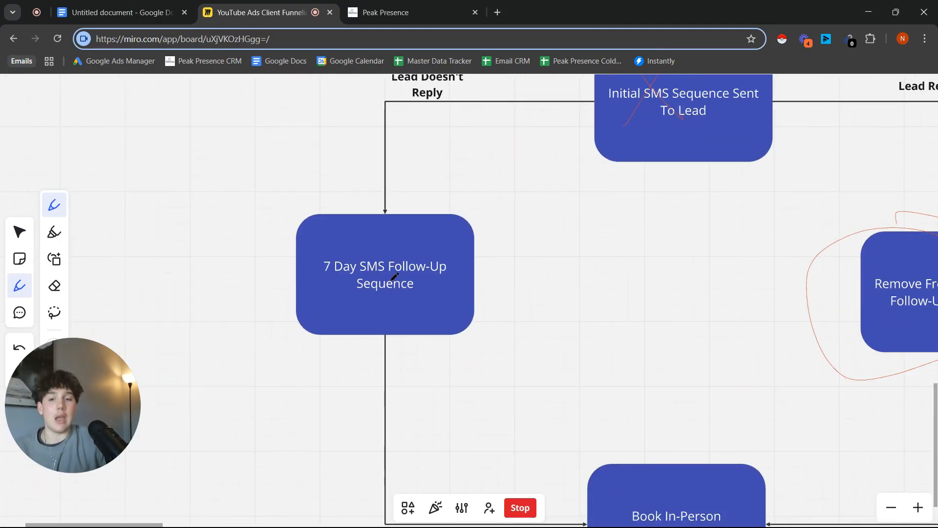
Review the Peak Presence workflow's builder canvas, then return to the funnel flowchart board.
{"action": "left_click", "coordinate": [360, 12]}
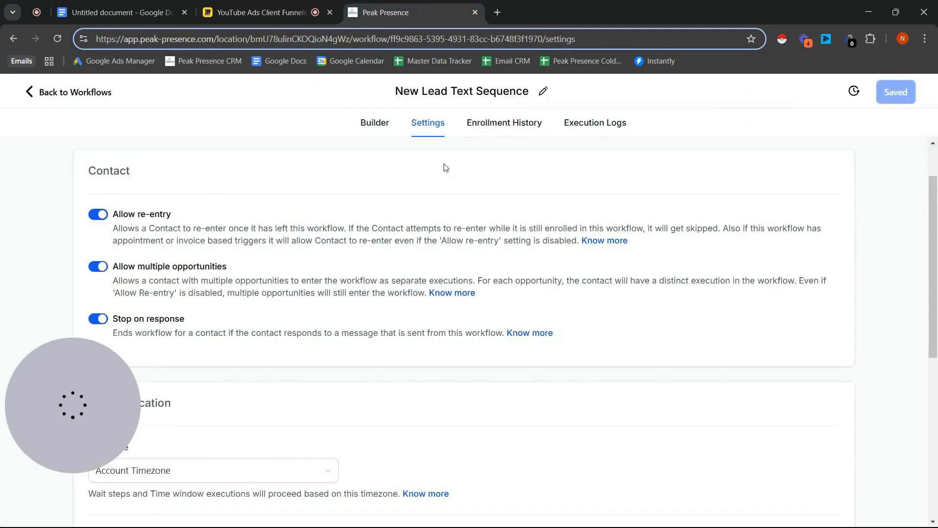
{"action": "left_click", "coordinate": [375, 123]}
{"action": "scroll", "coordinate": [439, 278], "scroll_direction": "down", "scroll_amount": 3}
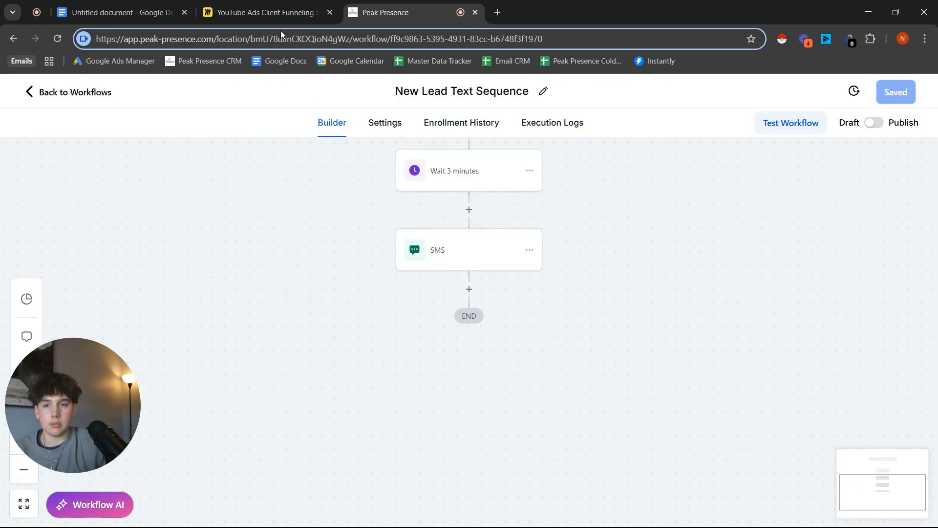
{"action": "left_click", "coordinate": [274, 12]}
{"action": "scroll", "coordinate": [435, 222], "scroll_direction": "down", "scroll_amount": 4}
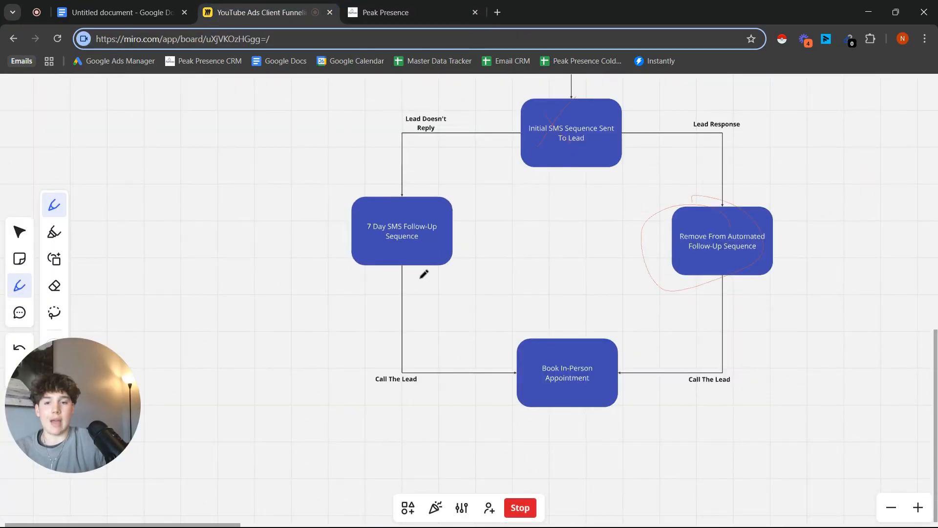
{"action": "scroll", "coordinate": [424, 275], "scroll_direction": "down", "scroll_amount": 3}
{"action": "scroll", "coordinate": [405, 306], "scroll_direction": "up", "scroll_amount": 3}
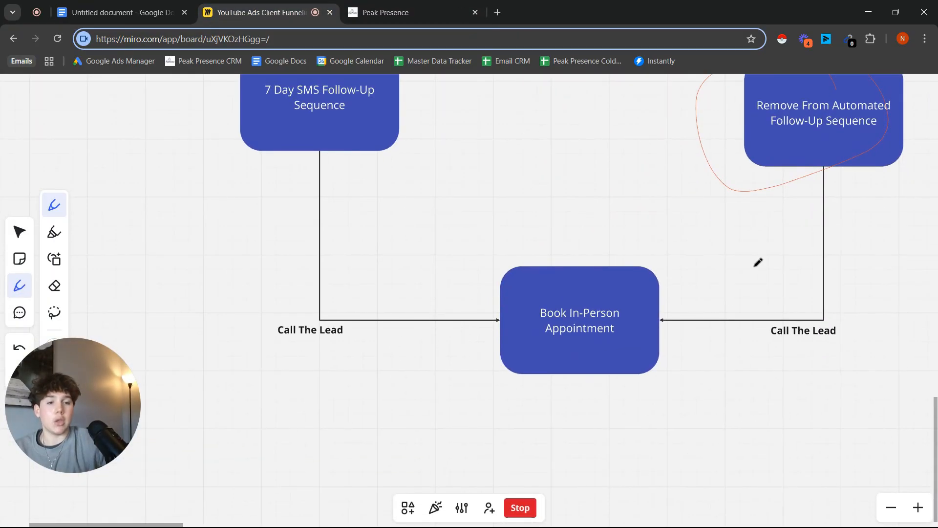
Underline both Call The Lead labels in red and survey the lower flowchart.
{"action": "left_click_drag", "start_coordinate": [772, 349], "coordinate": [873, 345]}
{"action": "left_click_drag", "start_coordinate": [268, 354], "coordinate": [511, 380]}
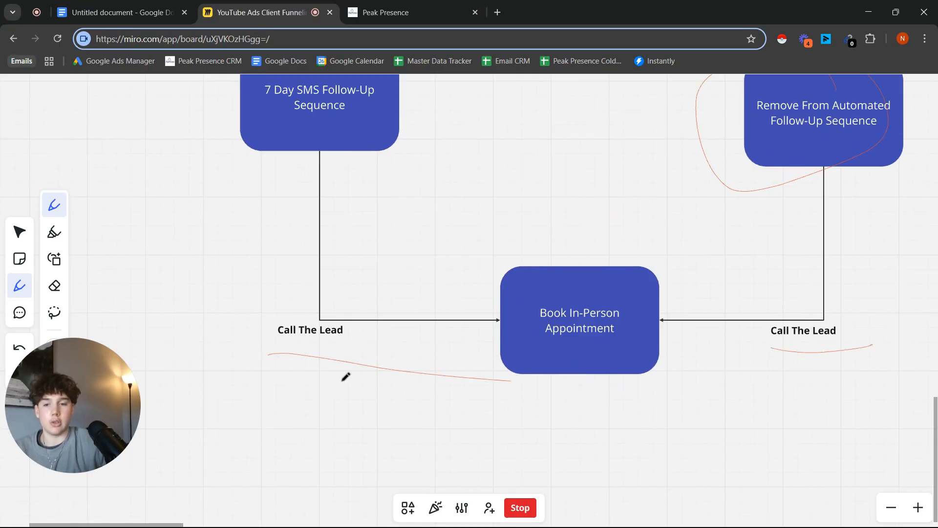
{"action": "left_click_drag", "start_coordinate": [464, 231], "coordinate": [298, 363]}
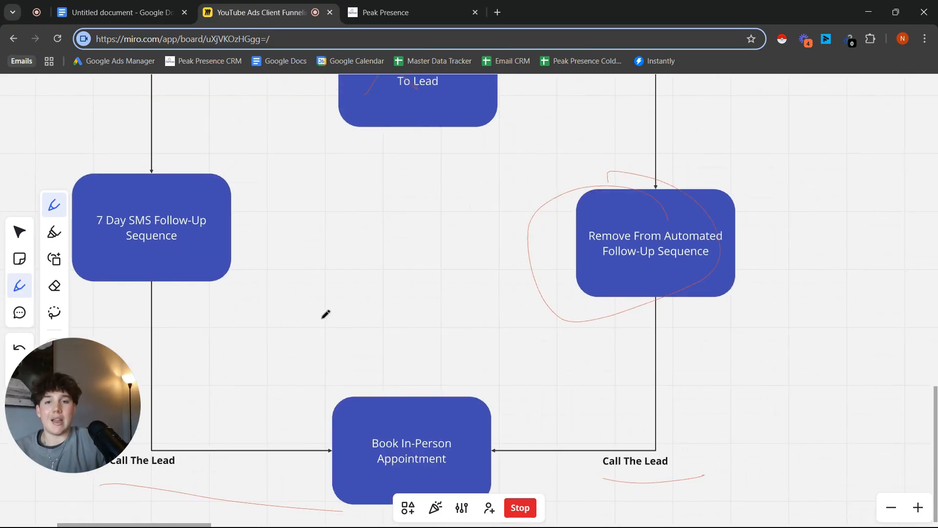
{"action": "left_click_drag", "start_coordinate": [321, 320], "coordinate": [329, 200]}
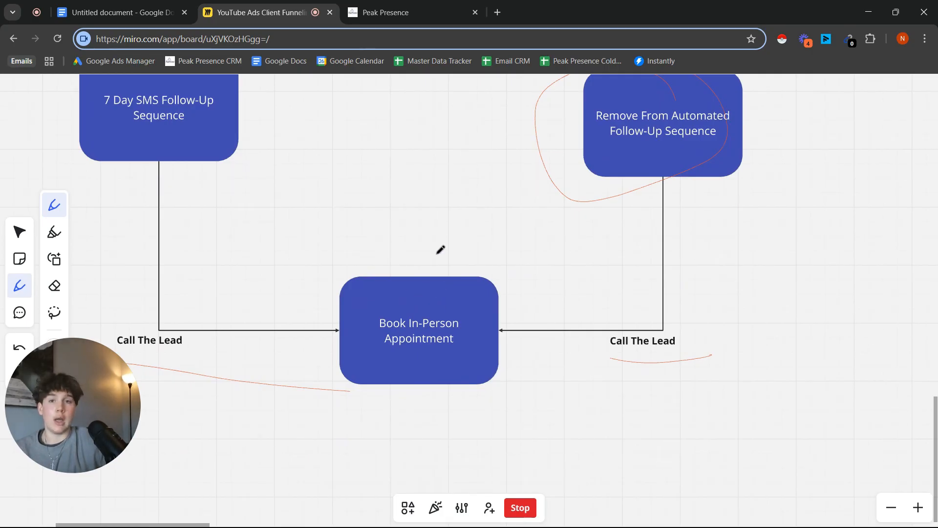
{"action": "left_click_drag", "start_coordinate": [437, 250], "coordinate": [447, 220]}
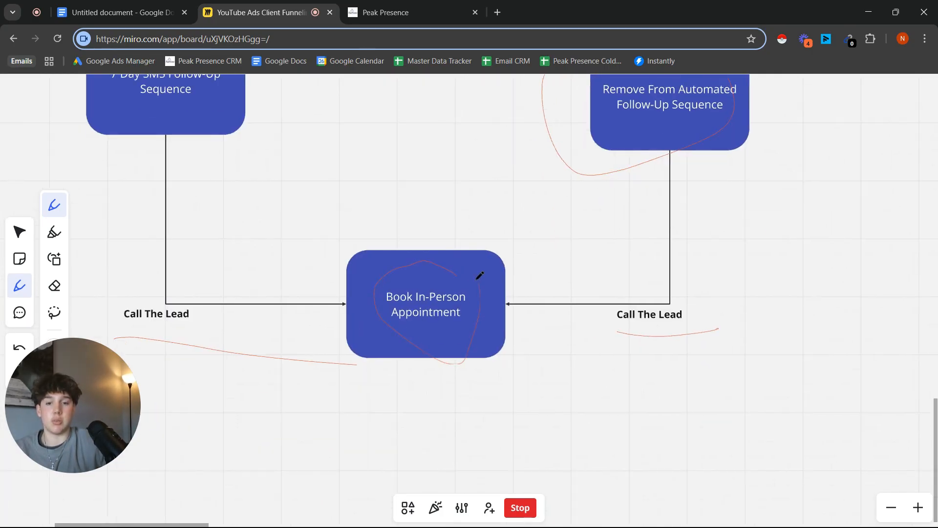
{"action": "scroll", "coordinate": [452, 283], "scroll_direction": "down", "scroll_amount": 5}
{"action": "scroll", "coordinate": [580, 345], "scroll_direction": "up", "scroll_amount": 2}
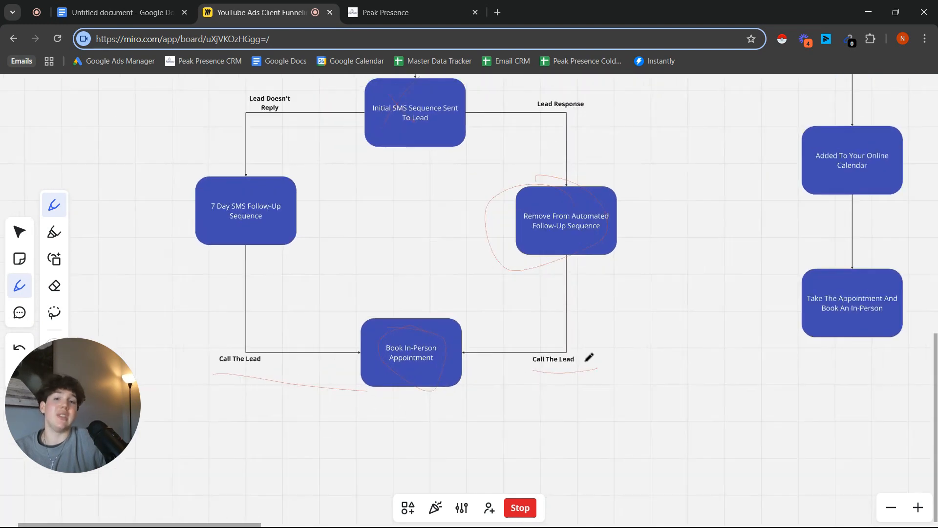
{"action": "scroll", "coordinate": [589, 358], "scroll_direction": "up", "scroll_amount": 1}
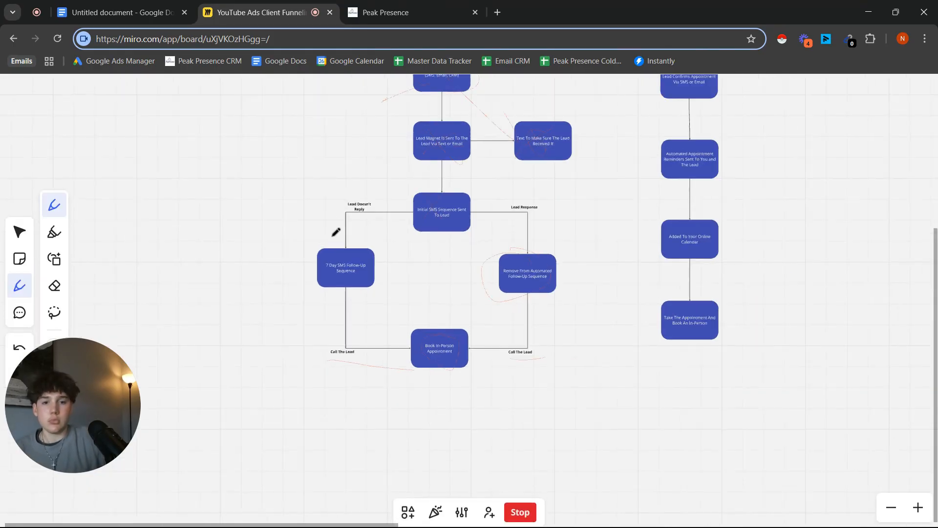
Pan the board across Thank You Page, Lead Confirms Appointment and Automated Appointment Reminders steps.
{"action": "left_click_drag", "start_coordinate": [332, 235], "coordinate": [342, 297]}
{"action": "left_click_drag", "start_coordinate": [408, 193], "coordinate": [362, 266]}
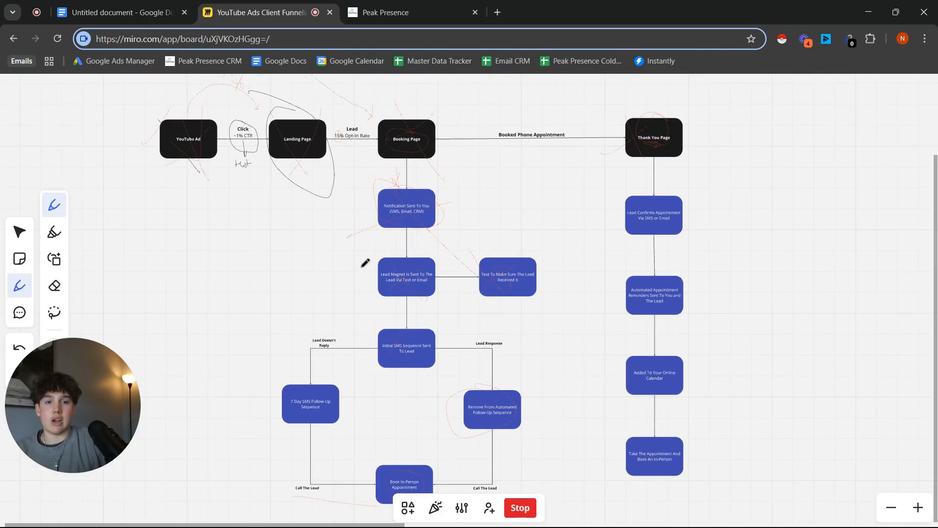
{"action": "left_click_drag", "start_coordinate": [579, 209], "coordinate": [520, 298]}
{"action": "scroll", "coordinate": [594, 264], "scroll_direction": "up", "scroll_amount": 5}
{"action": "left_click_drag", "start_coordinate": [582, 305], "coordinate": [458, 343]}
{"action": "scroll", "coordinate": [426, 197], "scroll_direction": "up", "scroll_amount": 2}
{"action": "left_click_drag", "start_coordinate": [483, 230], "coordinate": [477, 130]}
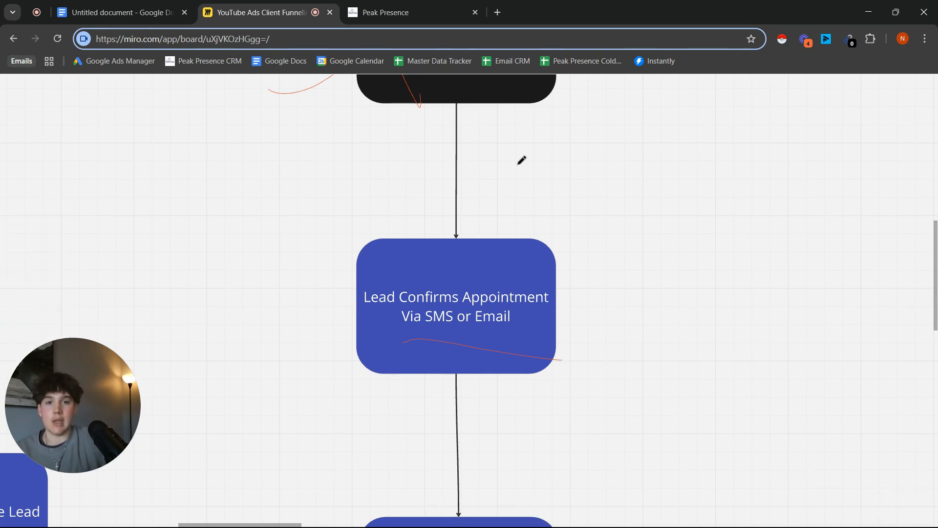
{"action": "left_click_drag", "start_coordinate": [513, 228], "coordinate": [513, 150]}
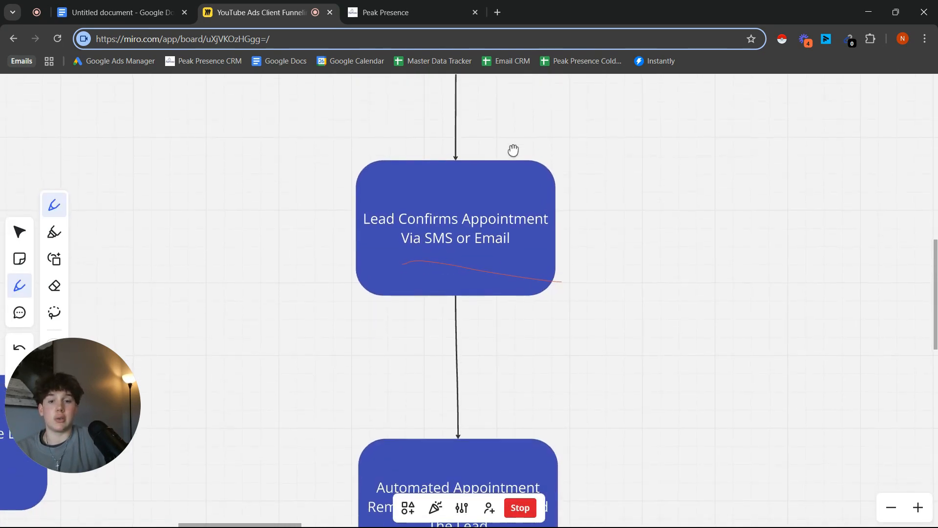
{"action": "left_click_drag", "start_coordinate": [522, 334], "coordinate": [517, 274]}
{"action": "scroll", "coordinate": [467, 254], "scroll_direction": "down", "scroll_amount": 3}
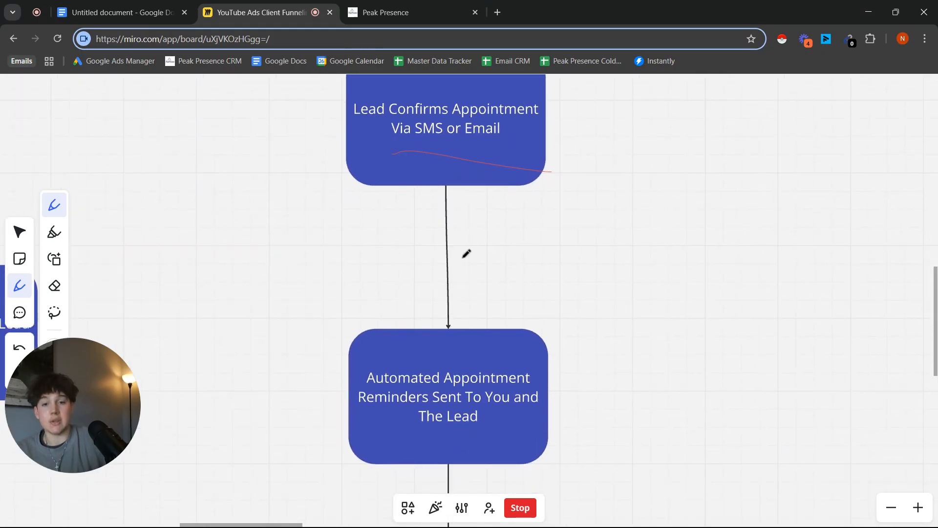
{"action": "scroll", "coordinate": [500, 220], "scroll_direction": "down", "scroll_amount": 3}
{"action": "scroll", "coordinate": [459, 226], "scroll_direction": "up", "scroll_amount": 2}
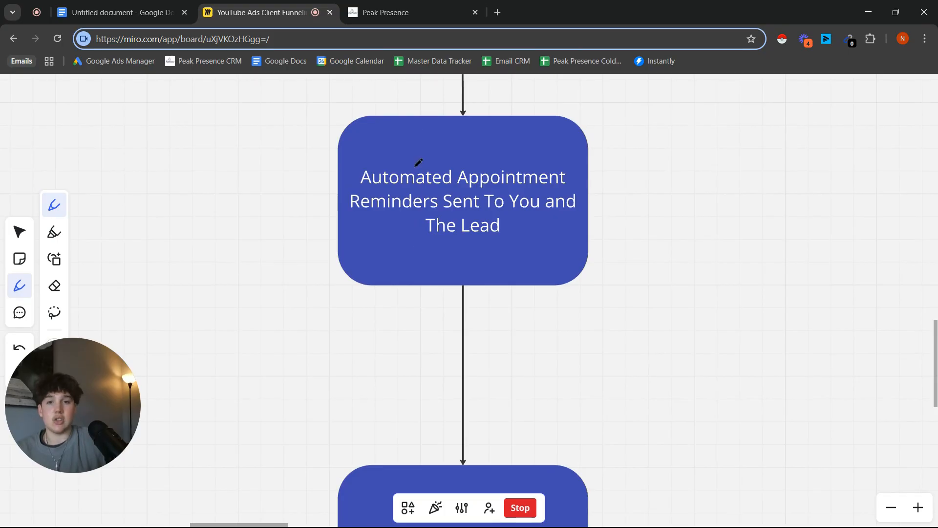
Back in Peak Presence, go to the workflow list and create a new workflow from scratch.
{"action": "left_click", "coordinate": [406, 14]}
{"action": "left_click", "coordinate": [93, 92]}
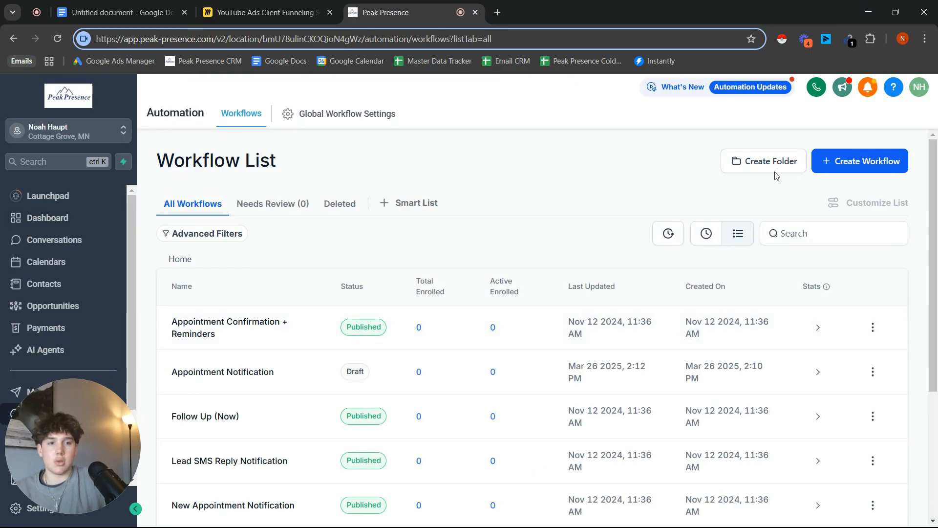
{"action": "left_click", "coordinate": [849, 163]}
{"action": "left_click", "coordinate": [789, 207]}
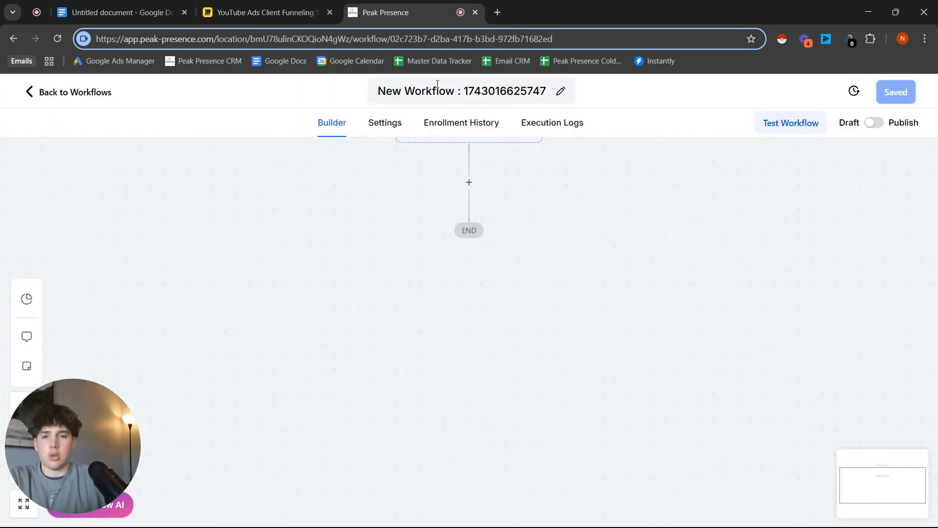
Rename the new workflow to 'Appointment Reminders' and bring up the Add New Trigger panel.
{"action": "left_click", "coordinate": [438, 87]}
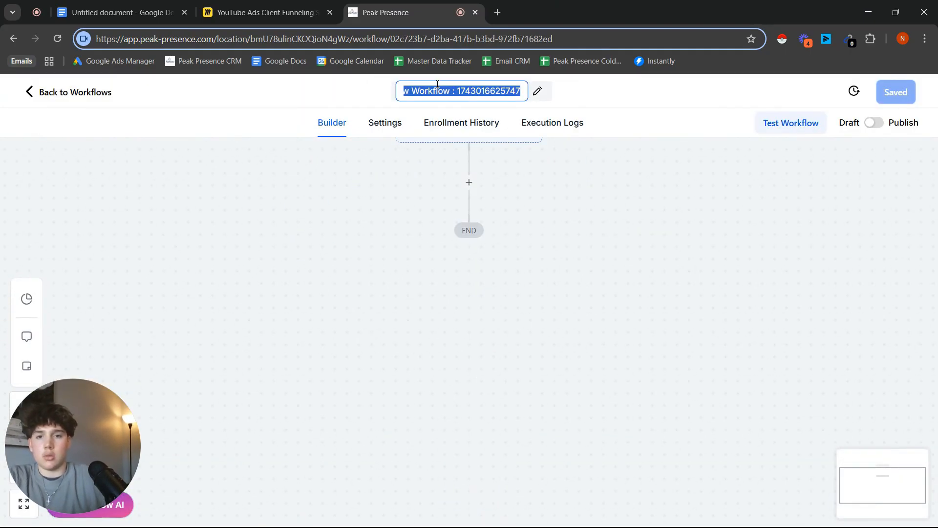
{"action": "type", "text": "Appointment"}
{"action": "key", "text": "BackSpace"}
{"action": "key", "text": "BackSpace"}
{"action": "key", "text": "BackSpace"}
{"action": "key", "text": "BackSpace"}
{"action": "key", "text": "BackSpace"}
{"action": "key", "text": "BackSpace"}
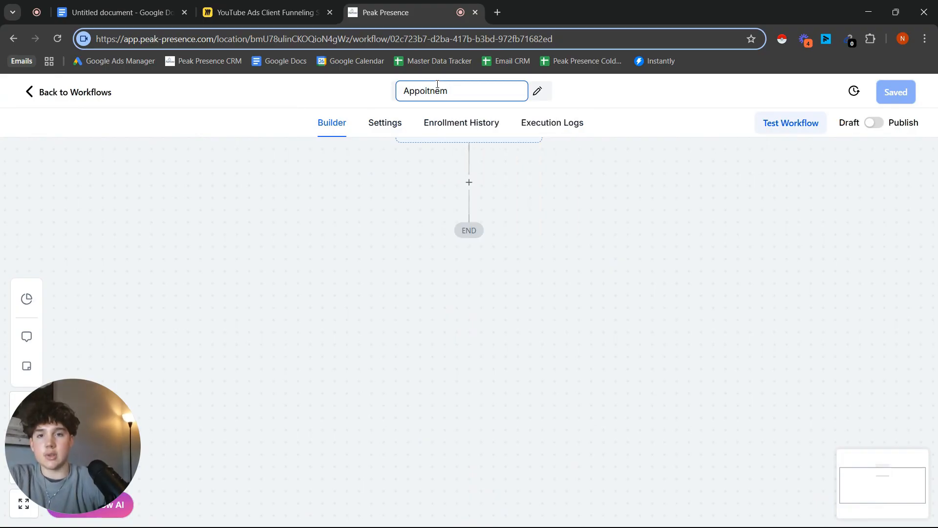
{"action": "type", "text": "ntment Rem"}
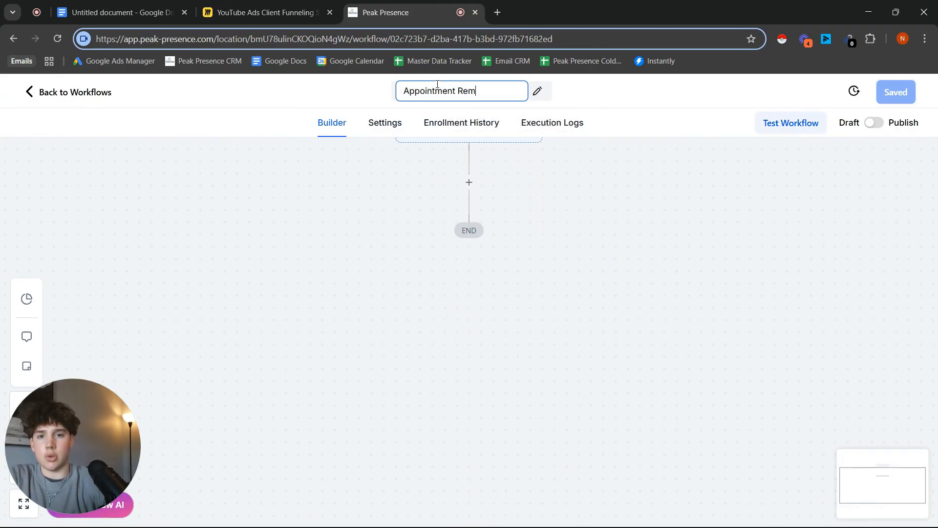
{"action": "type", "text": "inders"}
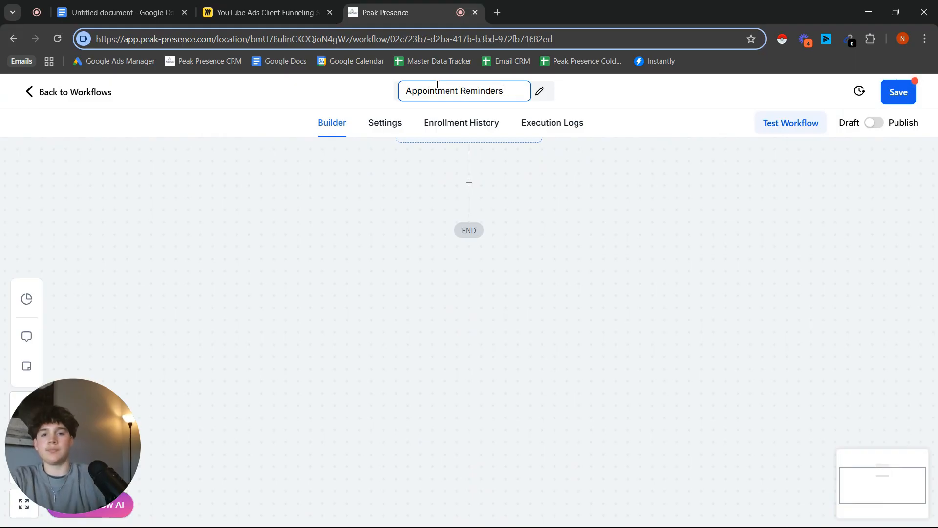
{"action": "scroll", "coordinate": [447, 188], "scroll_direction": "up", "scroll_amount": 3}
{"action": "left_click", "coordinate": [452, 244]}
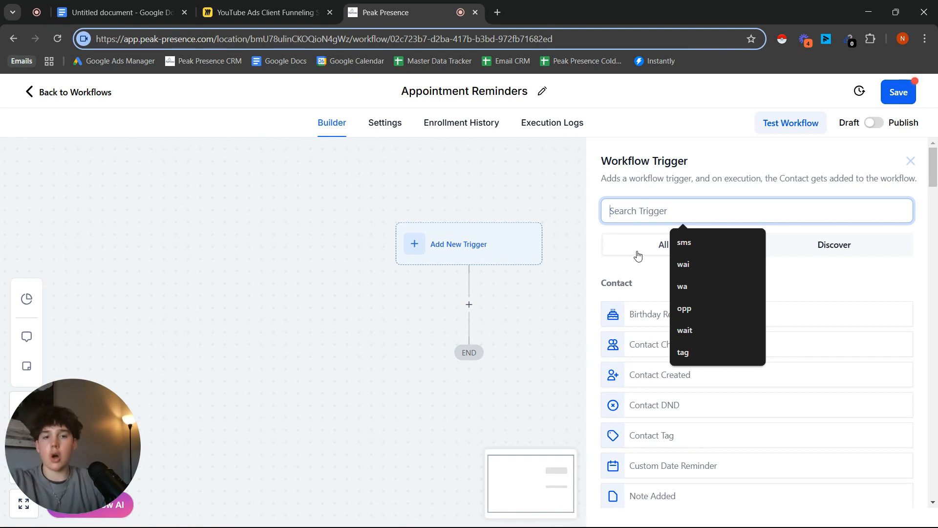
Save a Customer booked appointment trigger with an In calendar filter set to 15-min Meeting.
{"action": "type", "text": "custome"}
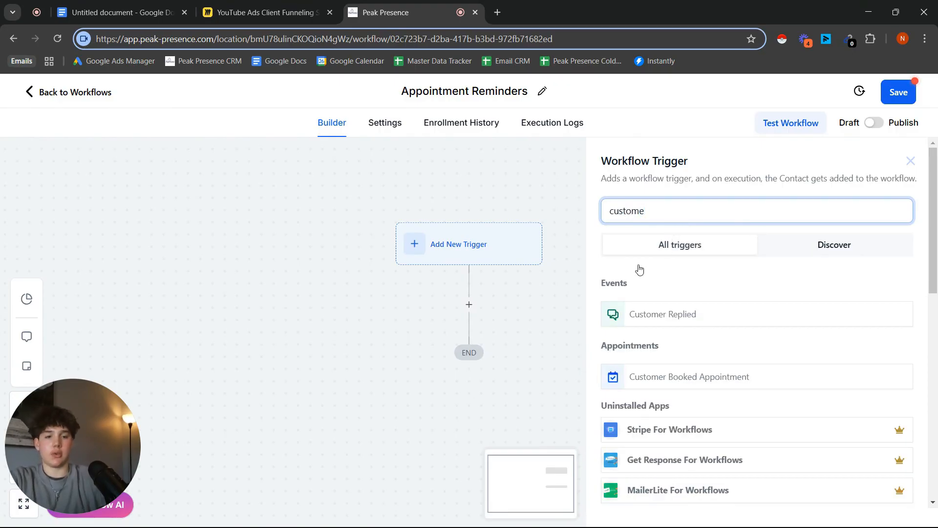
{"action": "left_click", "coordinate": [667, 378]}
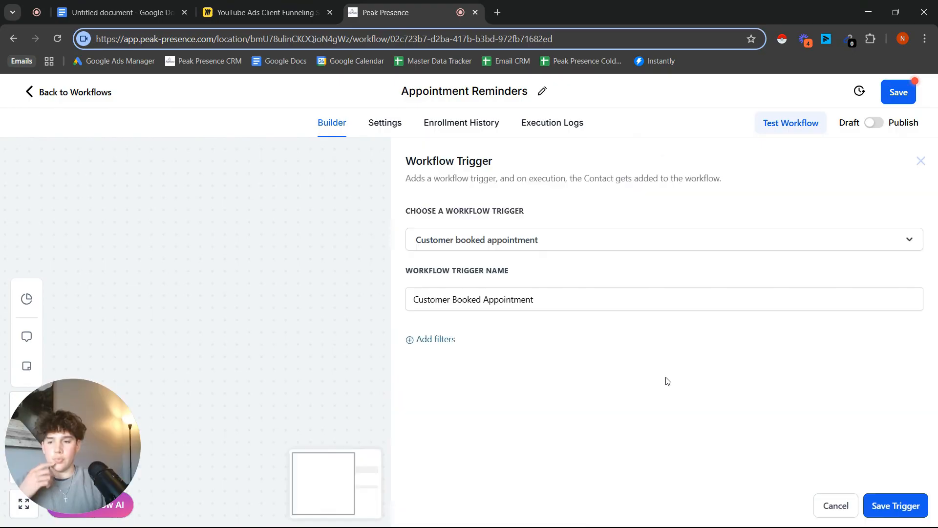
{"action": "left_click", "coordinate": [449, 341]}
{"action": "left_click", "coordinate": [470, 366]}
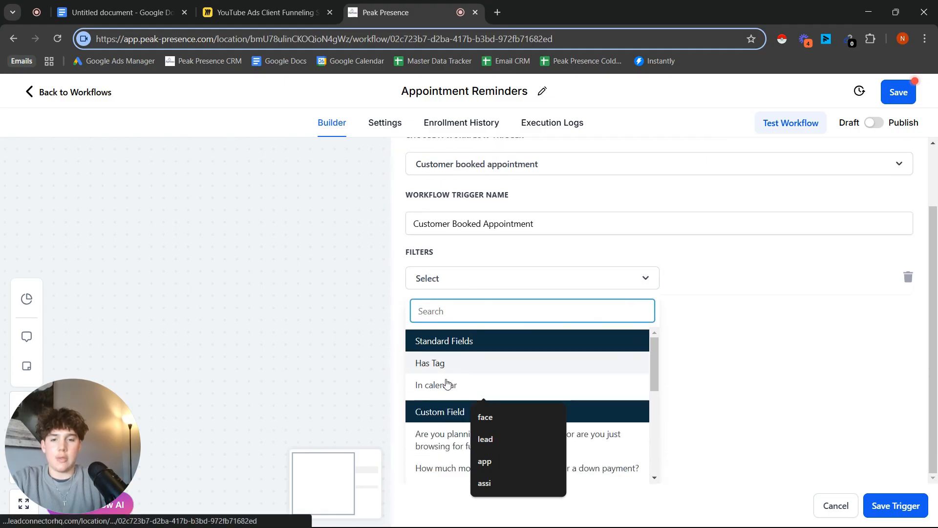
{"action": "left_click", "coordinate": [447, 384]}
{"action": "left_click", "coordinate": [708, 354]}
{"action": "left_click", "coordinate": [712, 408]}
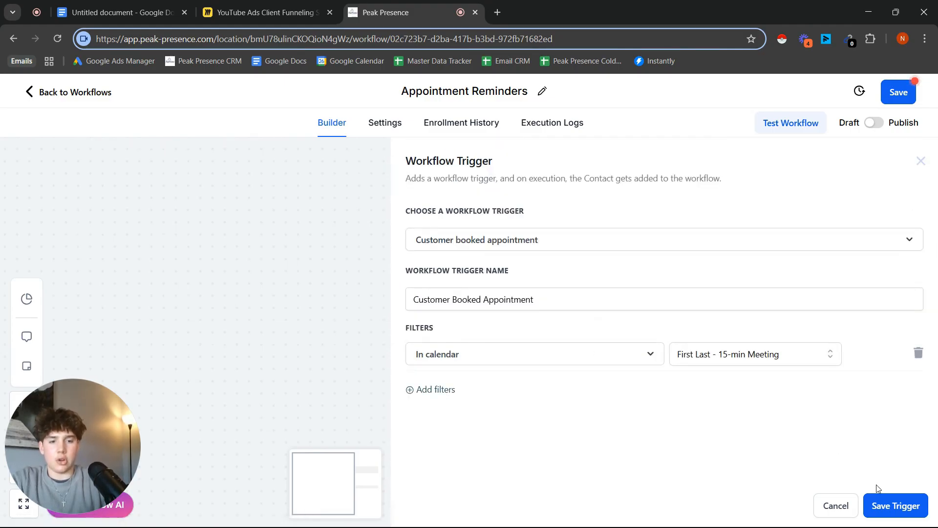
{"action": "left_click", "coordinate": [890, 510]}
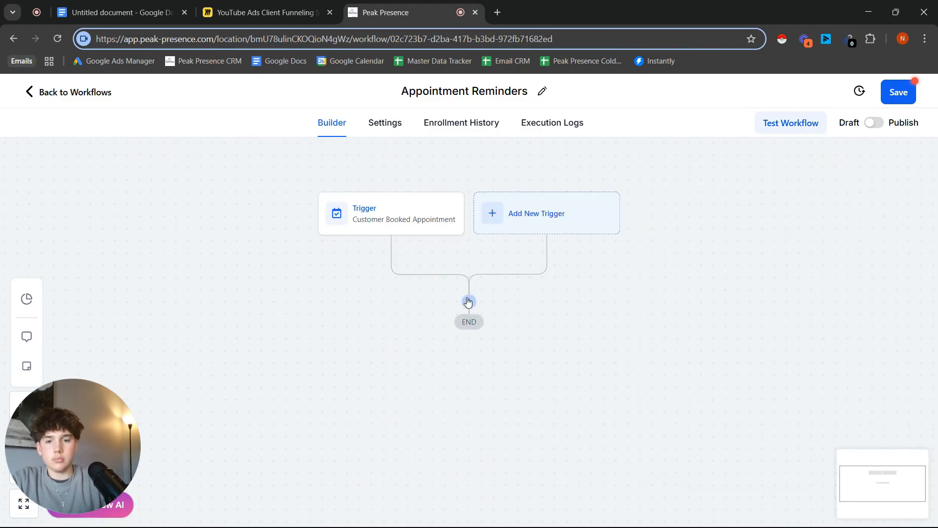
Add a Send Email action after the booked-appointment trigger.
{"action": "left_click", "coordinate": [468, 301]}
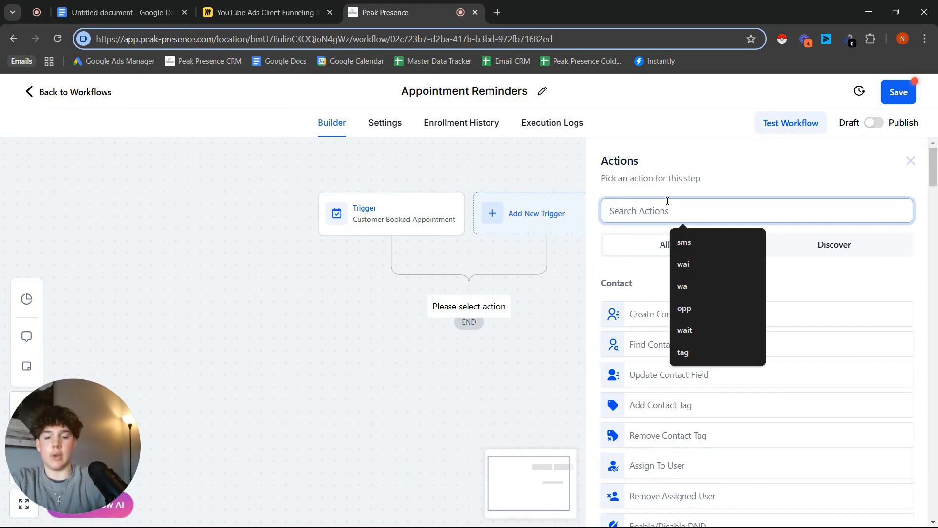
{"action": "type", "text": "email"}
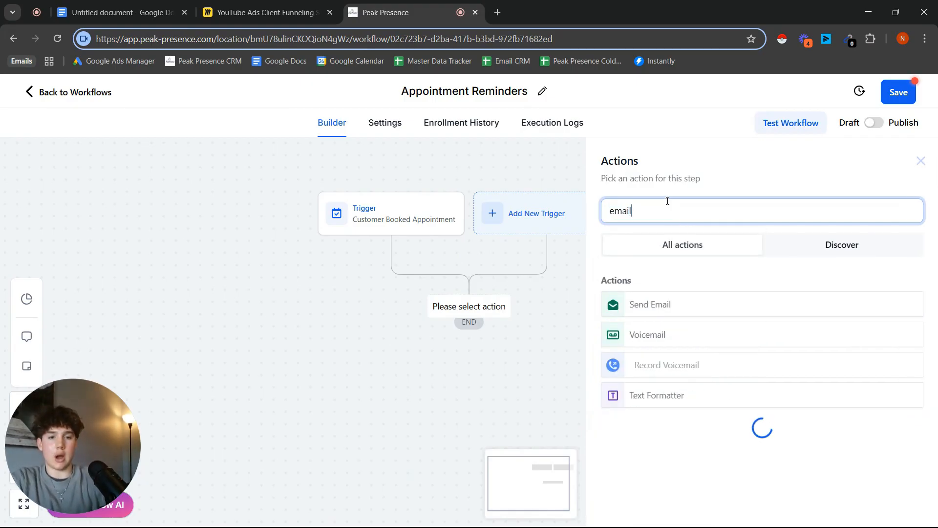
{"action": "left_click", "coordinate": [651, 304]}
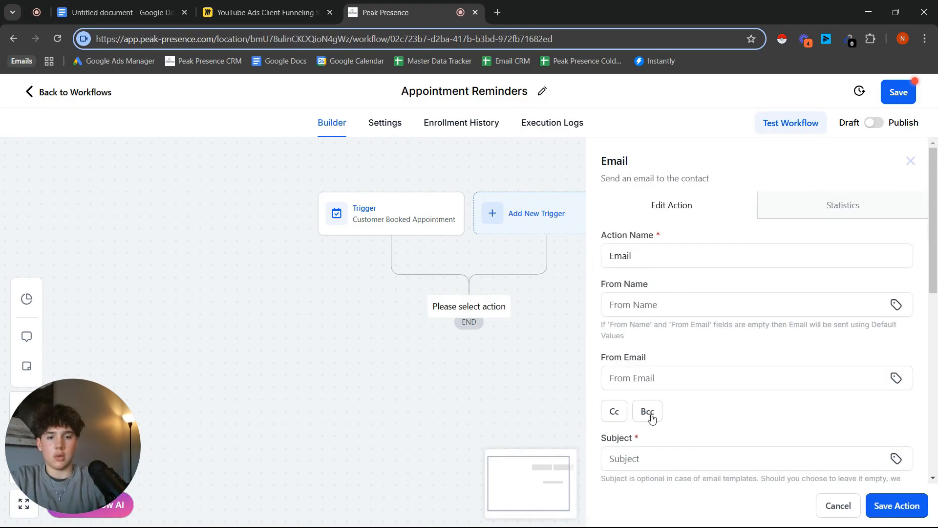
{"action": "scroll", "coordinate": [679, 304], "scroll_direction": "down", "scroll_amount": 1}
Enter the sender's name and set the email subject to 'Just saw you booked in!'.
{"action": "left_click", "coordinate": [665, 272]}
{"action": "type", "text": "Noah"}
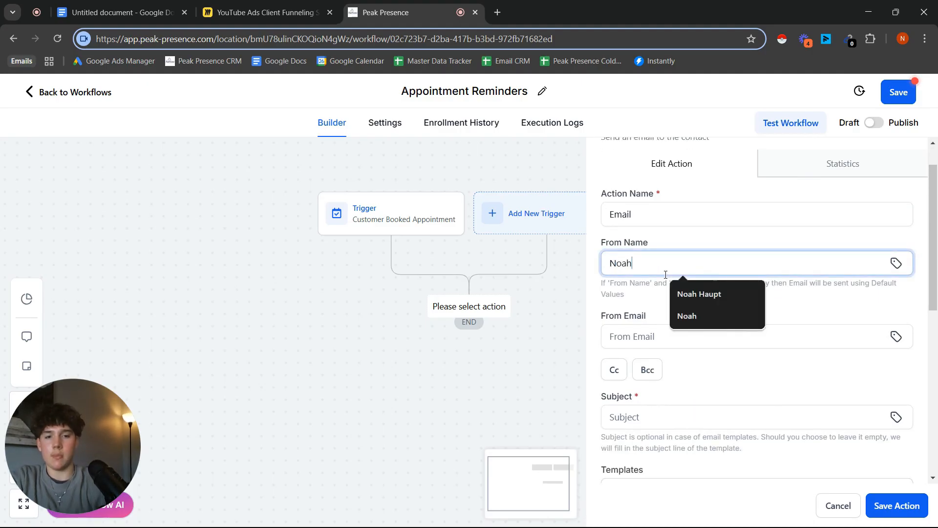
{"action": "type", "text": " Haupt"}
{"action": "scroll", "coordinate": [664, 279], "scroll_direction": "down", "scroll_amount": 2}
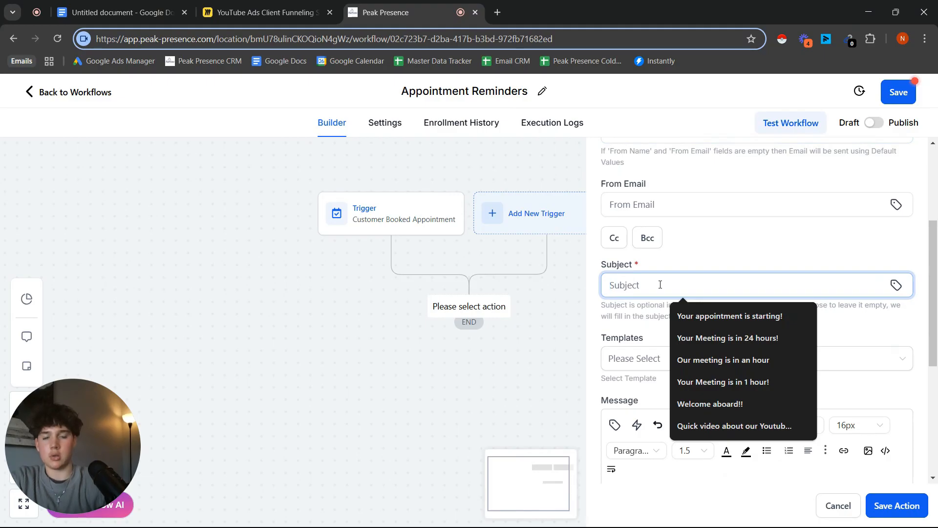
{"action": "type", "text": "Just saw"}
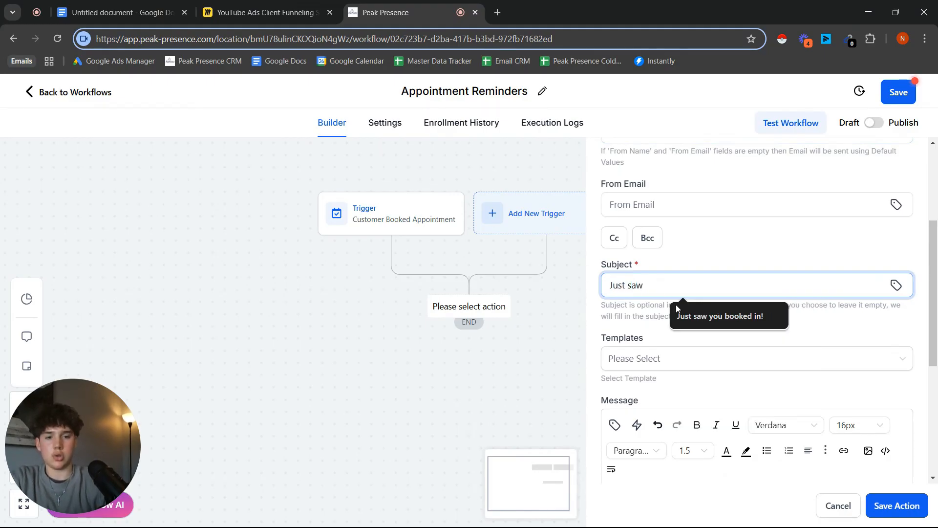
{"action": "left_click", "coordinate": [680, 313]}
{"action": "scroll", "coordinate": [665, 319], "scroll_direction": "down", "scroll_amount": 4}
Start the email body with 'Hey' followed by the contact's first name custom value.
{"action": "left_click", "coordinate": [657, 299]}
{"action": "type", "text": "H"}
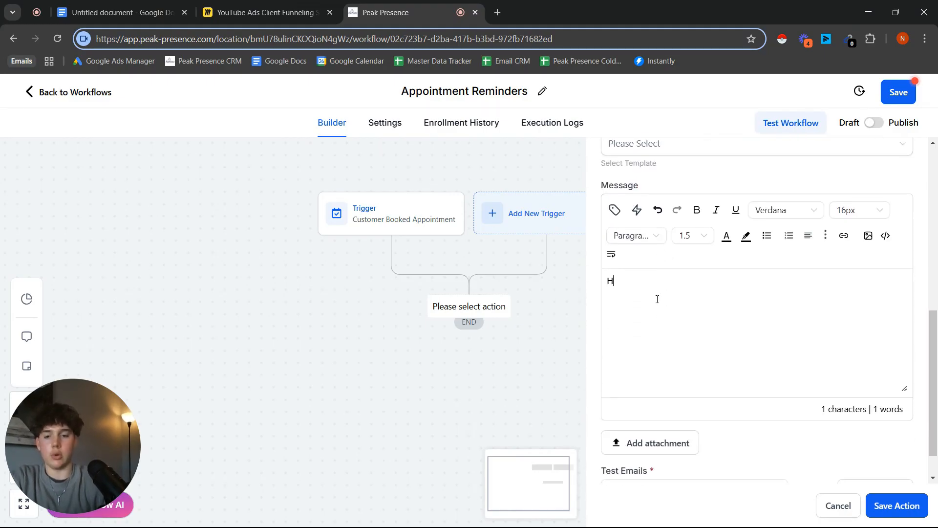
{"action": "type", "text": "ey"}
{"action": "left_click", "coordinate": [614, 210]}
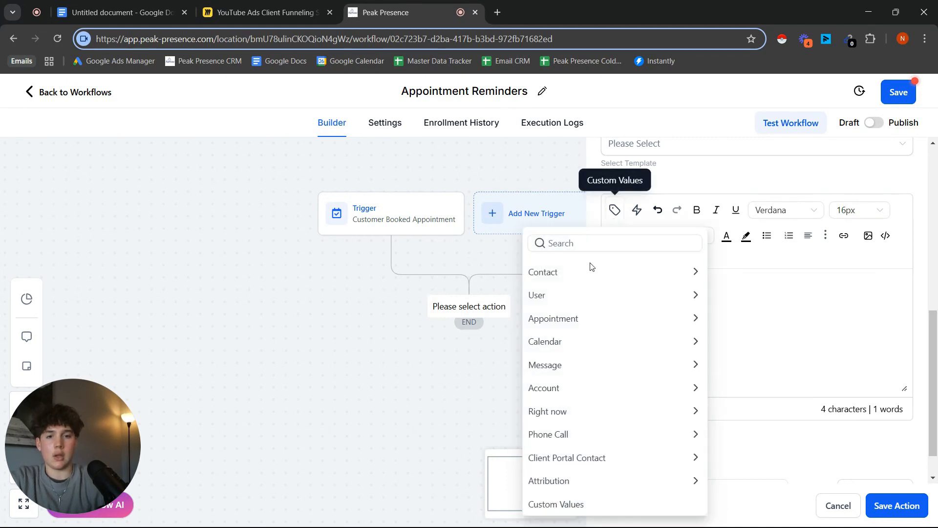
{"action": "left_click", "coordinate": [577, 274]}
{"action": "left_click", "coordinate": [568, 315]}
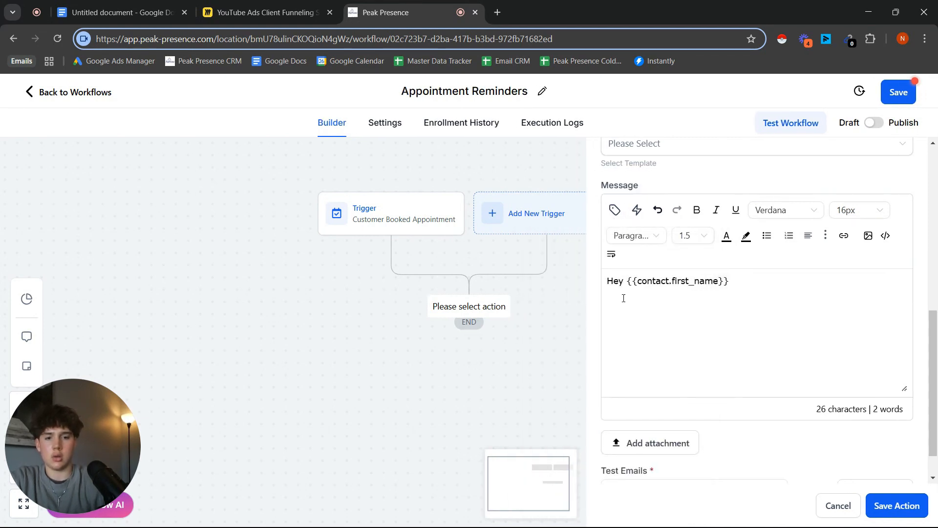
Add 'Just got your appointment request for' with the appointment start time and timezone values.
{"action": "type", "text": ",  Just go"}
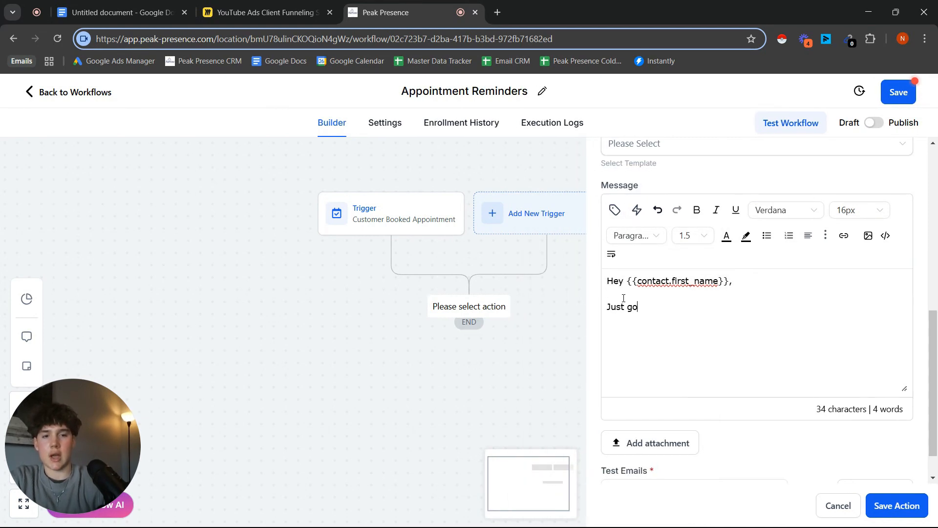
{"action": "type", "text": "t your appoin"}
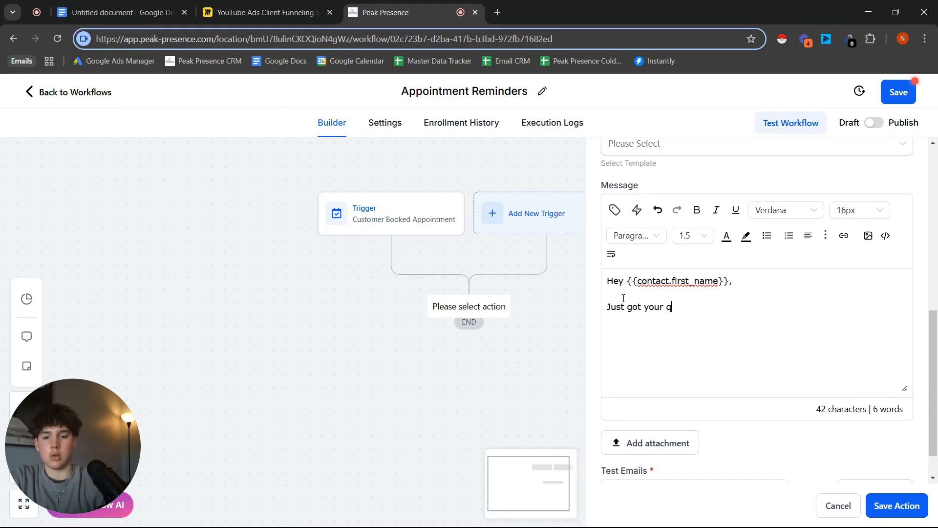
{"action": "type", "text": "tment re"}
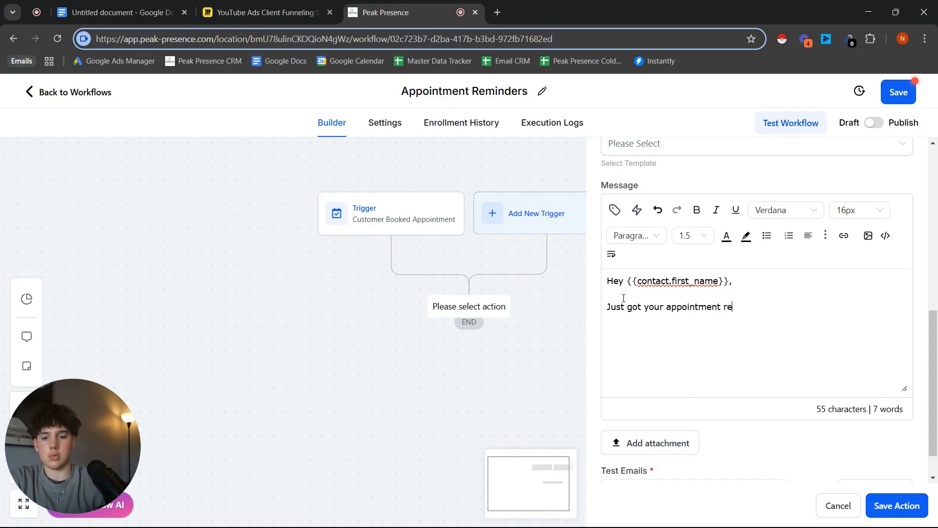
{"action": "type", "text": "quest for"}
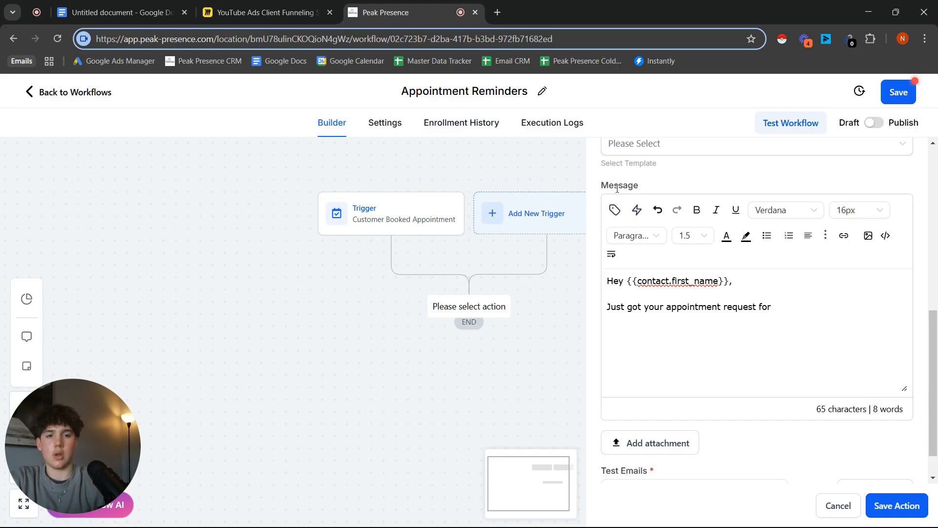
{"action": "left_click", "coordinate": [615, 210]}
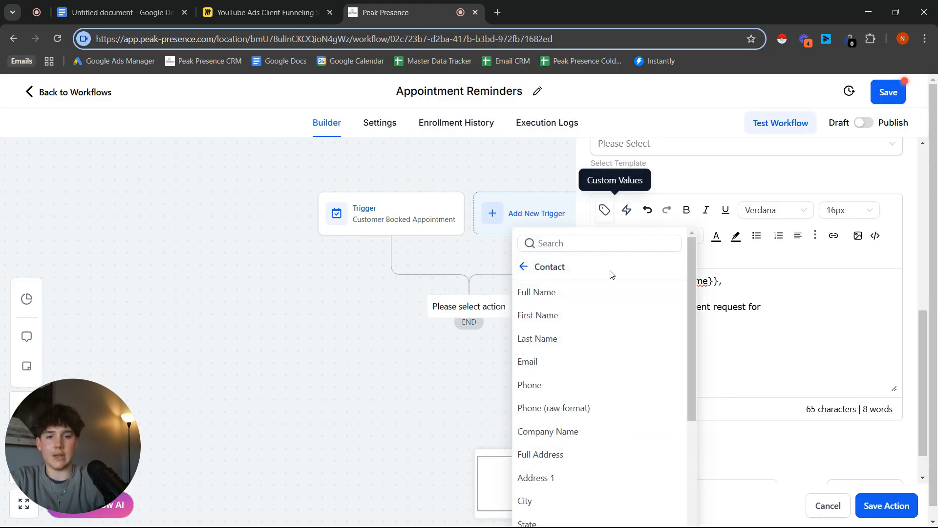
{"action": "left_click", "coordinate": [522, 267]}
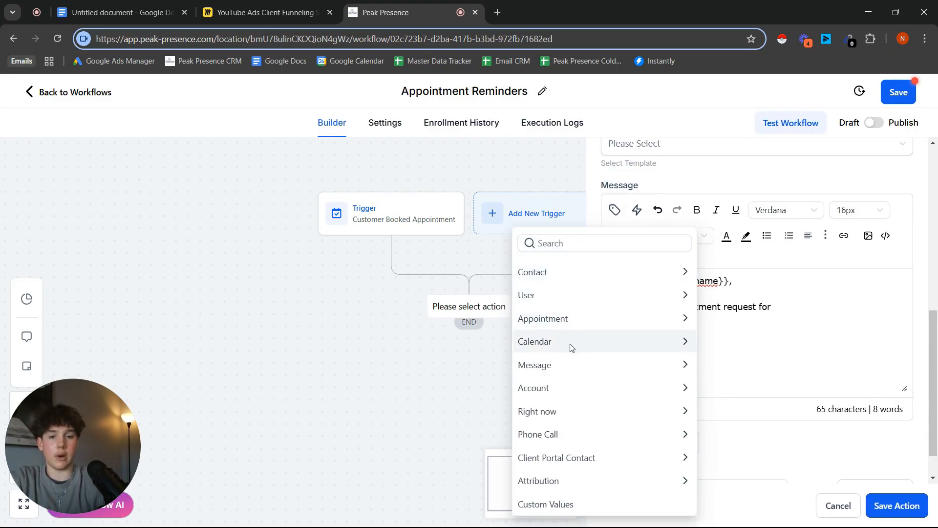
{"action": "left_click", "coordinate": [563, 320]}
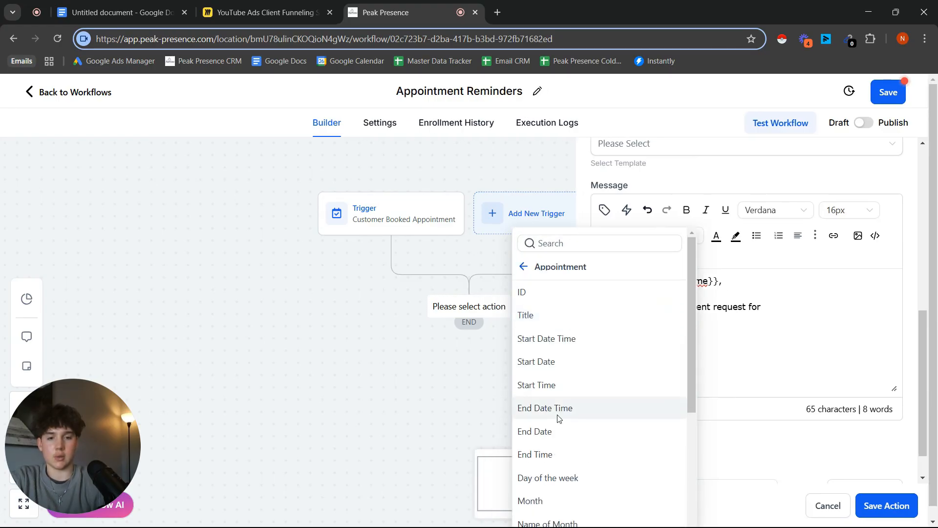
{"action": "left_click", "coordinate": [570, 339]}
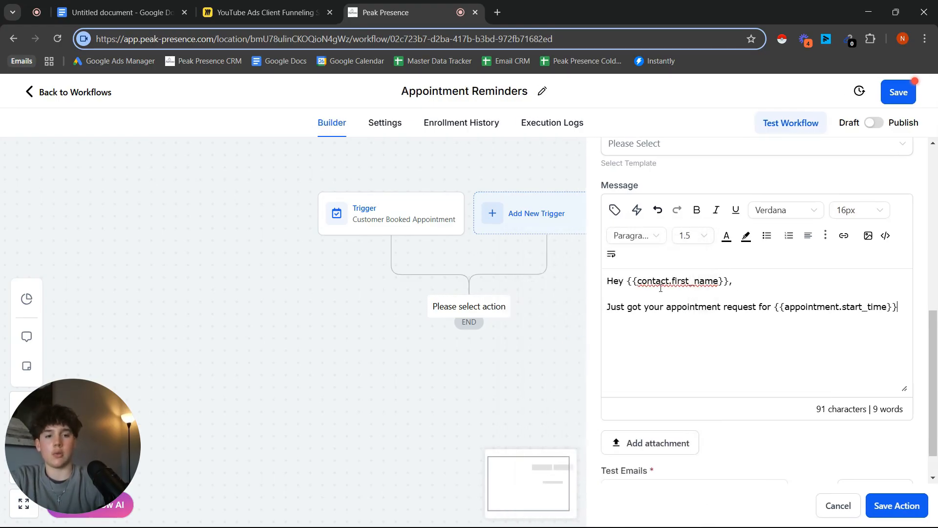
{"action": "left_click", "coordinate": [615, 210]}
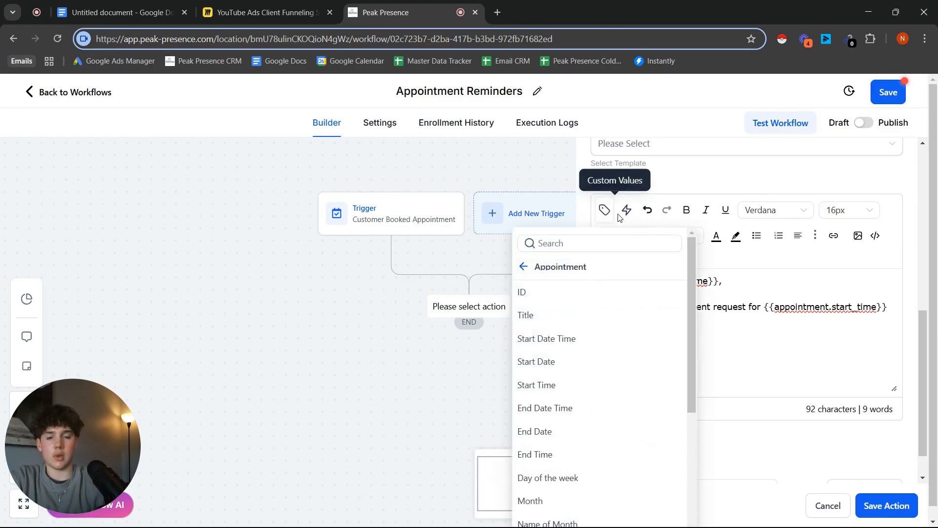
{"action": "scroll", "coordinate": [559, 474], "scroll_direction": "down", "scroll_amount": 2}
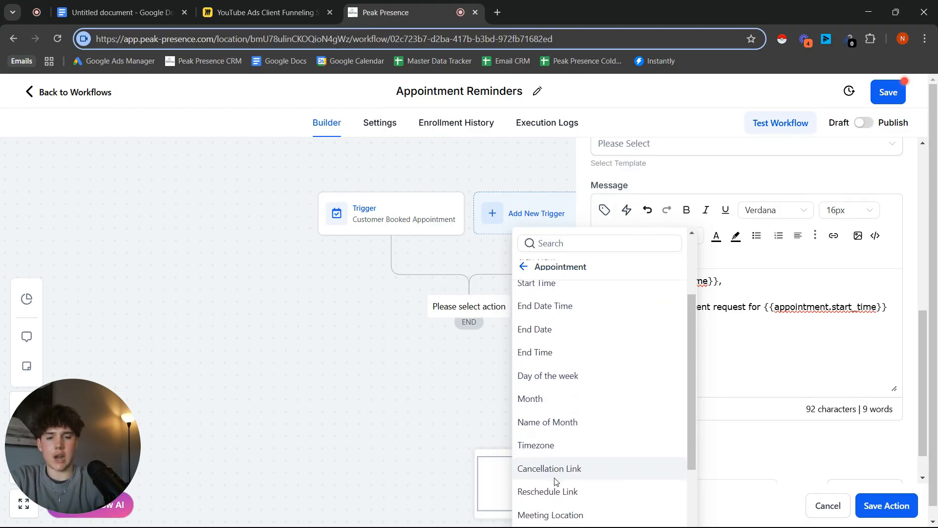
{"action": "left_click", "coordinate": [560, 445]}
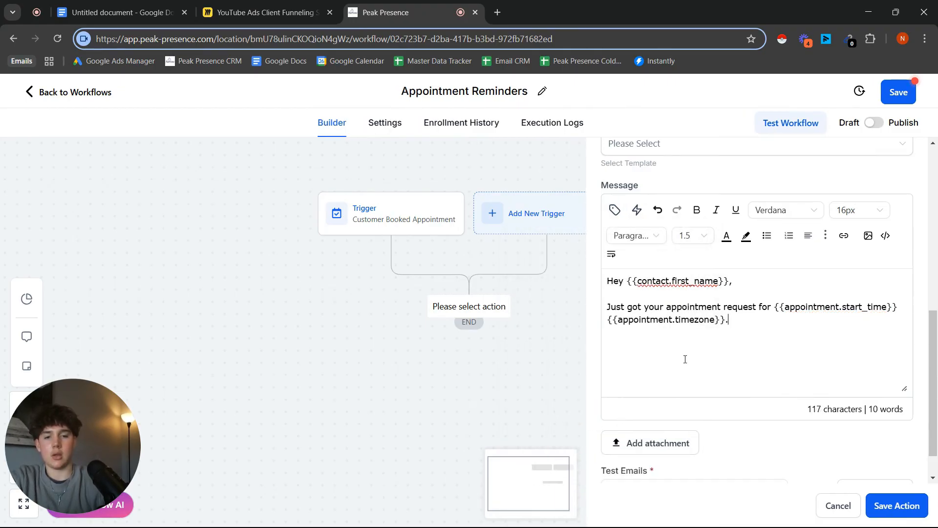
{"action": "type", "text": "."}
Add a paragraph asking the contact to reply "yes" to confirm, otherwise the appointment is cancelled.
{"action": "key", "text": "Return"}
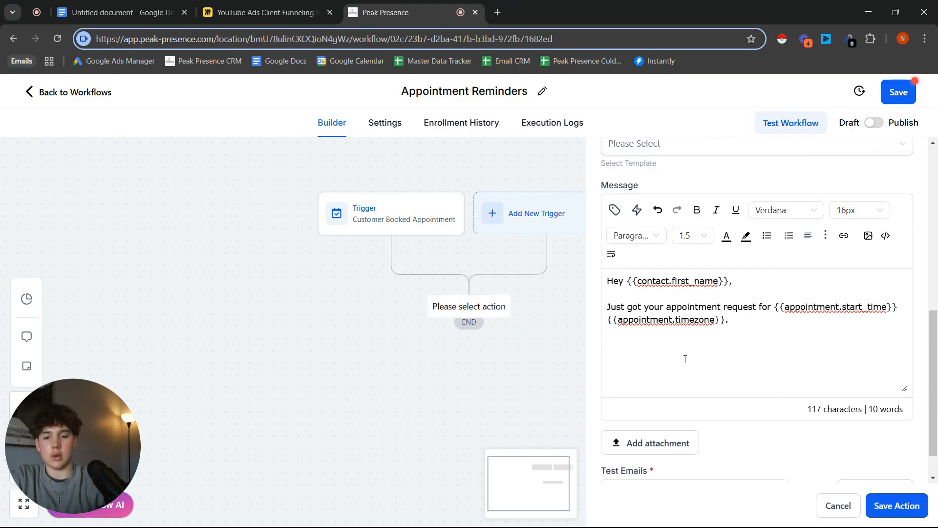
{"action": "type", "text": "PLeas"}
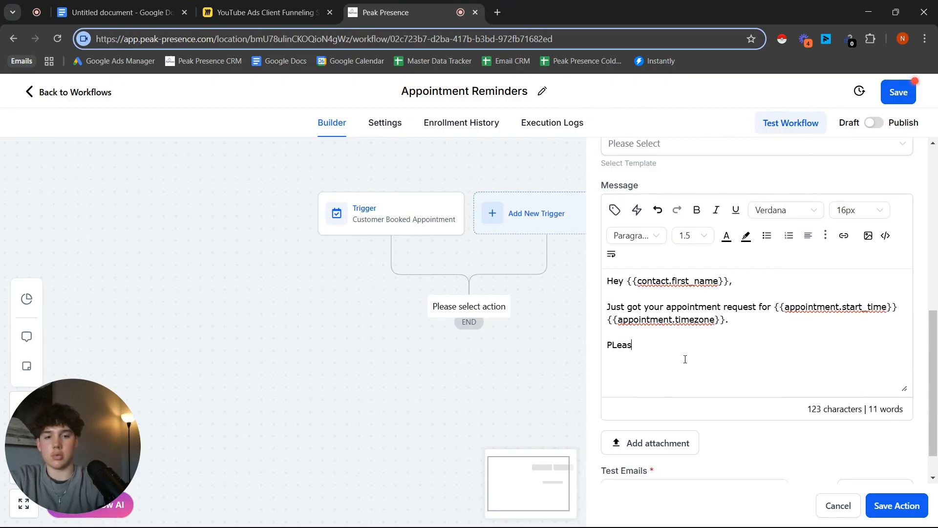
{"action": "type", "text": "lease"}
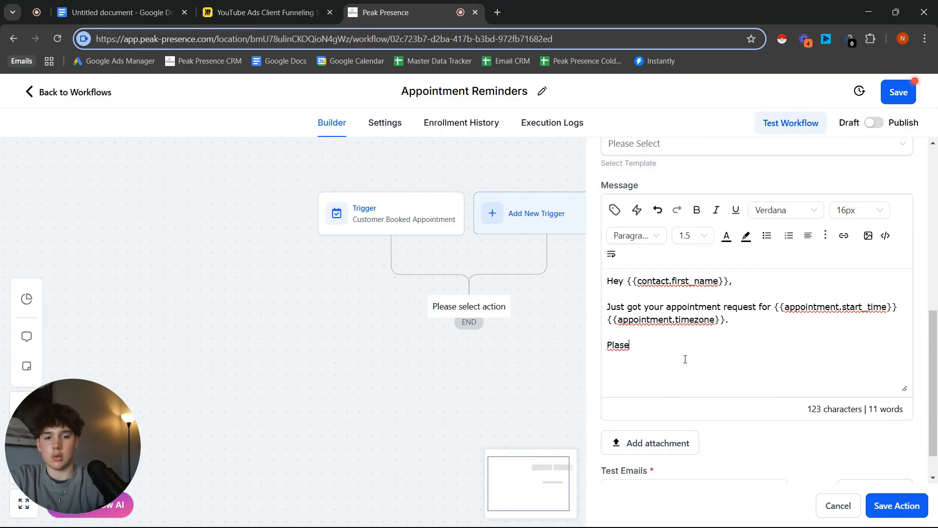
{"action": "key", "text": "BackSpace"}
{"action": "key", "text": "BackSpace"}
{"action": "key", "text": "BackSpace"}
{"action": "key", "text": "BackSpace"}
{"action": "key", "text": "BackSpace"}
{"action": "type", "text": "lease reply \"y"}
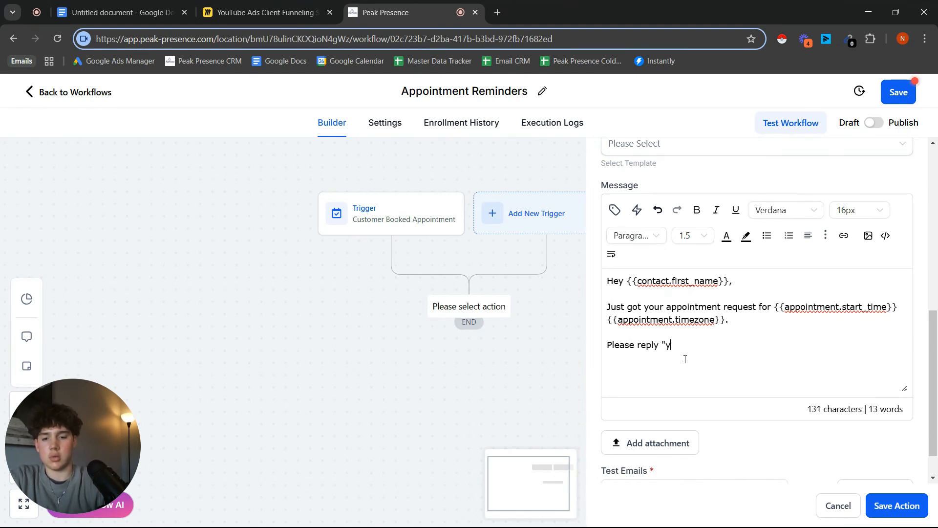
{"action": "type", "text": "es\" to this "}
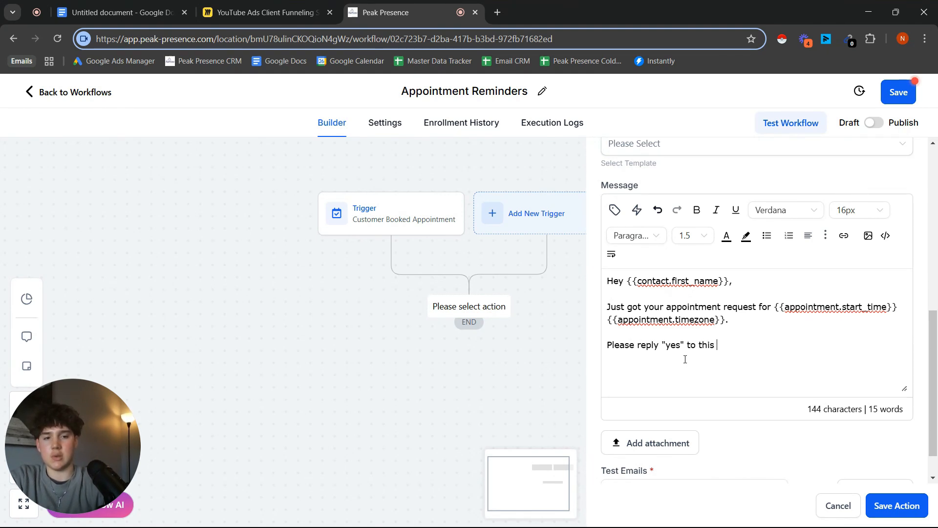
{"action": "type", "text": "email to confrimr"}
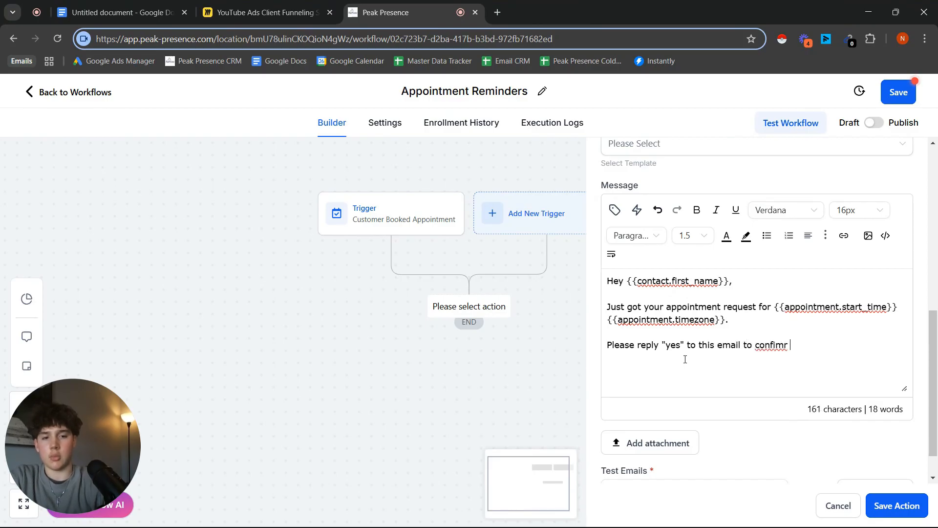
{"action": "key", "text": "BackSpace"}
{"action": "key", "text": "BackSpace"}
{"action": "key", "text": "BackSpace"}
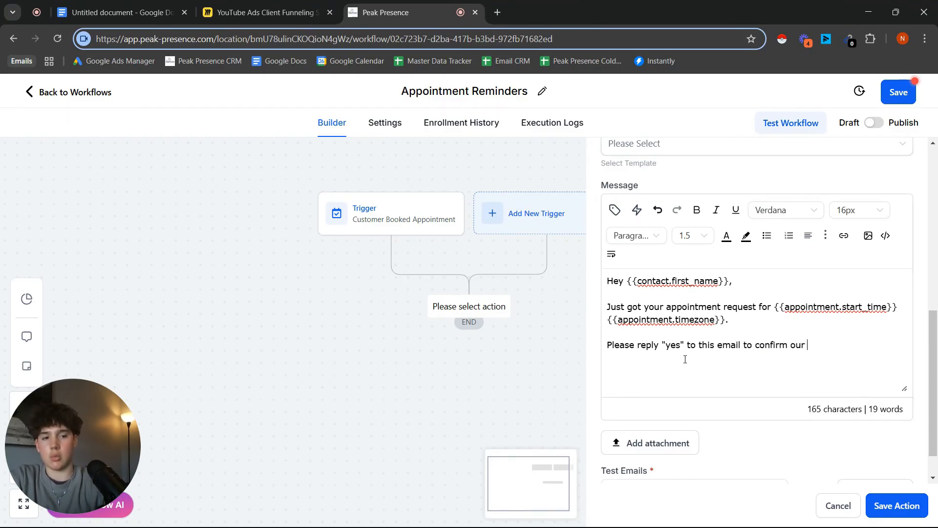
{"action": "type", "text": "irm our appointment, "}
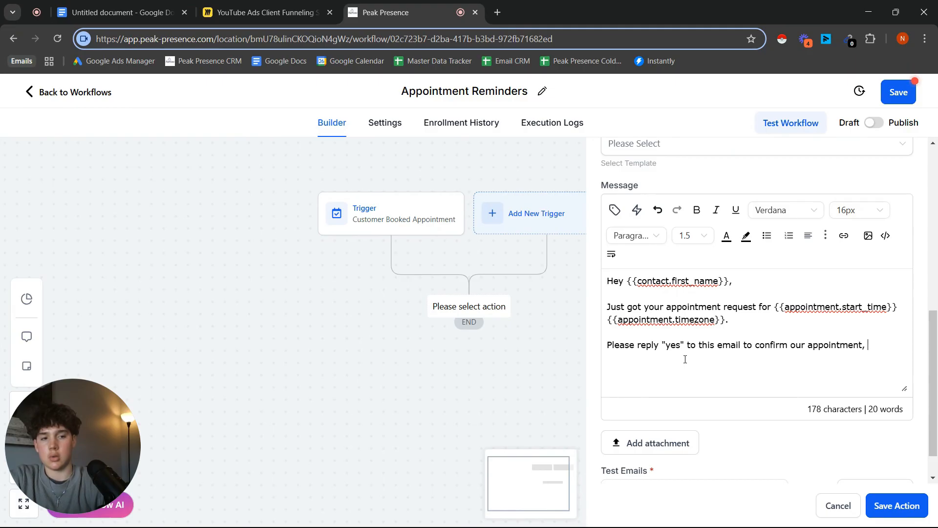
{"action": "type", "text": "otherwise I'"}
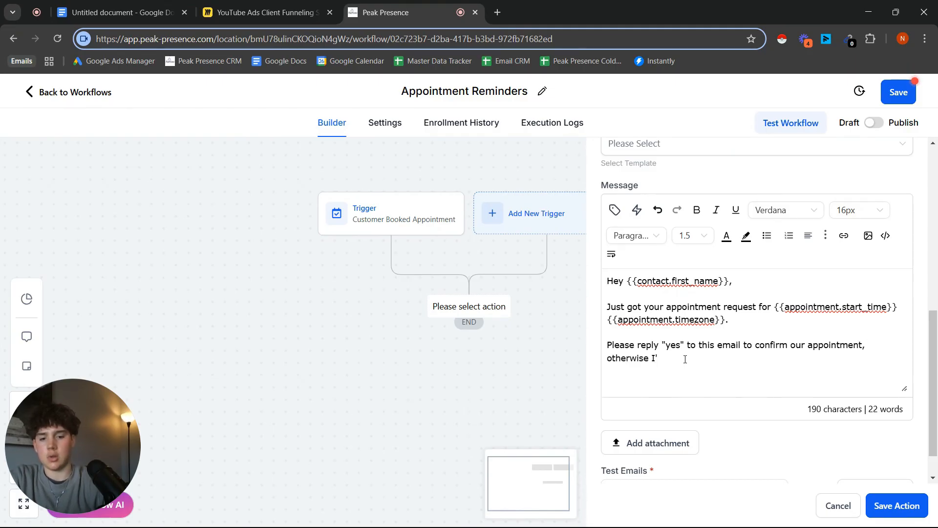
{"action": "type", "text": "ll have to cancel."}
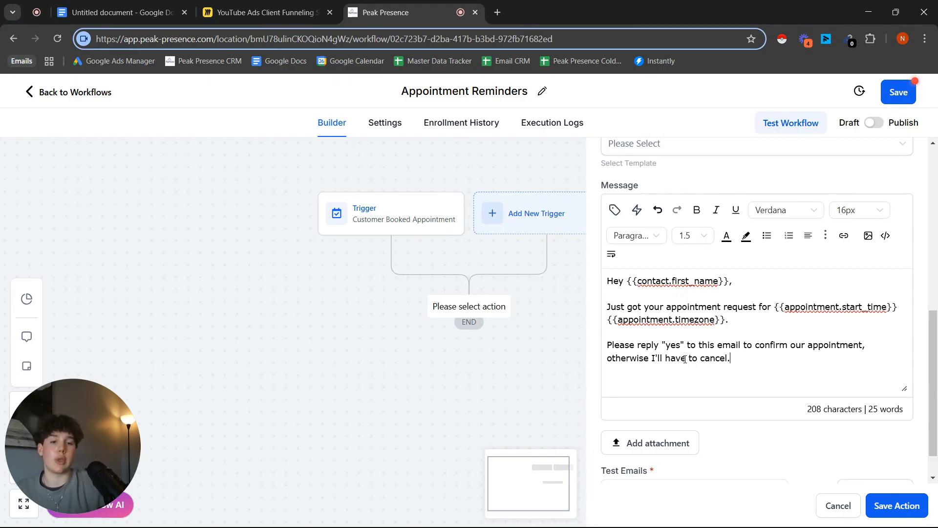
Close the message with 'Talk soon!' and the sender's first name on separate lines.
{"action": "key", "text": "Return"}
{"action": "type", "text": "have a"}
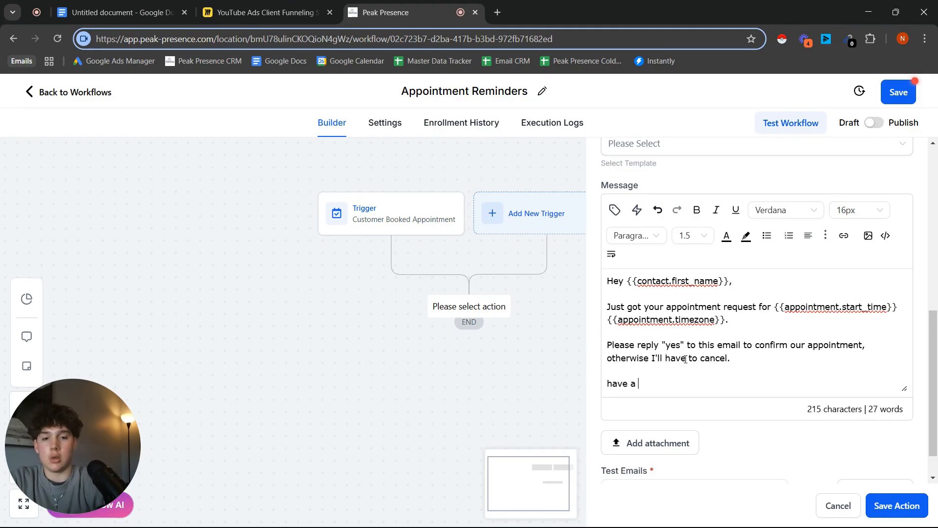
{"action": "key", "text": "BackSpace"}
{"action": "type", "text": "Talk soon!"}
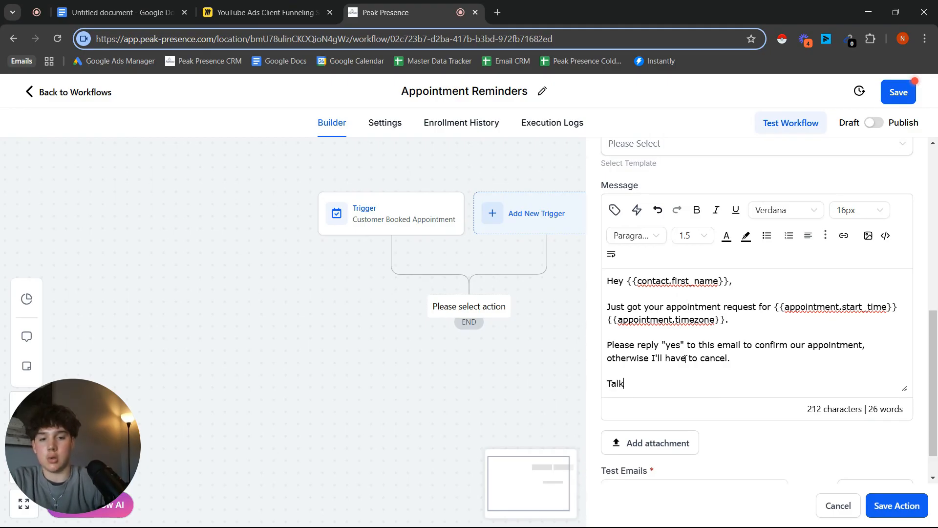
{"action": "key", "text": "Return"}
{"action": "type", "text": "nOha"}
{"action": "key", "text": "BackSpace"}
{"action": "key", "text": "BackSpace"}
{"action": "key", "text": "BackSpace"}
{"action": "key", "text": "BackSpace"}
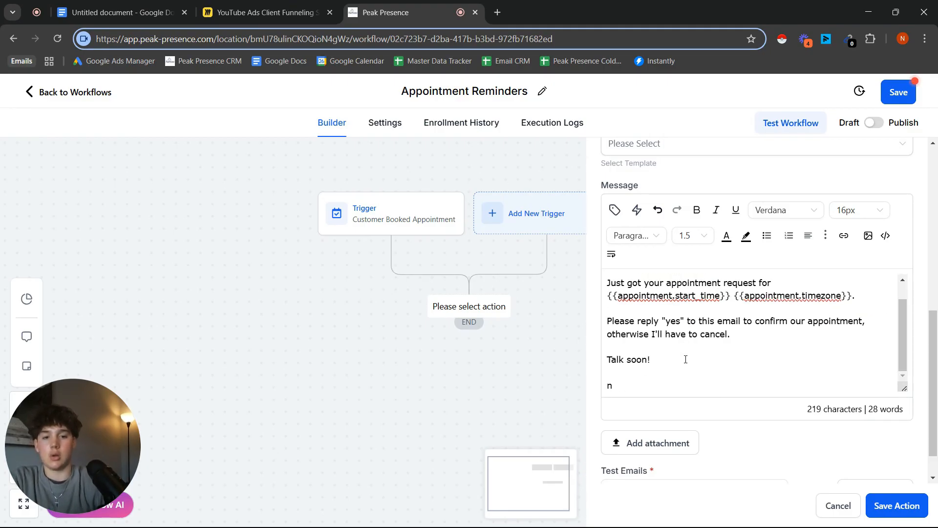
{"action": "type", "text": "Noah"}
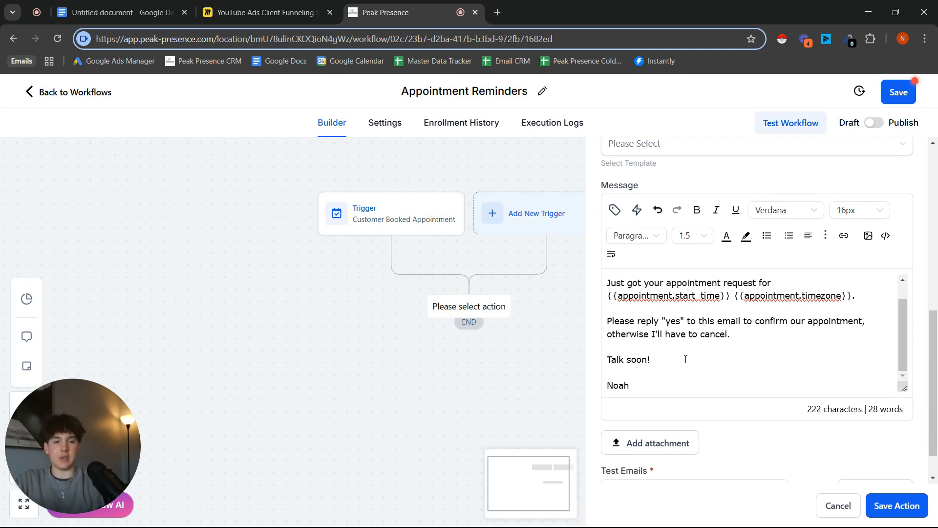
Fill the From Email field with the saved sender address.
{"action": "scroll", "coordinate": [807, 402], "scroll_direction": "down", "scroll_amount": 1}
{"action": "scroll", "coordinate": [551, 335], "scroll_direction": "down", "scroll_amount": 1}
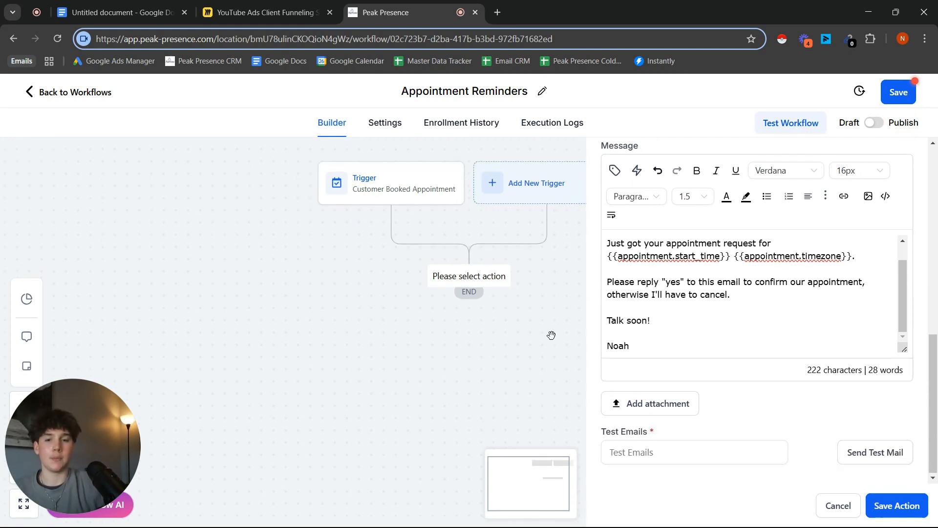
{"action": "scroll", "coordinate": [708, 329], "scroll_direction": "up", "scroll_amount": 7}
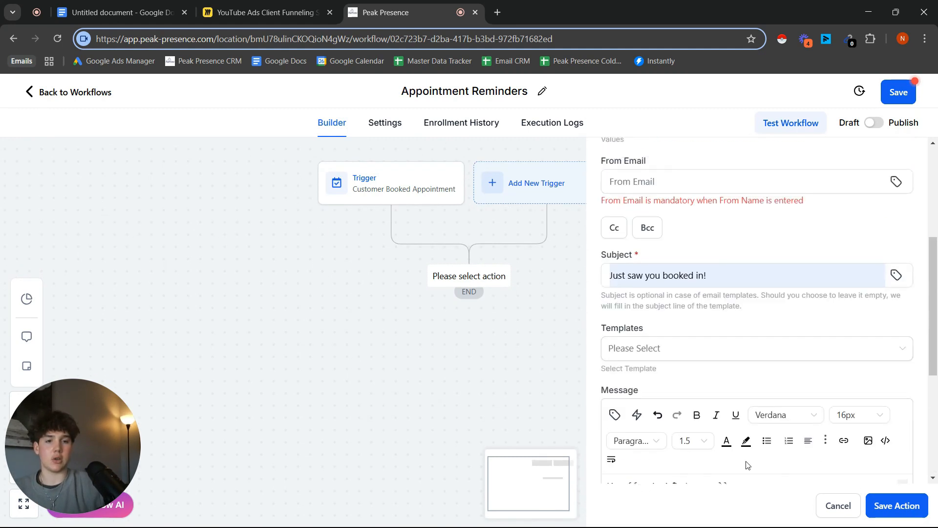
{"action": "left_click", "coordinate": [709, 242]}
{"action": "left_click", "coordinate": [677, 276]}
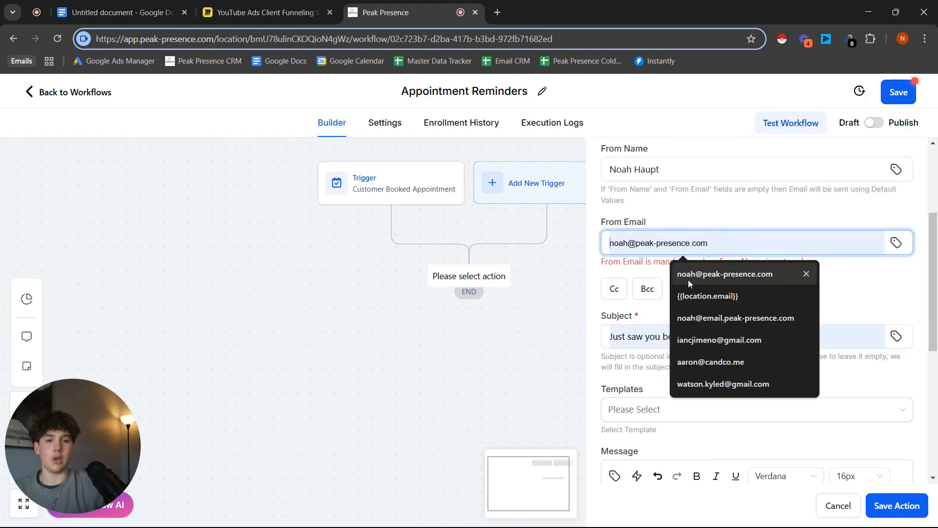
Save the confirmation email and add a Wait step after it.
{"action": "left_click", "coordinate": [896, 505]}
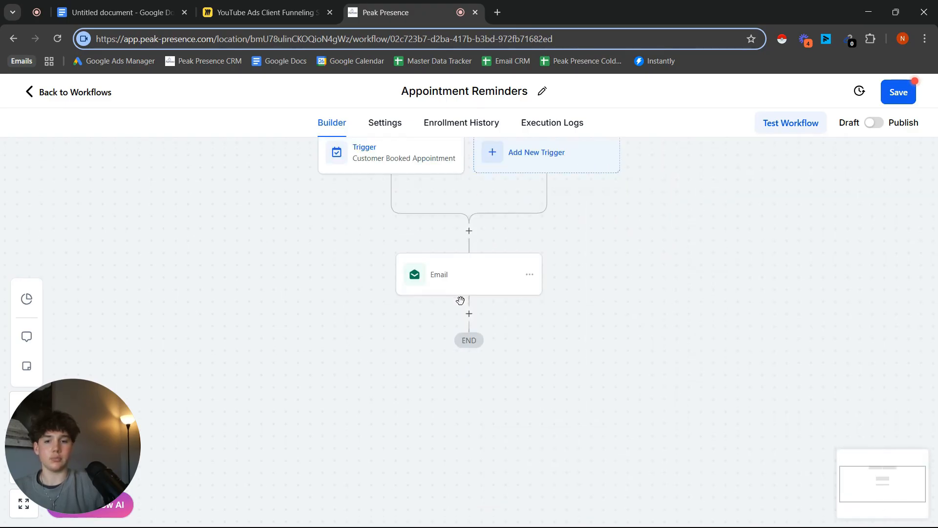
{"action": "left_click", "coordinate": [470, 314]}
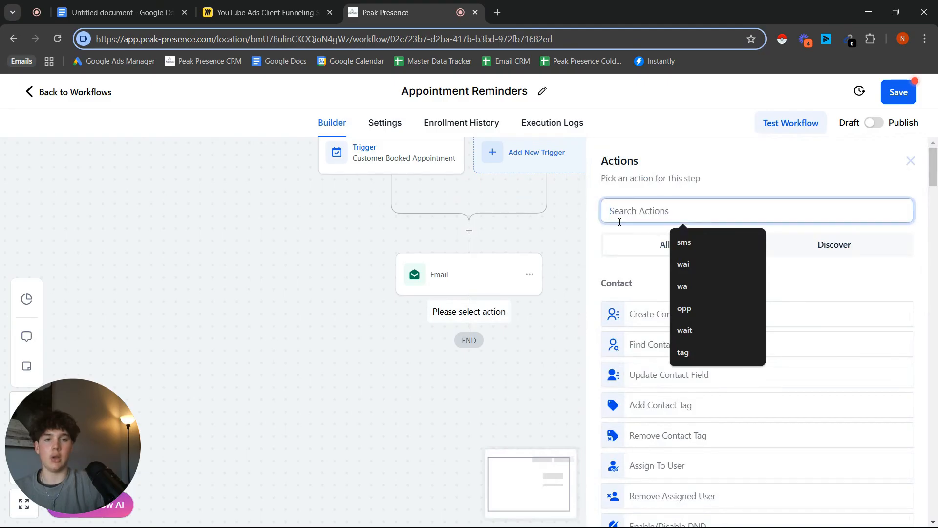
{"action": "type", "text": "wait"}
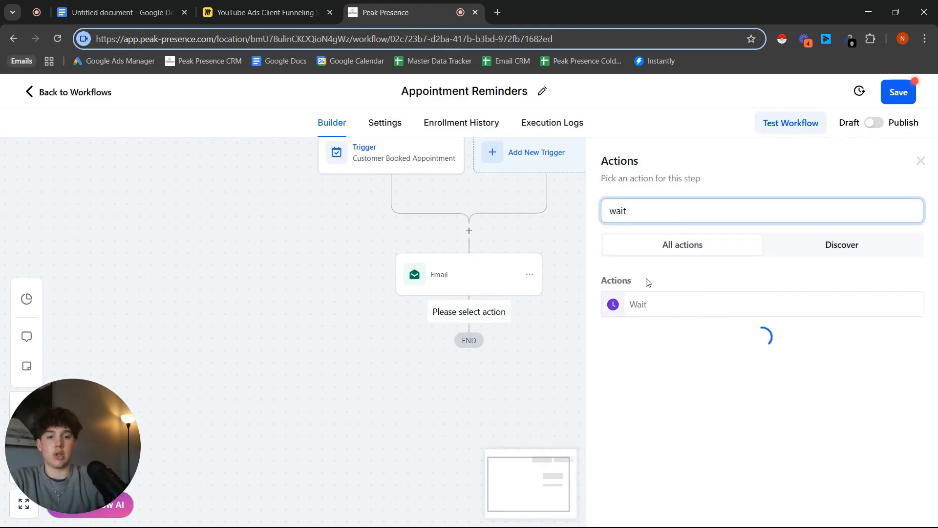
{"action": "left_click", "coordinate": [649, 304]}
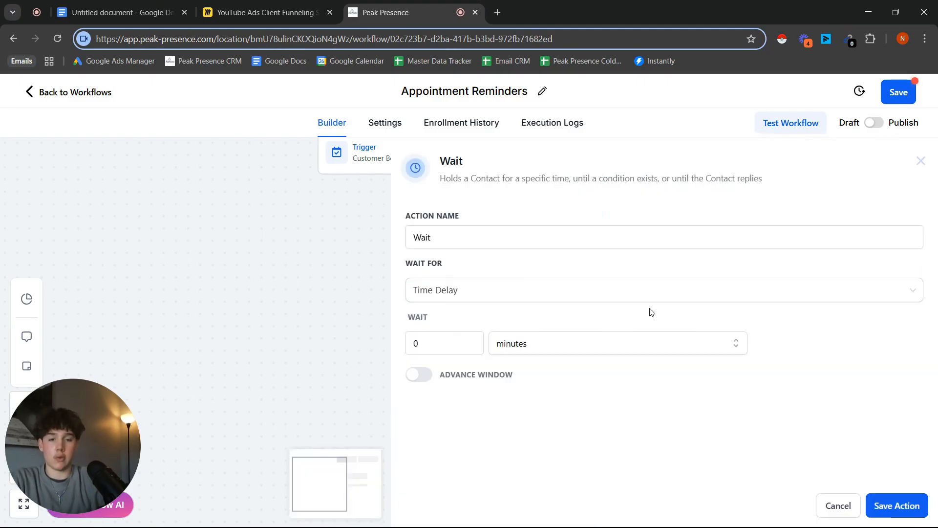
Set the Wait to the appointment time event, 1 day before, and save it.
{"action": "left_click", "coordinate": [461, 292]}
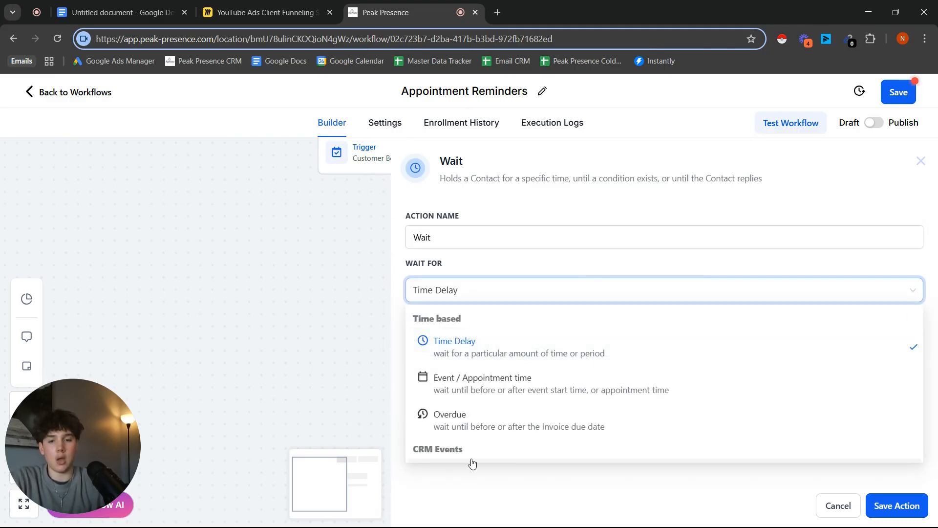
{"action": "left_click", "coordinate": [462, 386]}
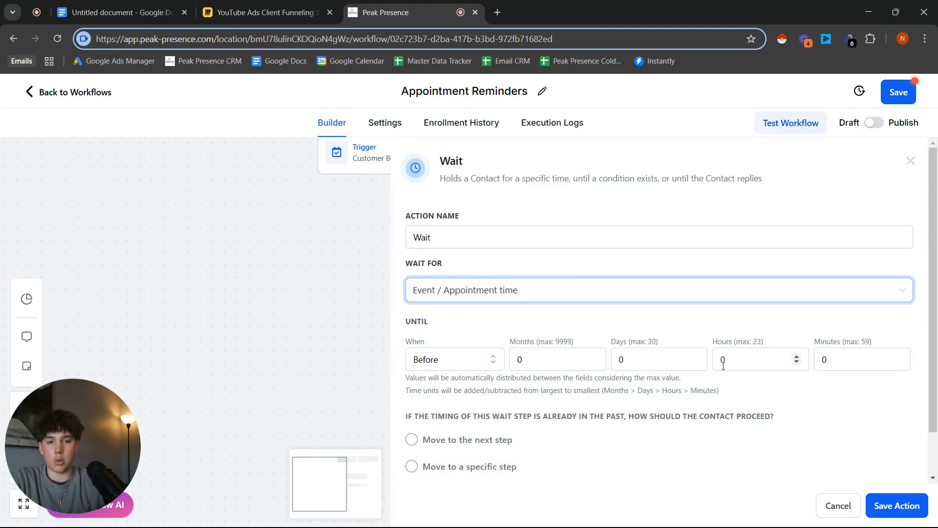
{"action": "left_click", "coordinate": [654, 362]}
{"action": "left_click_drag", "start_coordinate": [654, 363], "coordinate": [569, 390]}
{"action": "type", "text": "1"}
{"action": "scroll", "coordinate": [694, 426], "scroll_direction": "down", "scroll_amount": 2}
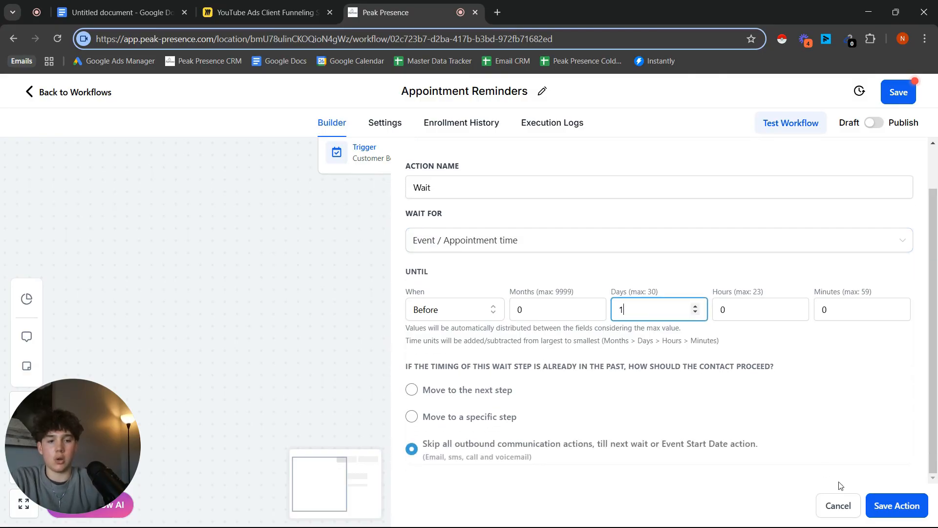
{"action": "left_click", "coordinate": [894, 505]}
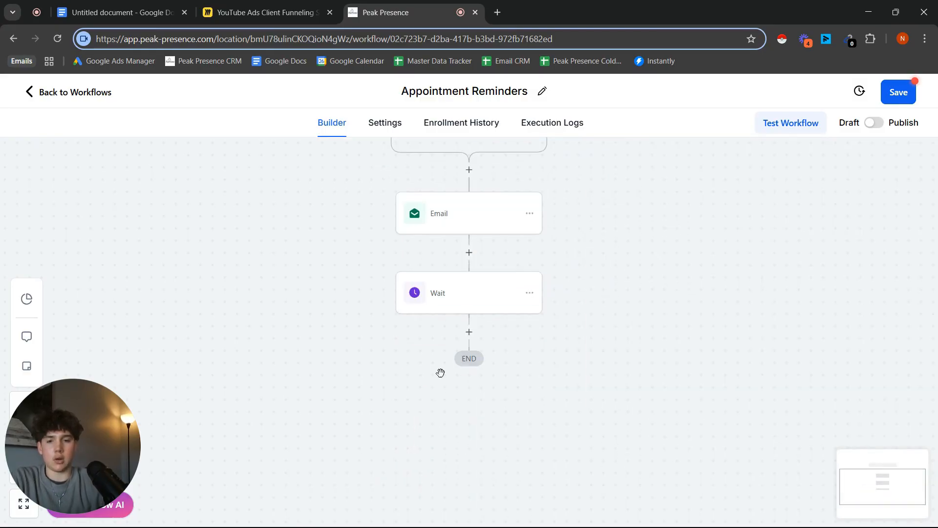
Rename the wait step to 'Wait 1 day before' and save.
{"action": "left_click", "coordinate": [468, 292]}
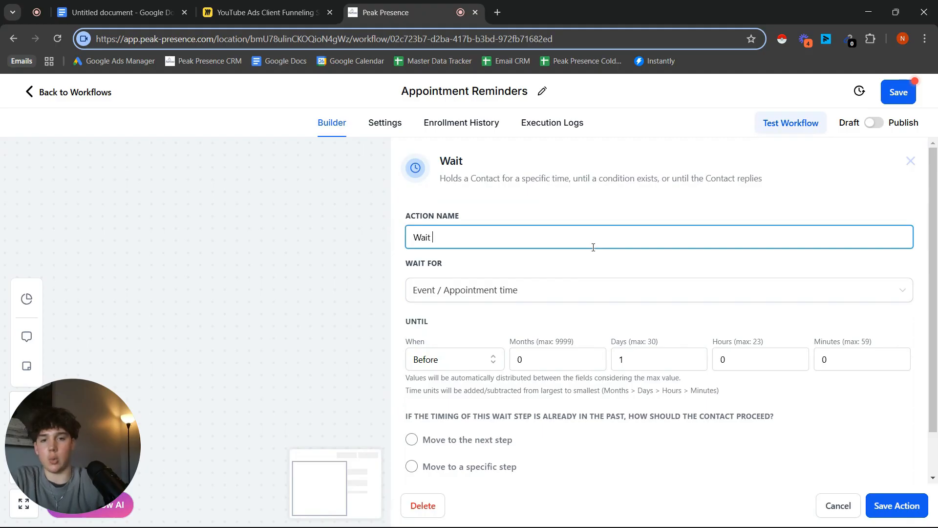
{"action": "type", "text": "d"}
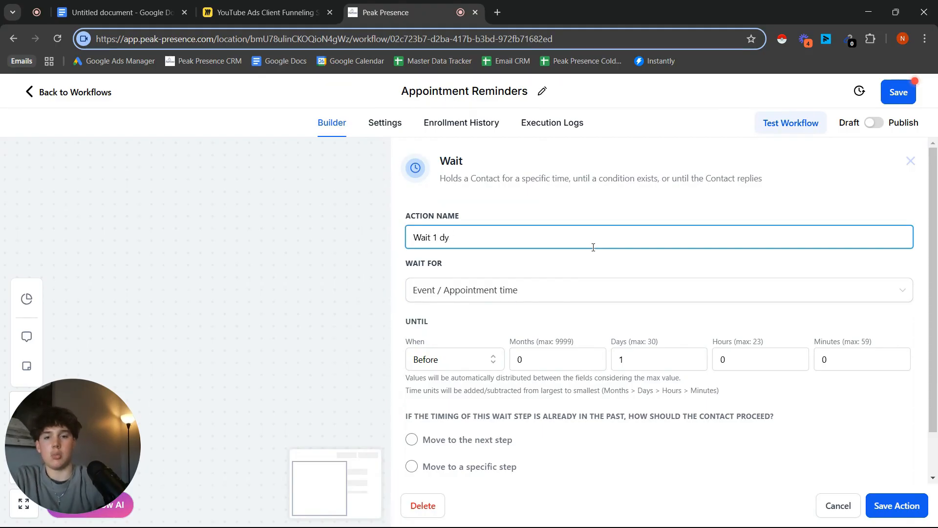
{"action": "type", "text": "ay before"}
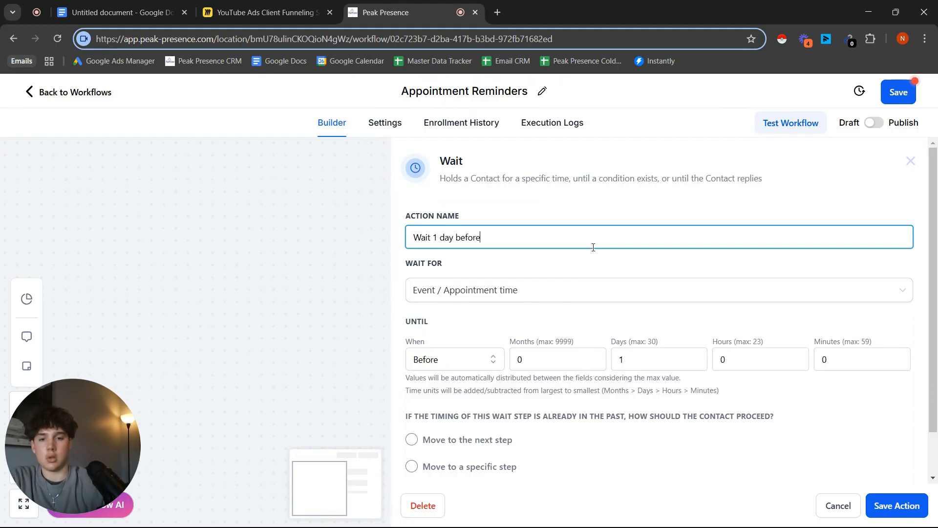
{"action": "left_click", "coordinate": [879, 505]}
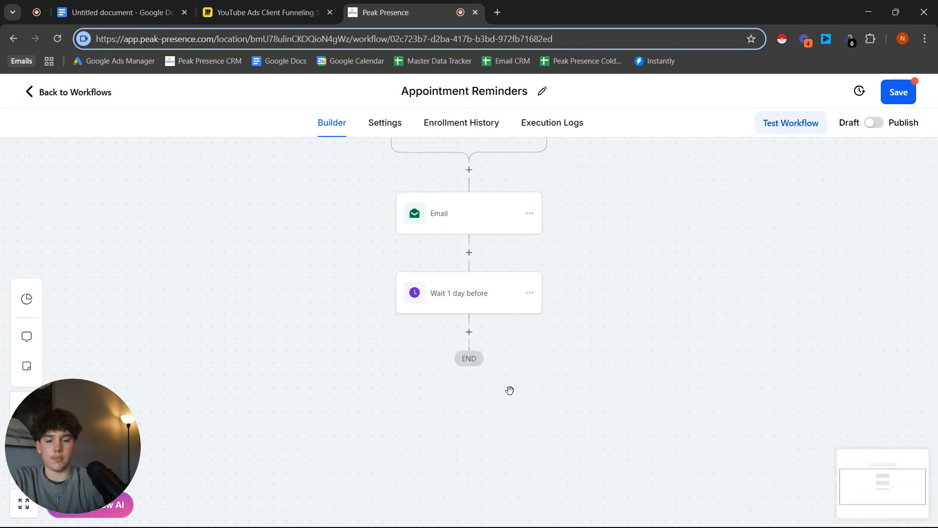
Add a Send Email step after the wait with saved sender details and subject 'Your Meeting is in 24 hours!'.
{"action": "left_click", "coordinate": [469, 333]}
{"action": "type", "text": "email"}
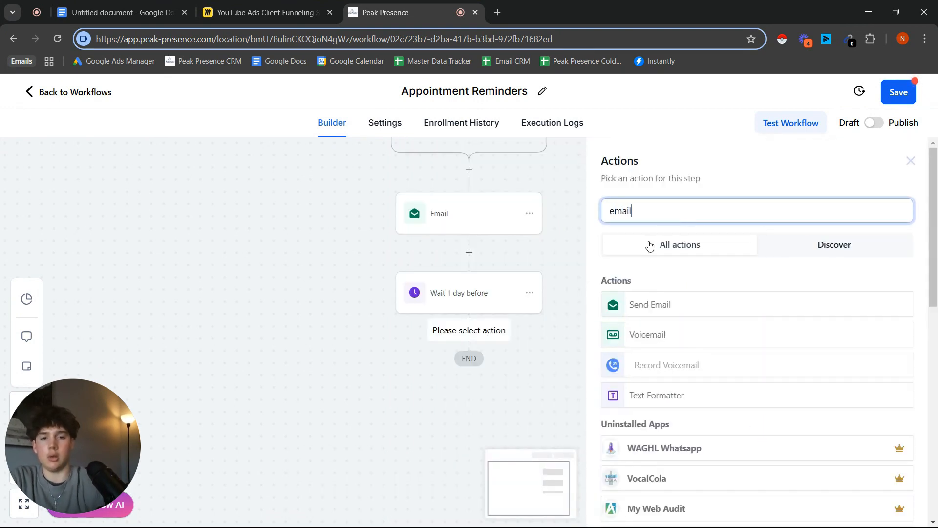
{"action": "left_click", "coordinate": [652, 304]}
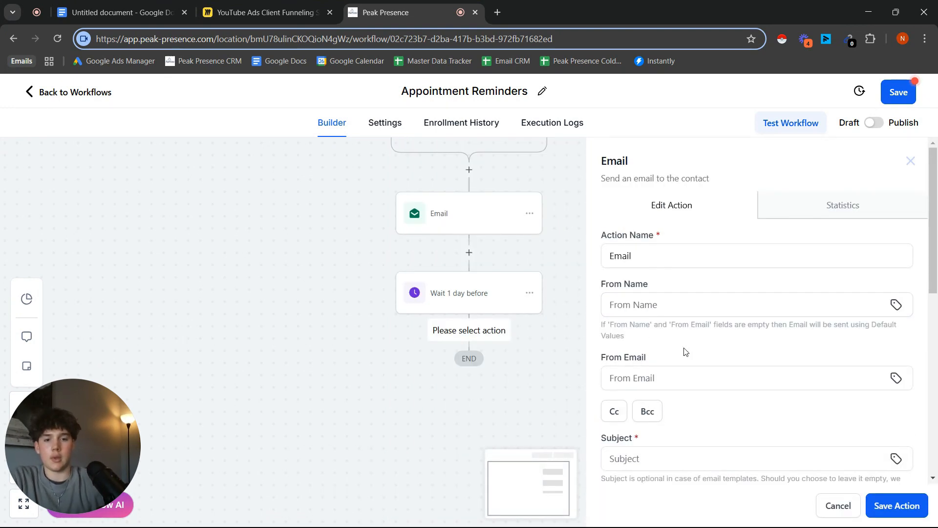
{"action": "left_click", "coordinate": [682, 306]}
{"action": "left_click", "coordinate": [684, 330]}
{"action": "left_click", "coordinate": [665, 378]}
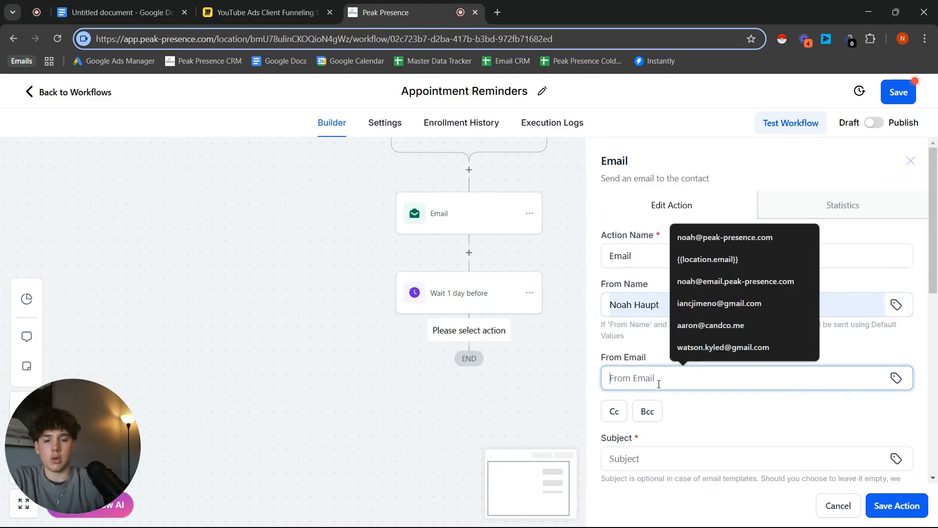
{"action": "left_click", "coordinate": [698, 237]}
{"action": "scroll", "coordinate": [650, 298], "scroll_direction": "down", "scroll_amount": 3}
{"action": "left_click", "coordinate": [659, 276]}
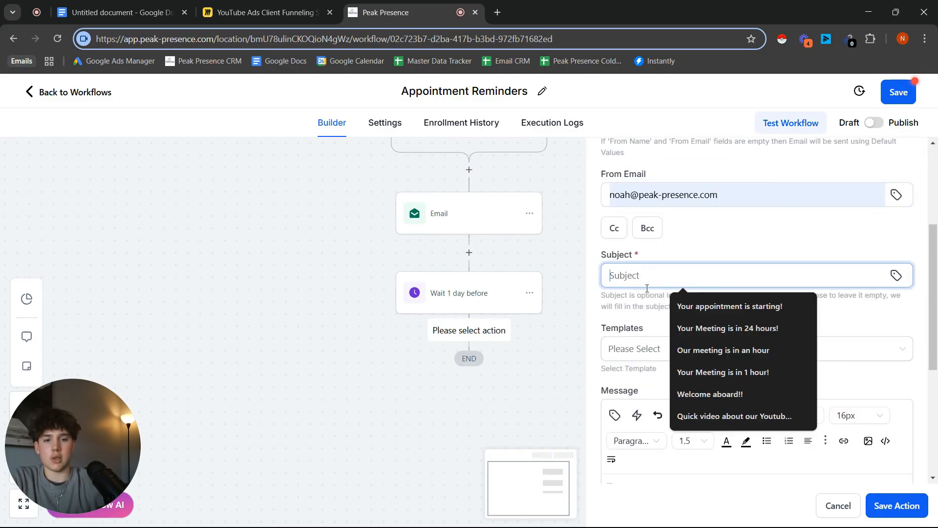
{"action": "left_click", "coordinate": [679, 328]}
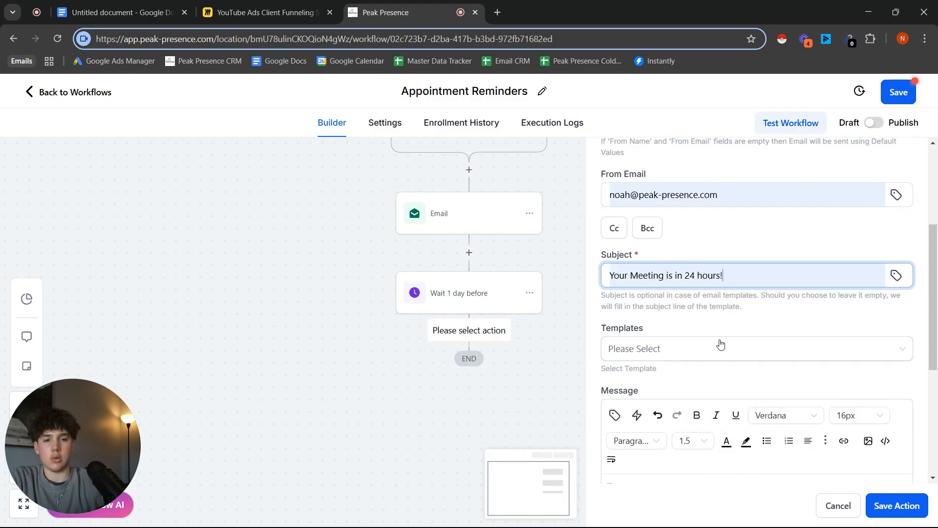
Write 'Hey {first name}, just a friendly reminder' about calling in 24 hours, closing 'Looking forward to it!'.
{"action": "scroll", "coordinate": [674, 337], "scroll_direction": "down", "scroll_amount": 3}
{"action": "type", "text": "H"}
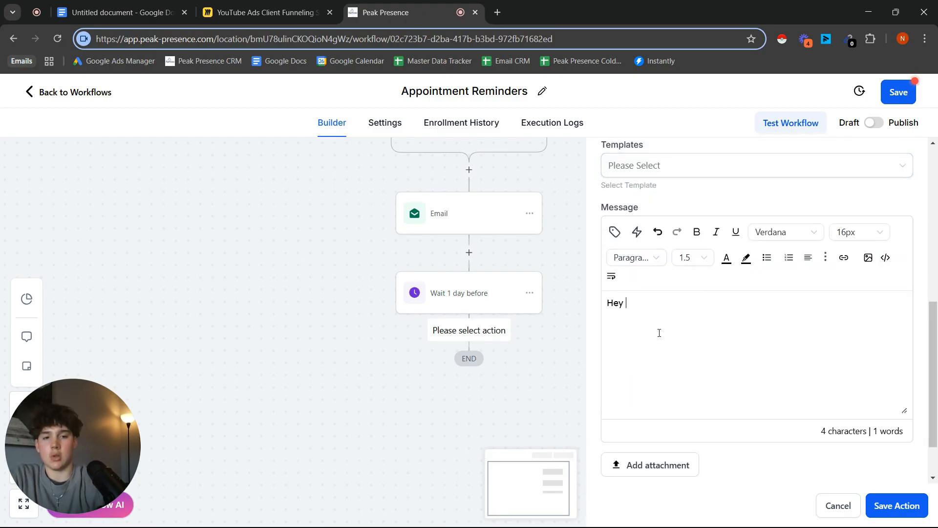
{"action": "type", "text": "ey"}
{"action": "left_click", "coordinate": [615, 232]}
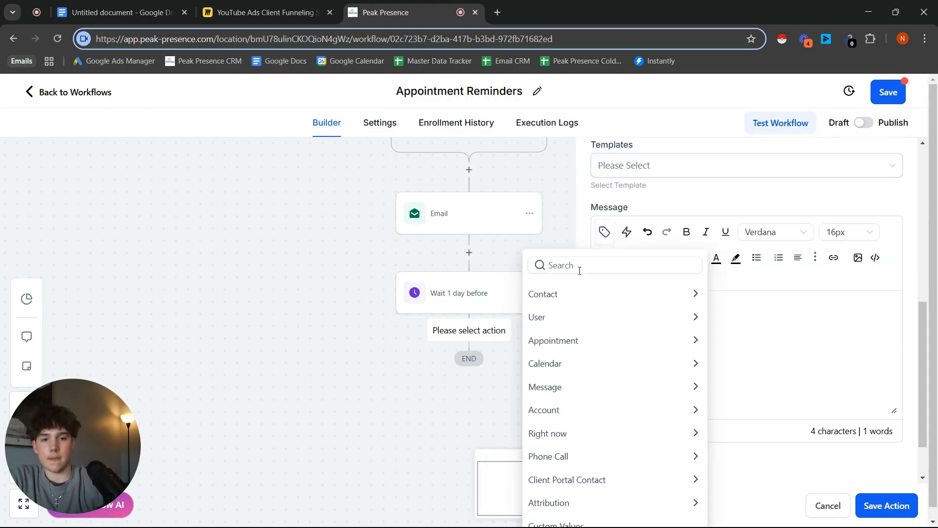
{"action": "left_click", "coordinate": [561, 298]}
{"action": "left_click", "coordinate": [562, 335]}
{"action": "type", "text": ", j"}
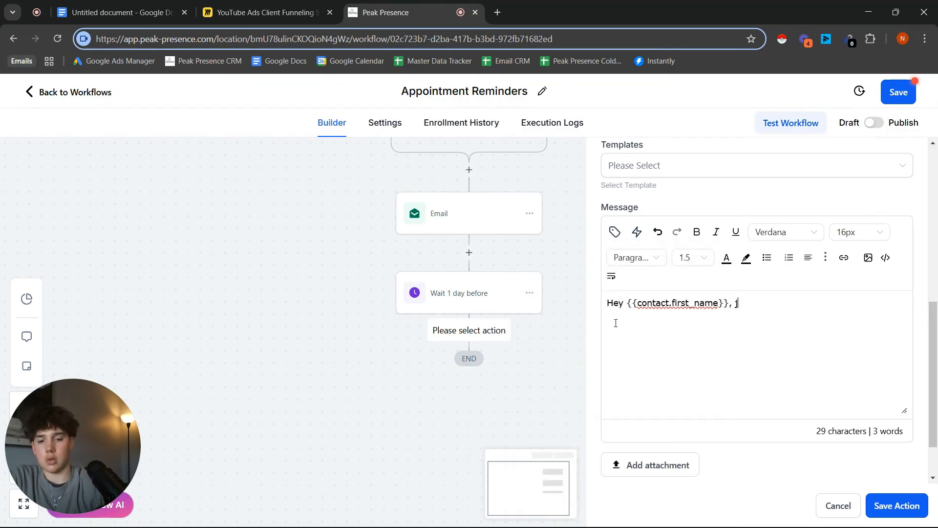
{"action": "type", "text": "sut a"}
{"action": "key", "text": "BackSpace"}
{"action": "key", "text": "BackSpace"}
{"action": "key", "text": "BackSpace"}
{"action": "key", "text": "BackSpace"}
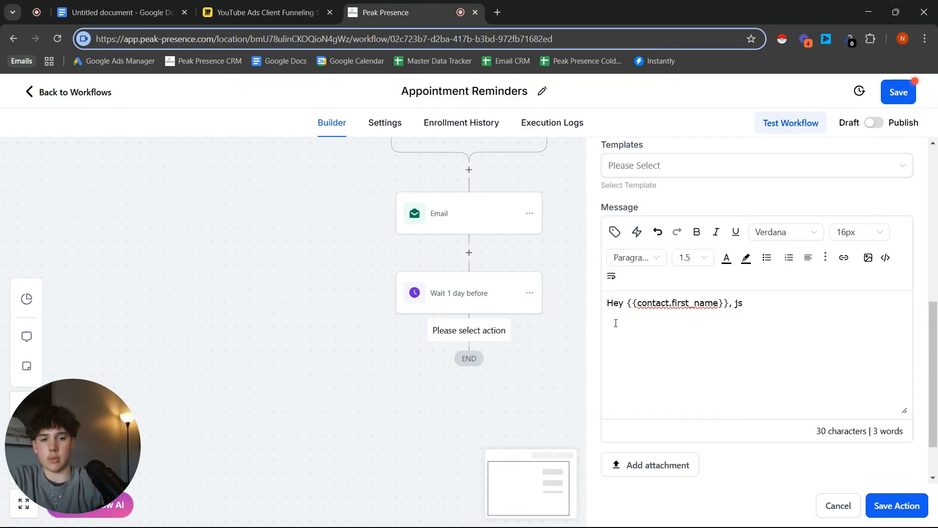
{"action": "type", "text": "ust a friendly "}
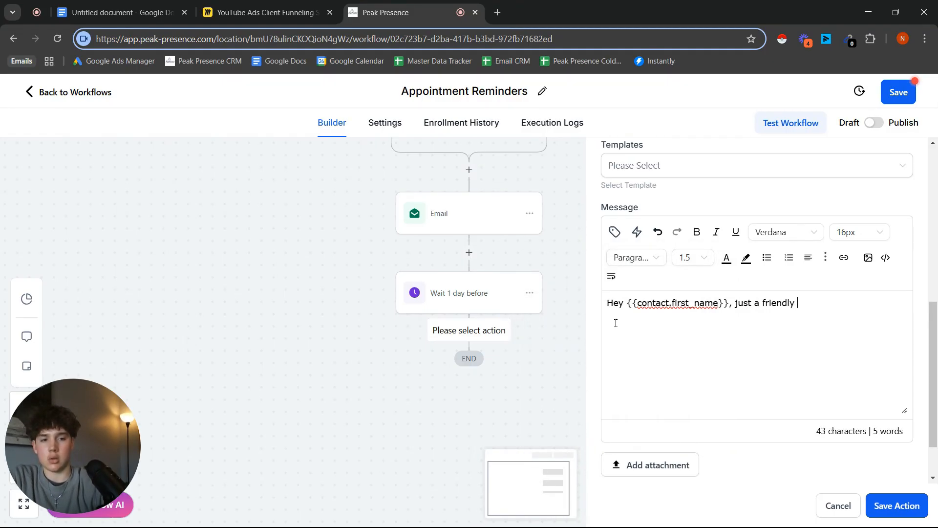
{"action": "type", "text": "reminder that "}
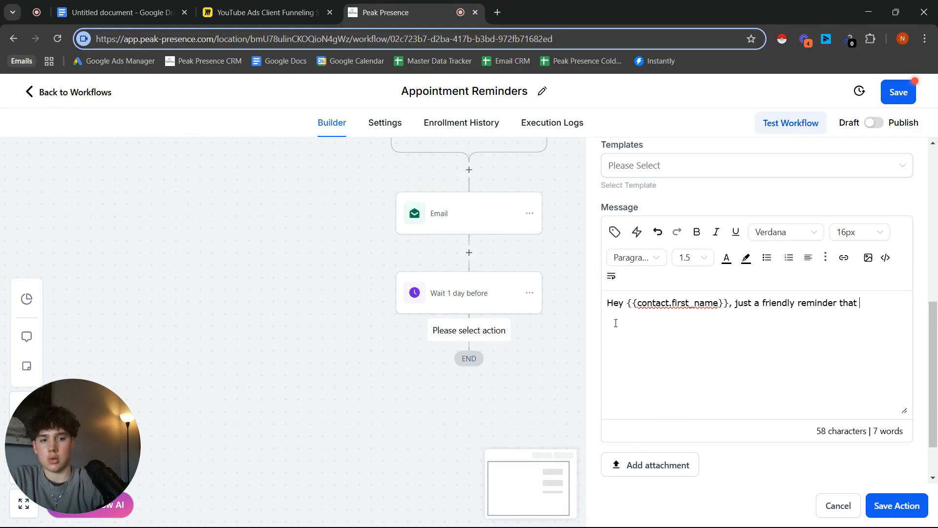
{"action": "type", "text": "Ill"}
{"action": "key", "text": "BackSpace"}
{"action": "key", "text": "BackSpace"}
{"action": "key", "text": "BackSpace"}
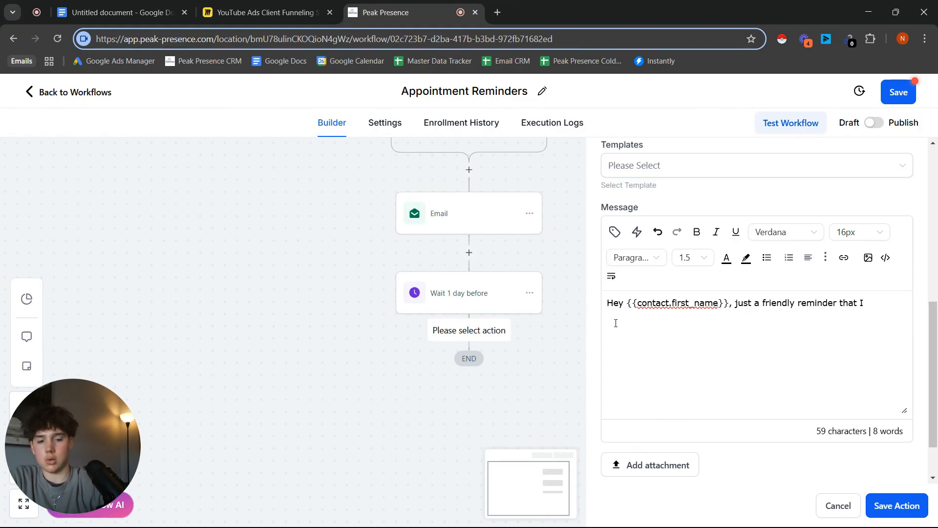
{"action": "type", "text": "'l;"}
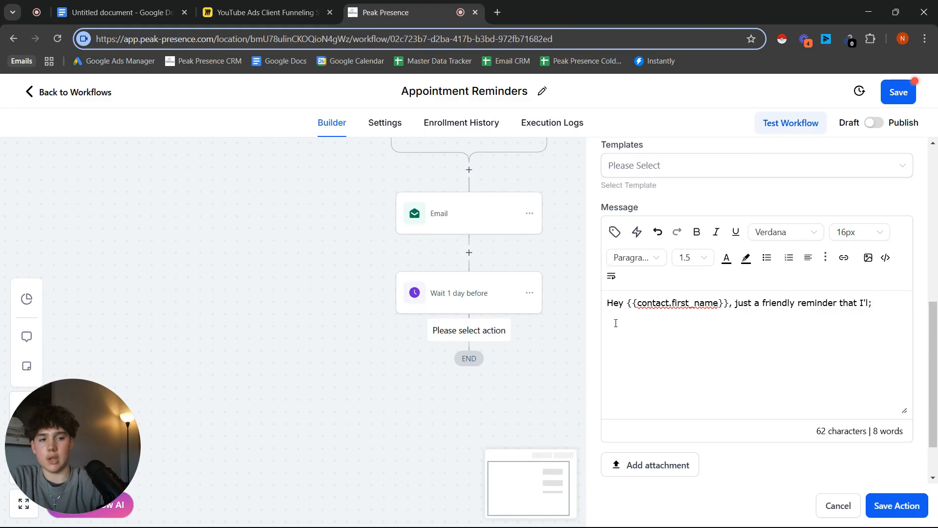
{"action": "type", "text": "l g givi"}
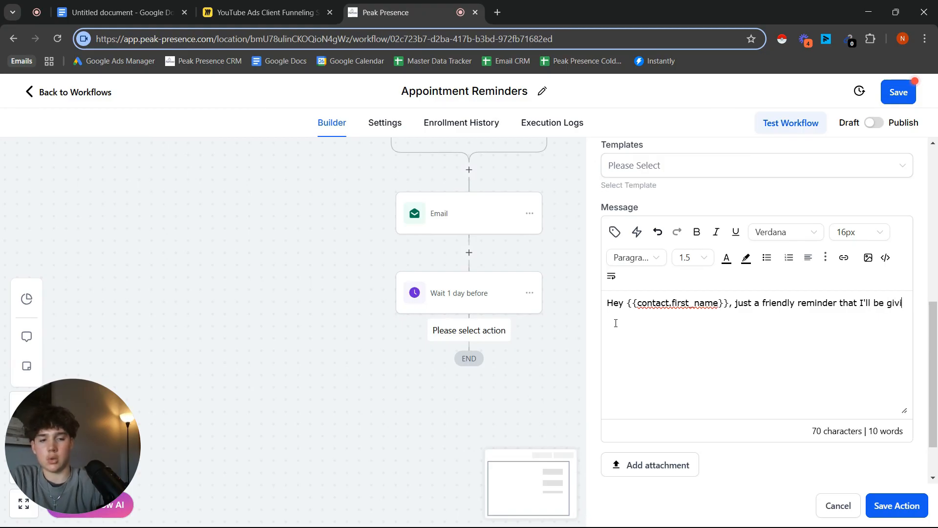
{"action": "type", "text": "ng you a call in 24 h"}
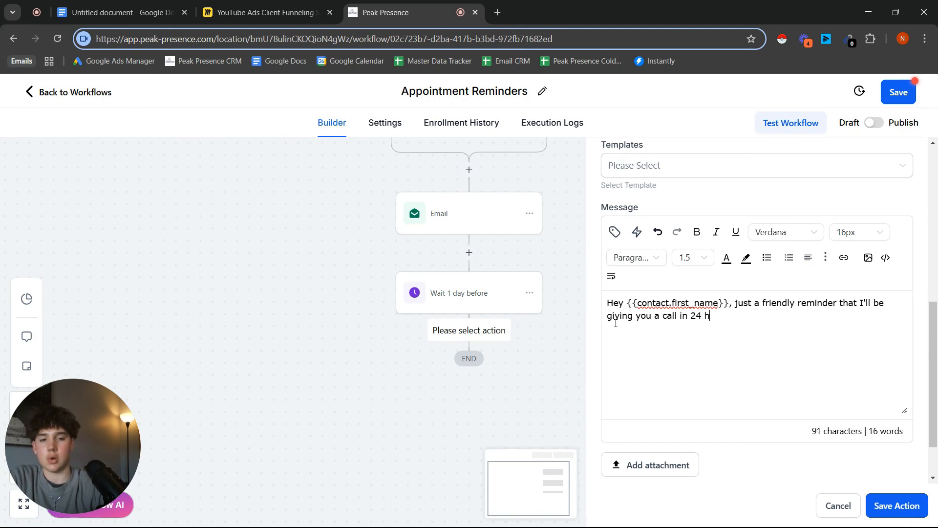
{"action": "type", "text": "ours from now."}
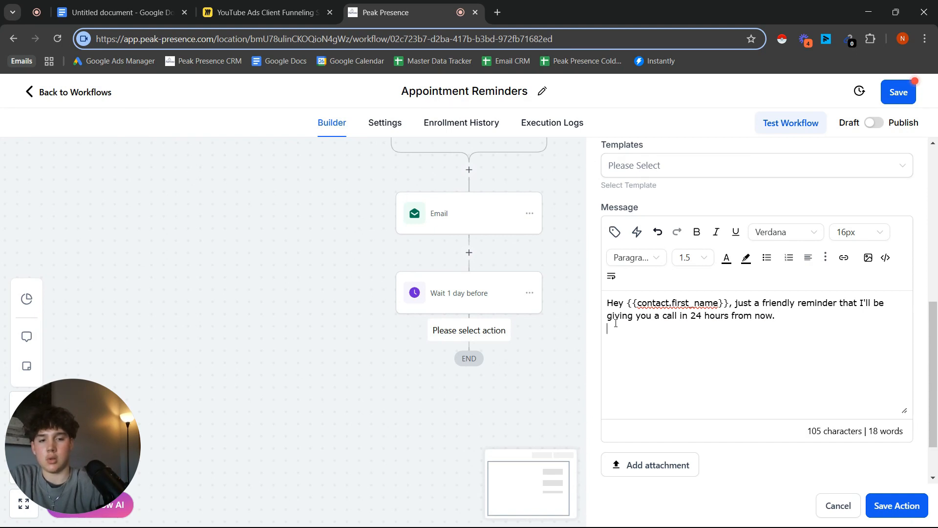
{"action": "type", "text": "Looking forwar"}
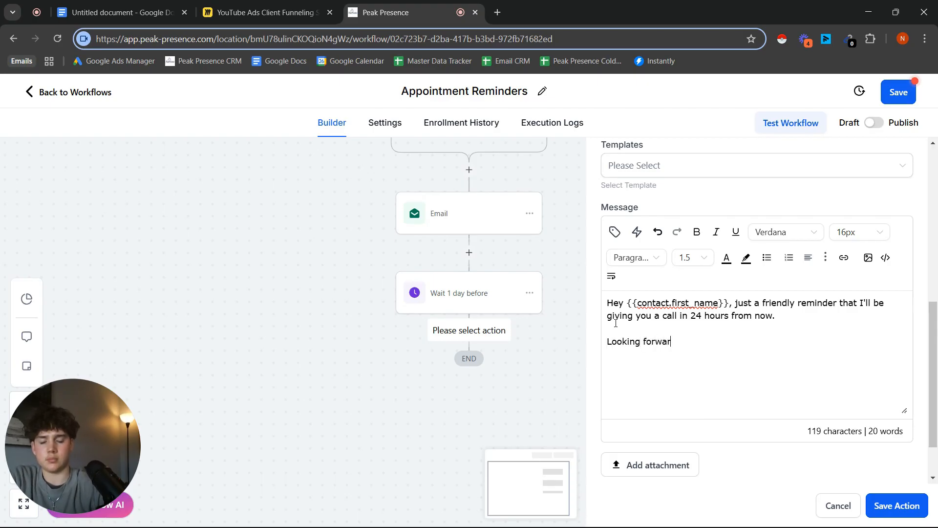
{"action": "type", "text": "d to it!"}
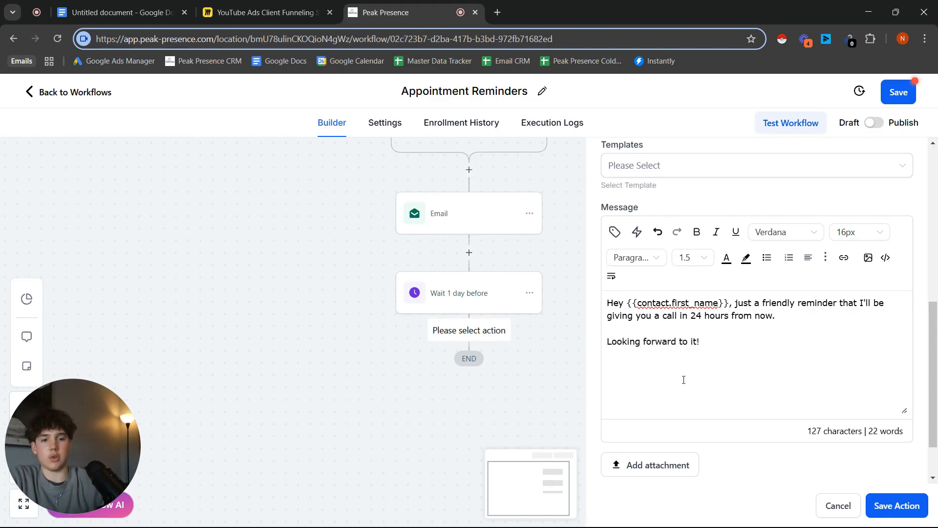
{"action": "scroll", "coordinate": [684, 380], "scroll_direction": "down", "scroll_amount": 2}
Save the reminder Email step and the Appointment Reminders workflow, then return to the Miro funnel board.
{"action": "left_click", "coordinate": [904, 506]}
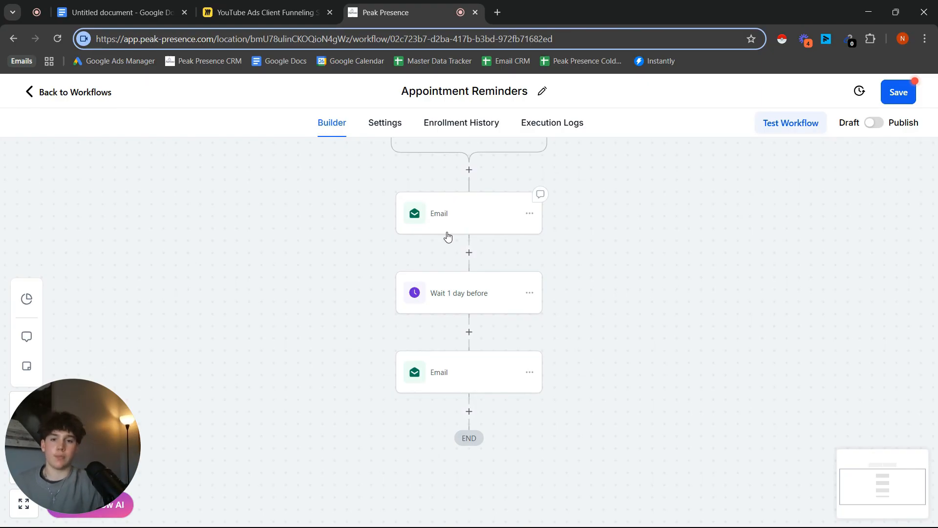
{"action": "scroll", "coordinate": [486, 256], "scroll_direction": "down", "scroll_amount": 1}
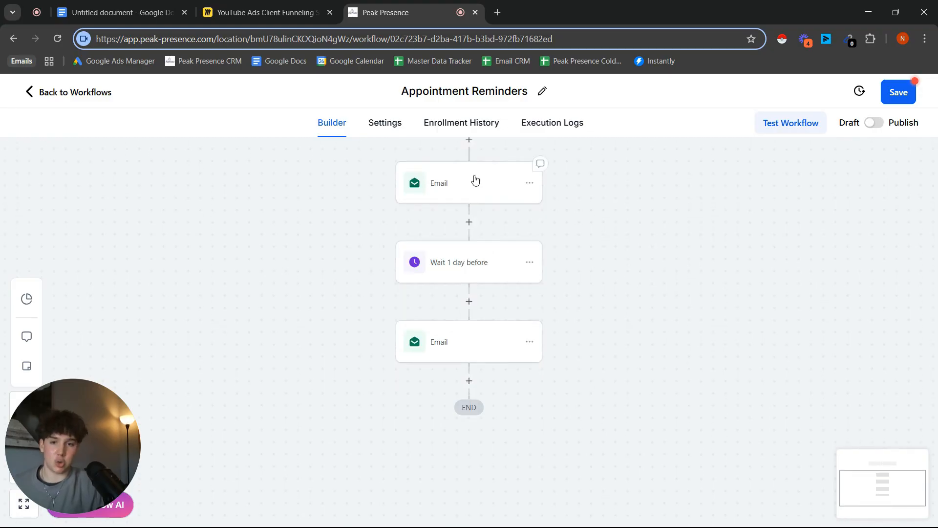
{"action": "scroll", "coordinate": [475, 180], "scroll_direction": "up", "scroll_amount": 4}
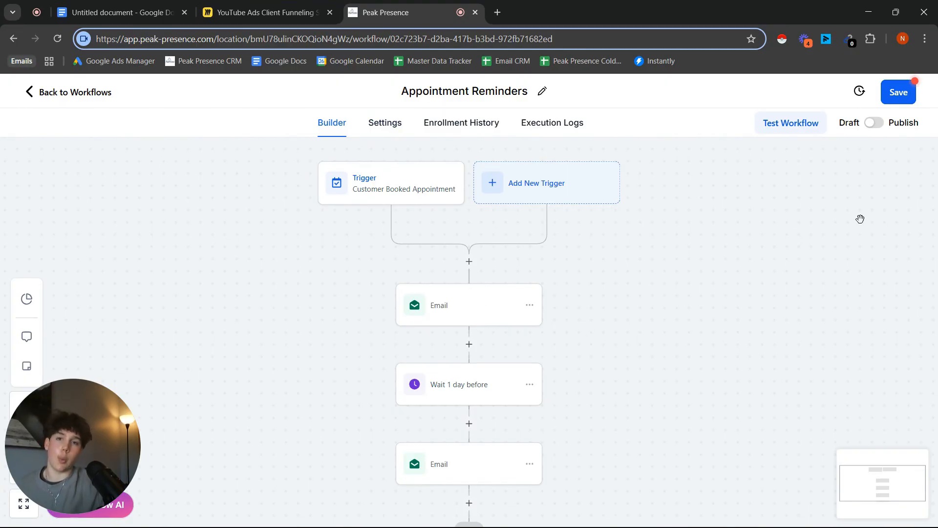
{"action": "left_click", "coordinate": [886, 96]}
{"action": "left_click", "coordinate": [264, 12]}
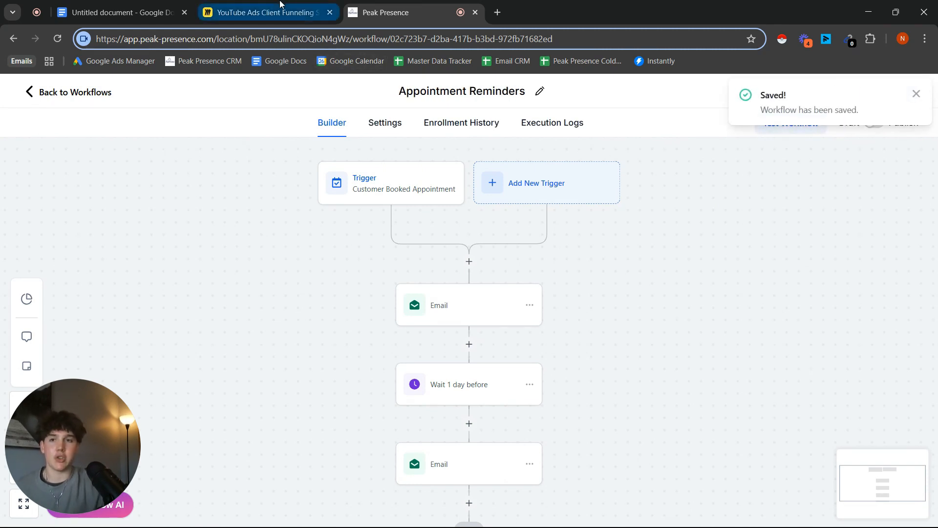
{"action": "scroll", "coordinate": [458, 241], "scroll_direction": "down", "scroll_amount": 1}
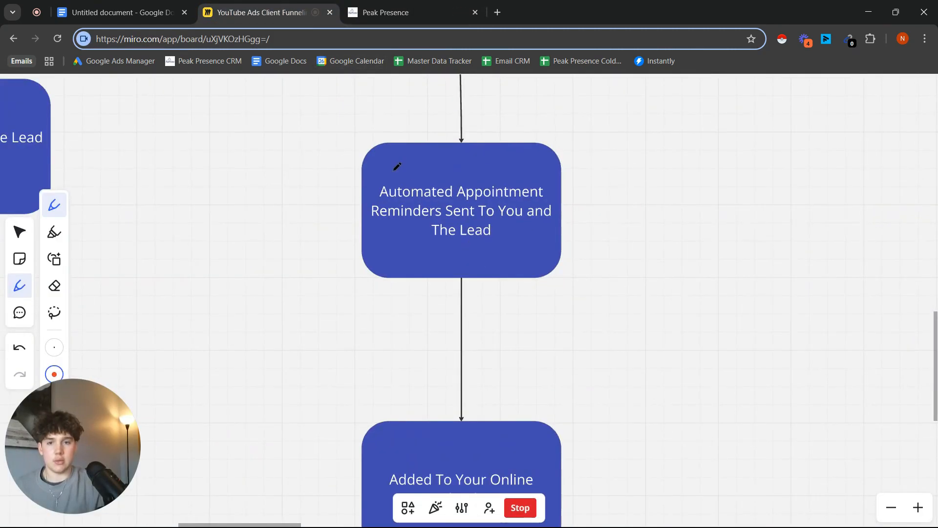
Draw red pen strokes crossing out the Automated Appointment Reminders box.
{"action": "left_click_drag", "start_coordinate": [396, 165], "coordinate": [492, 240]}
{"action": "left_click_drag", "start_coordinate": [501, 172], "coordinate": [503, 245]}
{"action": "left_click_drag", "start_coordinate": [504, 388], "coordinate": [476, 198]}
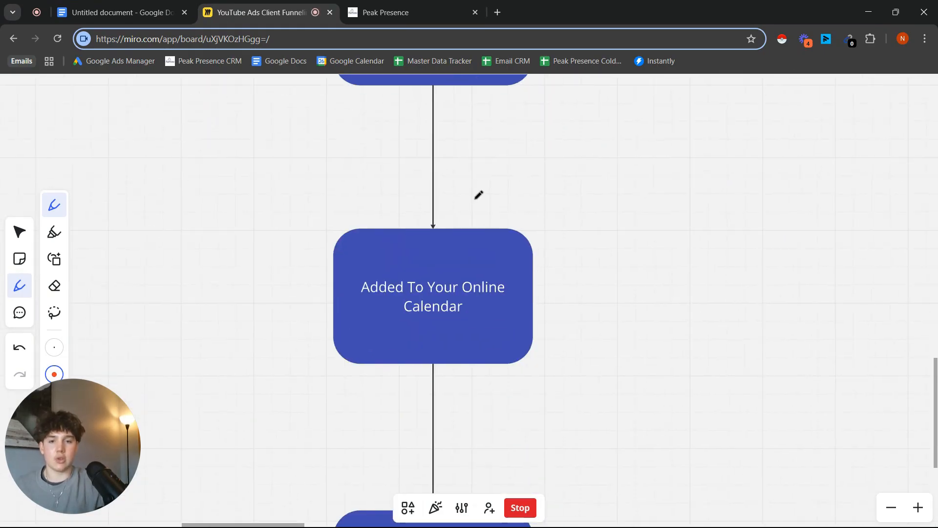
{"action": "left_click_drag", "start_coordinate": [486, 309], "coordinate": [491, 244]}
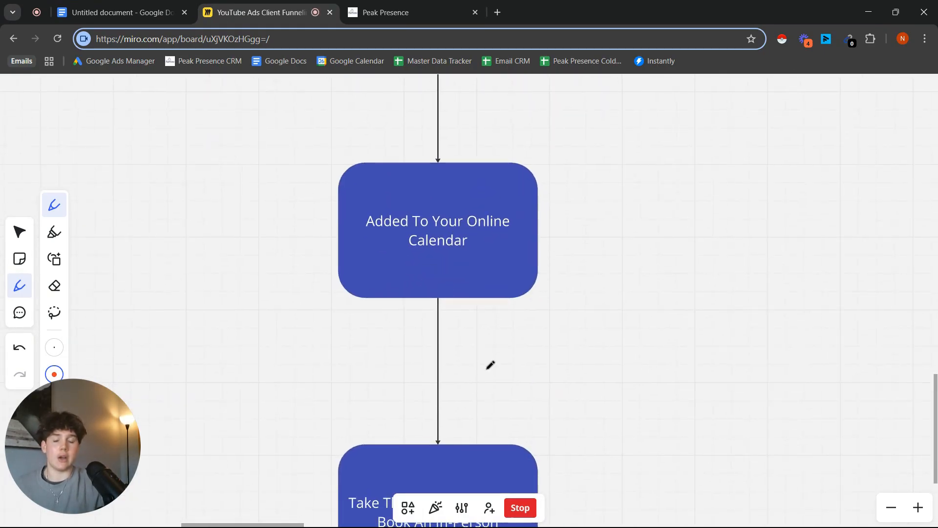
{"action": "left_click_drag", "start_coordinate": [398, 307], "coordinate": [422, 322]}
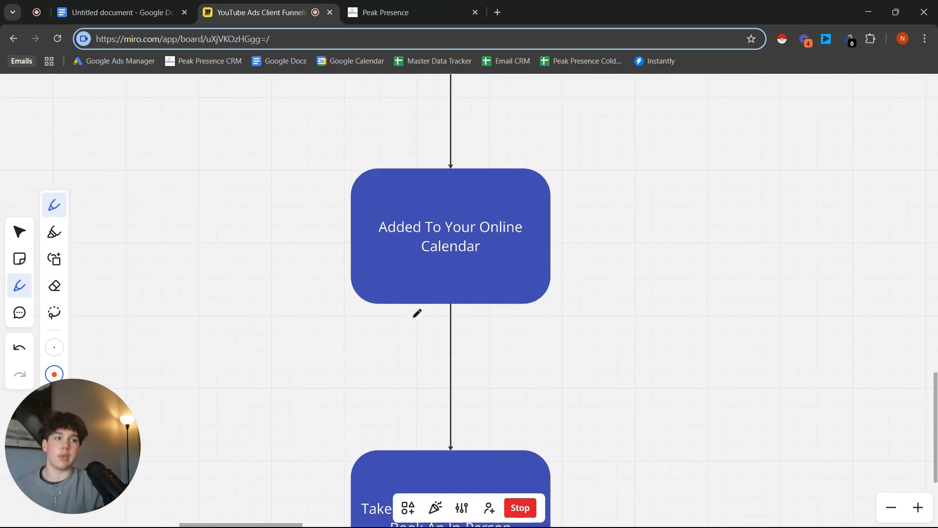
Pan and zoom around the funnel flowchart over to the Thank You Page column.
{"action": "scroll", "coordinate": [477, 250], "scroll_direction": "down", "scroll_amount": 3}
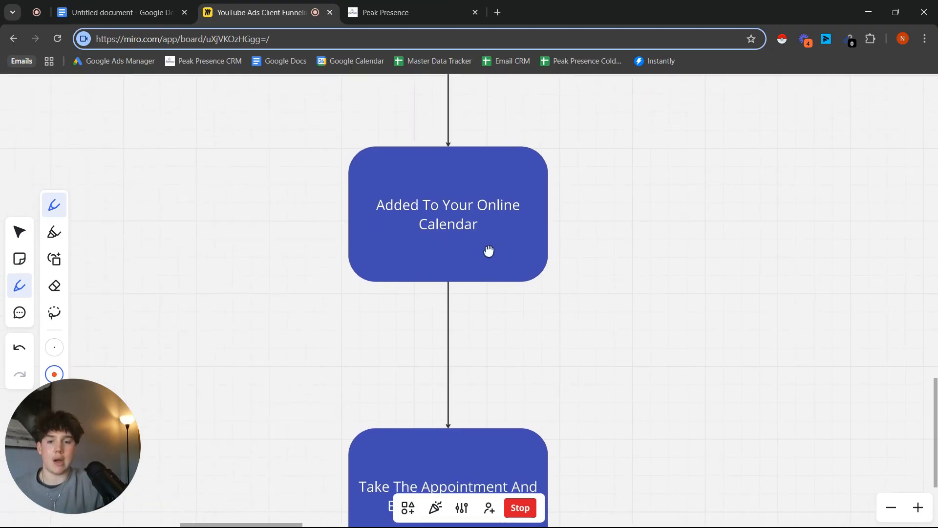
{"action": "scroll", "coordinate": [519, 342], "scroll_direction": "down", "scroll_amount": 3}
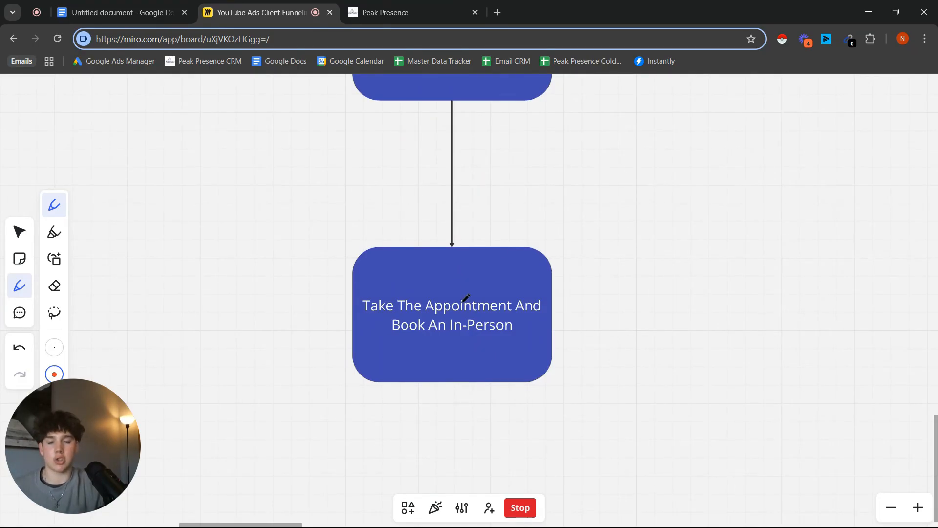
{"action": "scroll", "coordinate": [466, 278], "scroll_direction": "down", "scroll_amount": 5}
{"action": "scroll", "coordinate": [532, 272], "scroll_direction": "up", "scroll_amount": 5}
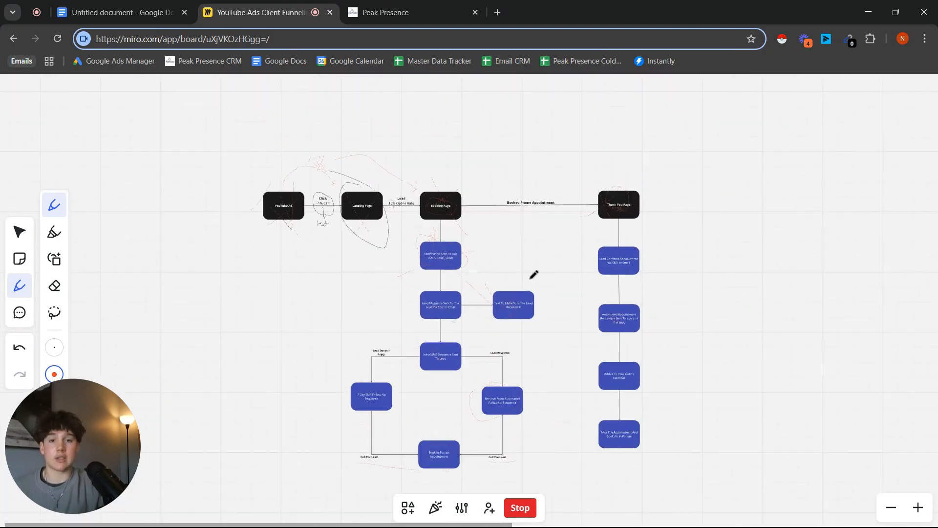
{"action": "scroll", "coordinate": [502, 267], "scroll_direction": "down", "scroll_amount": 3}
{"action": "scroll", "coordinate": [519, 194], "scroll_direction": "down", "scroll_amount": 5}
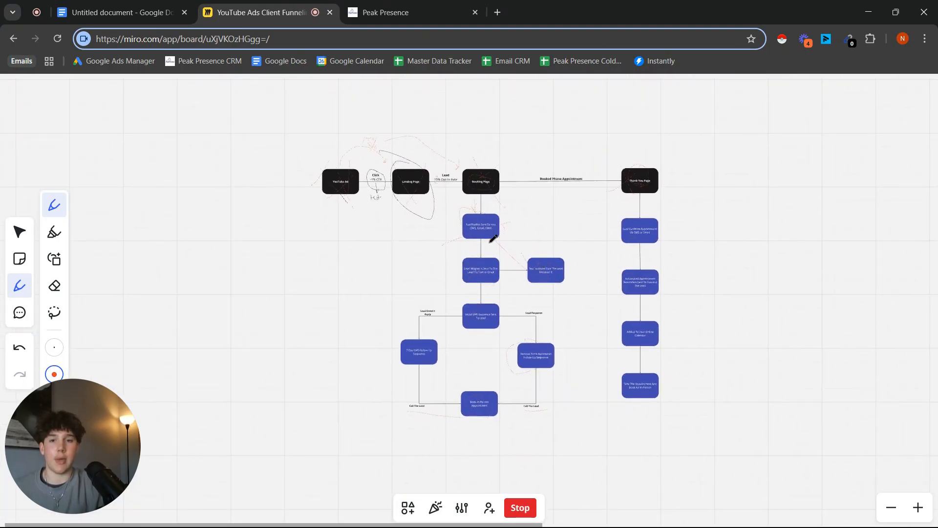
{"action": "scroll", "coordinate": [446, 109], "scroll_direction": "up", "scroll_amount": 3}
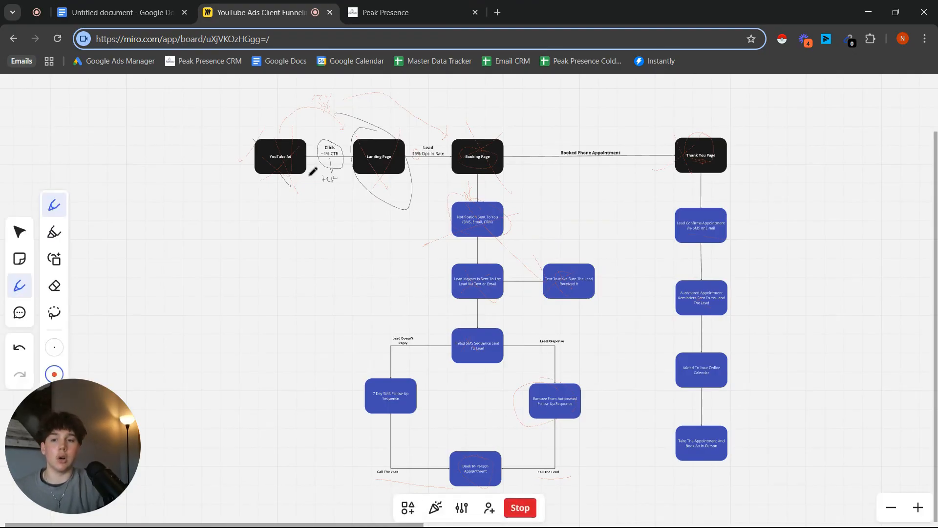
{"action": "scroll", "coordinate": [392, 298], "scroll_direction": "up", "scroll_amount": 5}
{"action": "left_click_drag", "start_coordinate": [424, 312], "coordinate": [395, 321]}
{"action": "left_click_drag", "start_coordinate": [617, 326], "coordinate": [407, 169]}
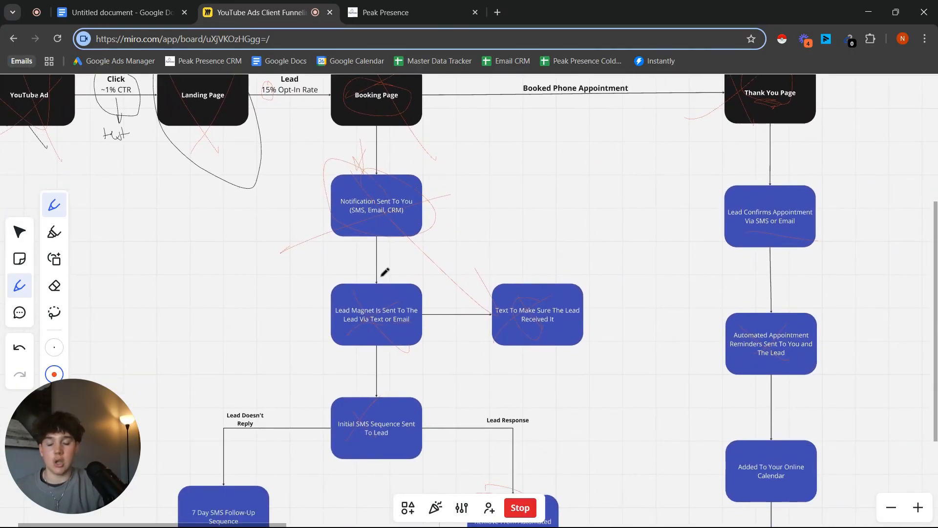
{"action": "scroll", "coordinate": [479, 335], "scroll_direction": "down", "scroll_amount": 5}
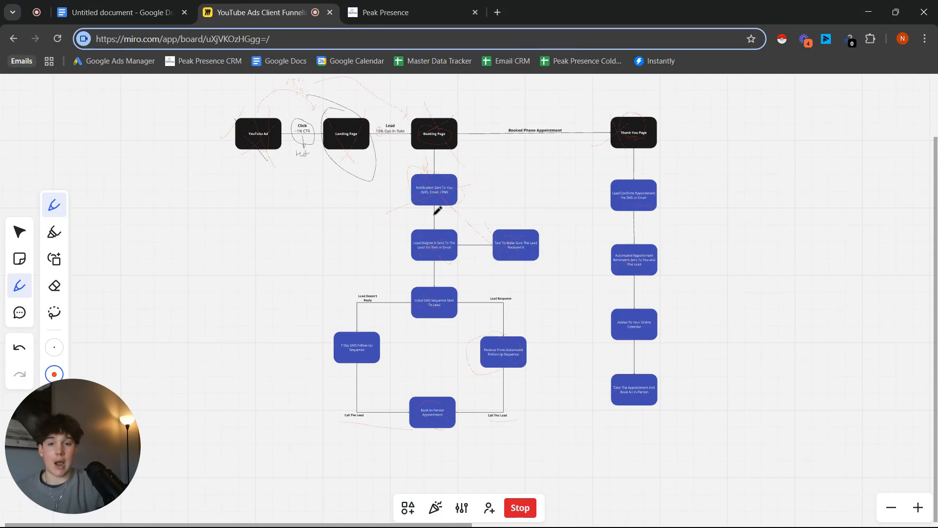
{"action": "scroll", "coordinate": [268, 151], "scroll_direction": "up", "scroll_amount": 4}
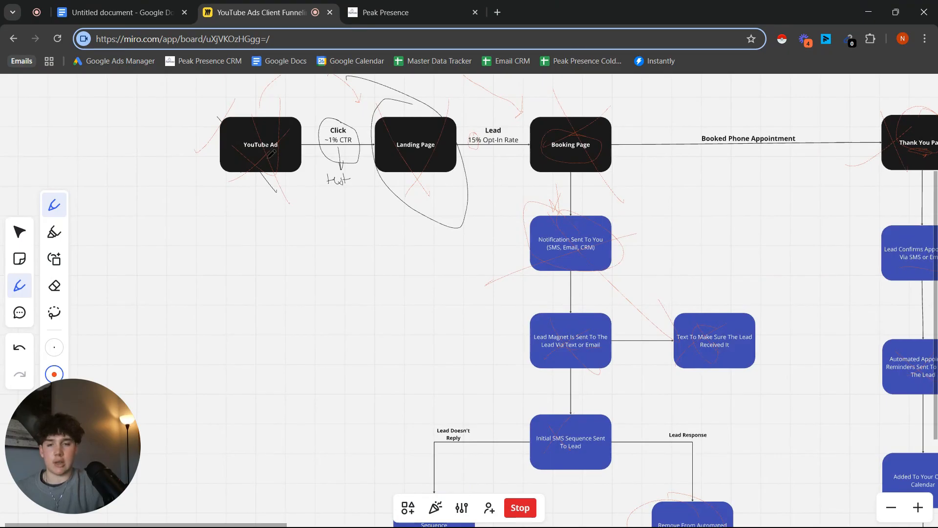
{"action": "scroll", "coordinate": [465, 247], "scroll_direction": "down", "scroll_amount": 5}
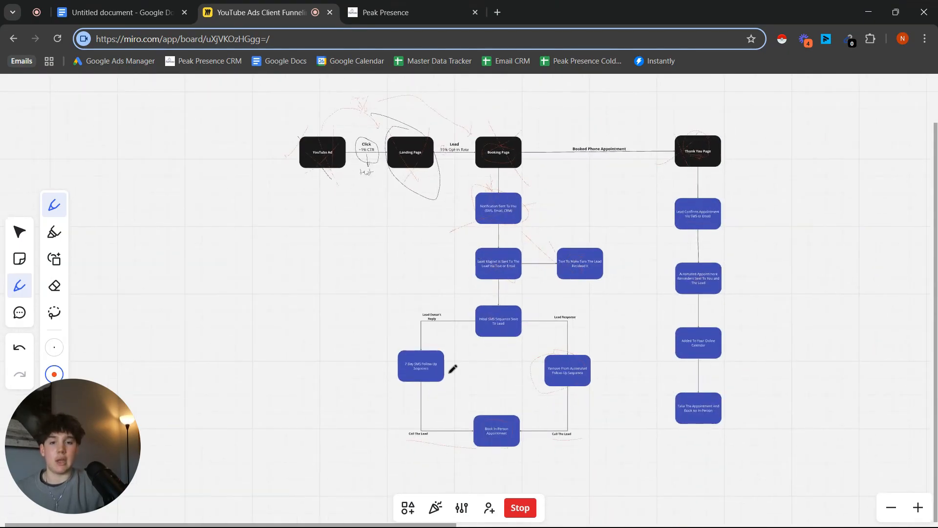